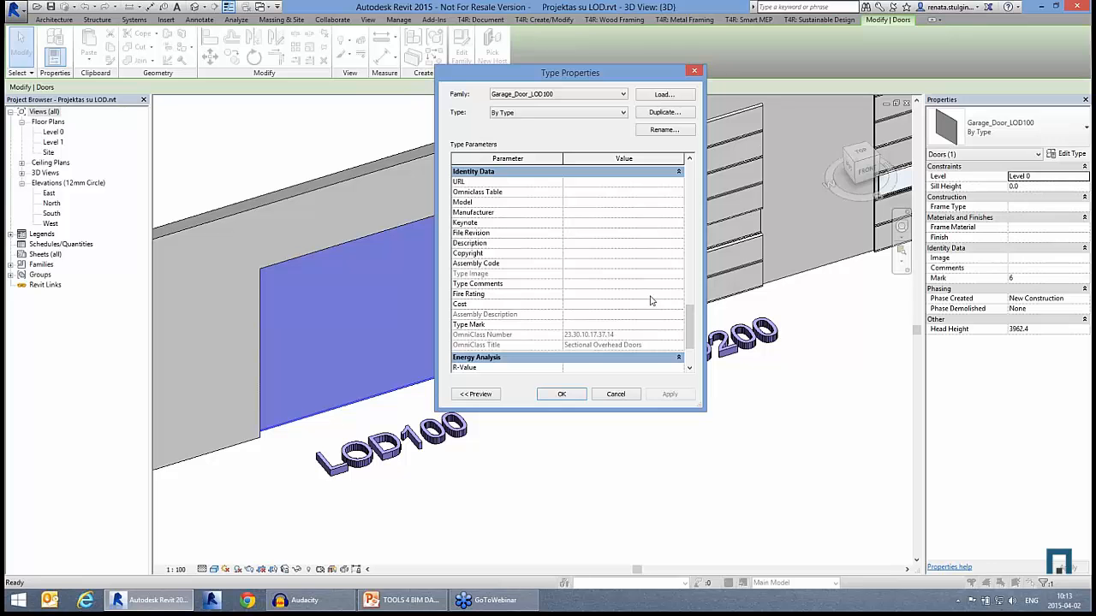
- Dismiss the LOD100 door's type properties without changes and inspect the LOD200 garage door's instance properties
left_click(616, 394)
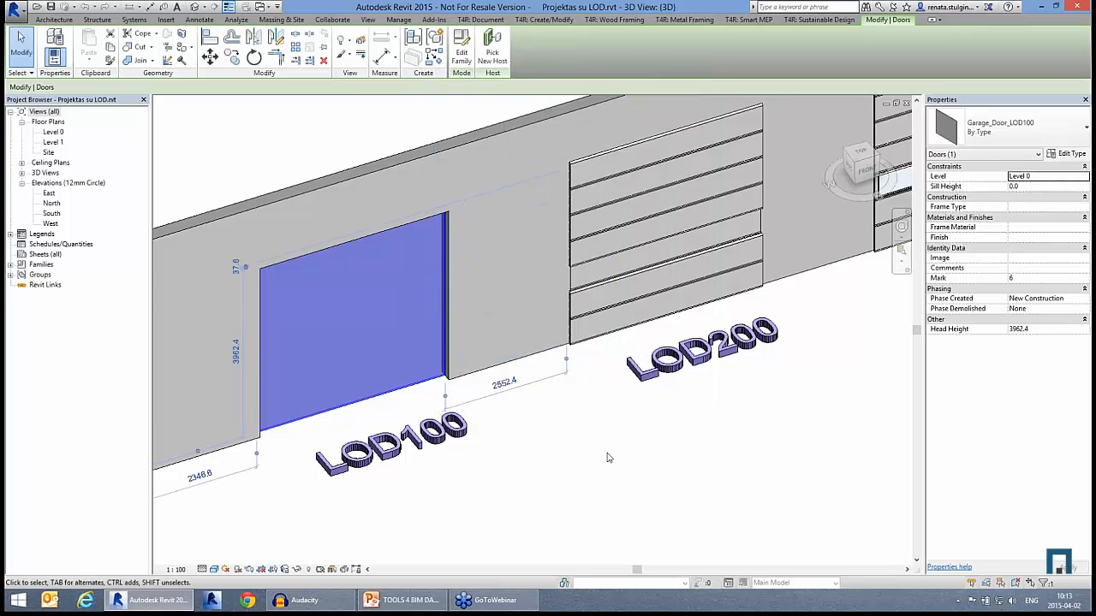
left_click(484, 479)
scroll(391, 477, "down", 2)
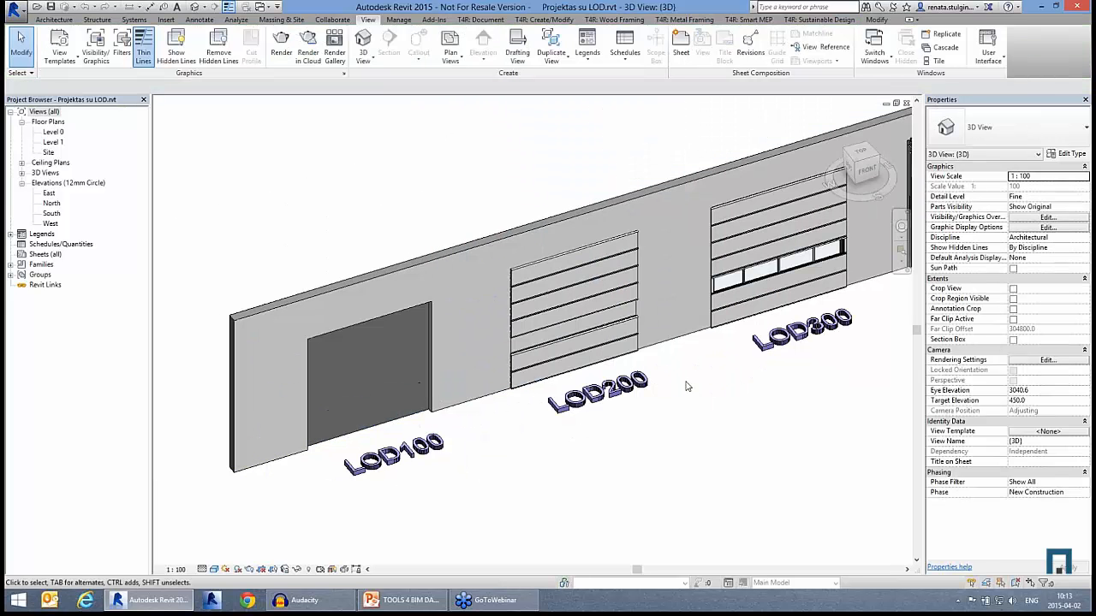
scroll(685, 387, "up", 2)
left_click(599, 326)
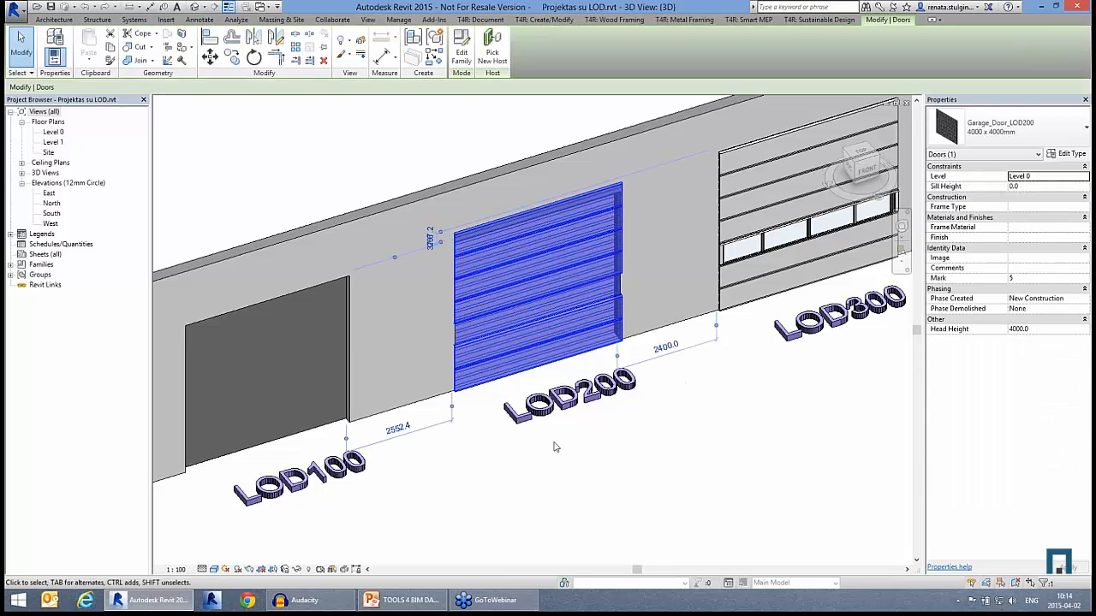
left_click(656, 478)
- Inspect the LOD300 garage door with the window row and its instance properties, and clear the selection
middle_click_drag(657, 478, 435, 455, "shift")
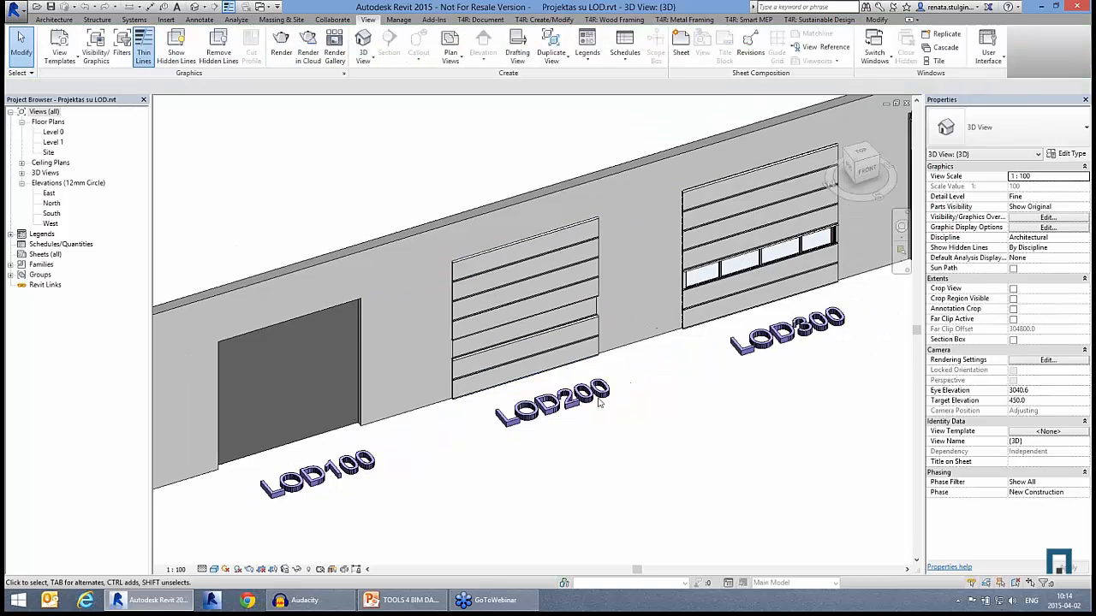
scroll(314, 416, "down", 2)
scroll(590, 382, "up", 4)
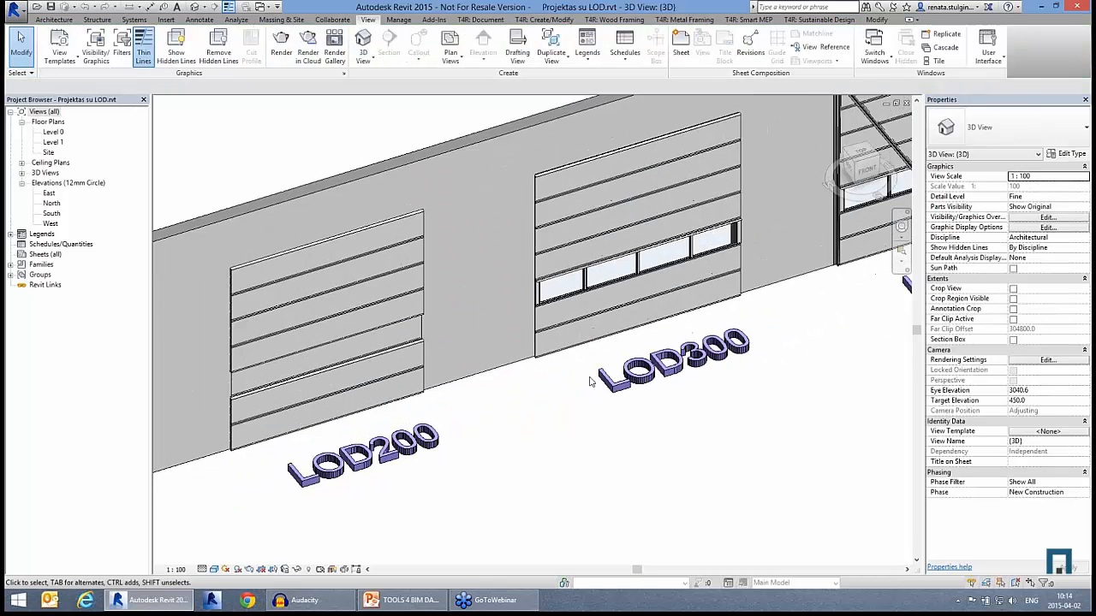
scroll(517, 391, "down", 2)
scroll(657, 338, "up", 3)
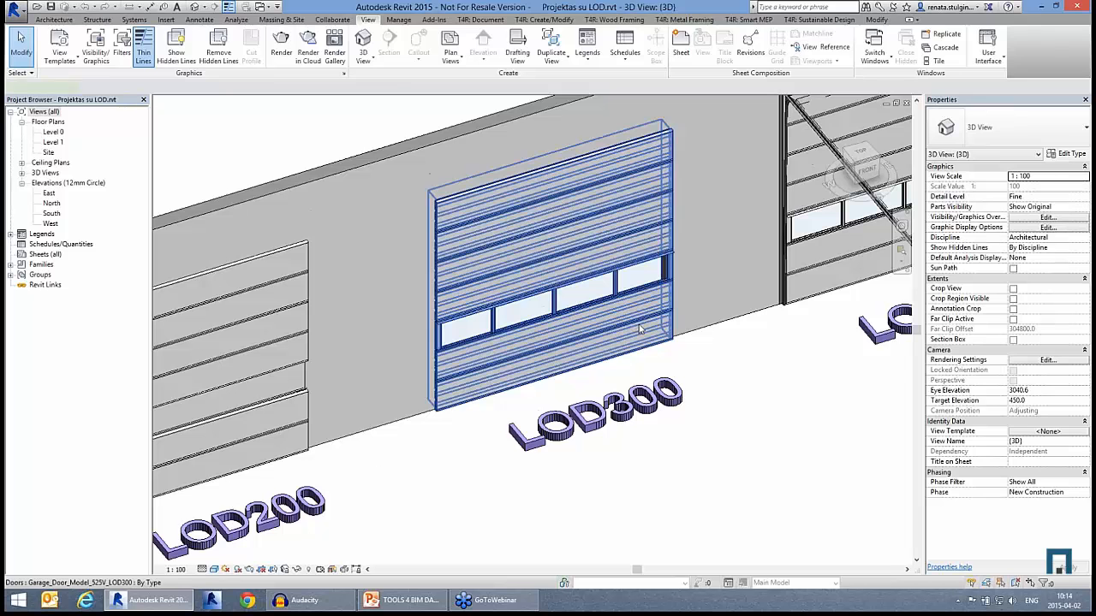
left_click(638, 328)
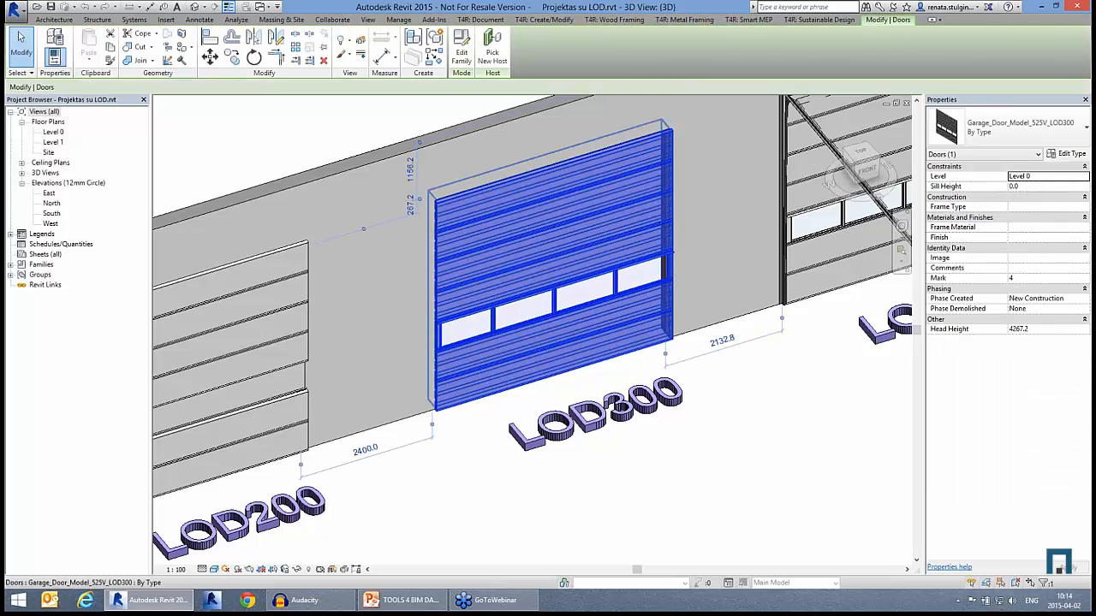
left_click(660, 455)
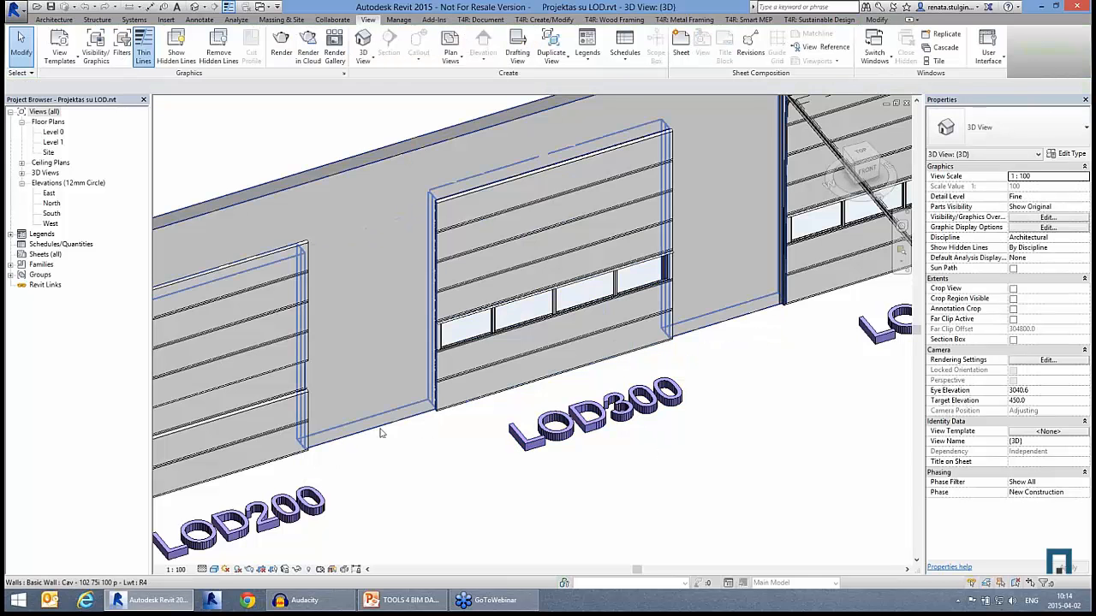
- Review the LOD400 garage door's type properties from its constraints to its identity data, and close them without changes
scroll(445, 432, "down", 3)
scroll(698, 417, "up", 2)
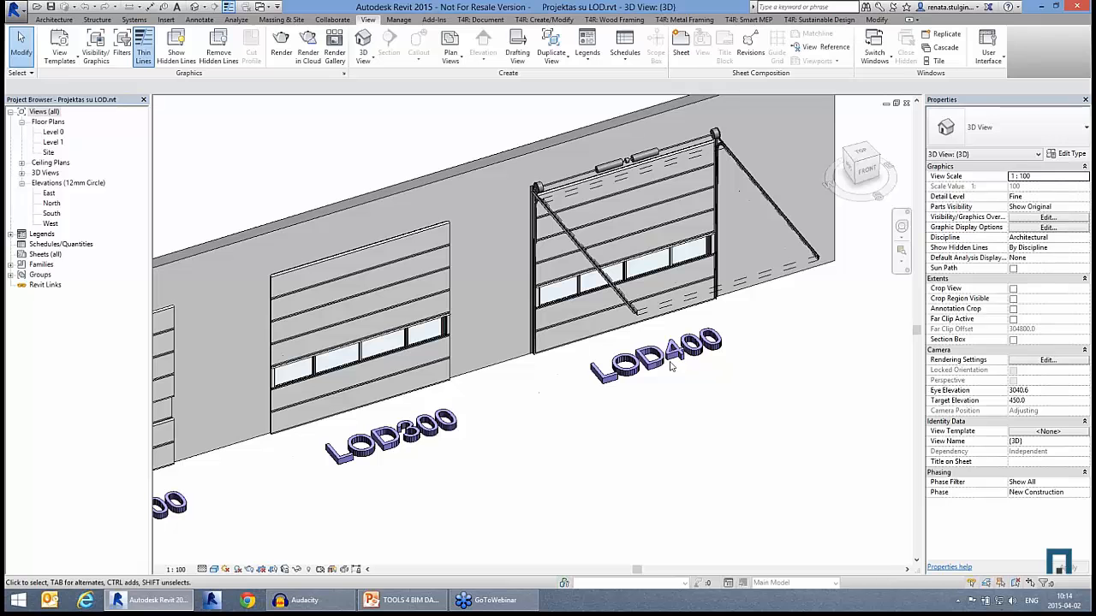
left_click(666, 317)
left_click(666, 317)
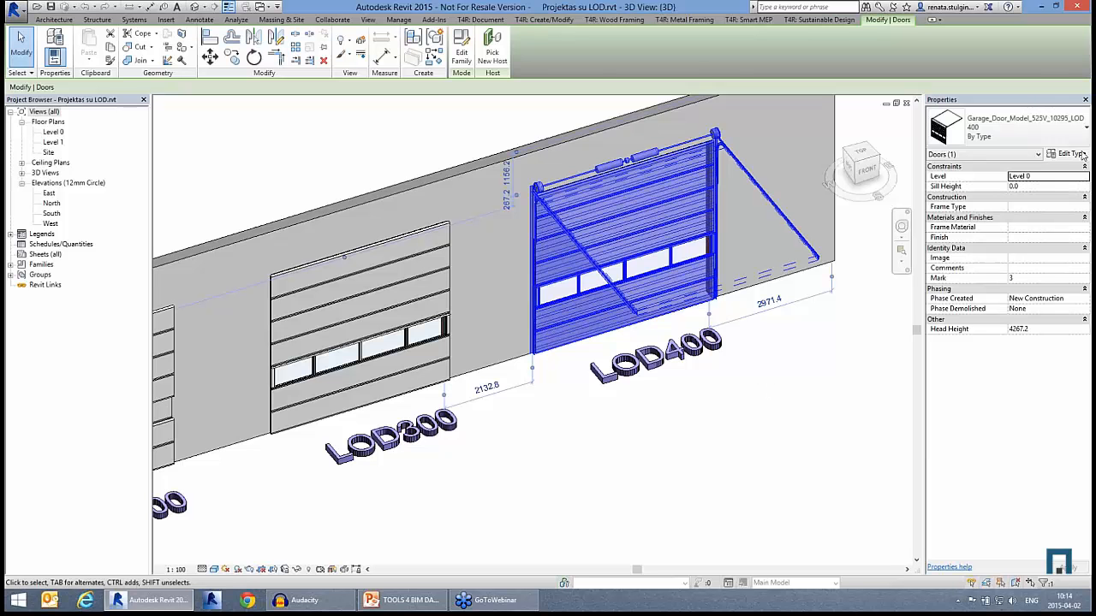
left_click(1081, 155)
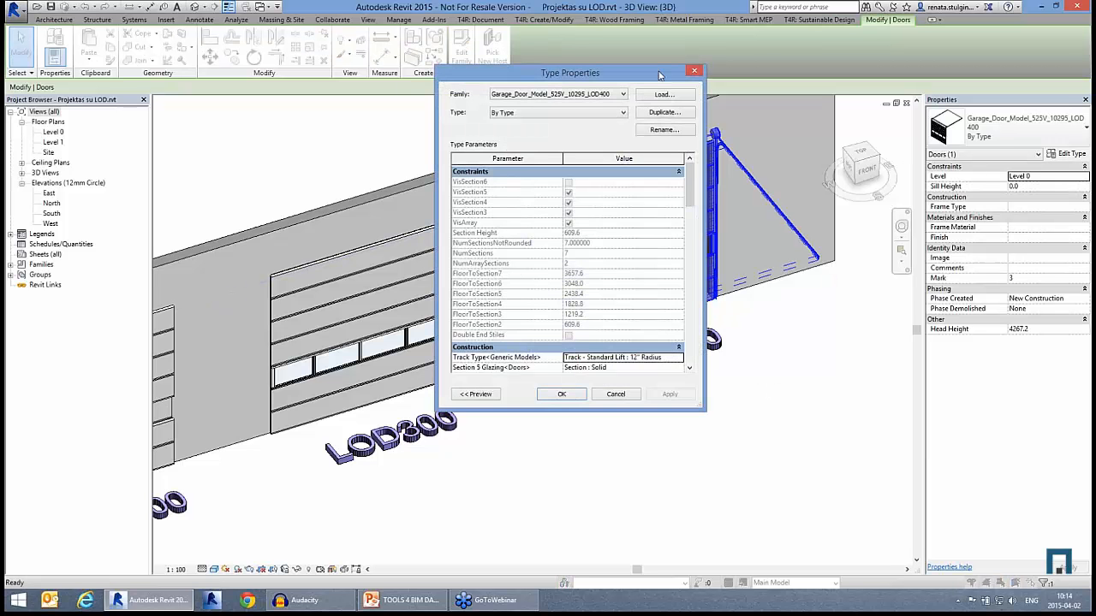
left_click_drag(659, 76, 446, 137)
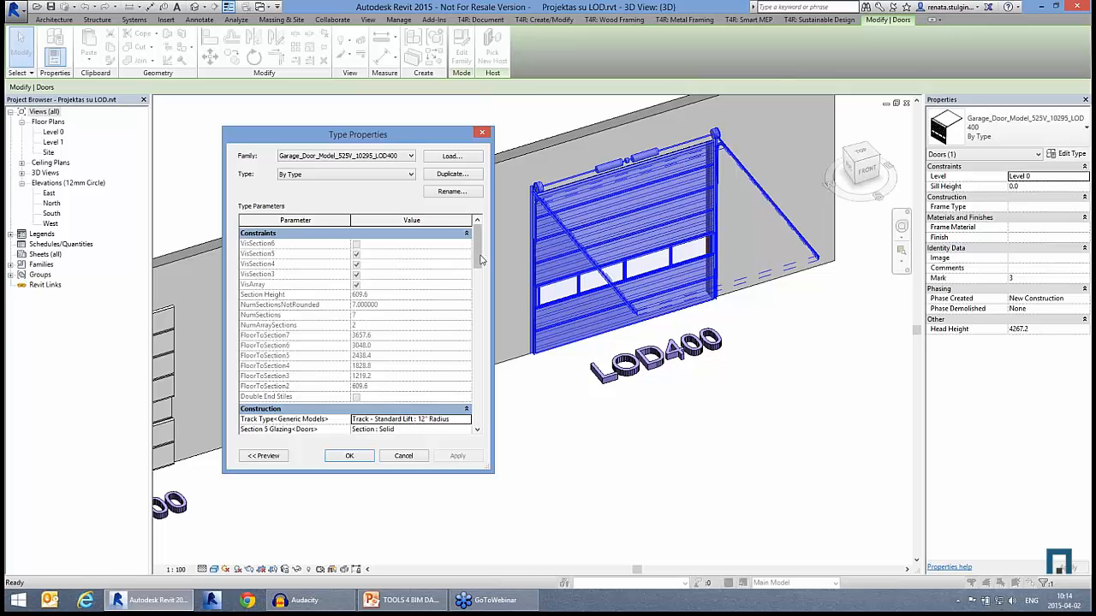
left_click_drag(480, 260, 486, 405)
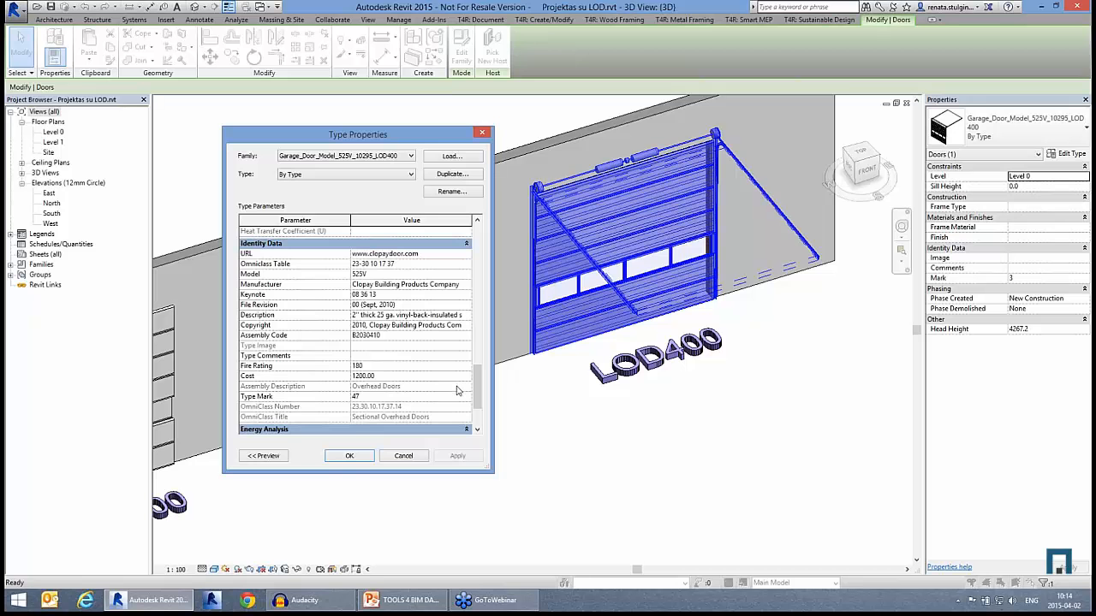
left_click(412, 461)
scroll(690, 469, "down", 3)
left_click(690, 470)
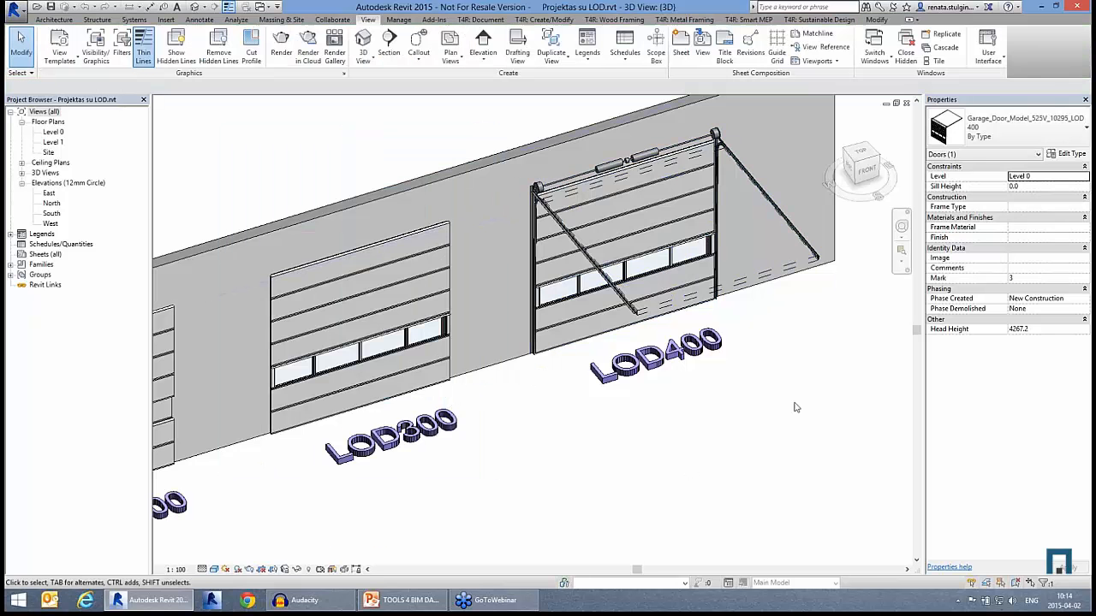
- Switch to the Zarasu_Proj 2015 Arch.rvt project and open its 3D 1 Level view
scroll(761, 417, "down", 3)
left_click(874, 47)
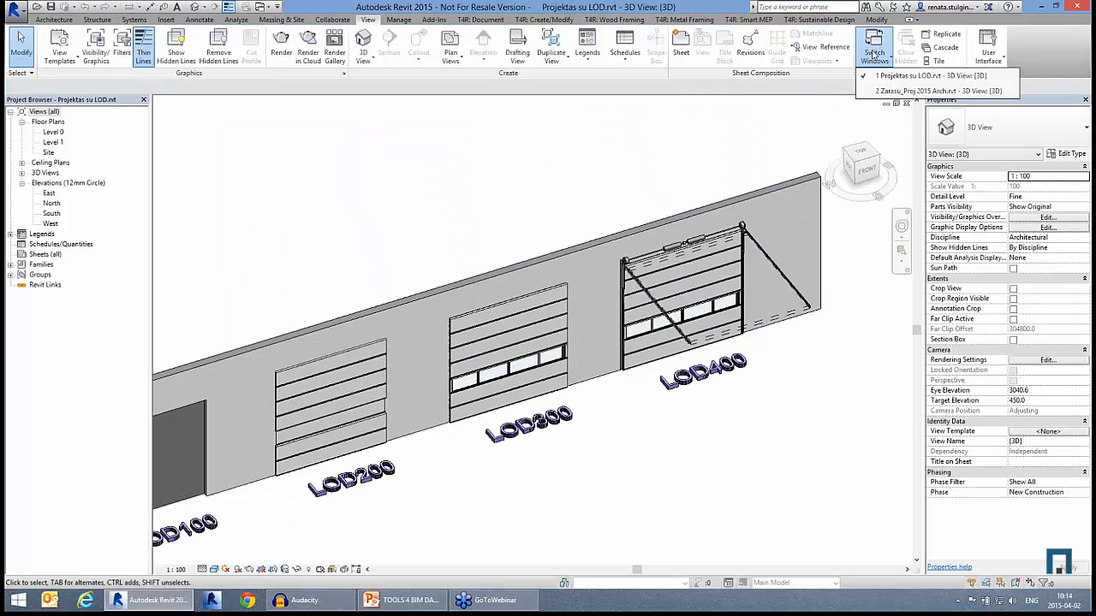
left_click(886, 91)
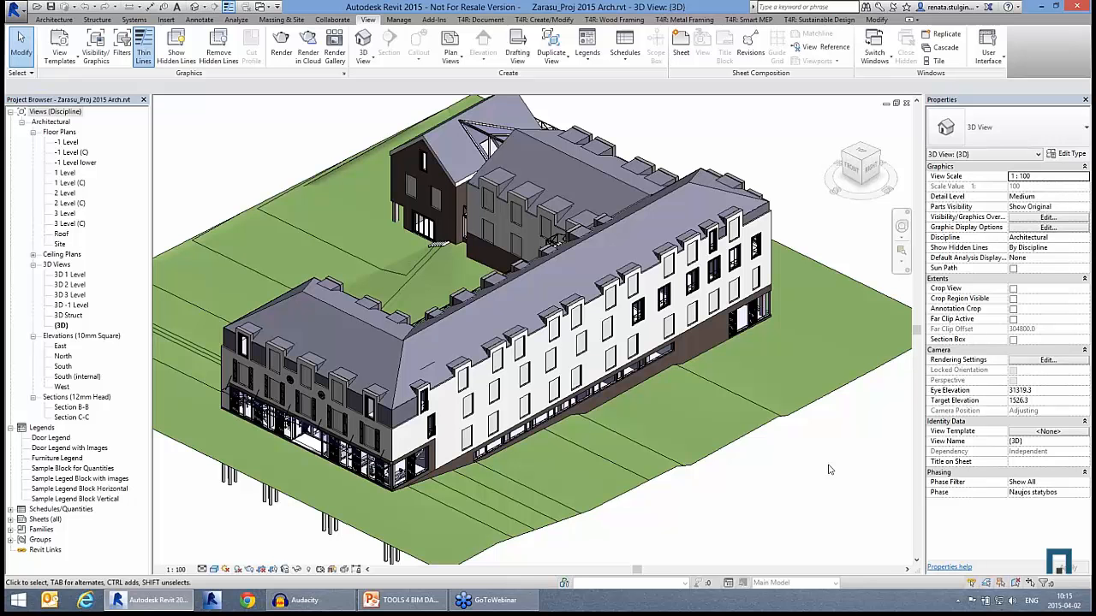
left_click(72, 277)
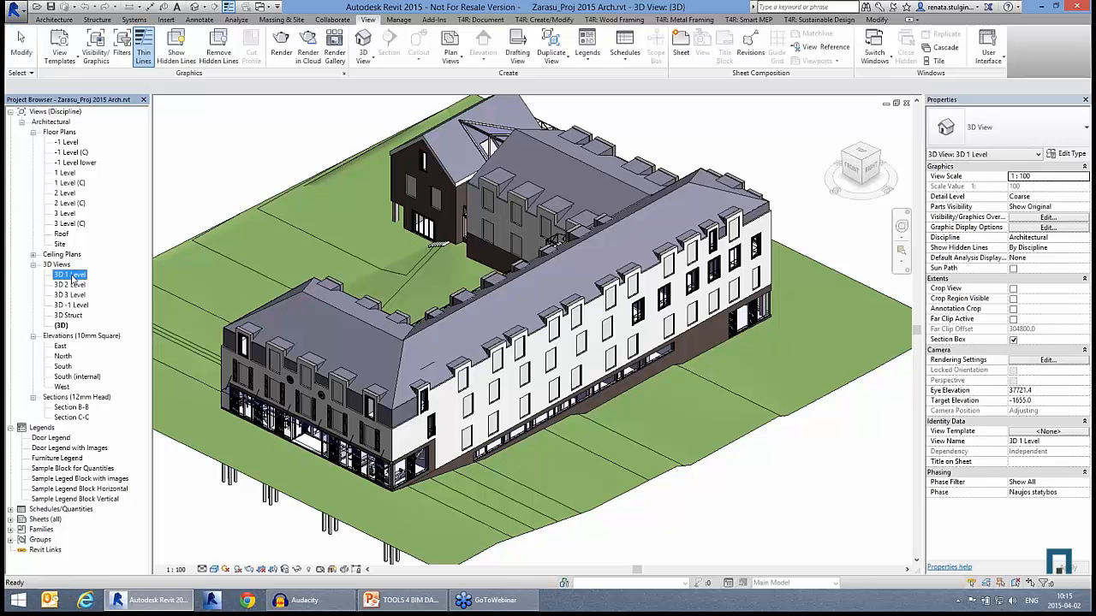
double_click(72, 278)
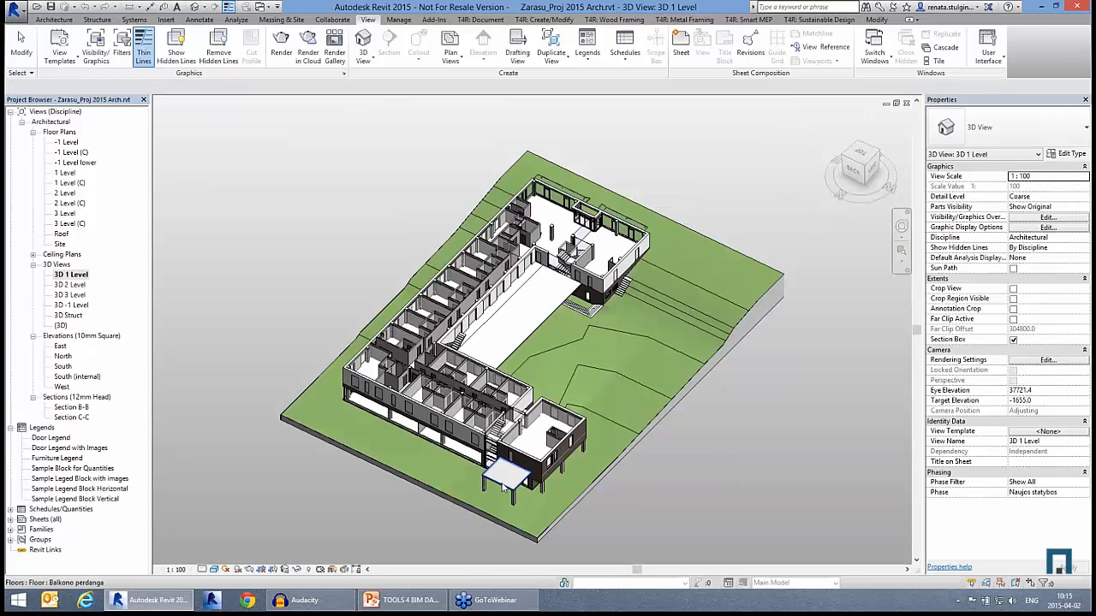
- Select the two adjacent Stikline curtain wall windows in the brick wall near the building corner by the canopy
scroll(504, 489, "up", 3)
scroll(288, 469, "up", 1)
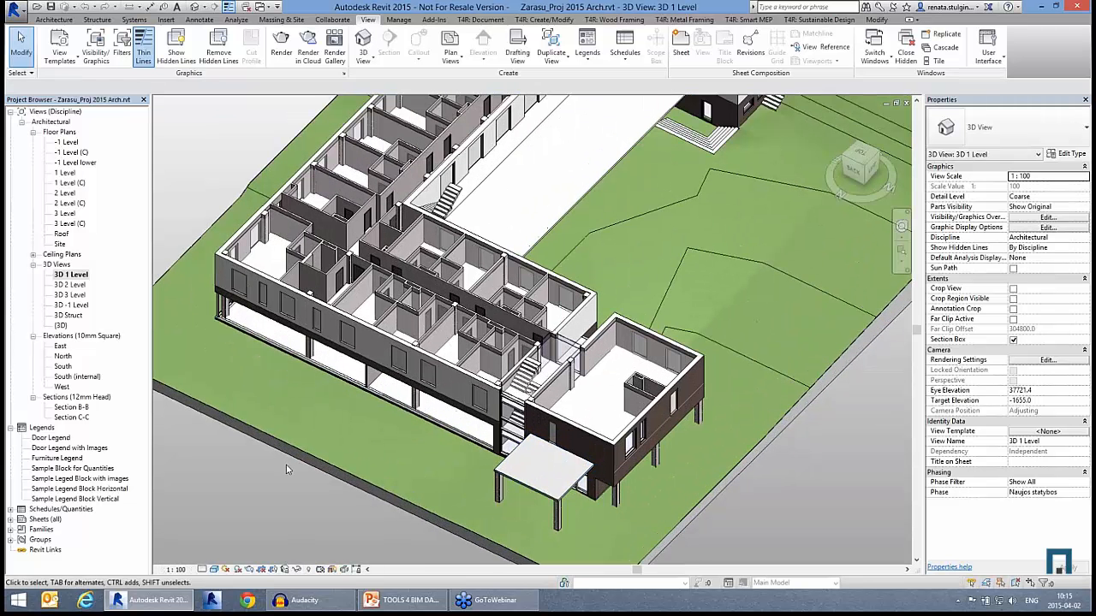
scroll(666, 441, "up", 5)
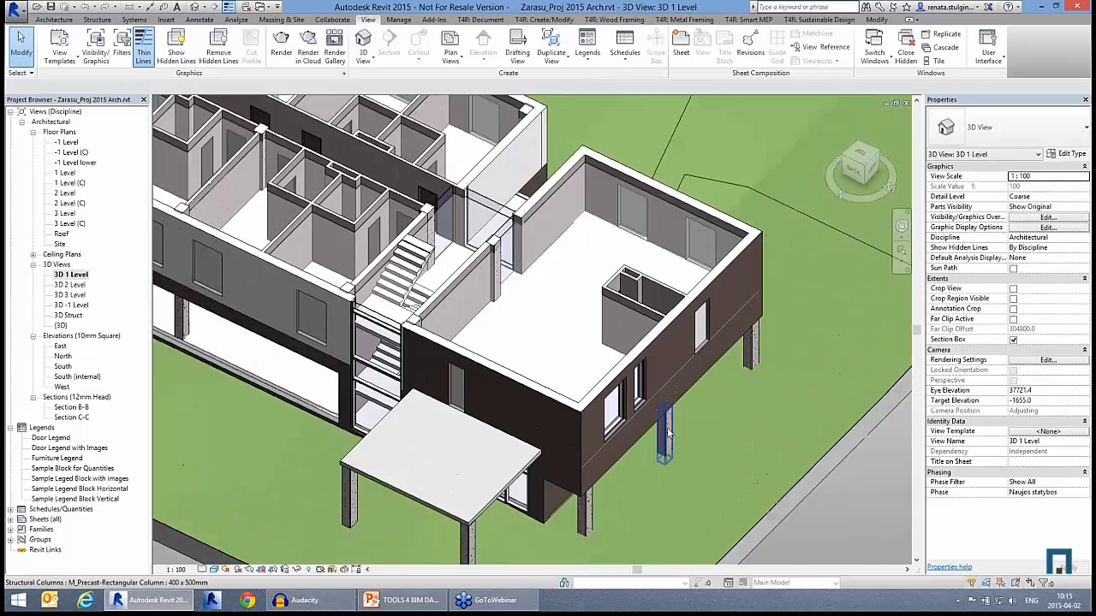
scroll(666, 441, "up", 1)
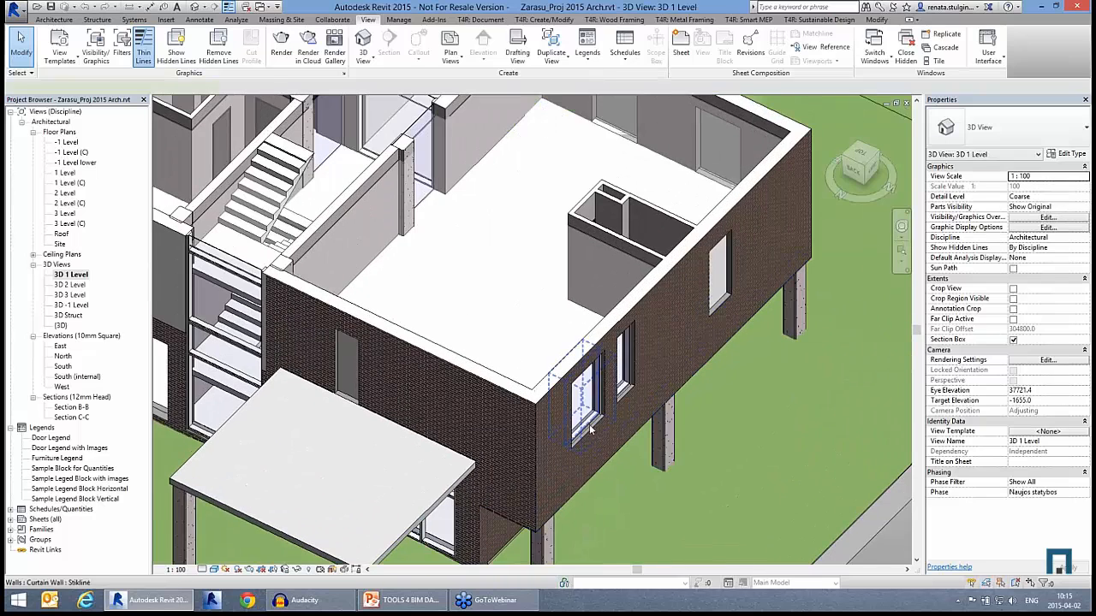
left_click(589, 430)
scroll(590, 411, "up", 2)
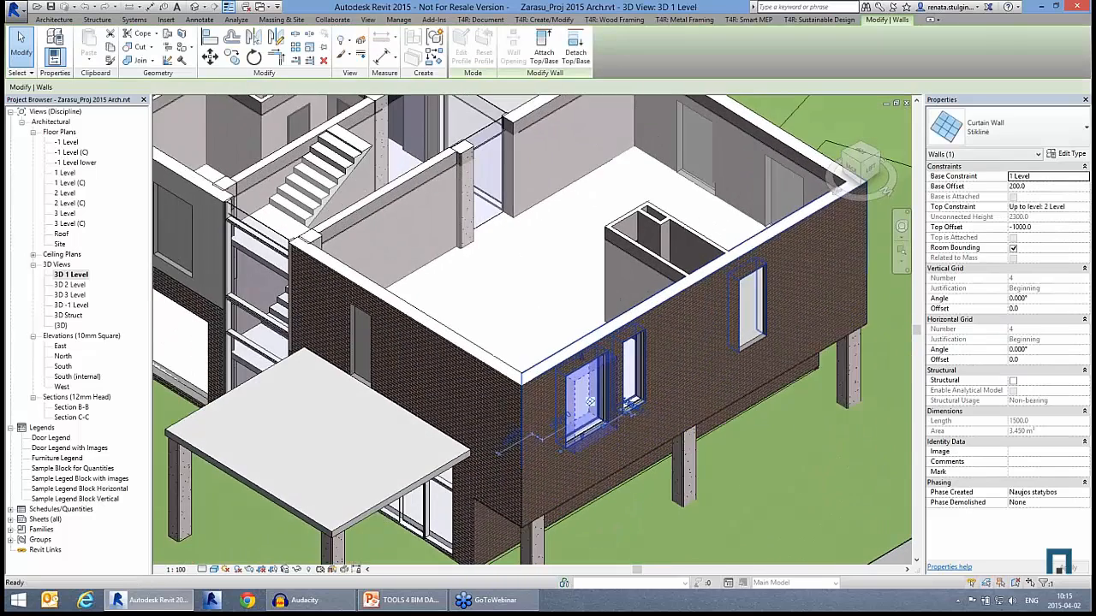
scroll(624, 393, "up", 2)
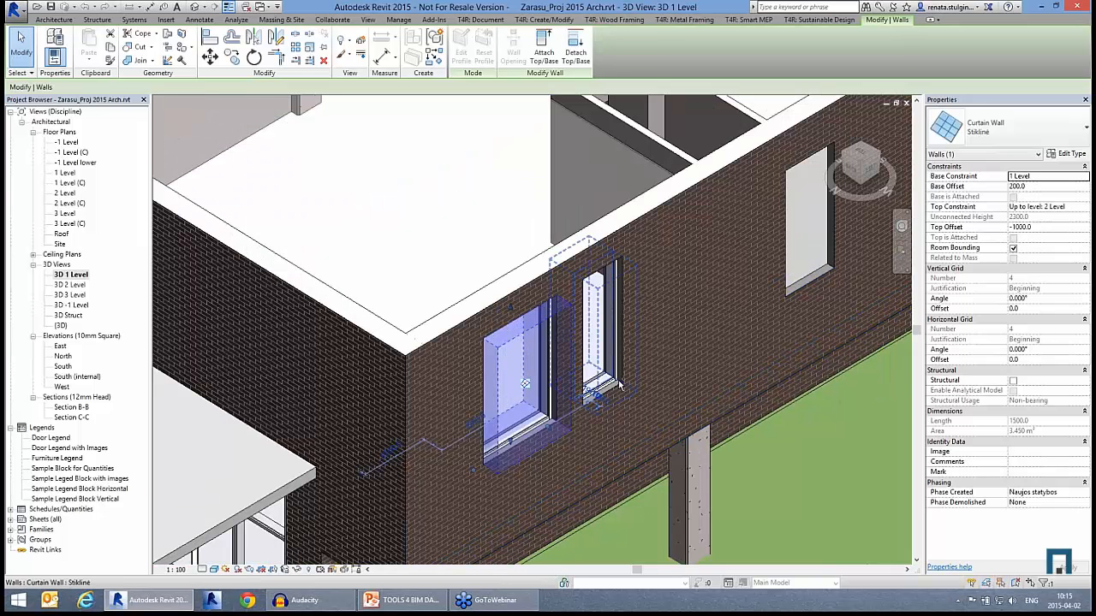
left_click(619, 385, "ctrl")
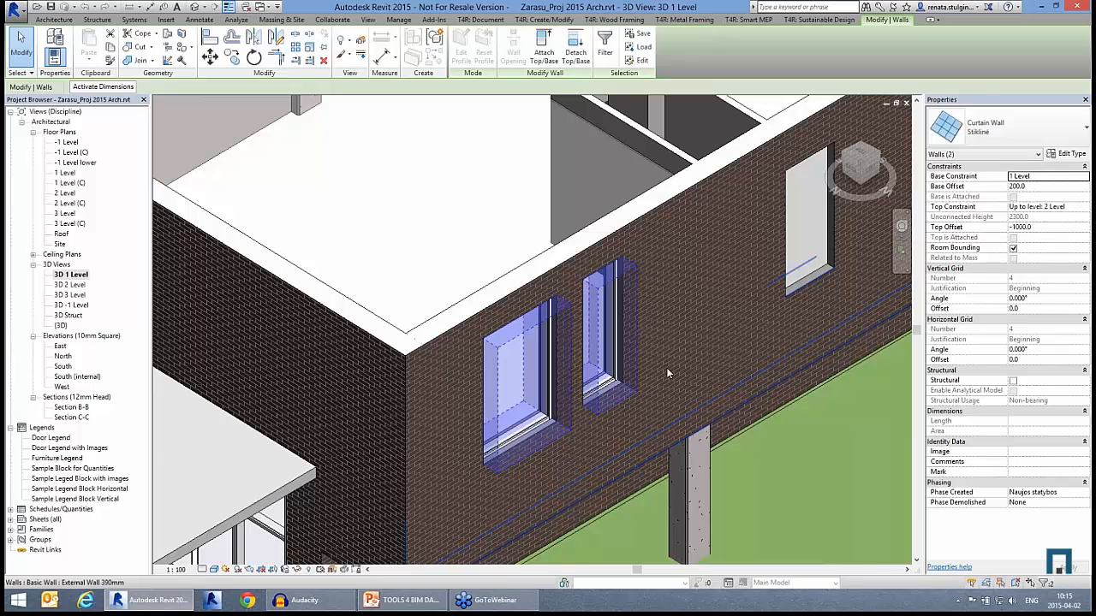
- Float the BIM Tree Manager tool group over the model and open BIM Tree Manager for the two selected curtain walls
left_click(492, 19)
left_click(545, 19)
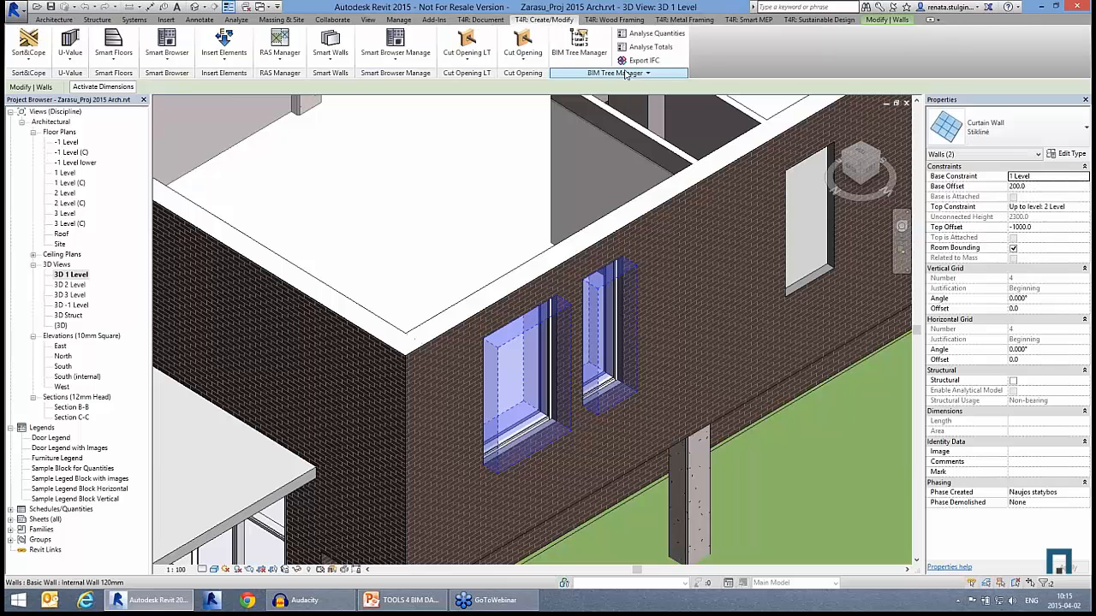
left_click_drag(626, 74, 417, 178)
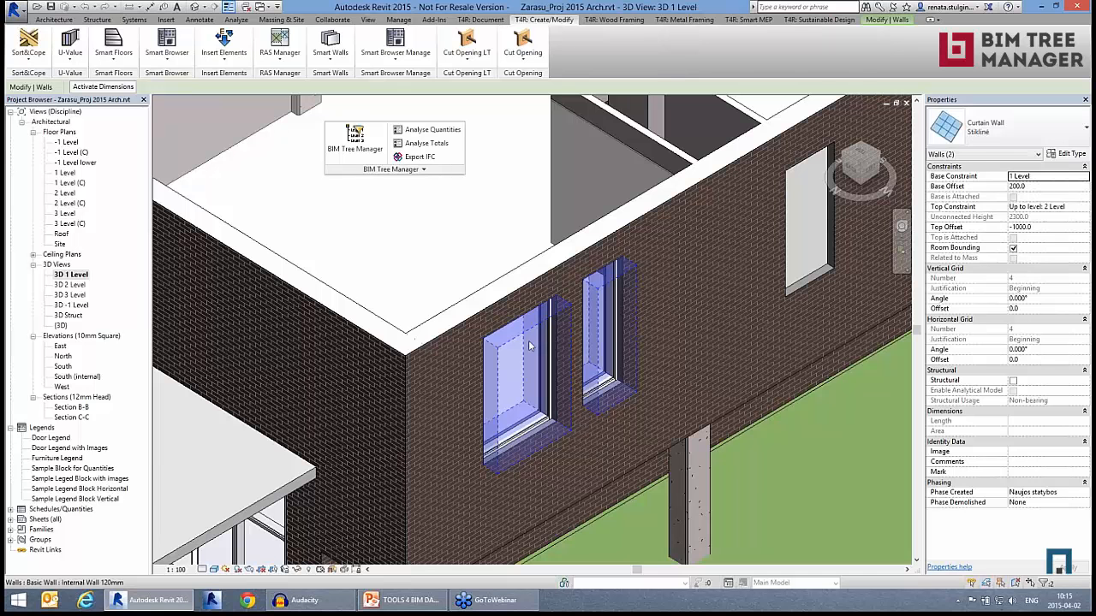
left_click(347, 150)
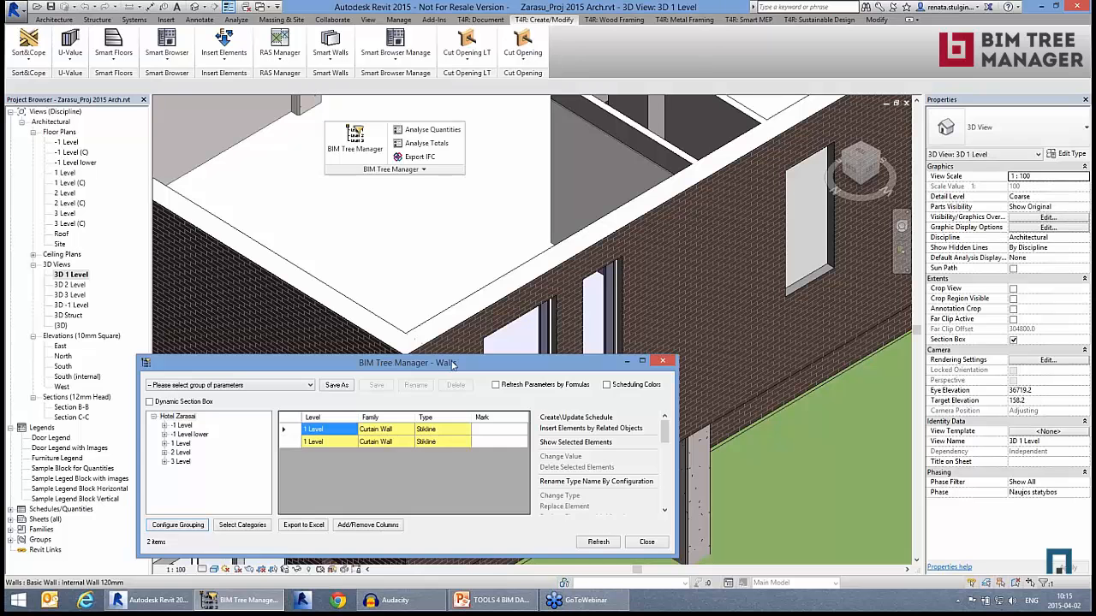
left_click_drag(452, 364, 360, 163)
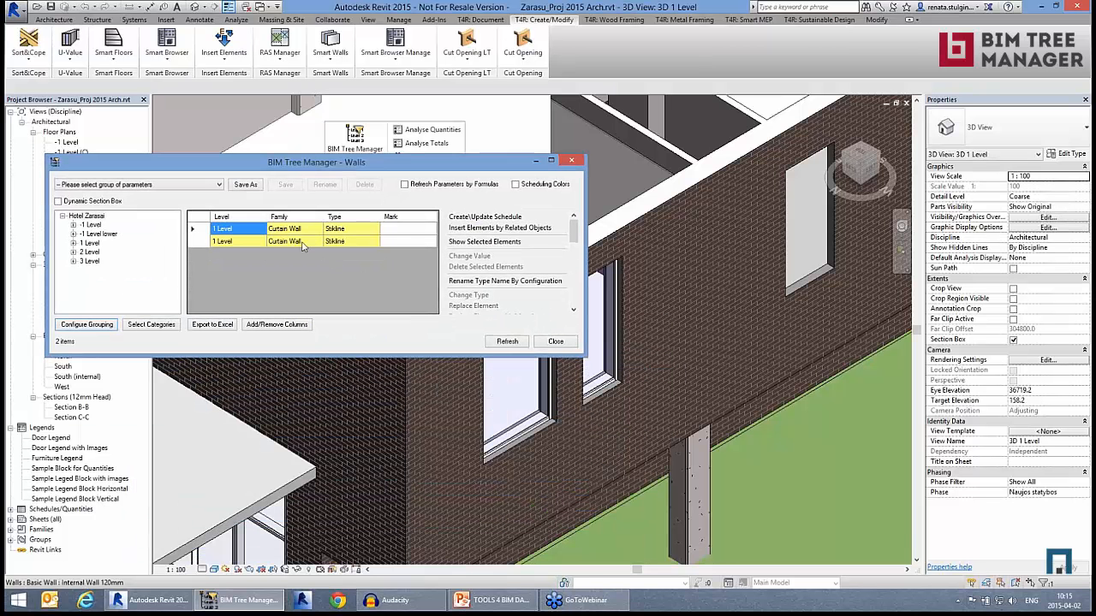
- Highlight the two listed curtain walls individually in the model, ending with both Family cells selected
left_click_drag(302, 230, 302, 241)
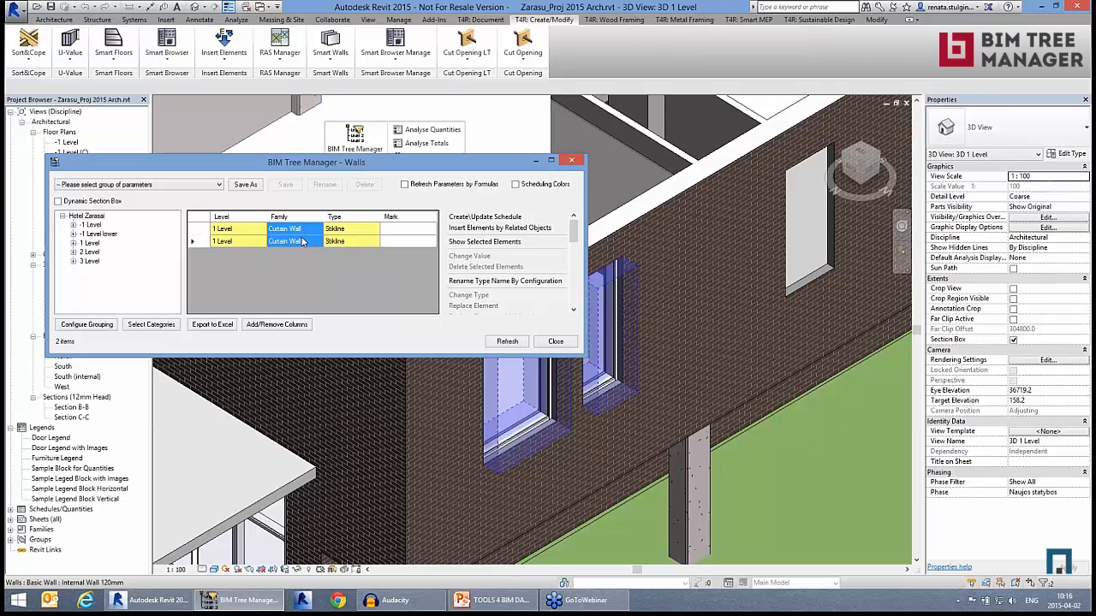
left_click(299, 232)
left_click(301, 242)
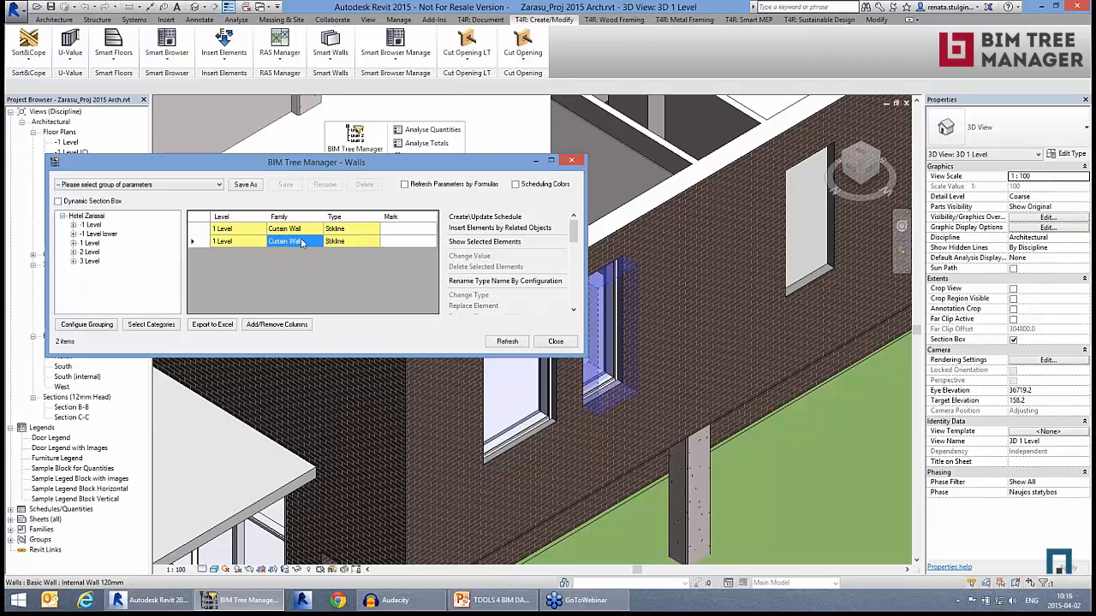
left_click(299, 231)
left_click(301, 242)
left_click_drag(301, 231, 302, 244)
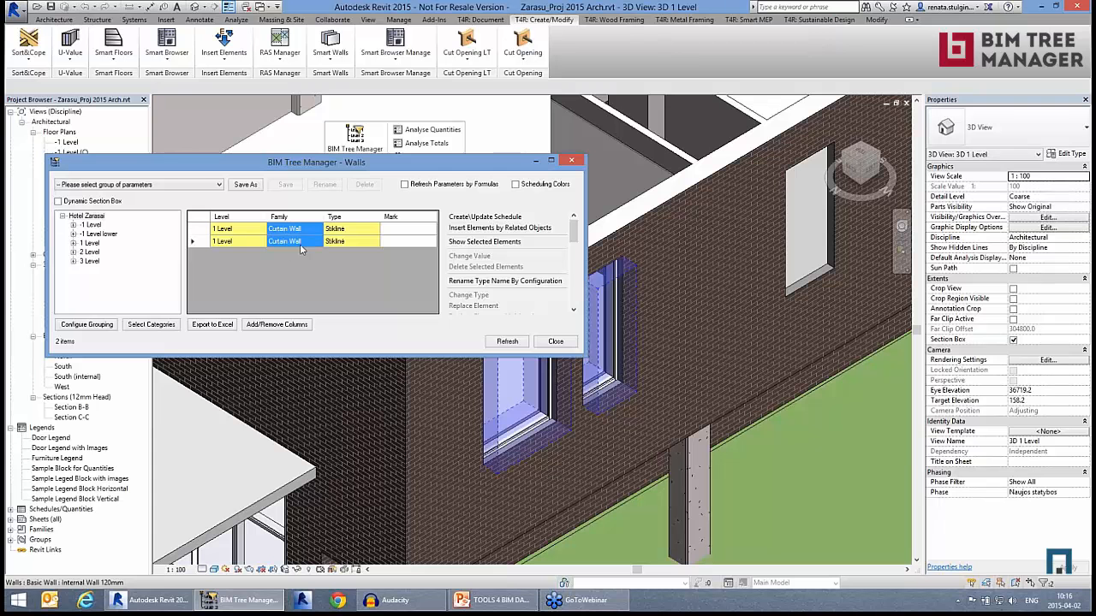
- Replace the two selected curtain walls with Single Window: L-1 1400 x 900, keeping old dimensions, and close BIM Tree Manager
scroll(575, 247, "down", 2)
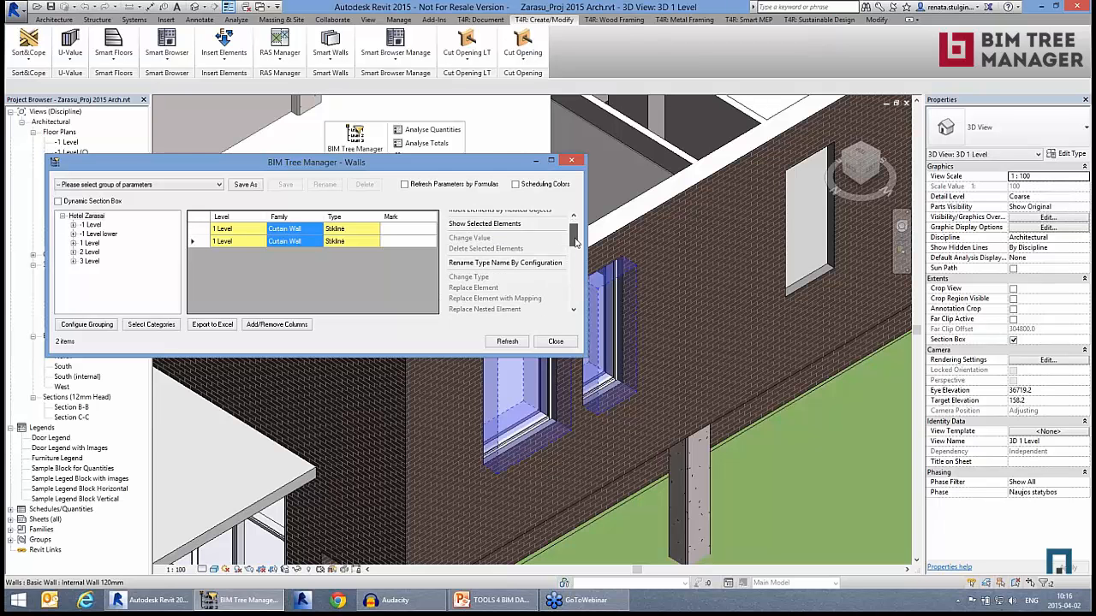
mouse_move(574, 248)
left_mouse_down()
mouse_move(575, 233)
mouse_move(576, 268)
mouse_move(575, 229)
mouse_move(575, 247)
left_mouse_up()
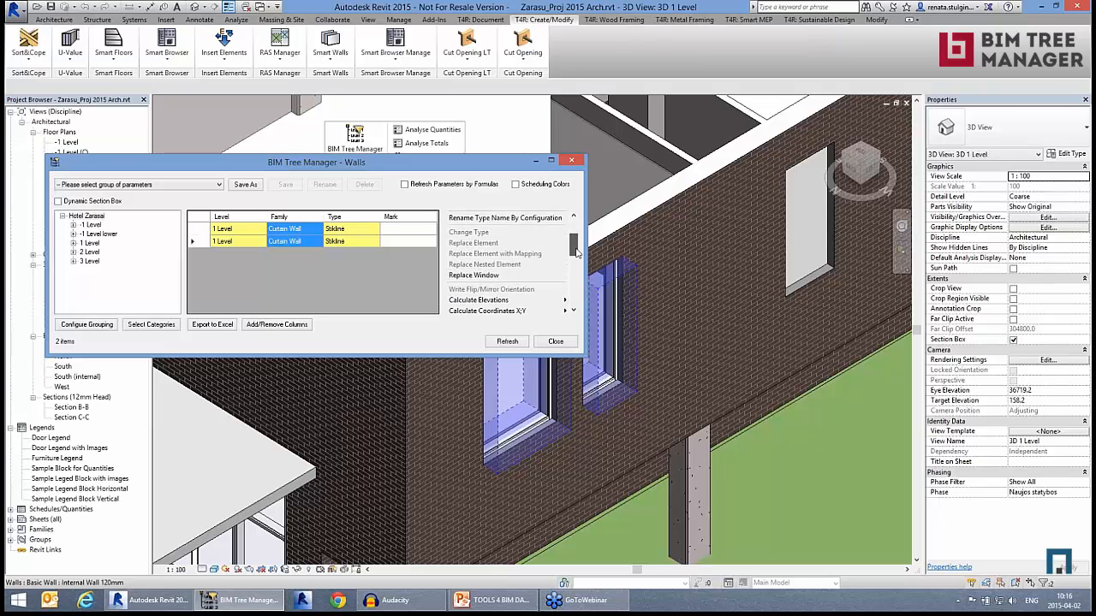
left_click(503, 274)
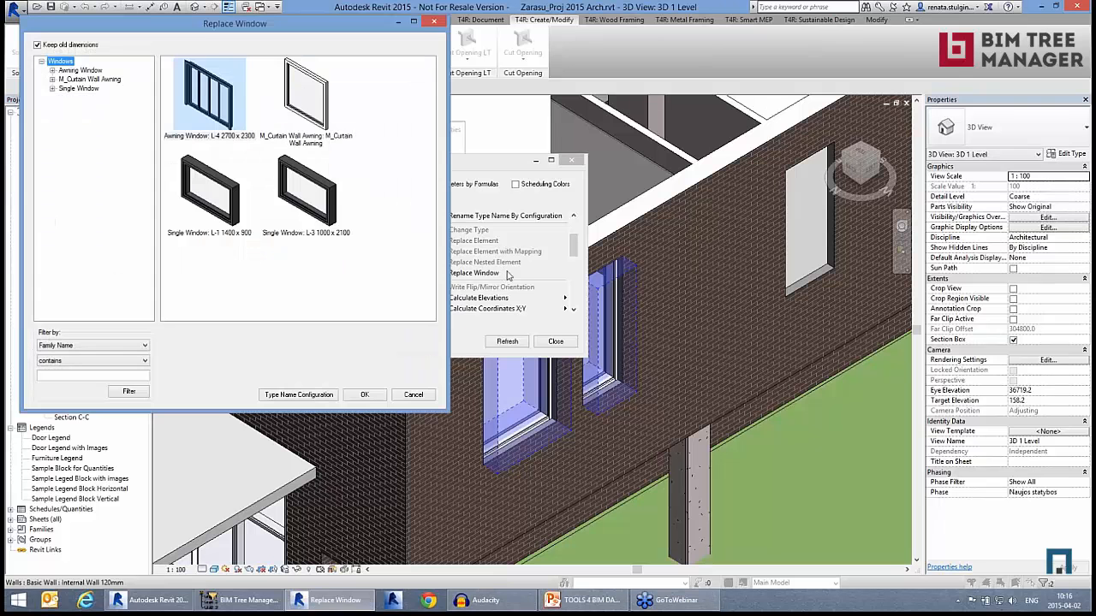
left_click(224, 212)
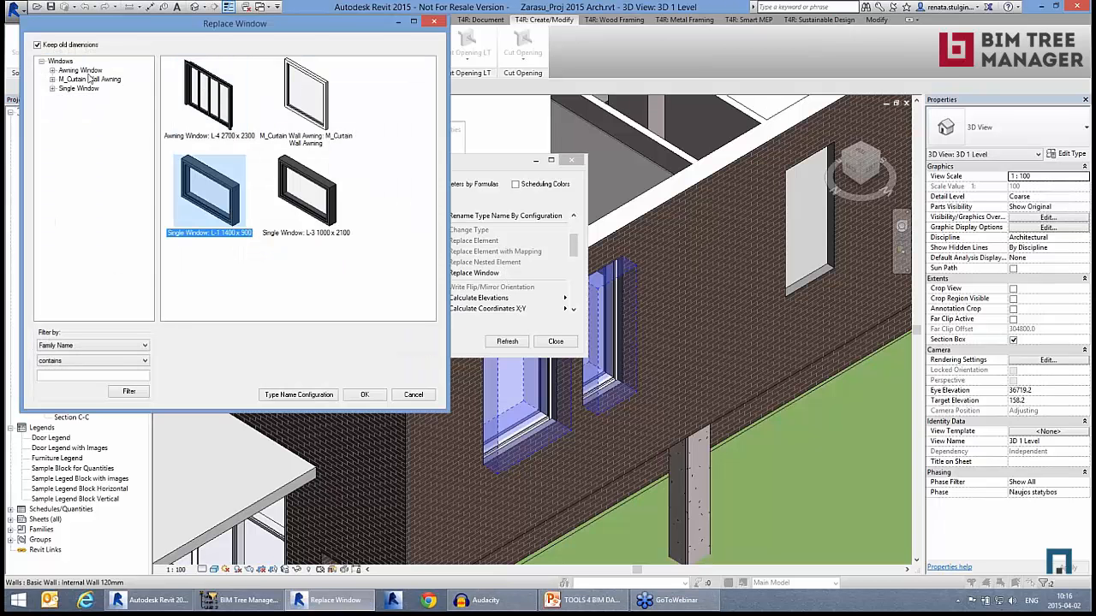
left_click(79, 70)
left_click(70, 63)
left_click(201, 192)
left_click(376, 399)
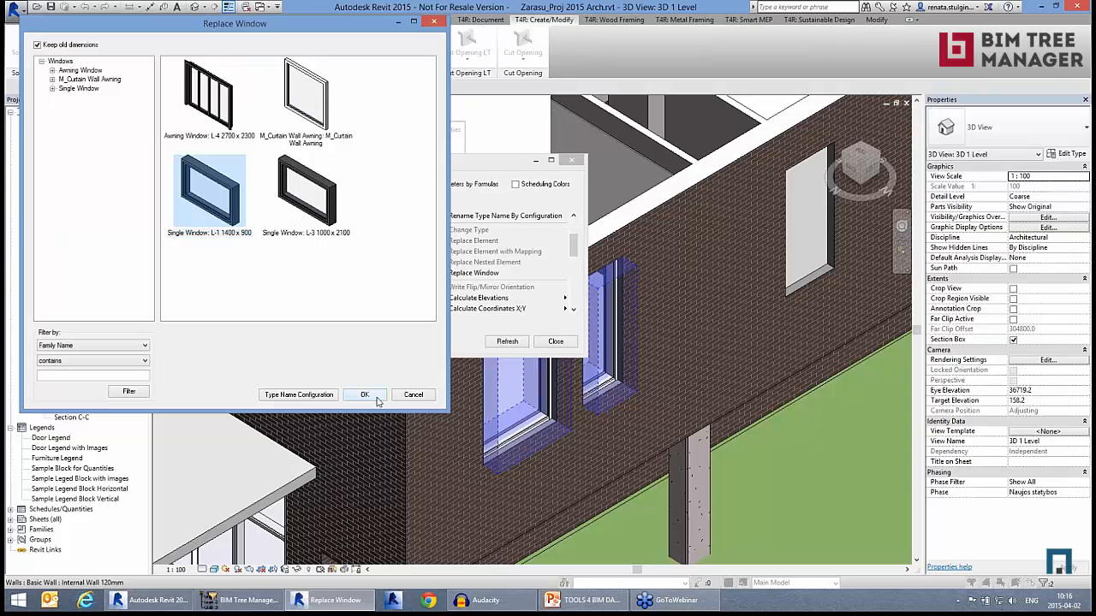
left_click(375, 396)
left_click(292, 255)
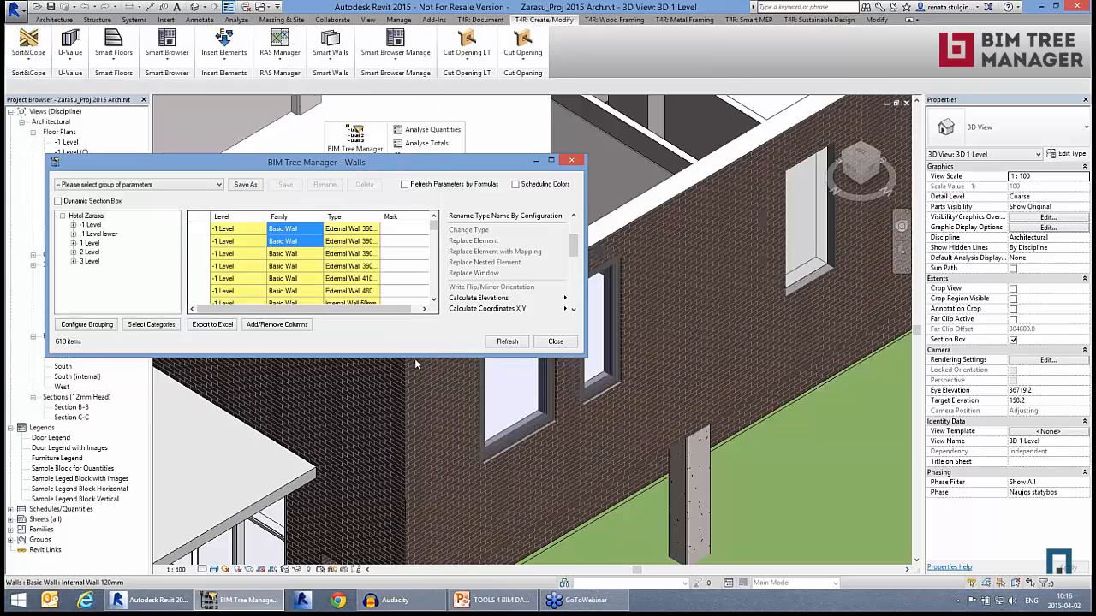
left_click(555, 341)
- Select the narrow and the wide replaced windows in turn to check their family and type in the properties
left_click(612, 392)
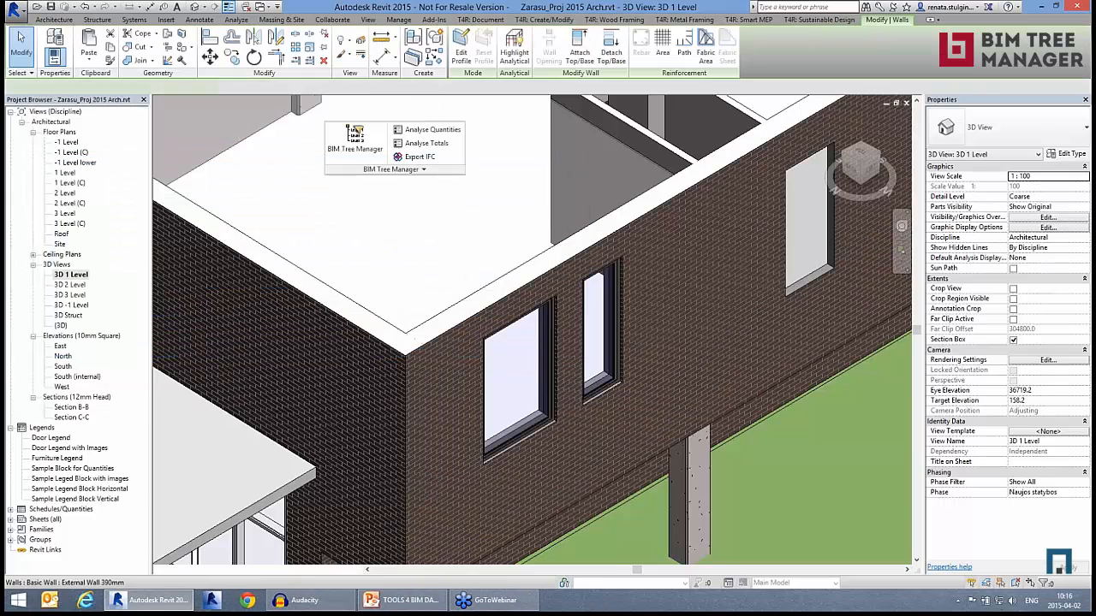
scroll(611, 392, "up", 3)
left_click(608, 385)
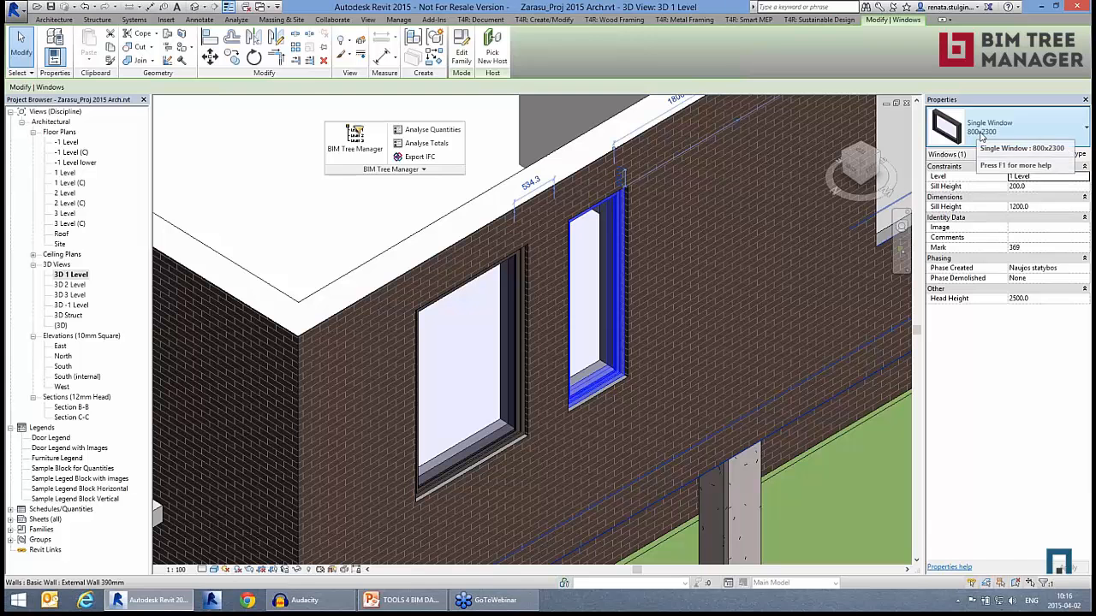
left_click(502, 435)
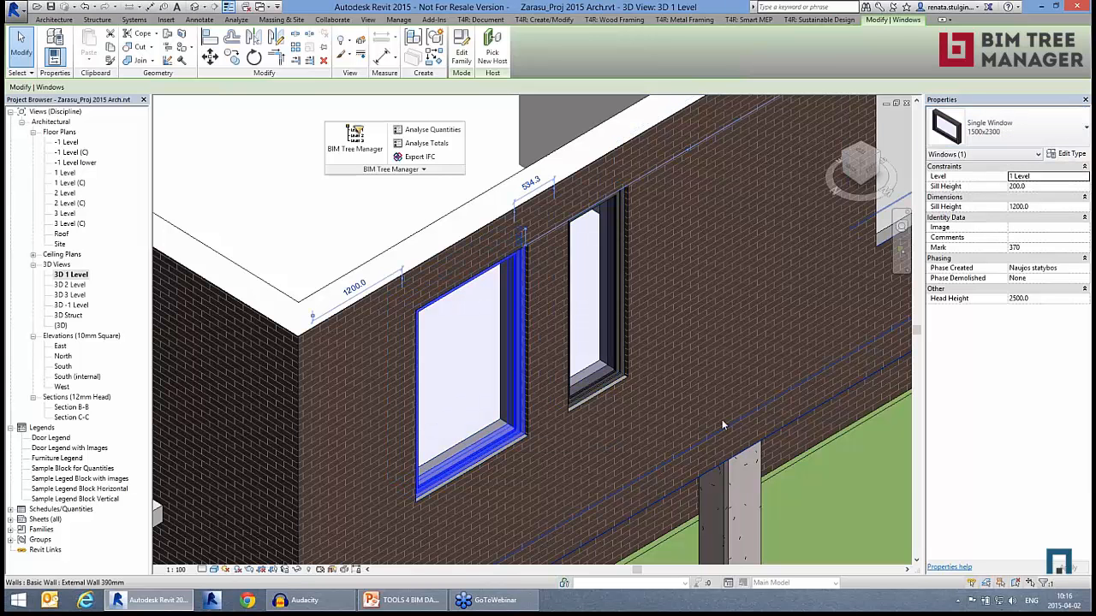
- Select the door opening in the grey facade wall next to the staircase and open BIM Tree Manager for it
scroll(745, 420, "down", 5)
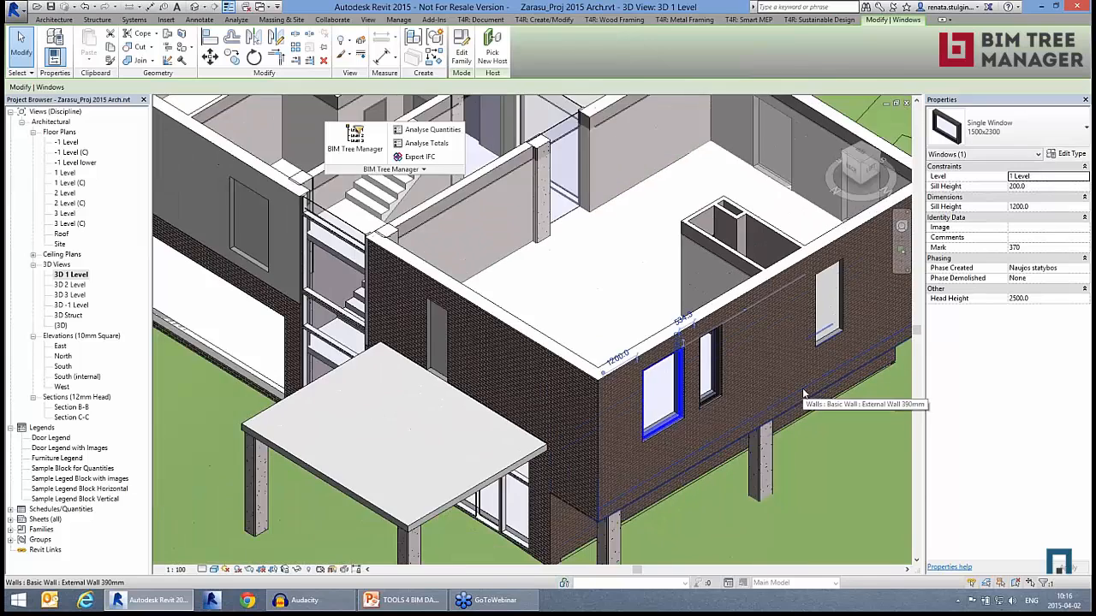
scroll(837, 392, "down", 2)
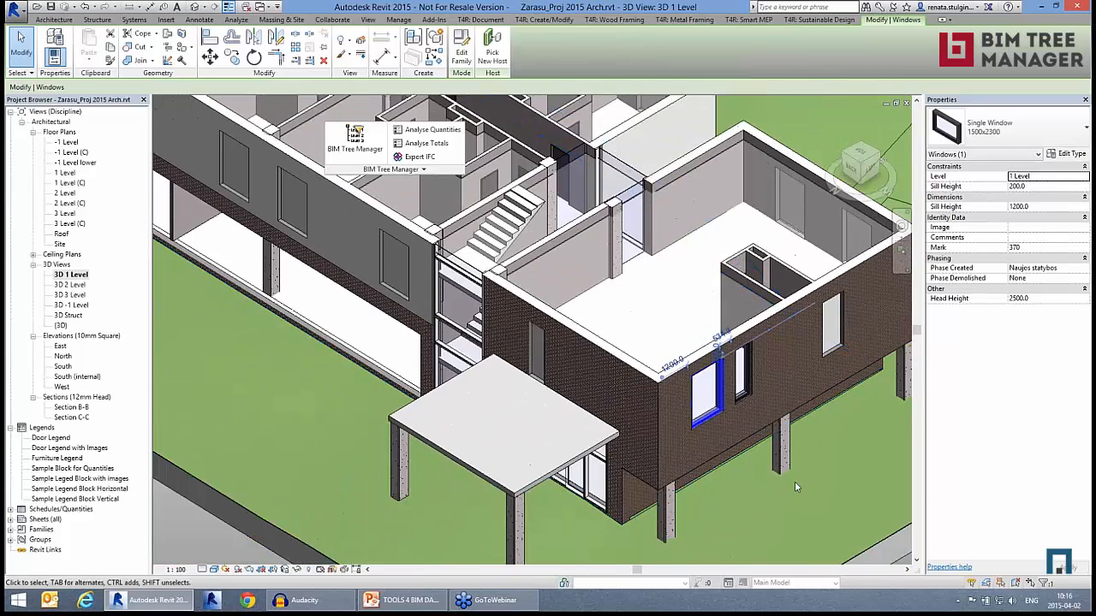
scroll(742, 481, "down", 2)
scroll(540, 366, "up", 3)
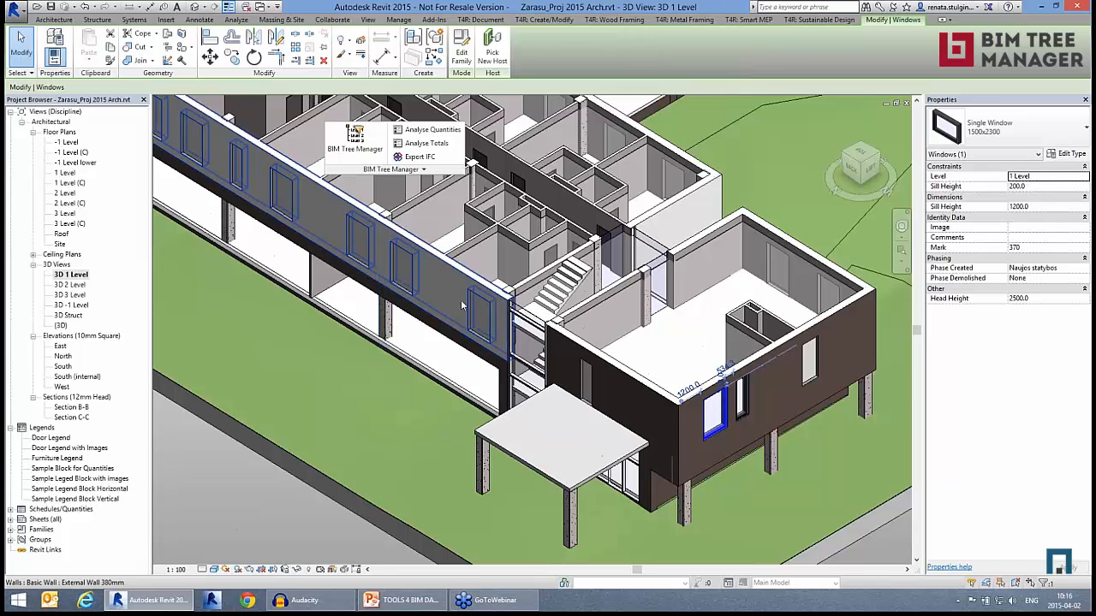
scroll(540, 367, "up", 3)
left_click(539, 365)
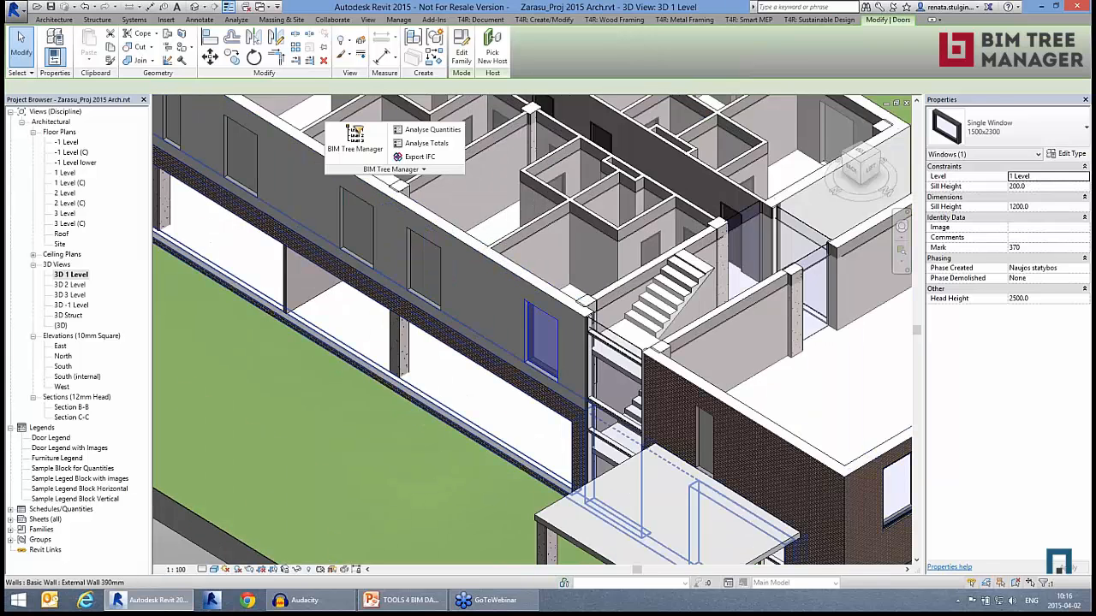
middle_click_drag(541, 376, 581, 416, "shift")
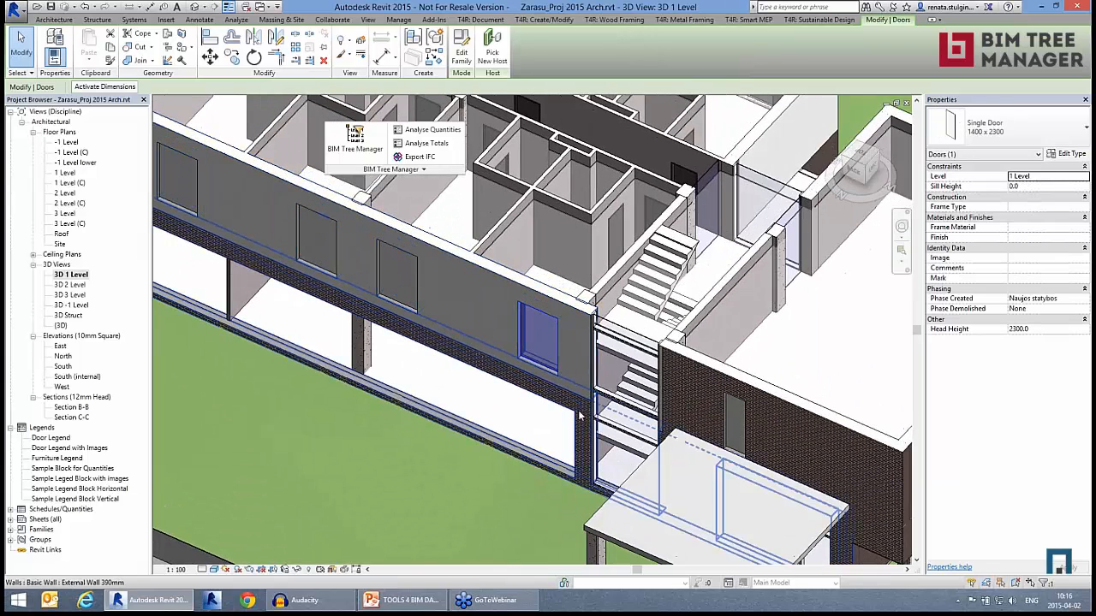
scroll(580, 416, "down", 1)
scroll(679, 295, "up", 2)
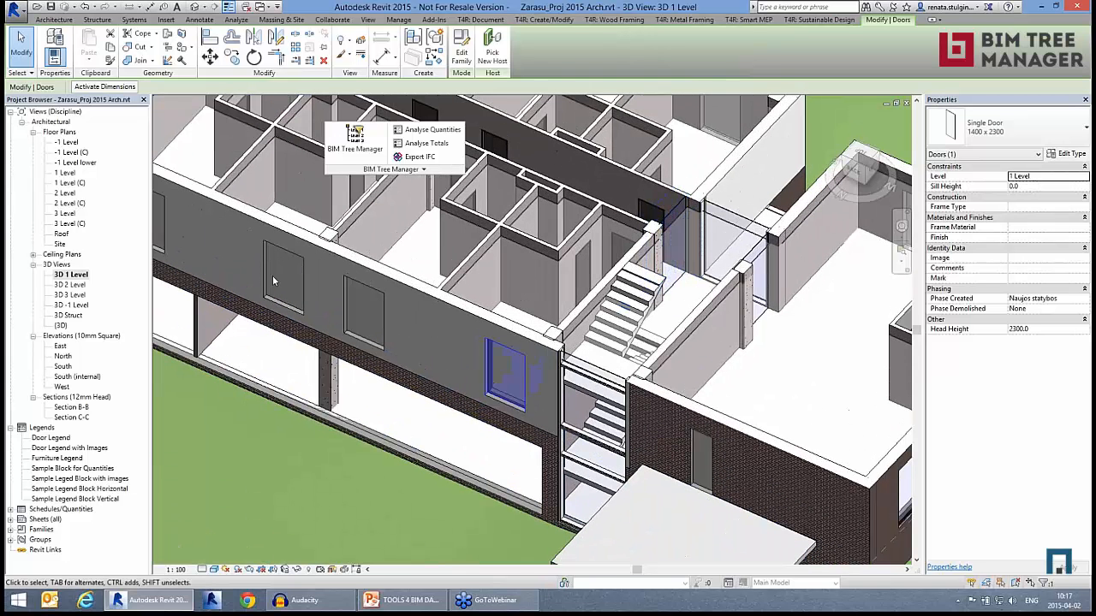
left_click(343, 149)
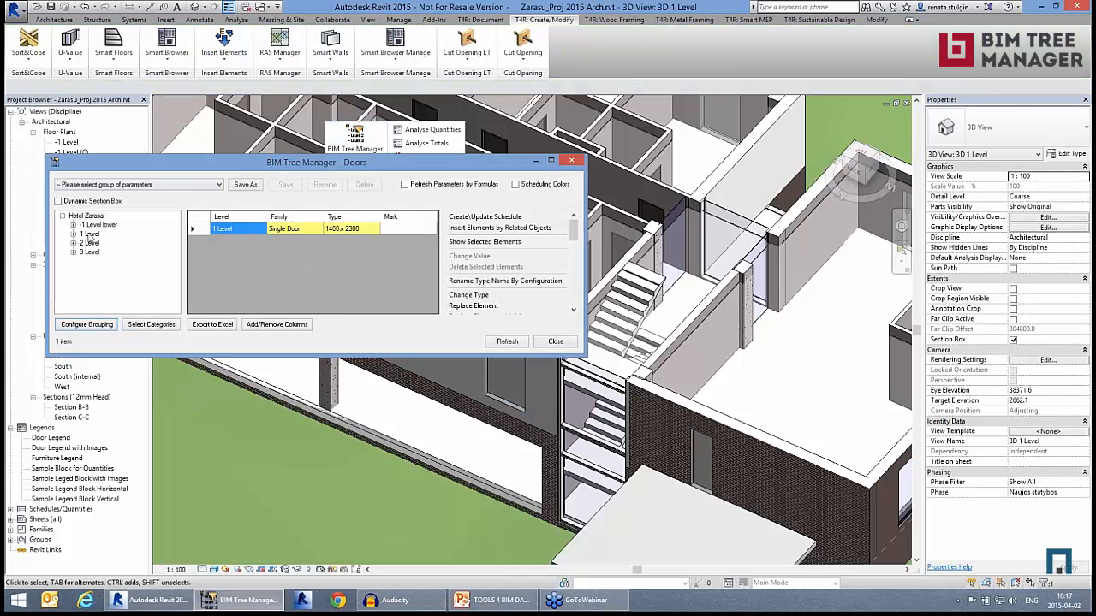
- List all doors under Hotel Zarasai in an enlarged BIM Tree Manager dialog and pick one -1 Level lower door's type
left_click(87, 217)
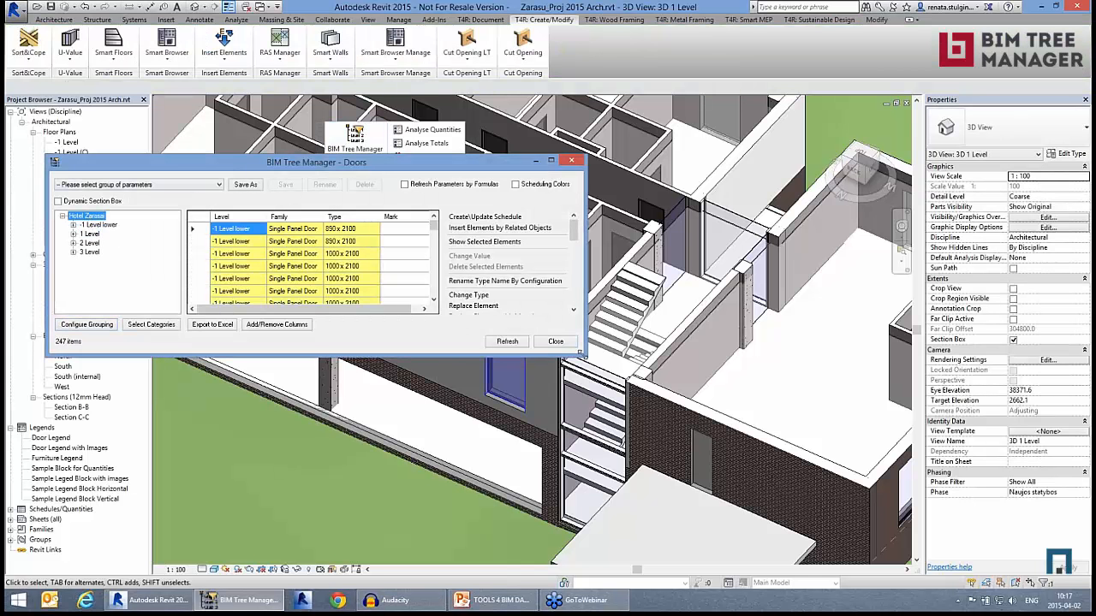
left_click_drag(581, 352, 601, 368)
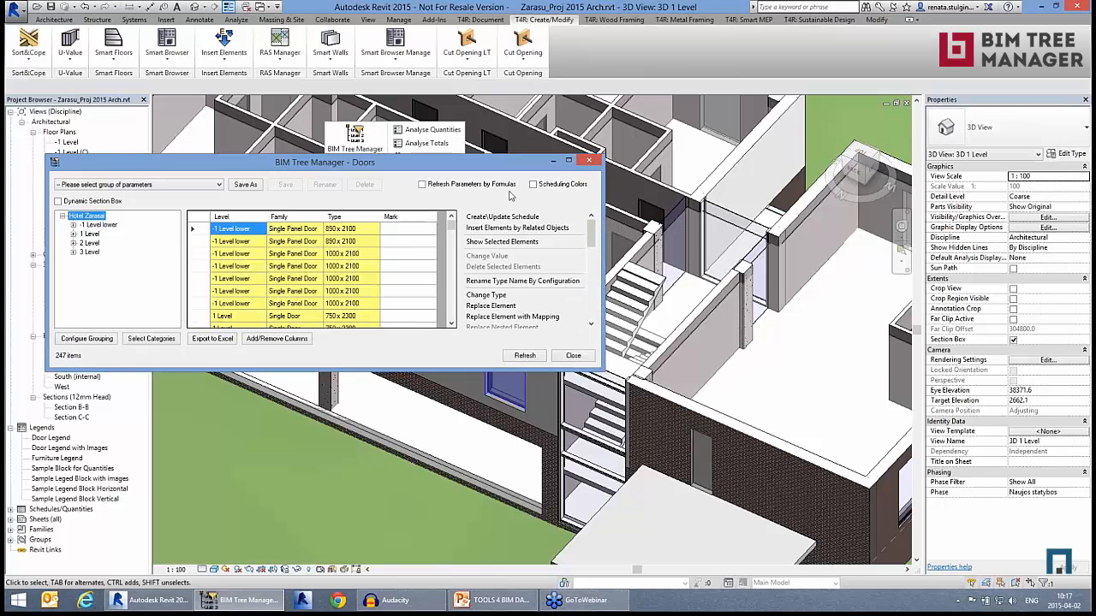
left_click_drag(493, 167, 481, 409)
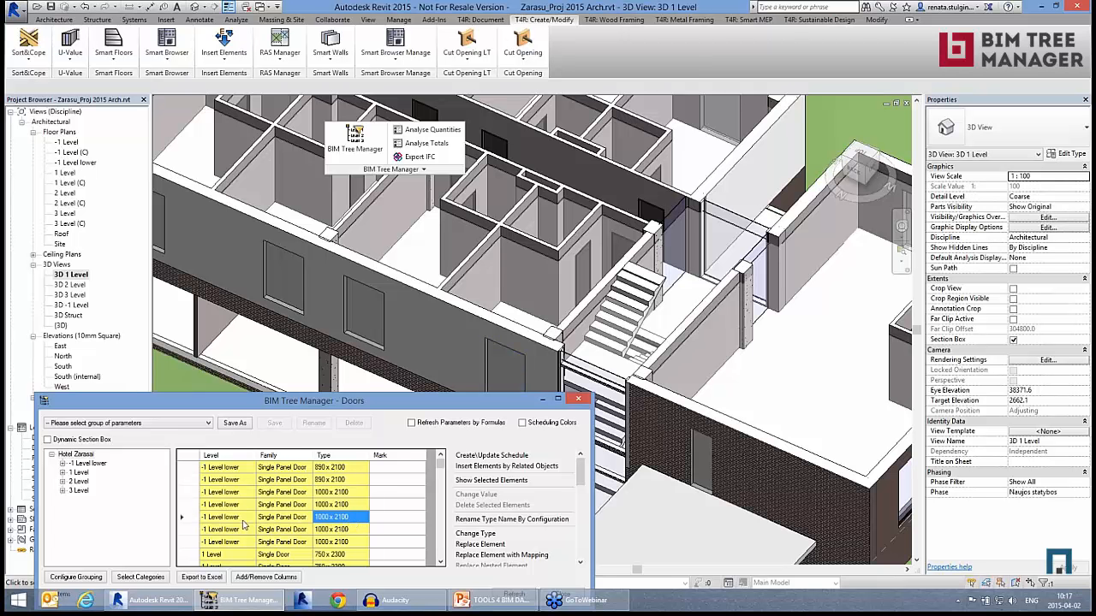
left_click_drag(341, 404, 363, 153)
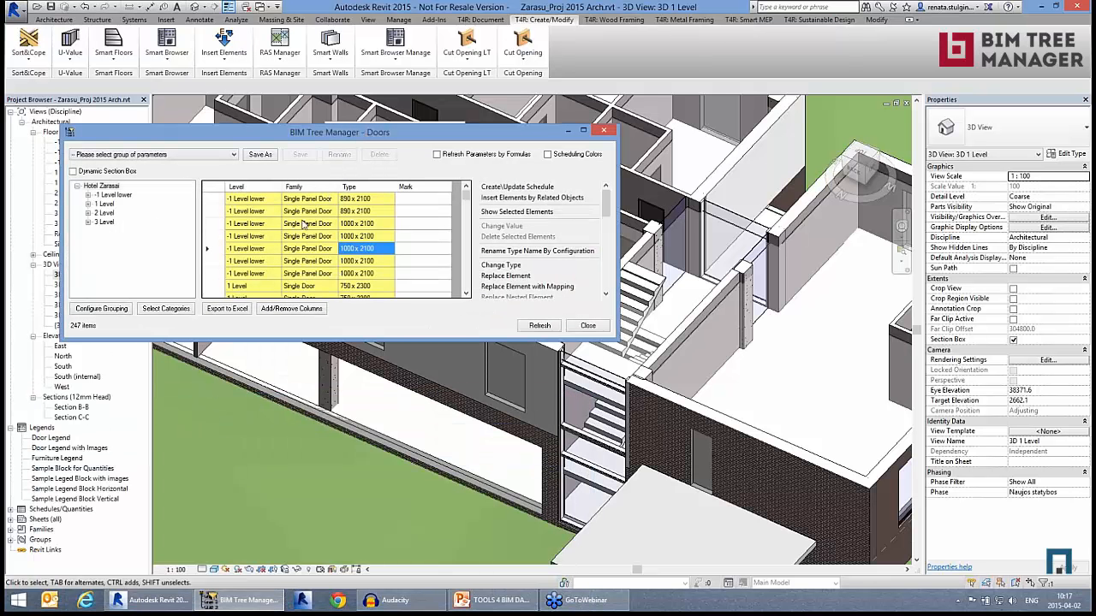
- Expand 1 Level in the door tree and highlight all its Single Door elements in the model
double_click(105, 204)
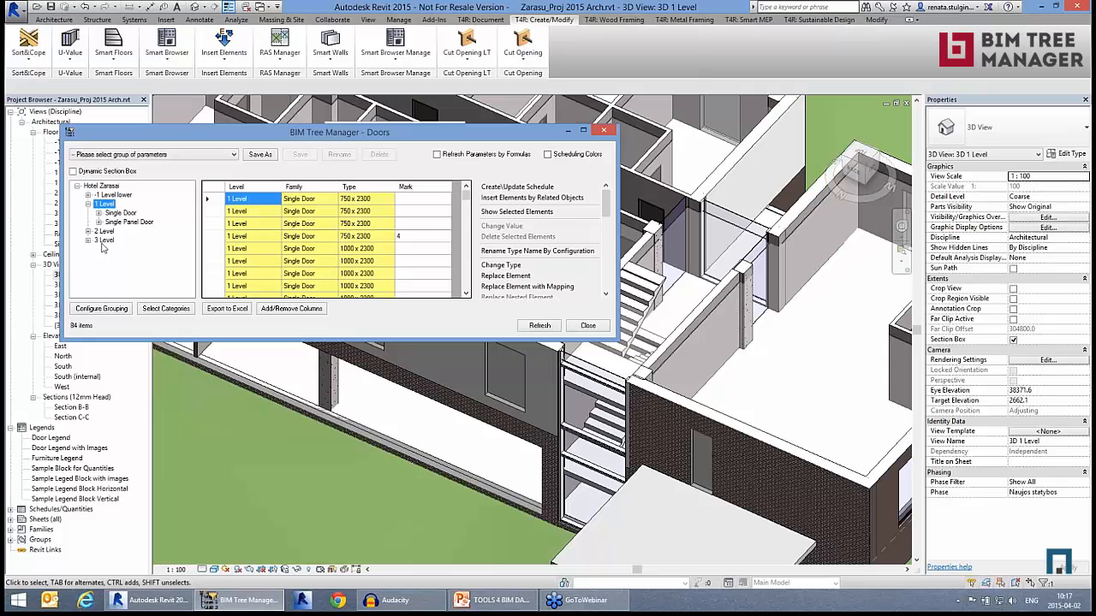
left_click(120, 212)
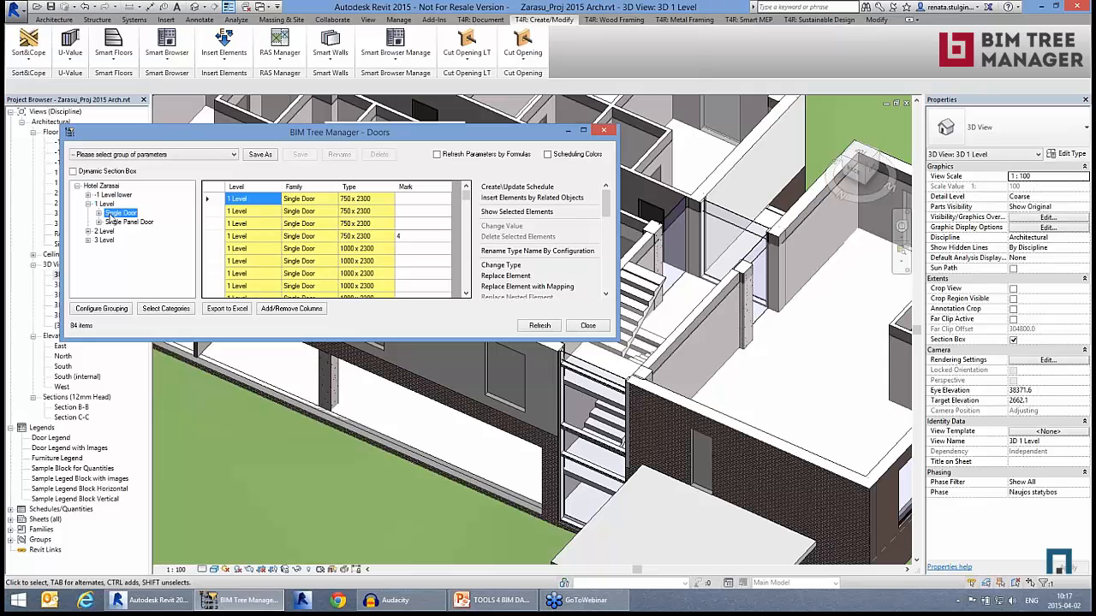
left_click(214, 191)
left_click_drag(458, 141, 436, 232)
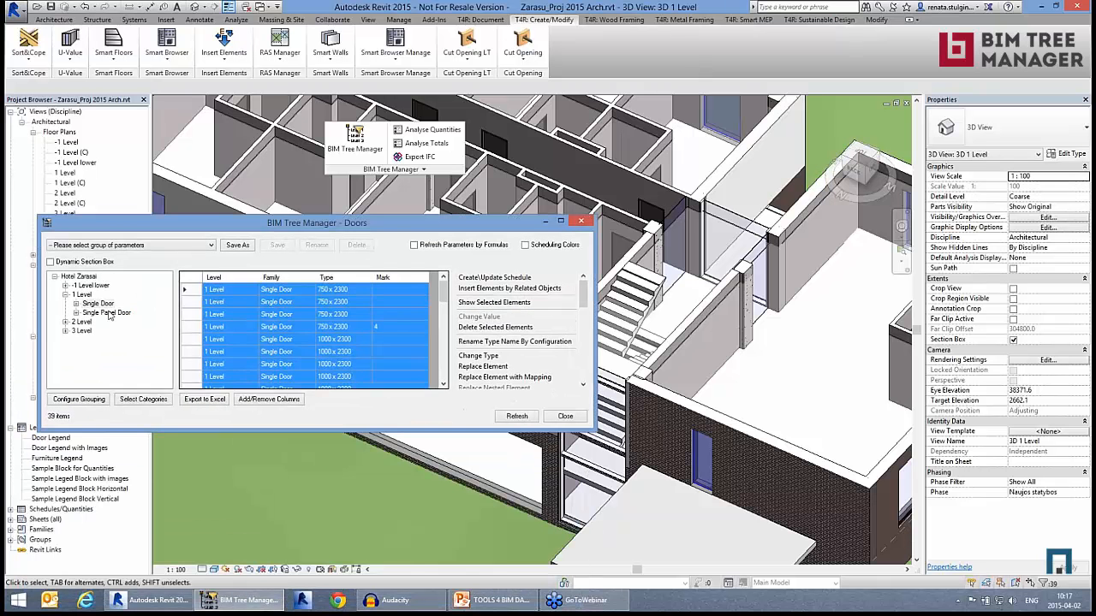
- Highlight all Single Panel Door elements on 1 Level in the model, ending with a single Type cell selected
left_click(107, 313)
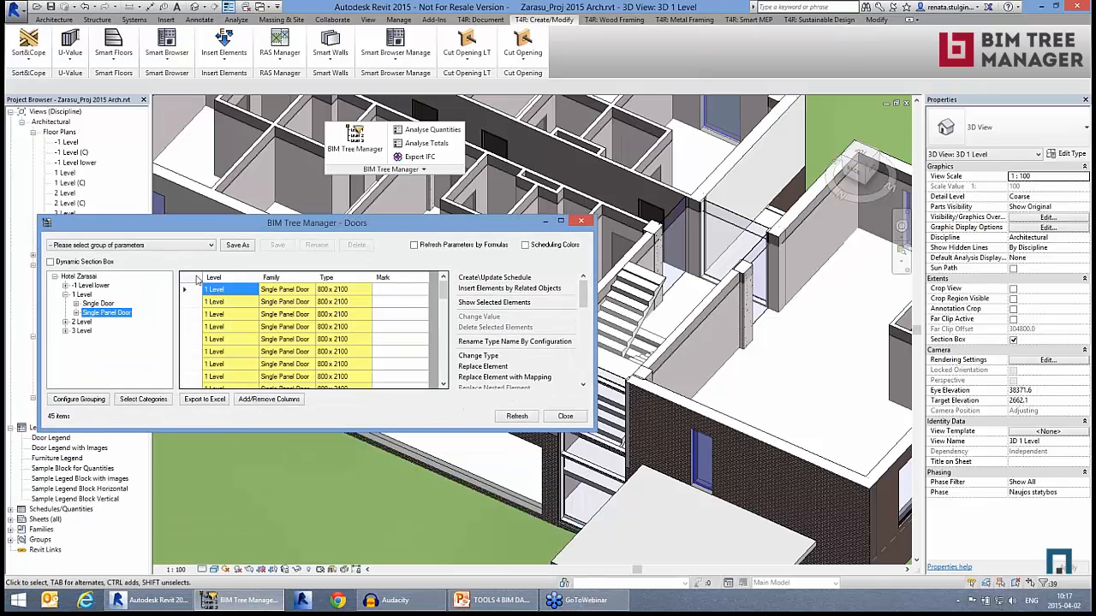
left_click(193, 279)
left_click_drag(476, 229, 489, 317)
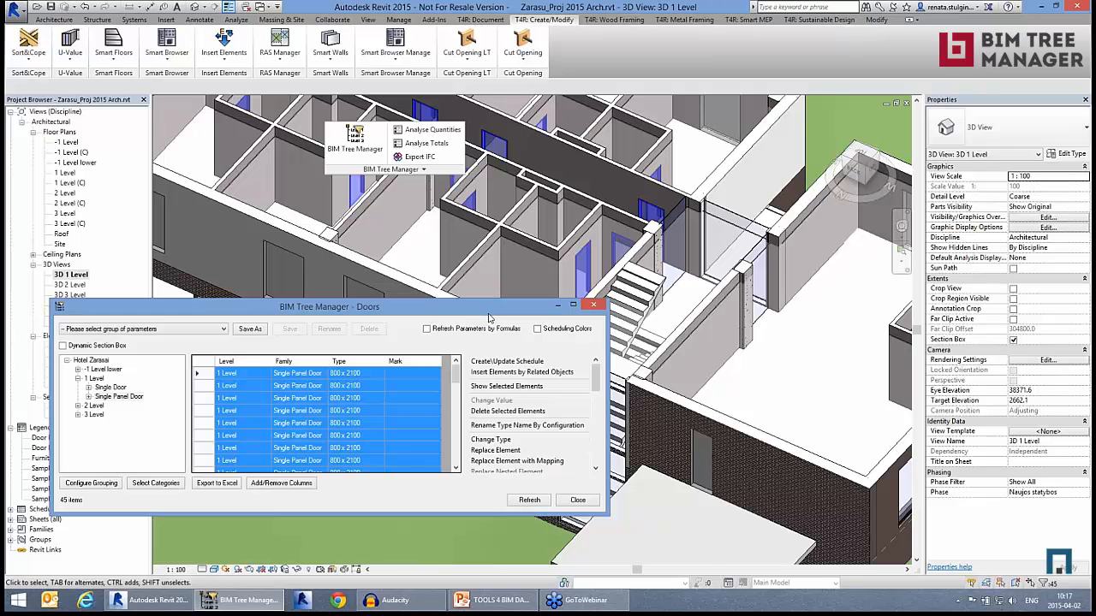
left_click(373, 425)
- Switch to the PowerPoint presentation, review the Level of Information table on slide 15, and return to Revit
left_click(502, 605)
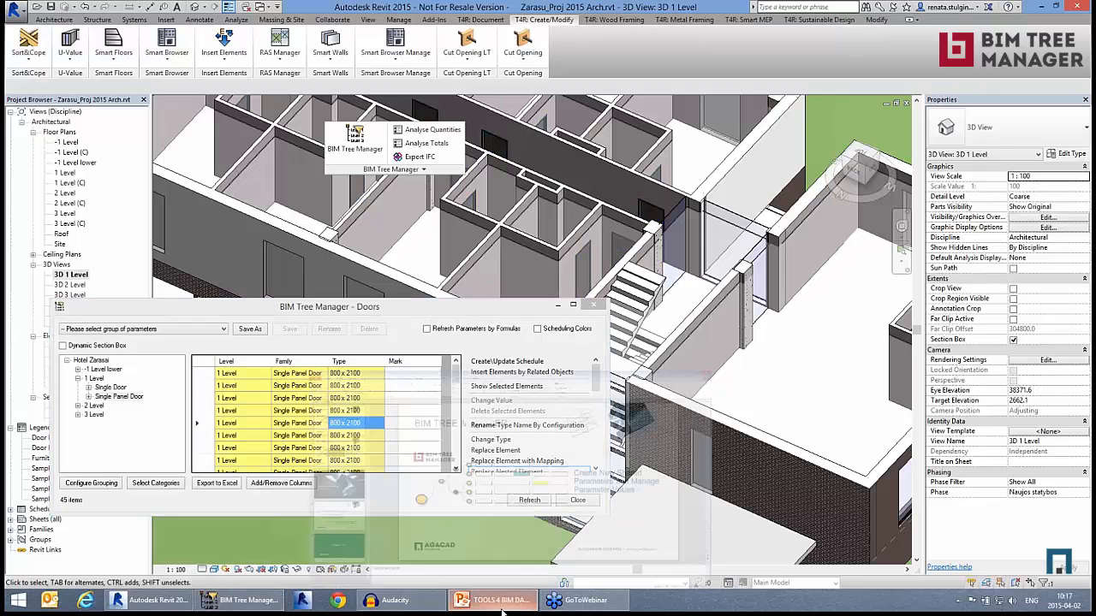
scroll(127, 248, "up", 5)
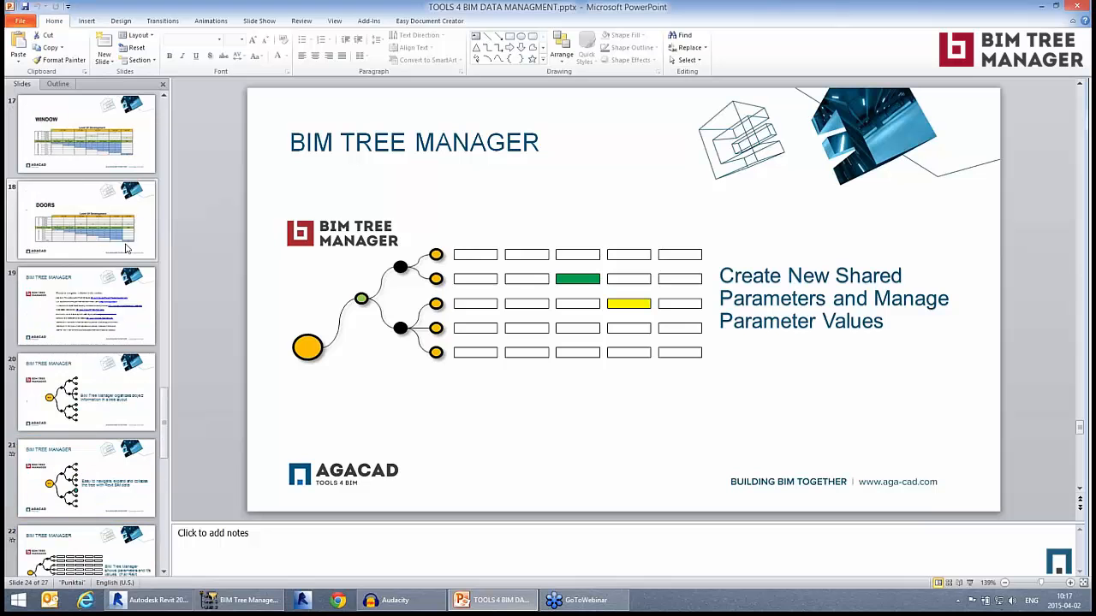
scroll(125, 248, "up", 2)
left_click(102, 143)
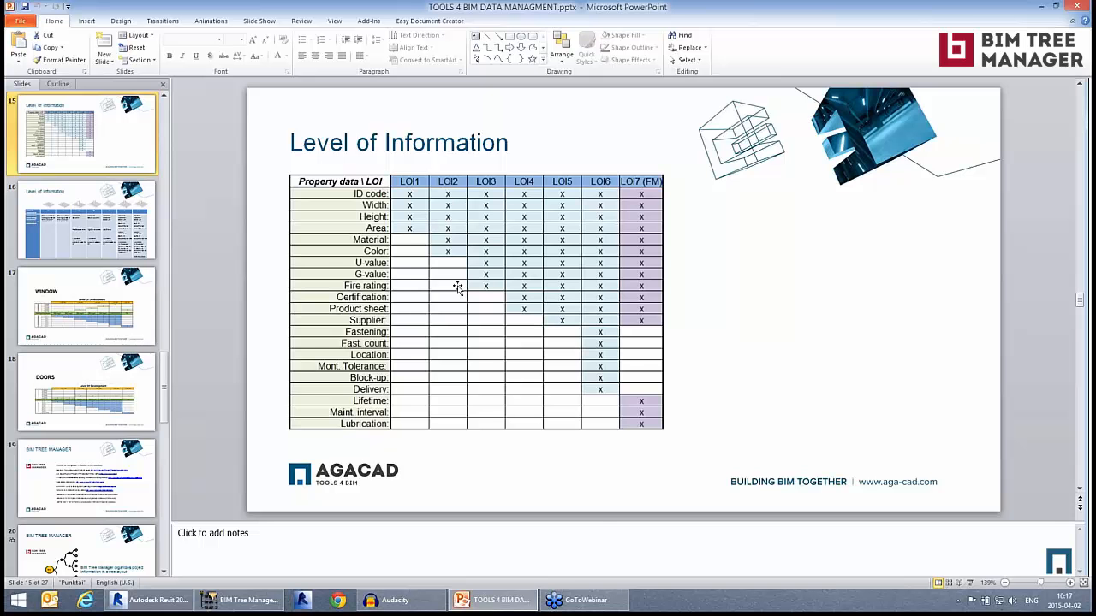
left_click(1041, 8)
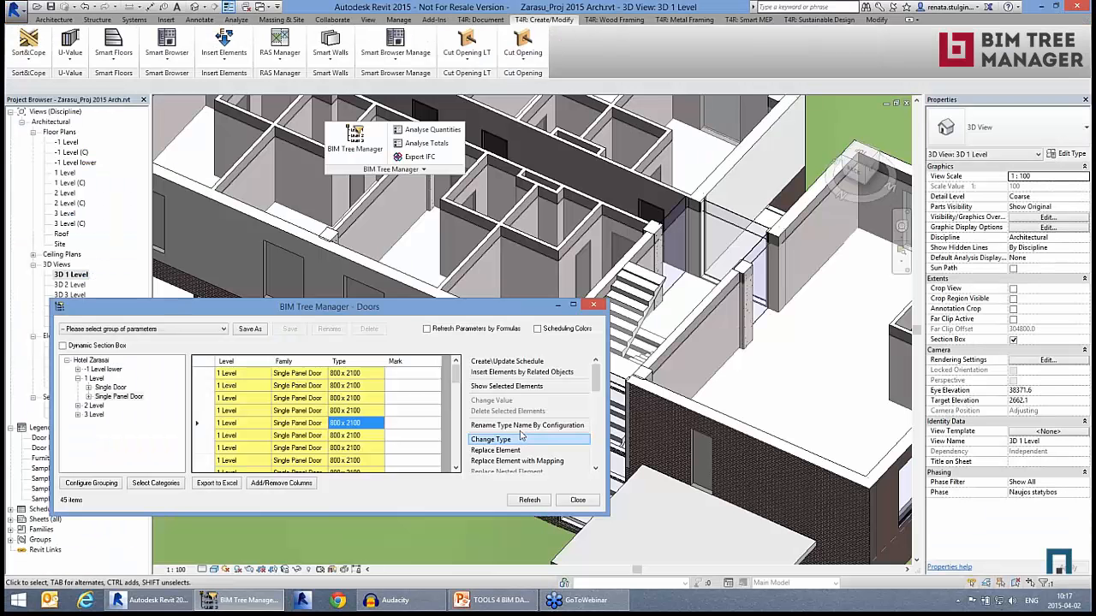
- Add Id and the host parameter Host Type to the door grouping configuration
left_click_drag(402, 307, 426, 300)
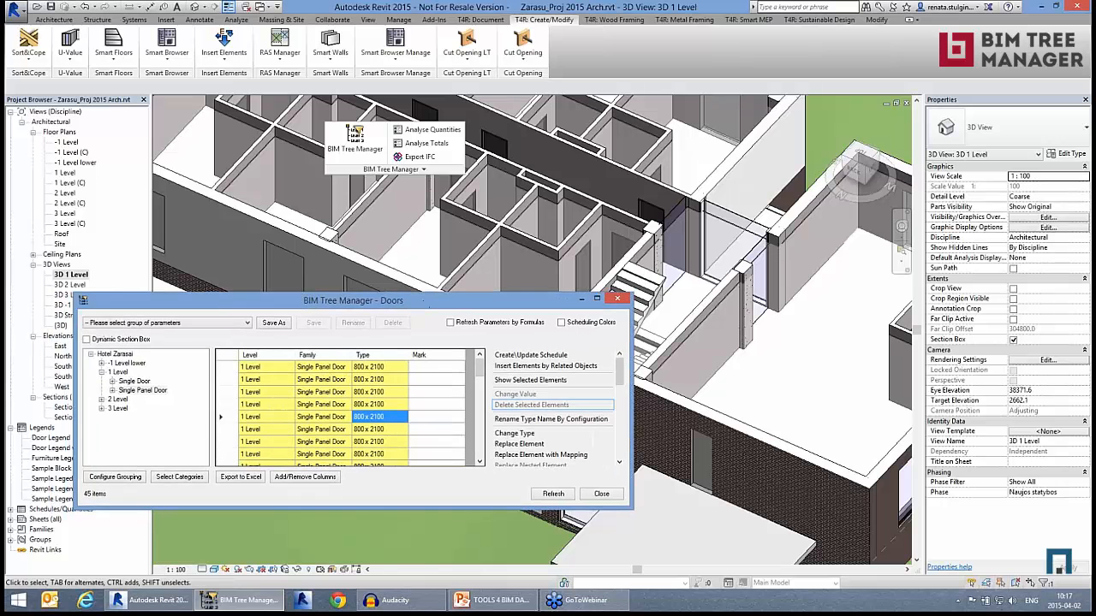
left_click(115, 477)
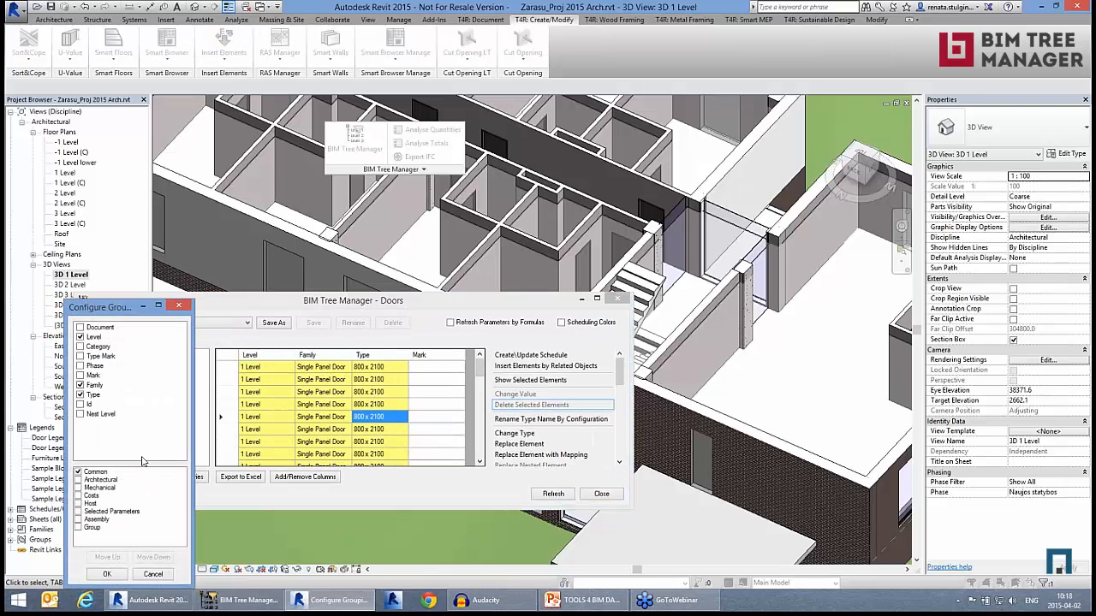
left_click(80, 404)
left_click(79, 504)
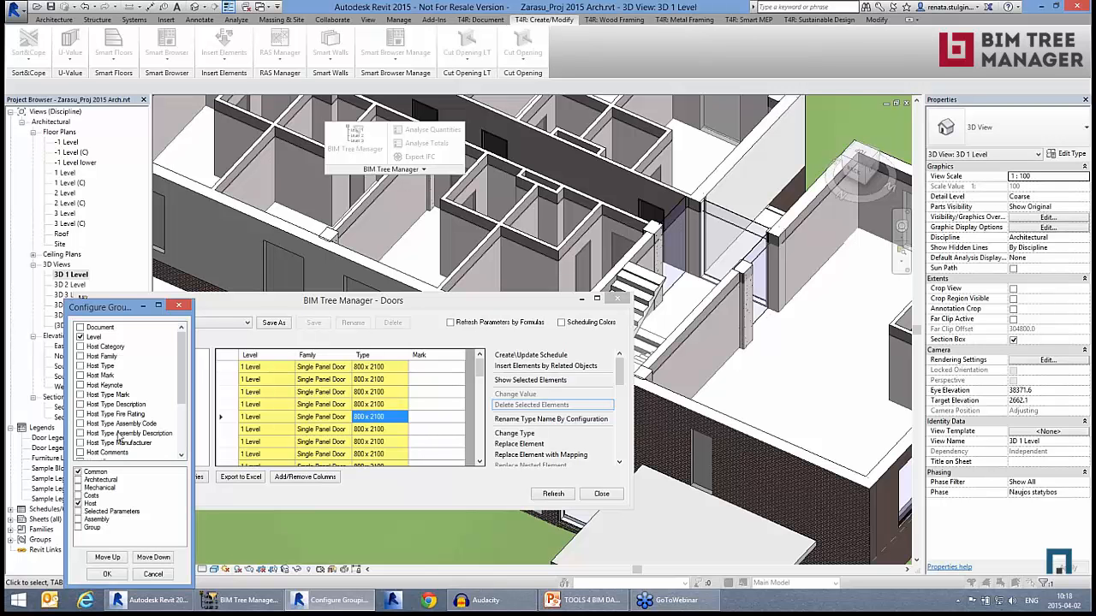
scroll(120, 437, "down", 1)
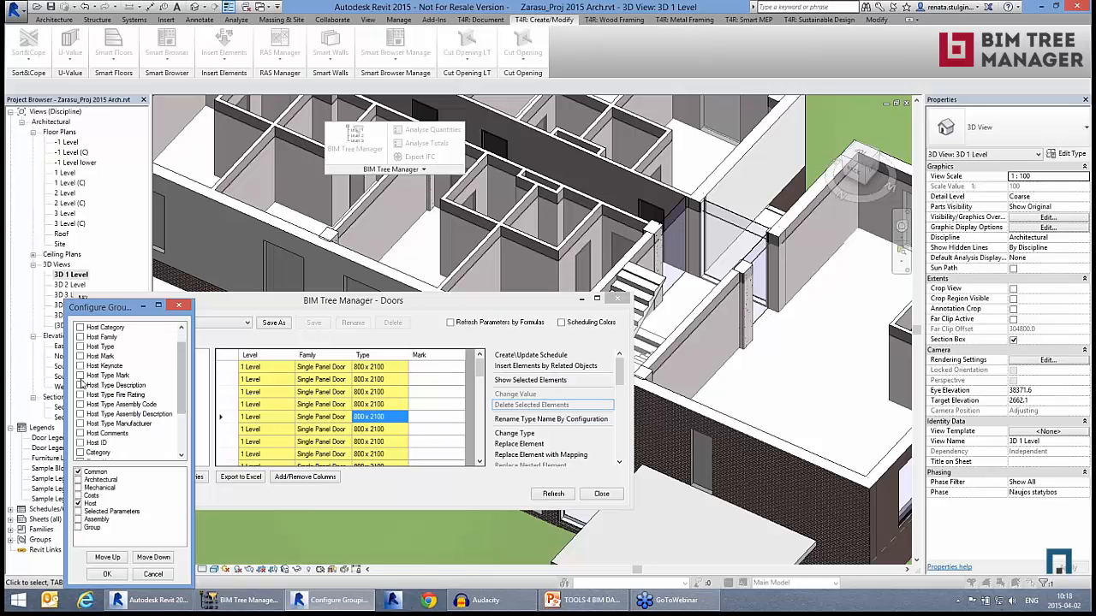
left_click(80, 346)
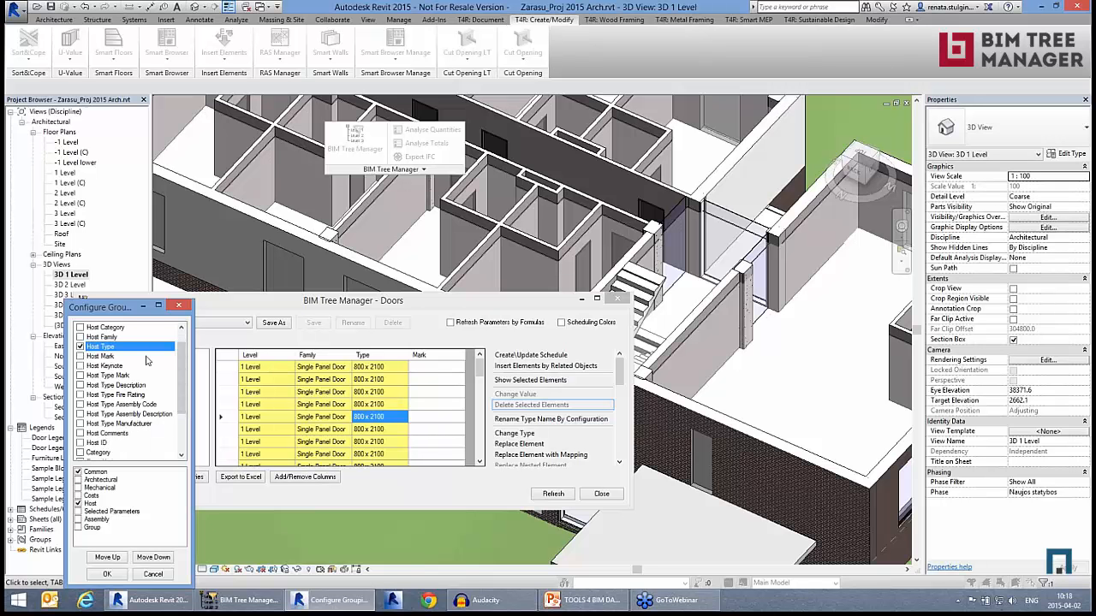
- Include the architectural parameter Room Name in the door grouping and apply the configuration
scroll(184, 379, "up", 1)
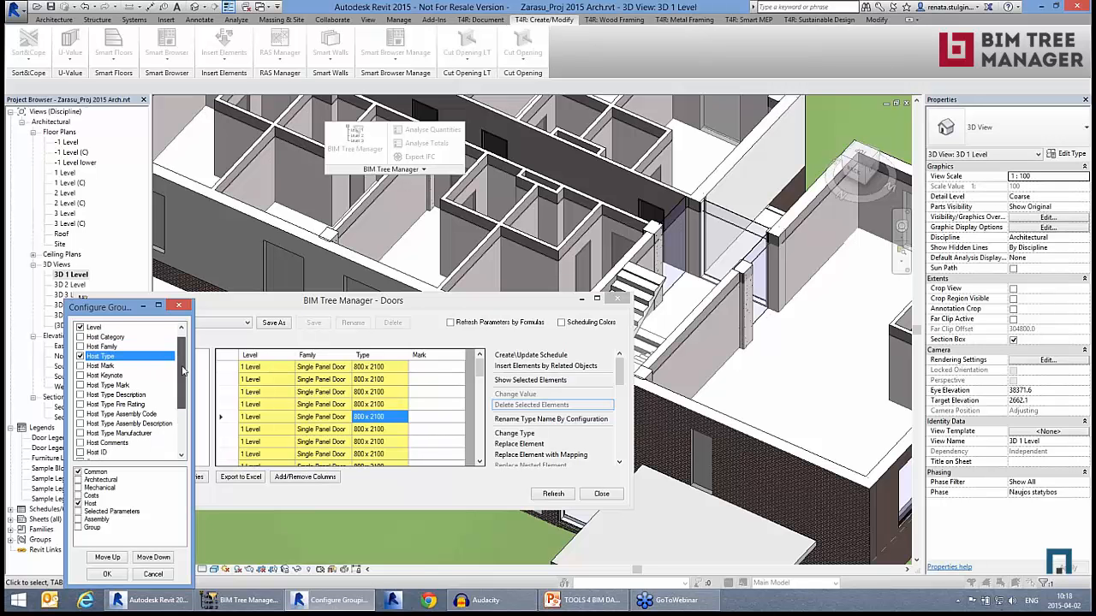
left_click(78, 479)
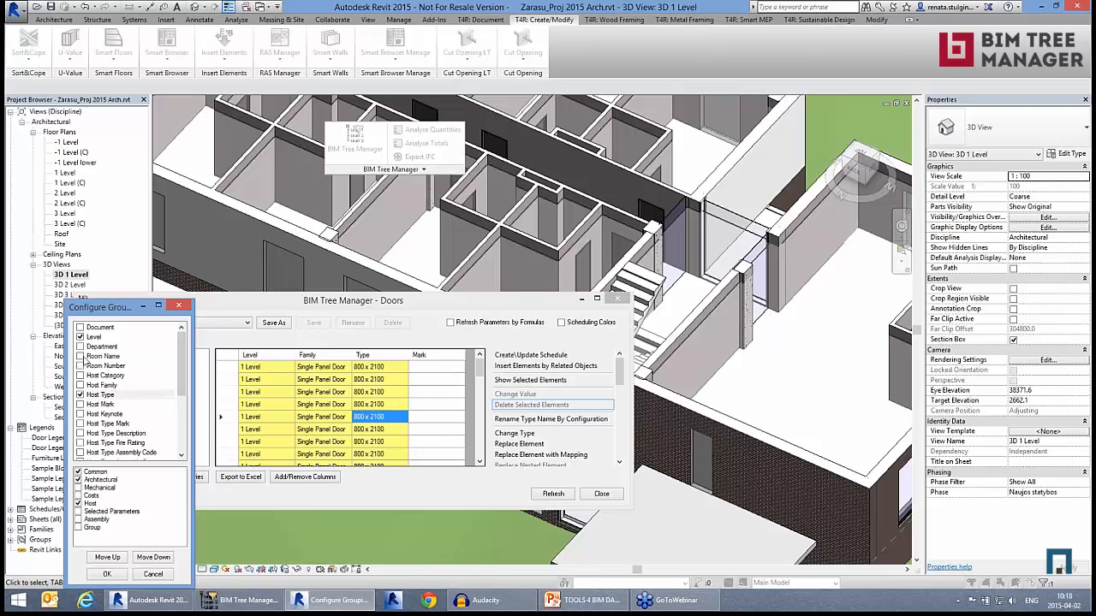
left_click(82, 357)
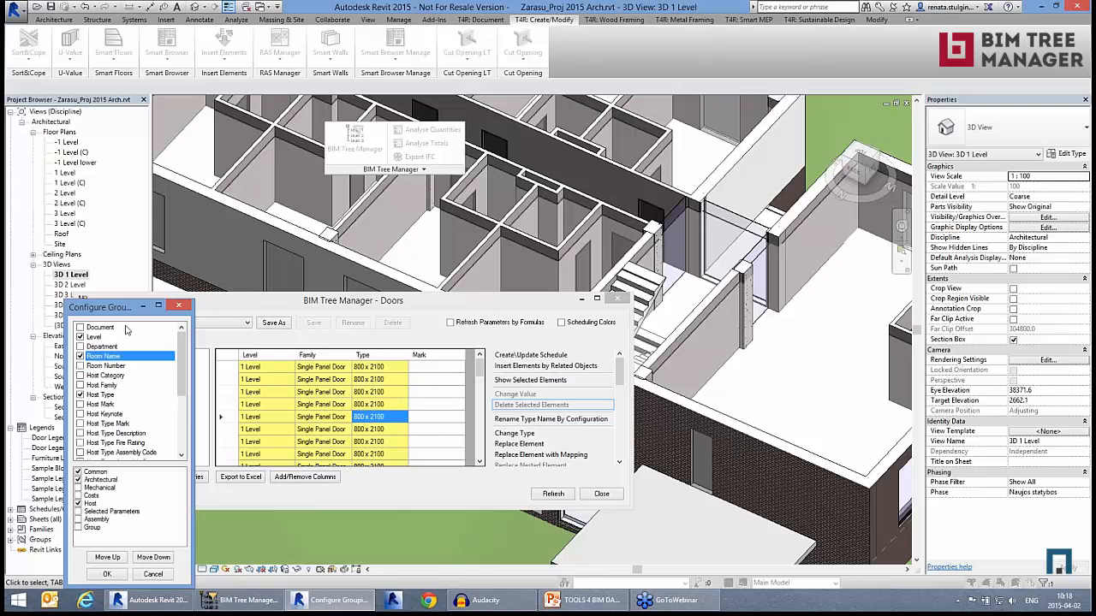
left_click_drag(119, 309, 120, 226)
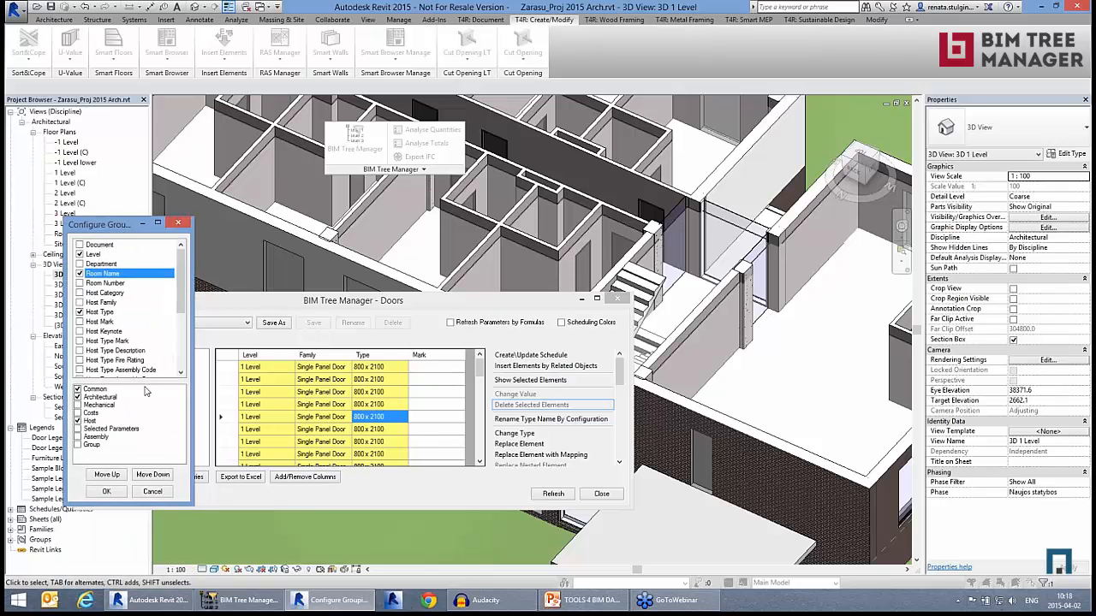
left_click(119, 494)
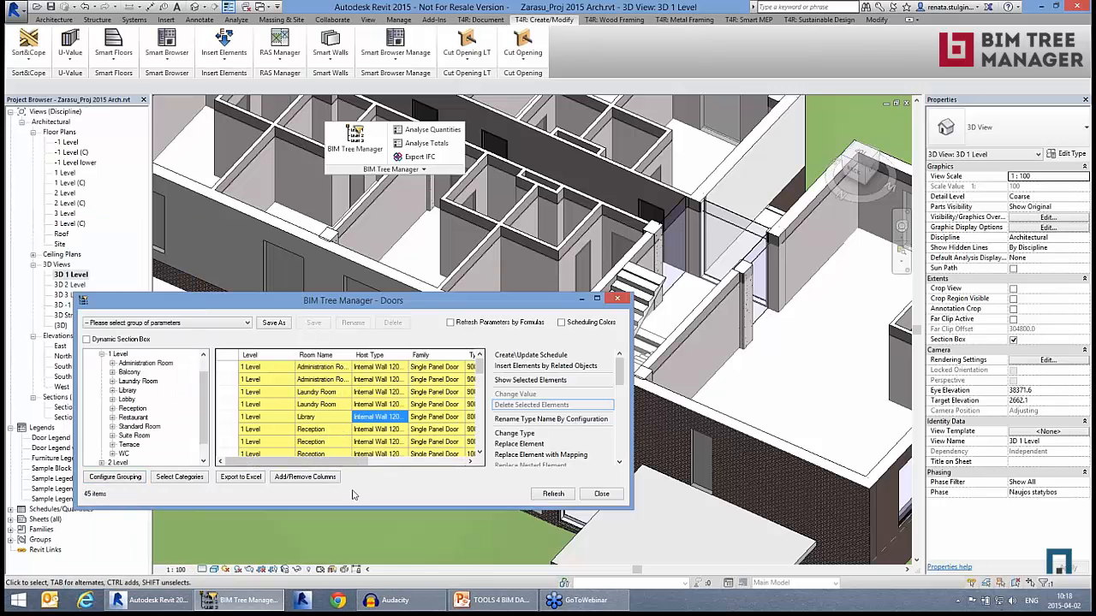
- Enlarge the BIM Tree Manager dialog and highlight all Standard Room doors on 1 Level in the model
left_click_drag(629, 508, 807, 533)
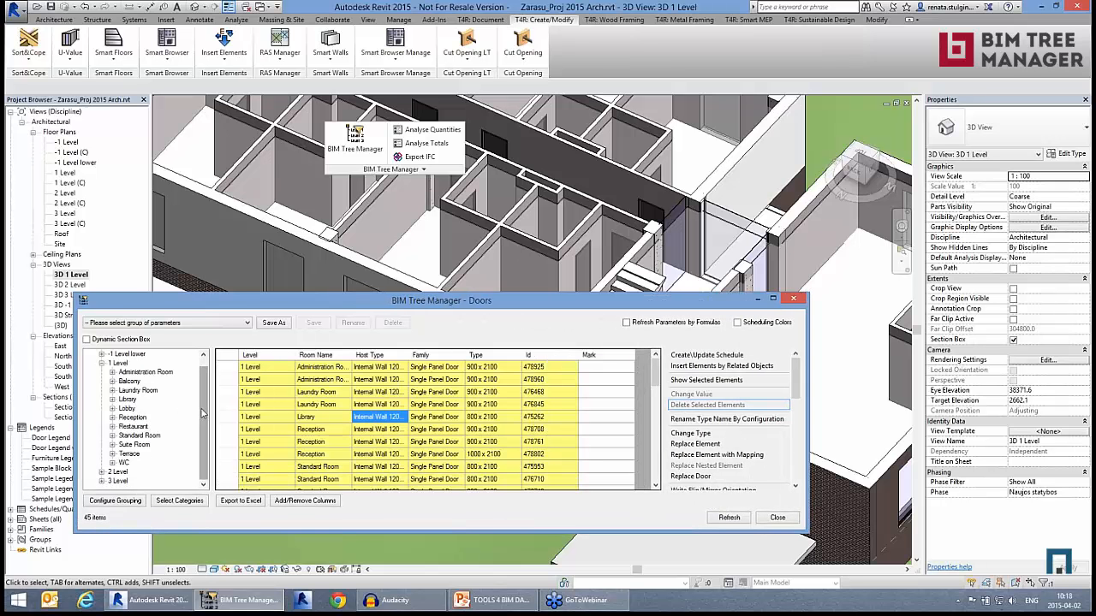
left_click_drag(203, 403, 202, 383)
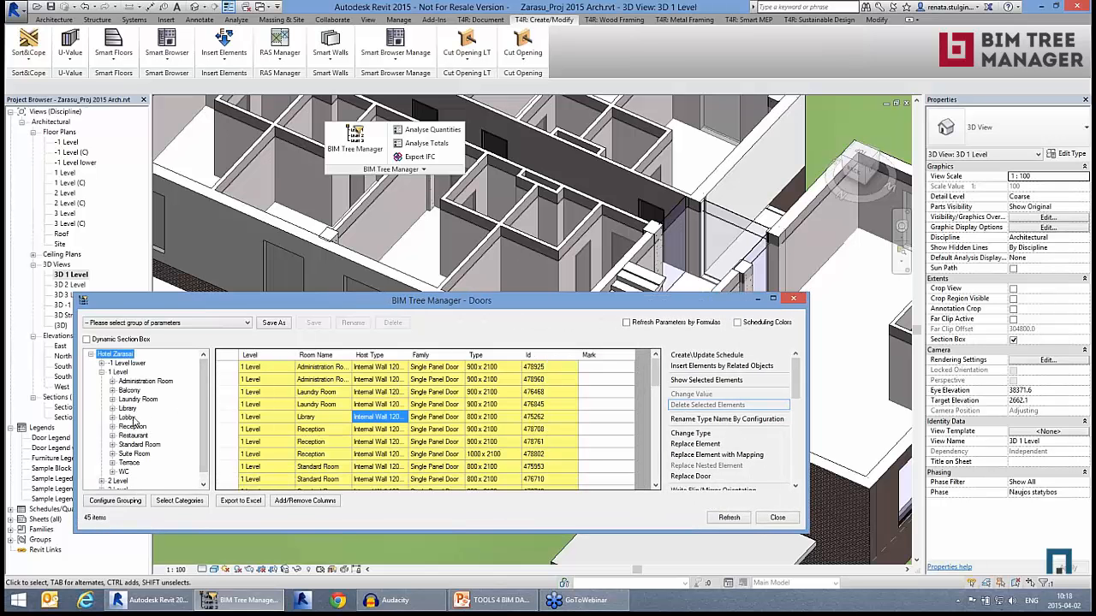
left_click(136, 446)
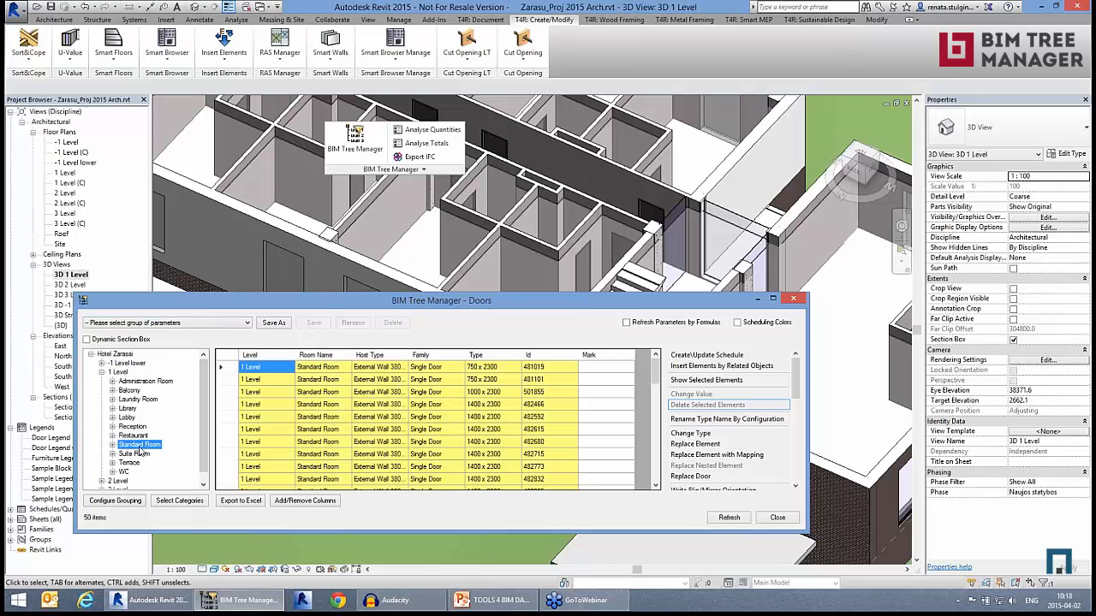
left_click(232, 358)
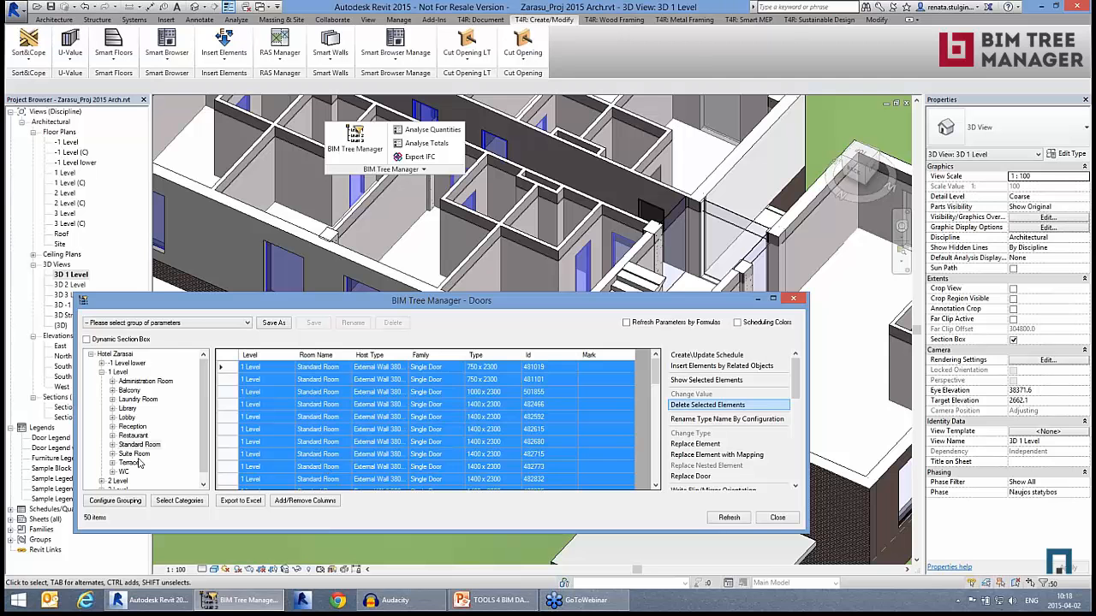
- Expand Standard Room by host wall and highlight all its doors hosted in Internal Wall 120mm
left_click(113, 445)
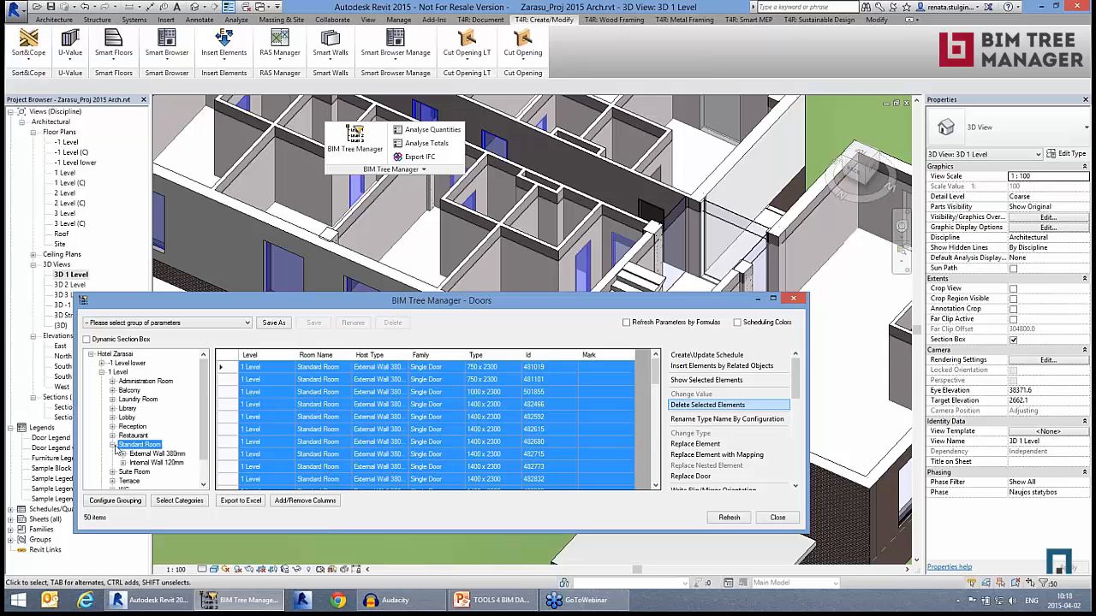
left_click(156, 462)
left_click(230, 356)
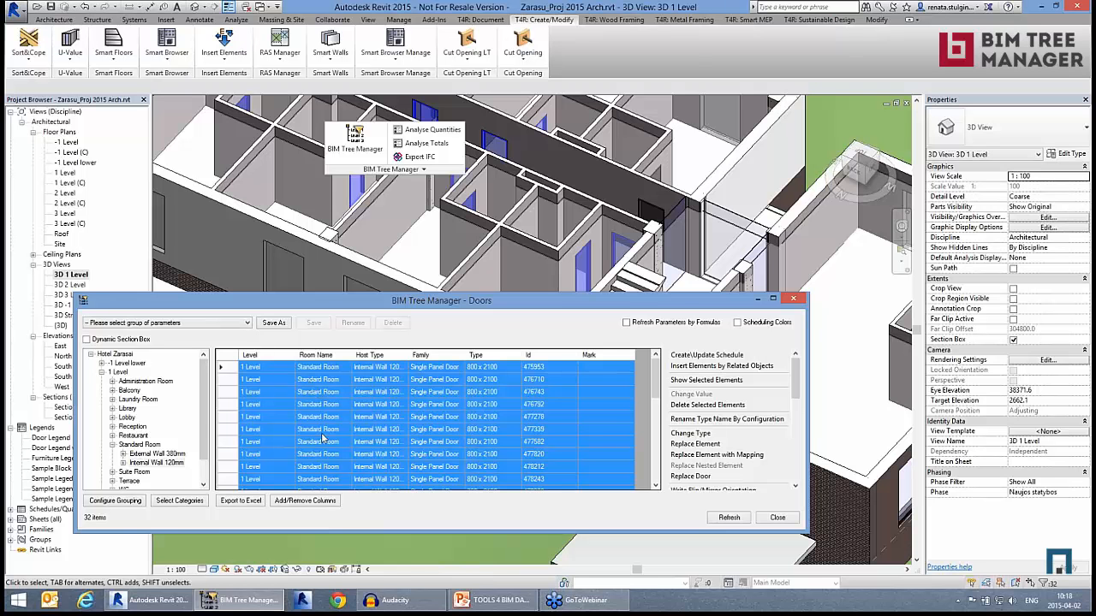
- Expand the Internal Wall 120mm branch through Single Panel Door down to the element ids of type 1000 x 2100
left_click_drag(204, 449, 205, 470)
left_click(124, 436)
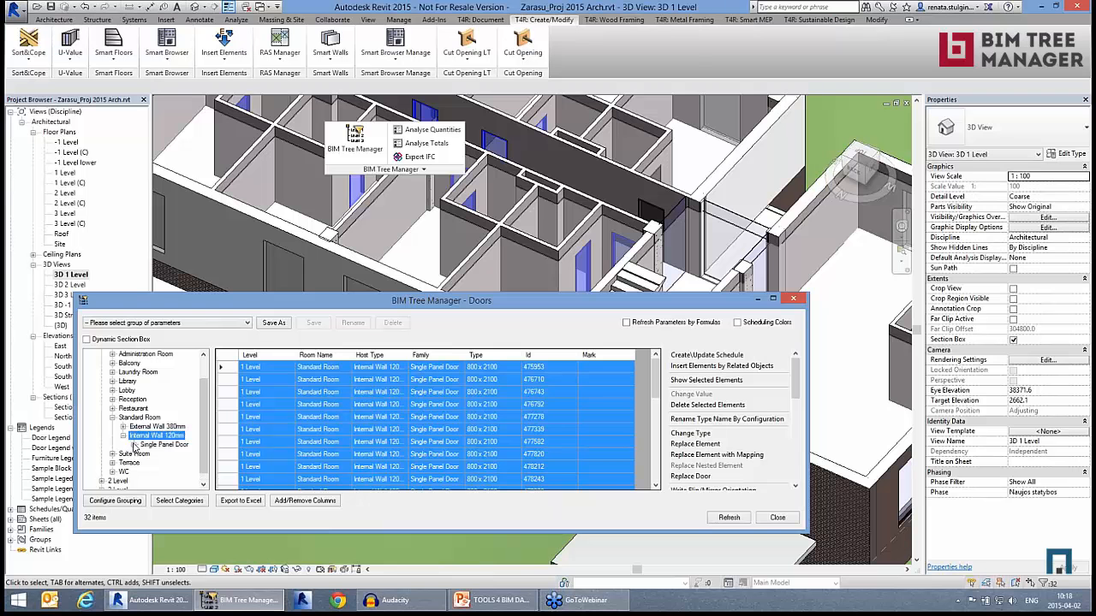
left_click(135, 445)
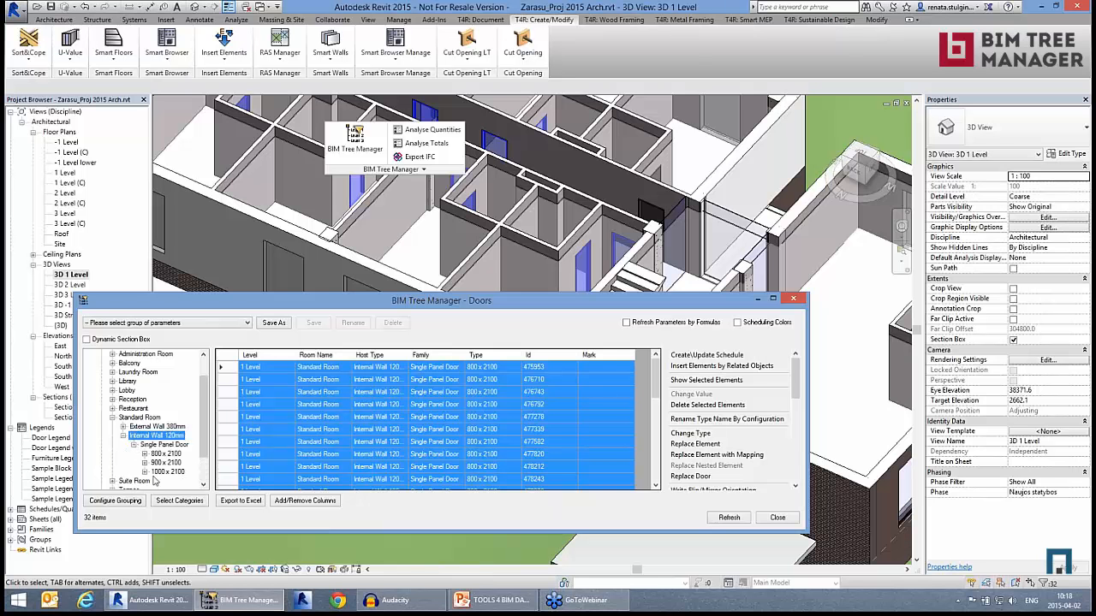
left_click(145, 472)
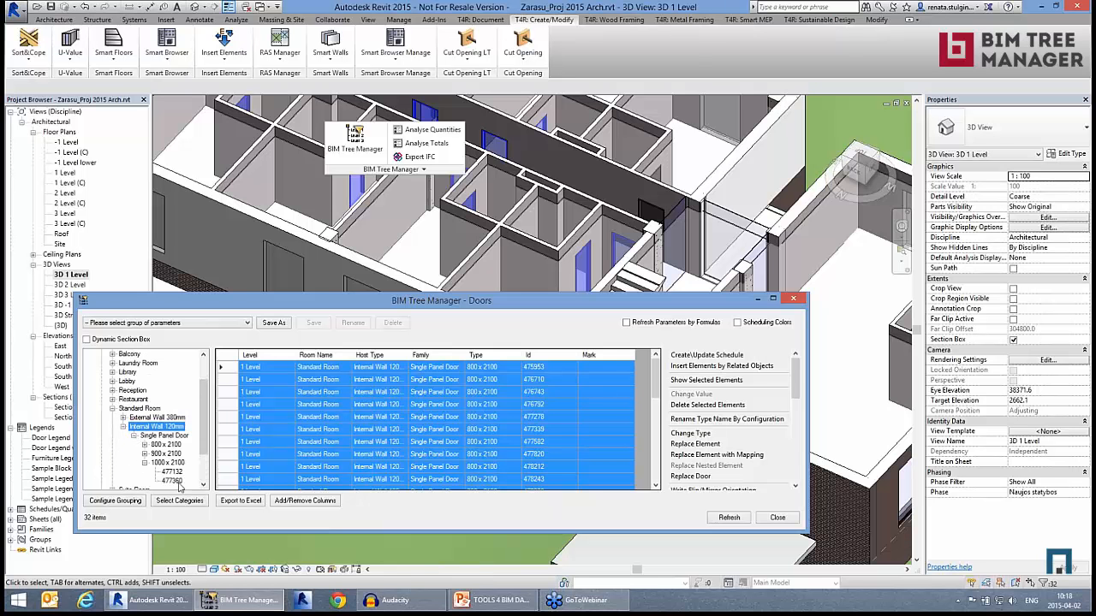
- List the Balcony door, switch the list to all 1 Level doors, and select an Administration Room door's Mark cell
scroll(205, 401, "up", 2)
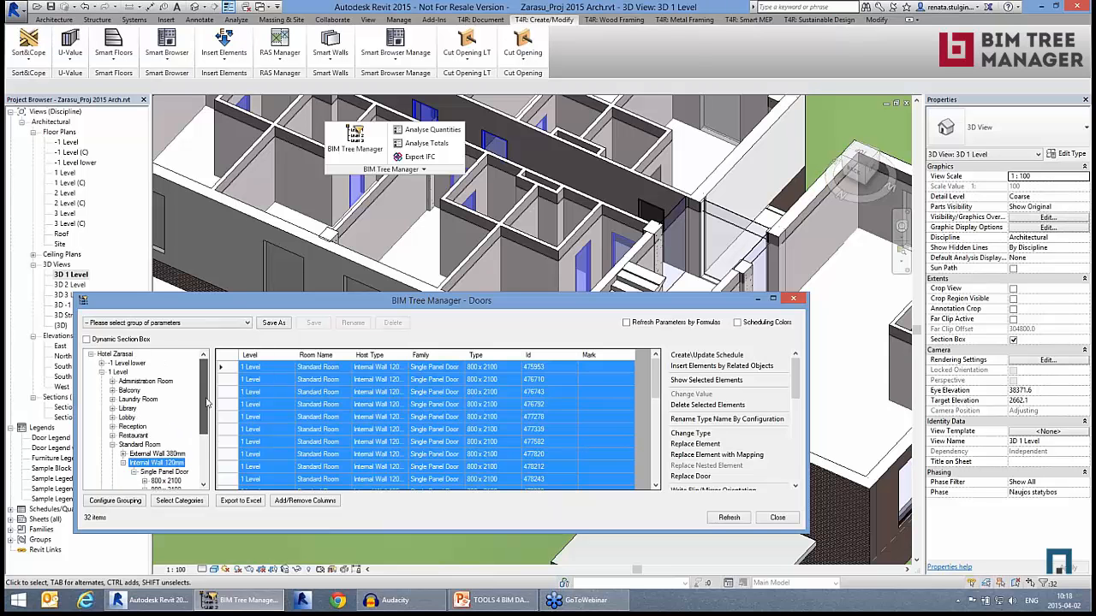
left_click(129, 390)
left_click(119, 374)
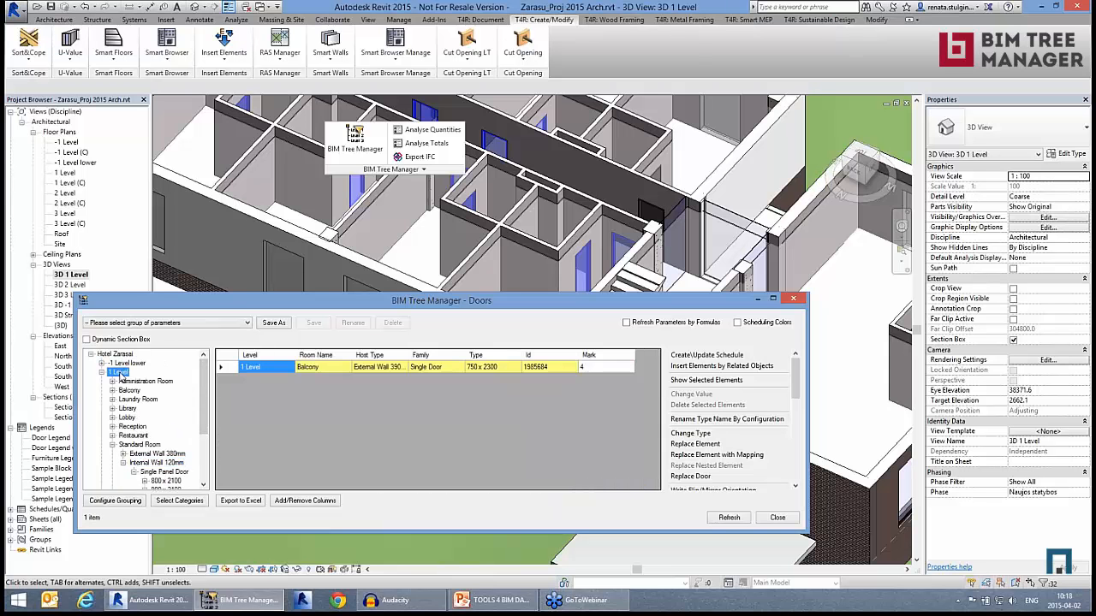
left_click(393, 403)
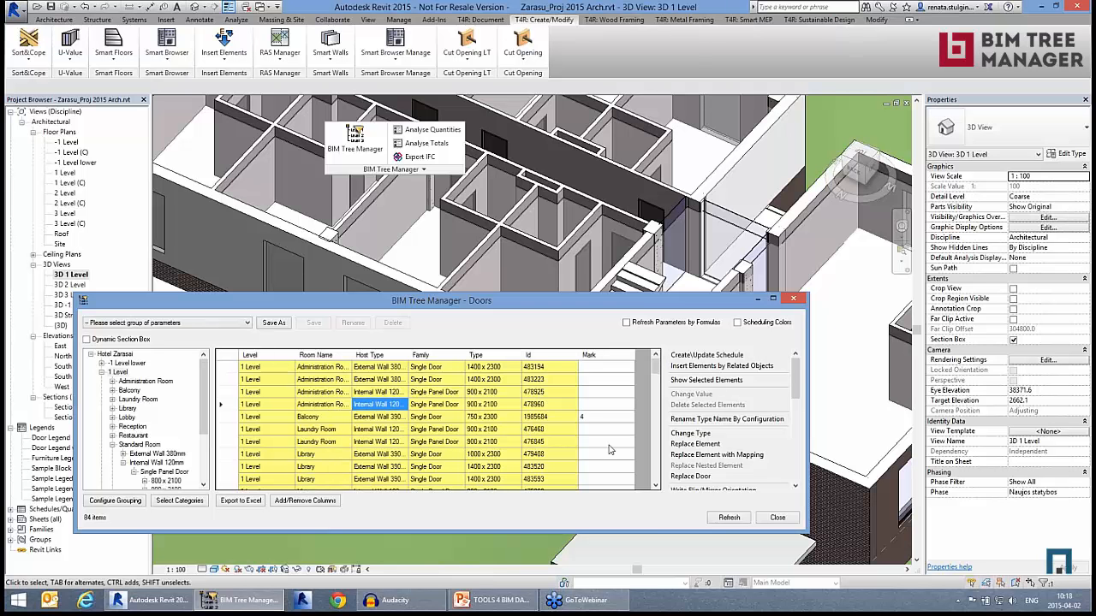
left_click(613, 392)
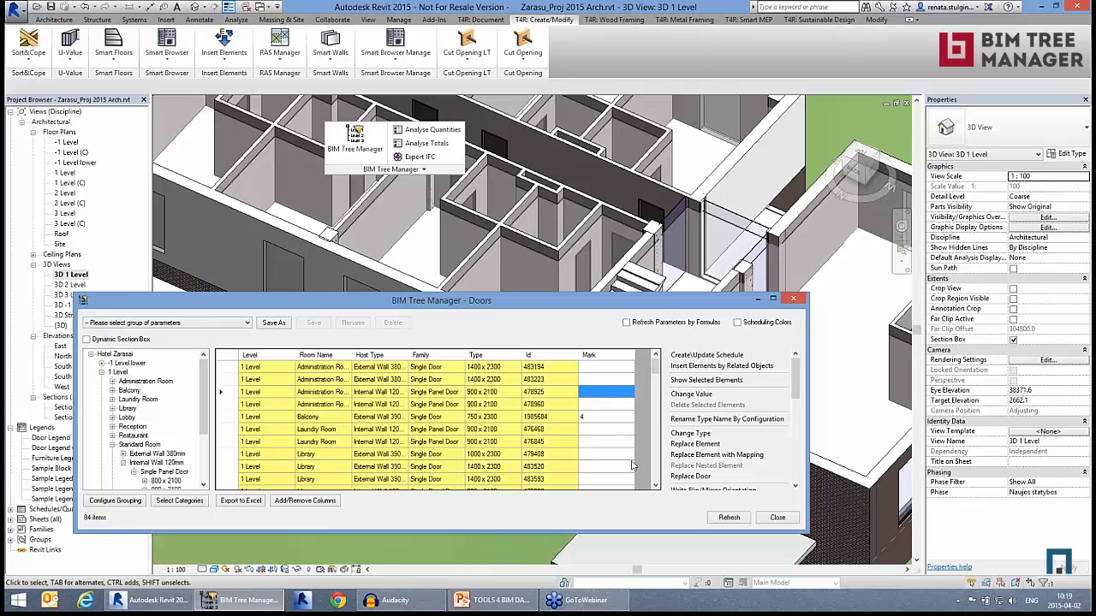
- Add Width and Height columns to the door table and bring them into view
left_click(320, 504)
left_click_drag(257, 124, 256, 283)
left_click(126, 285)
double_click(126, 285)
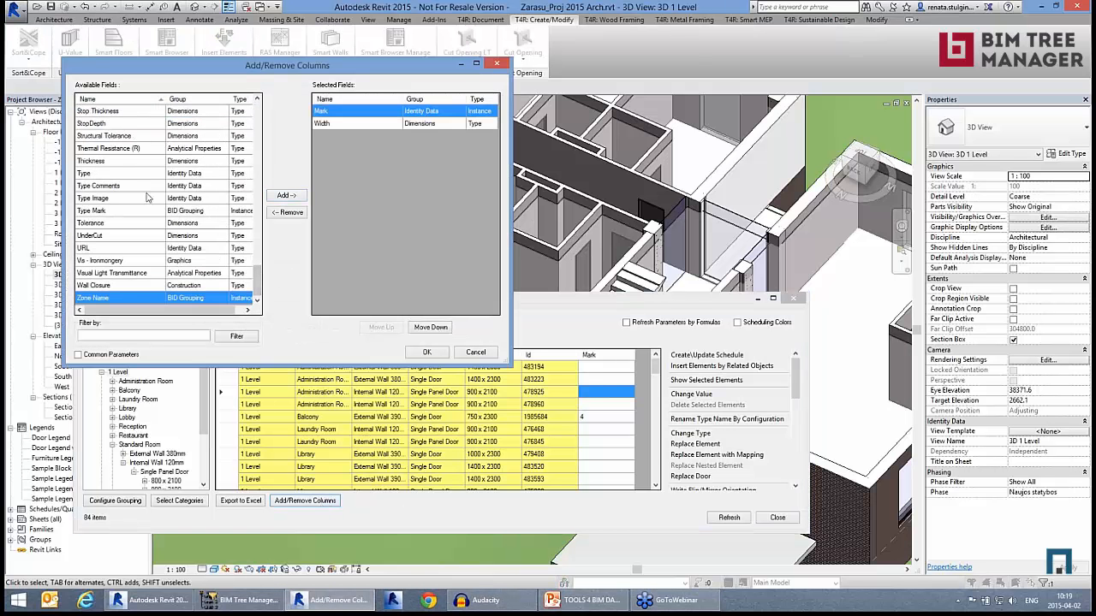
left_click(147, 198)
key("h")
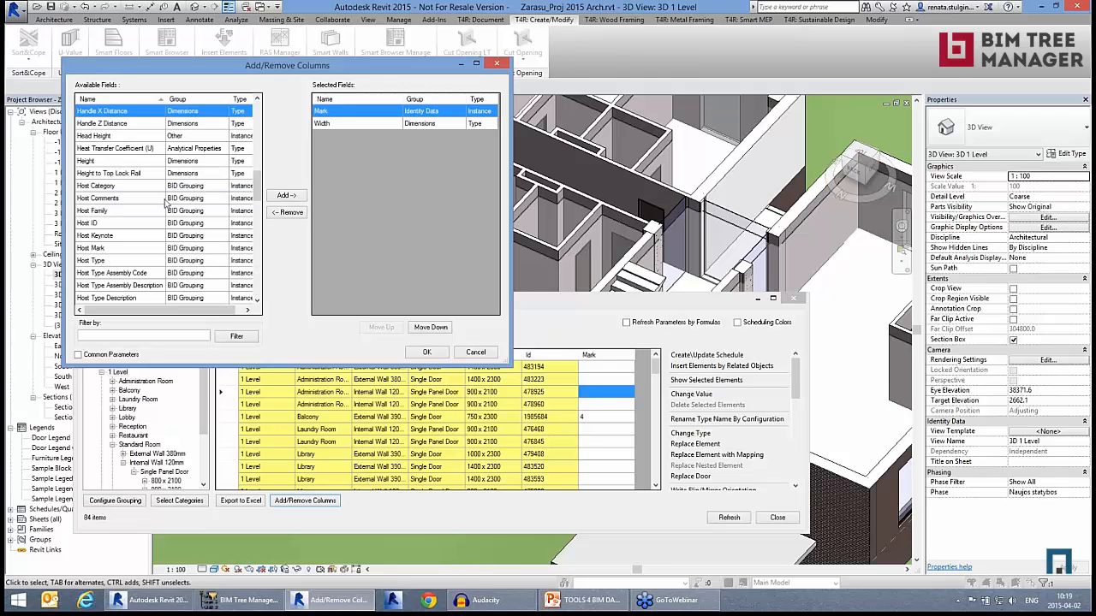
left_click(124, 161)
left_click(297, 196)
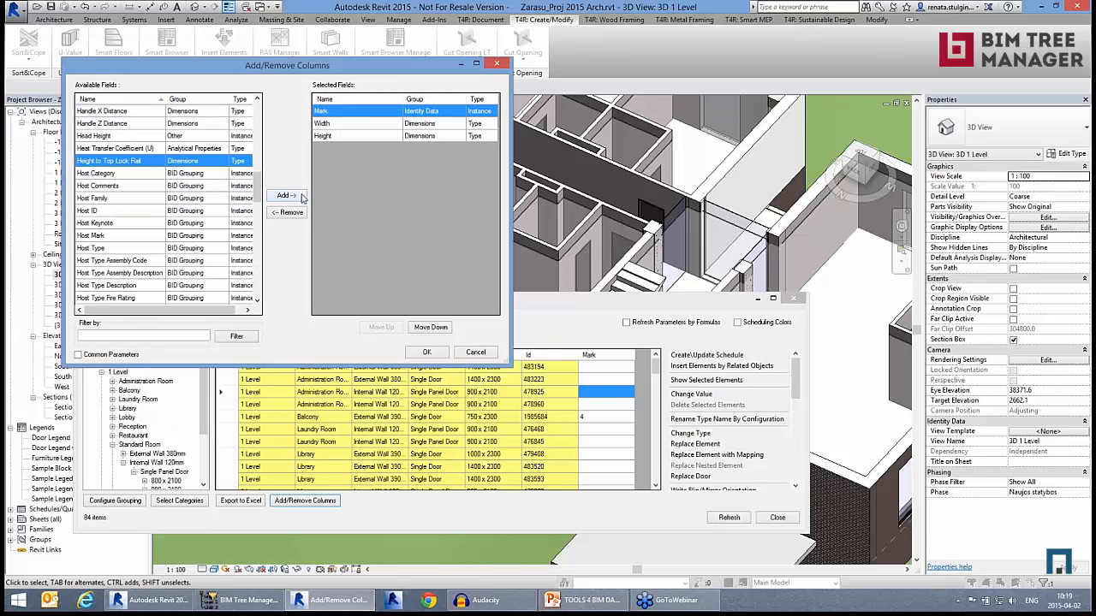
left_click(426, 353)
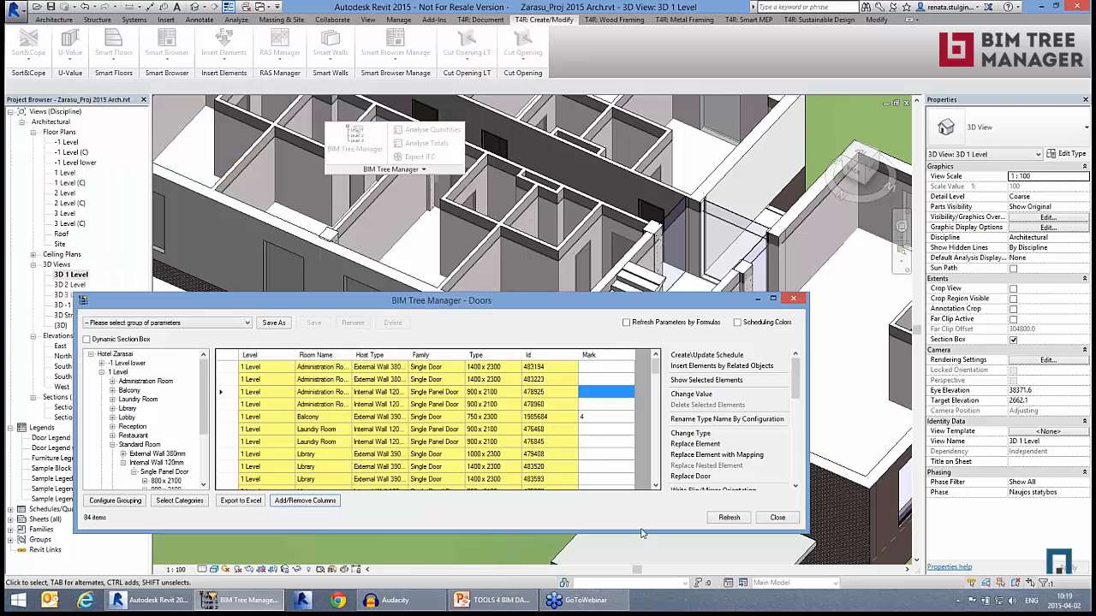
left_click_drag(492, 486, 587, 485)
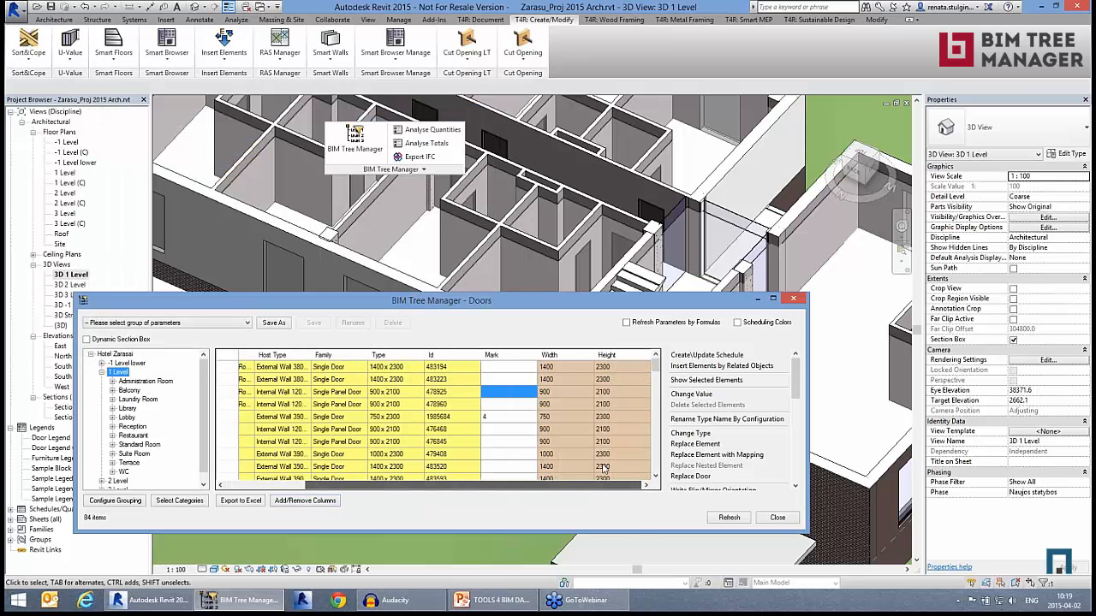
- Examine the Width, Height and Mark values of the 1 Level doors, comparing editable and type-parameter cells
left_click(589, 417)
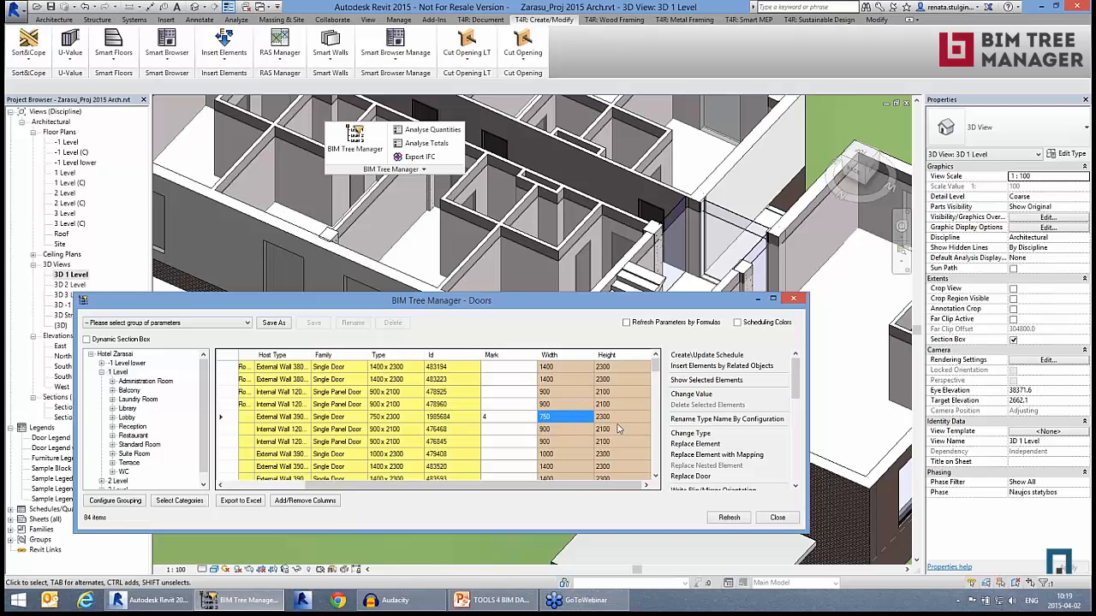
left_click(500, 392)
key("Down")
key("Down")
key("Down")
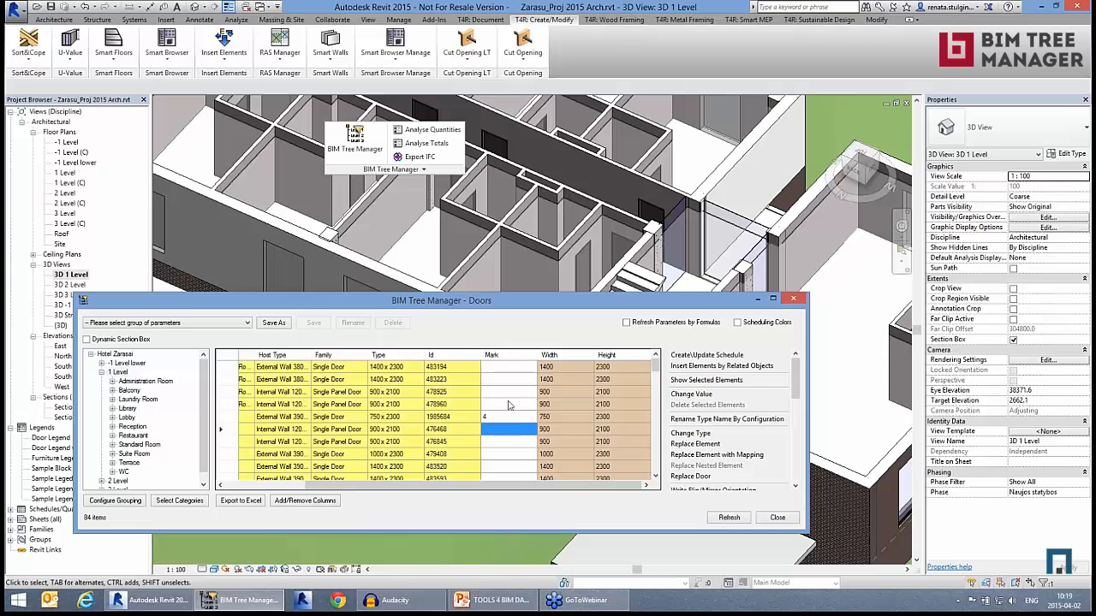
key("Up")
key("Up")
key("Up")
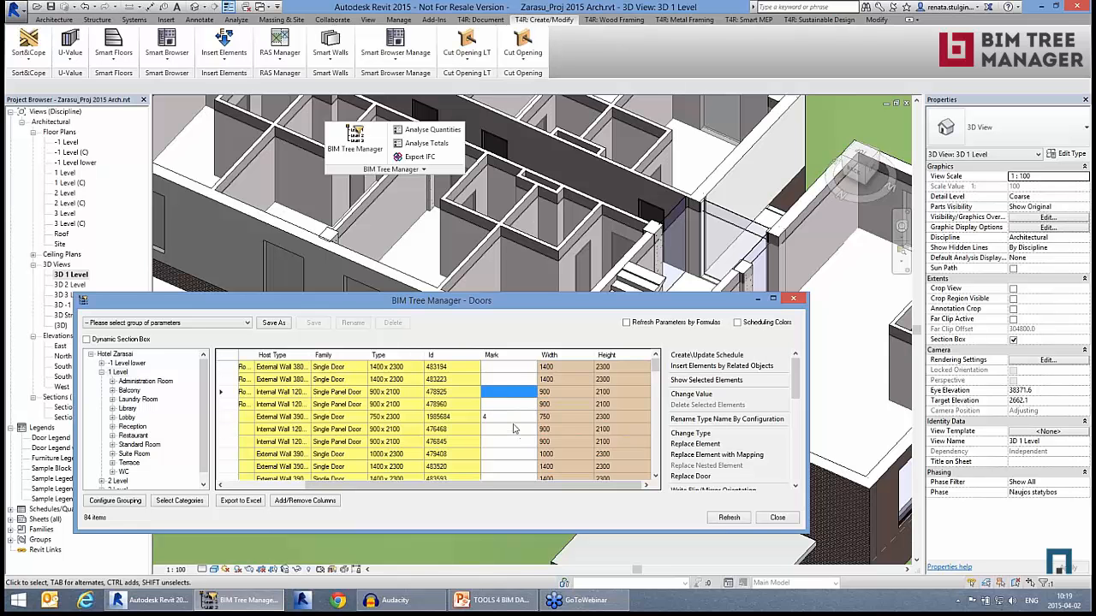
left_click_drag(518, 487, 566, 487)
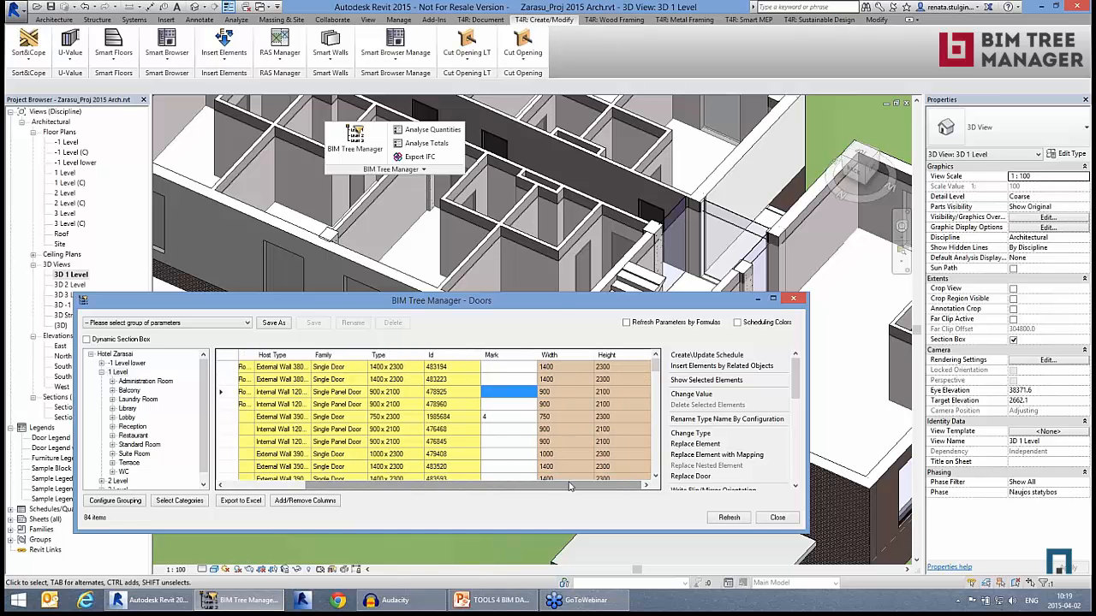
- Consult the Level of Information table in the PowerPoint presentation, return to Revit, and locate the Calculate Area command
left_click(522, 605)
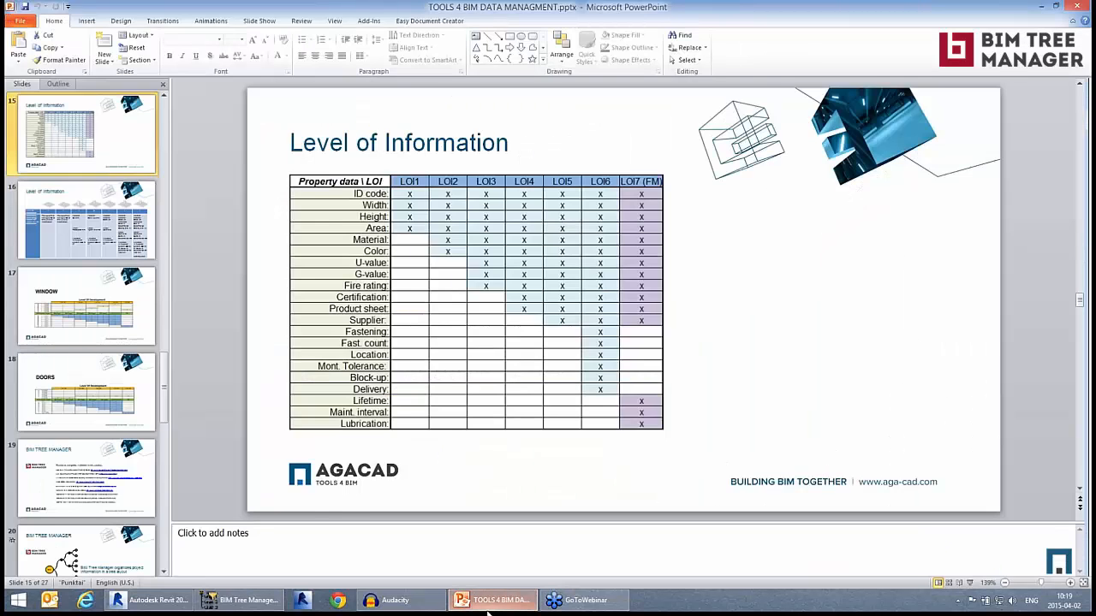
left_click(492, 602)
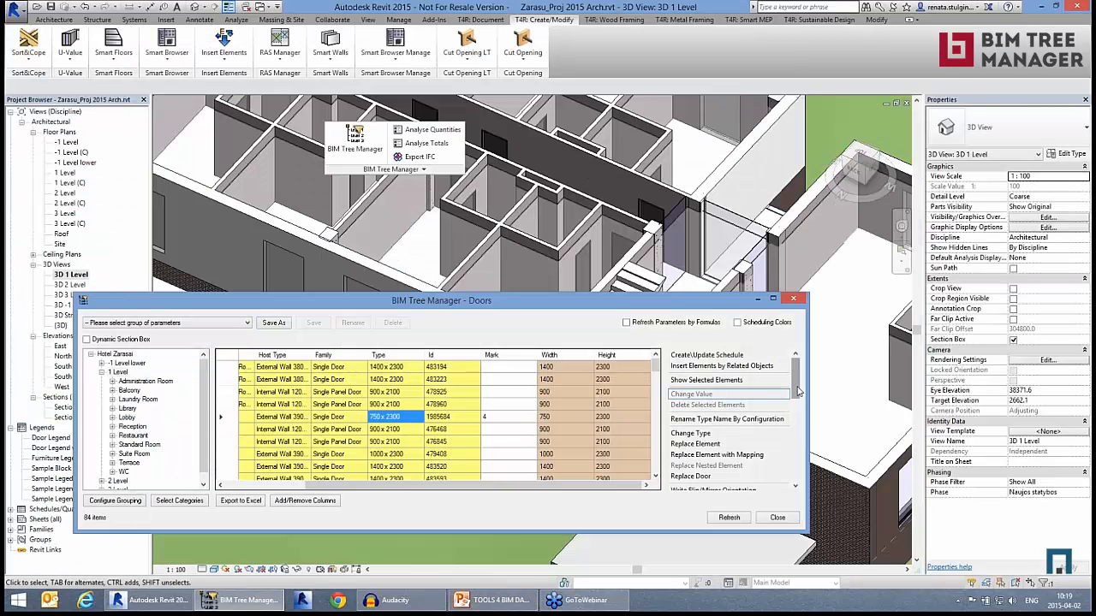
left_click_drag(797, 391, 802, 435)
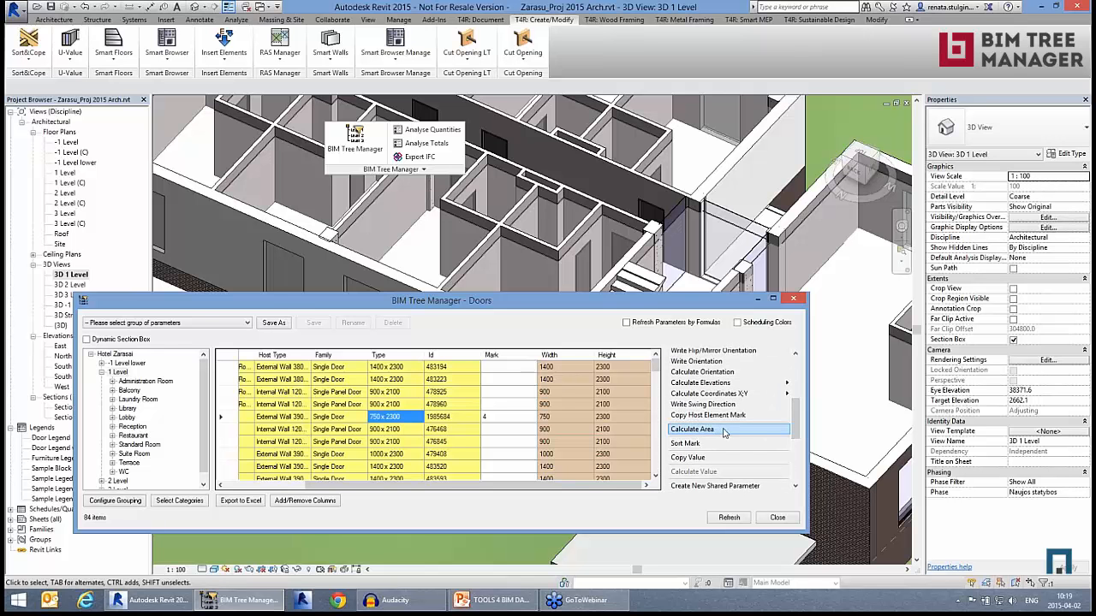
- Calculate the door areas into a new shared parameter named Door Area in the Identity Data group
double_click(724, 429)
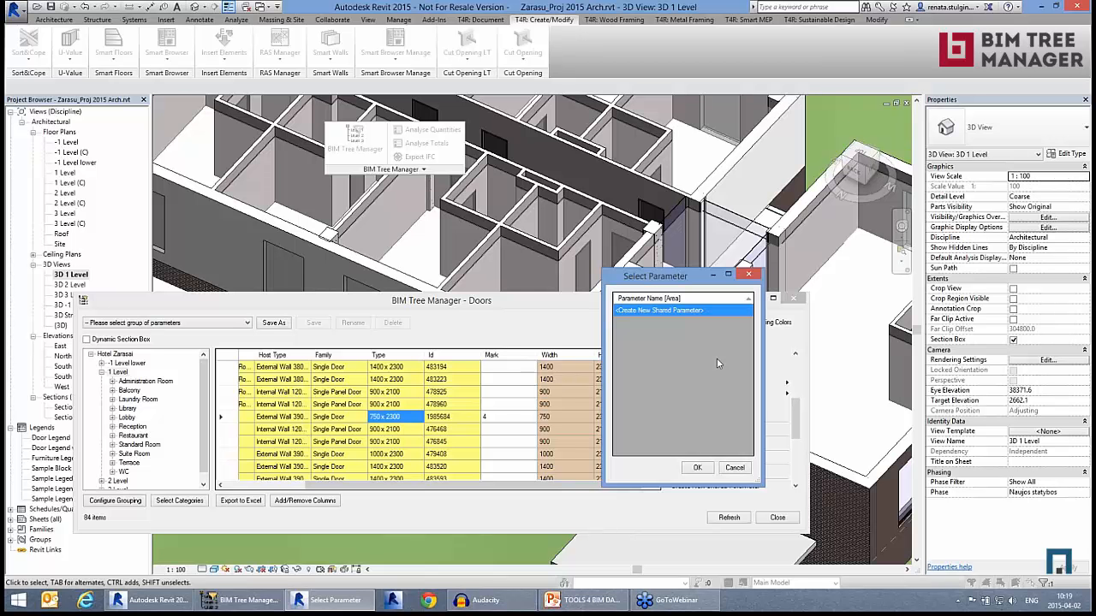
left_click(699, 468)
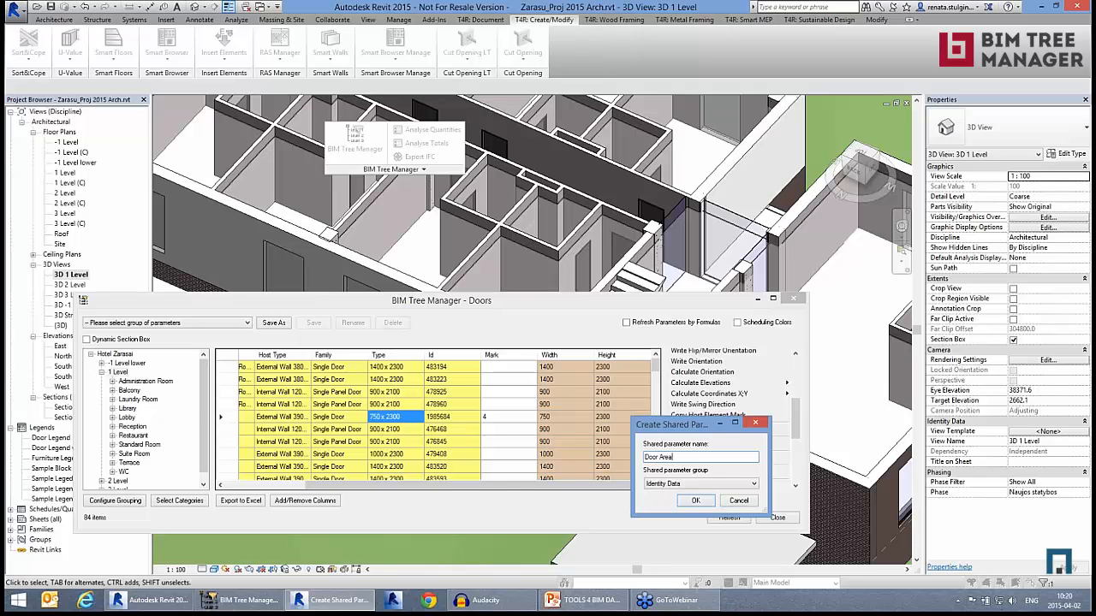
left_click(688, 482)
left_click(700, 505)
left_click(695, 500)
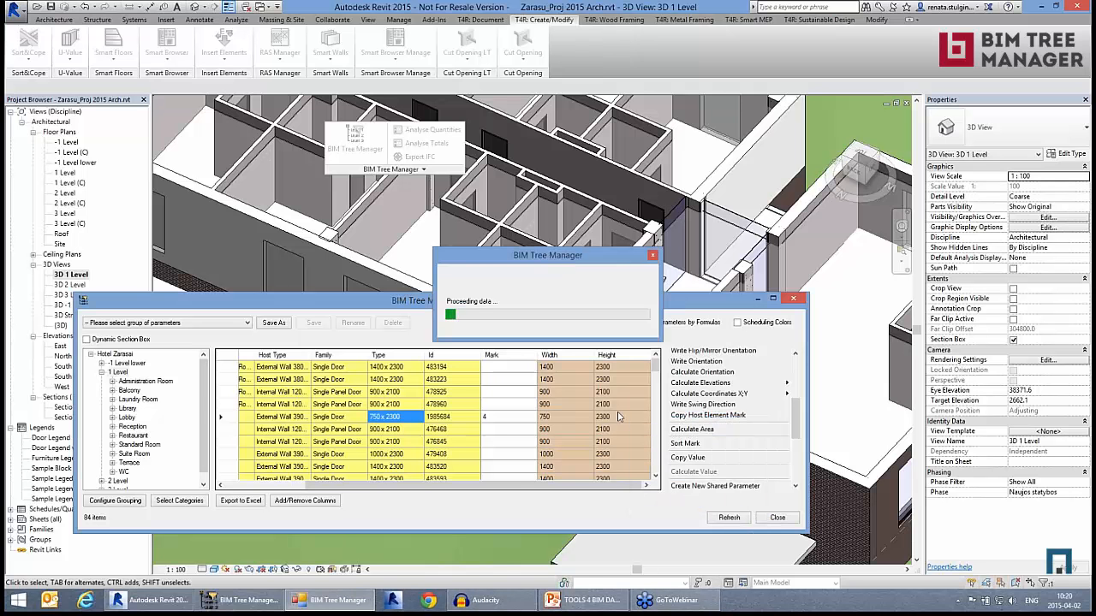
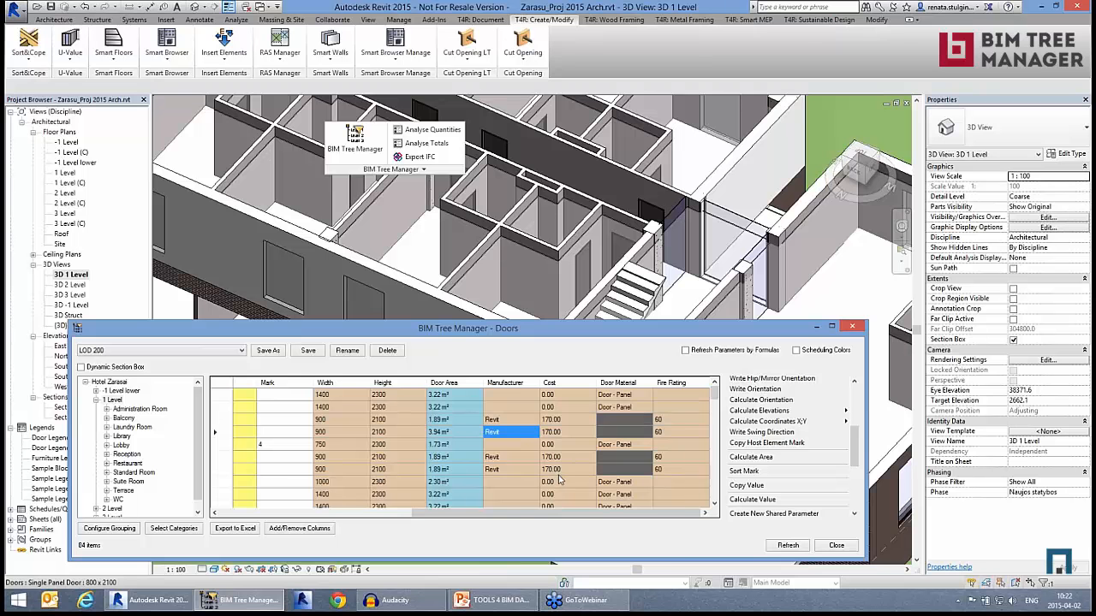
- Filter the 1 Level doors by manufacturer Revit and isolate all the filtered doors in the active 3D view
right_click(515, 434)
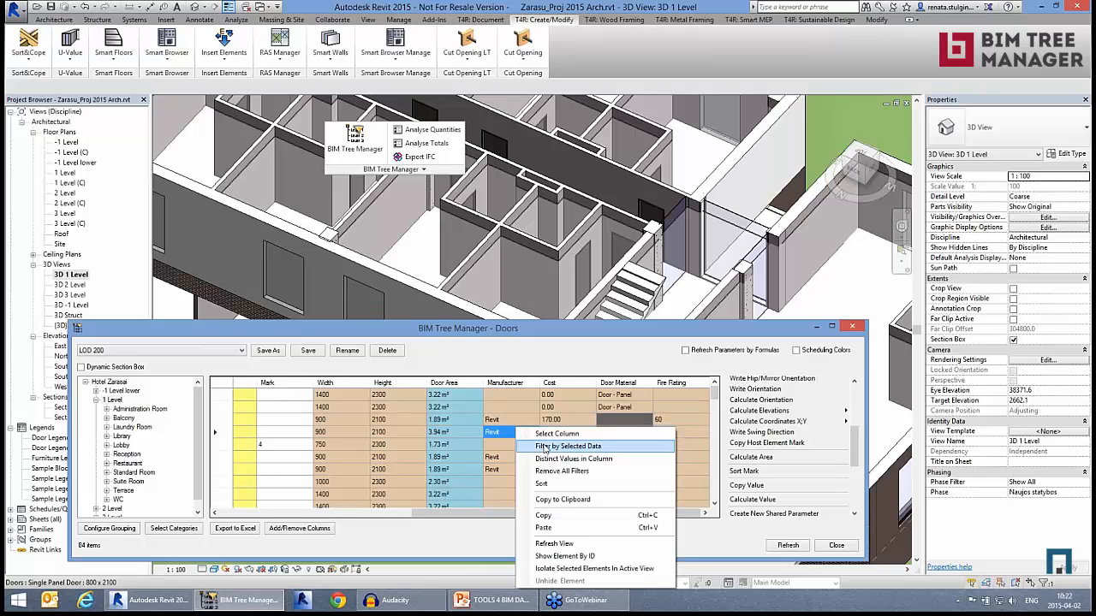
left_click(542, 446)
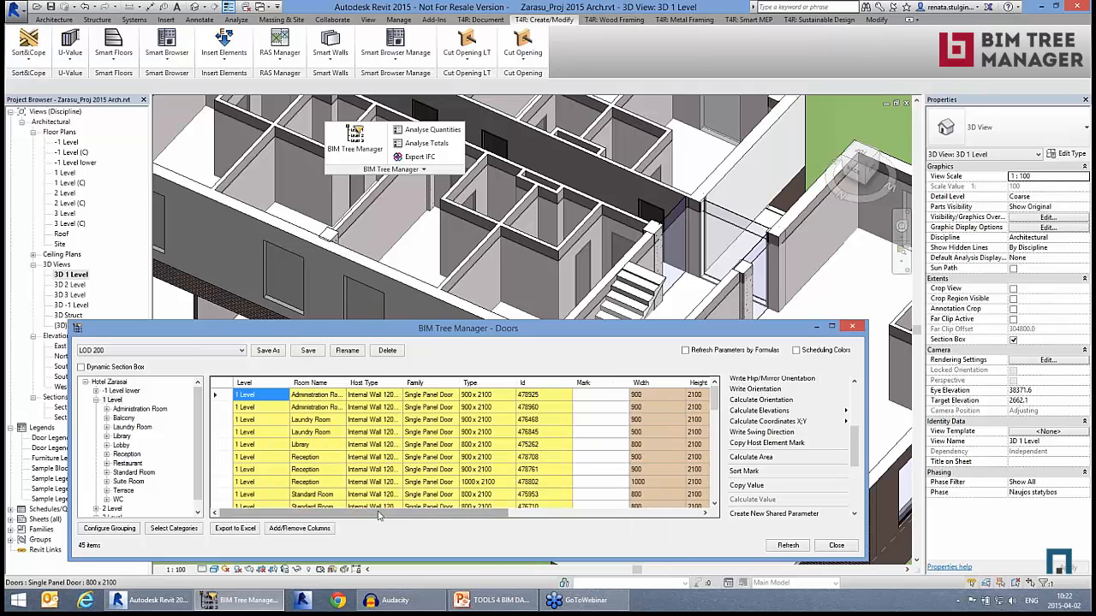
mouse_move(359, 512)
left_mouse_down()
mouse_move(618, 519)
mouse_move(338, 517)
left_mouse_up()
left_click(222, 383)
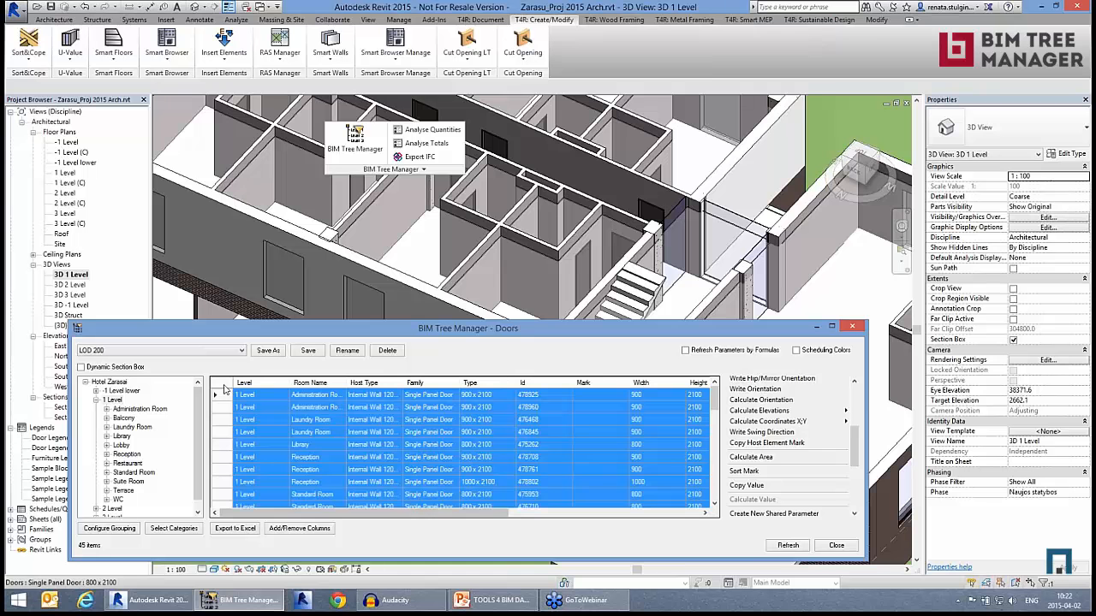
scroll(861, 465, "down", 3)
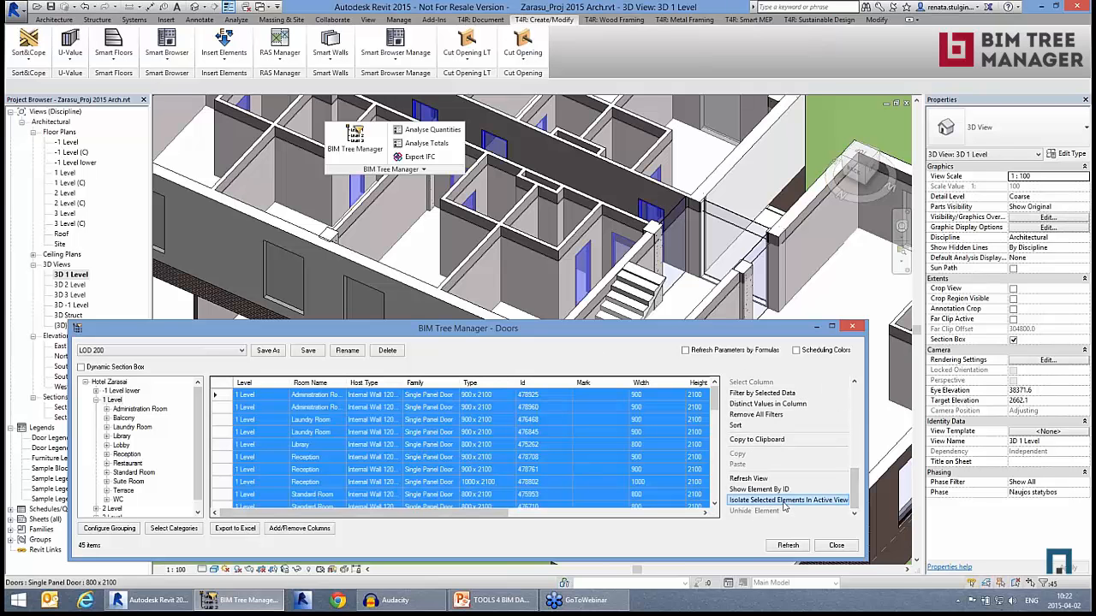
left_click(782, 501)
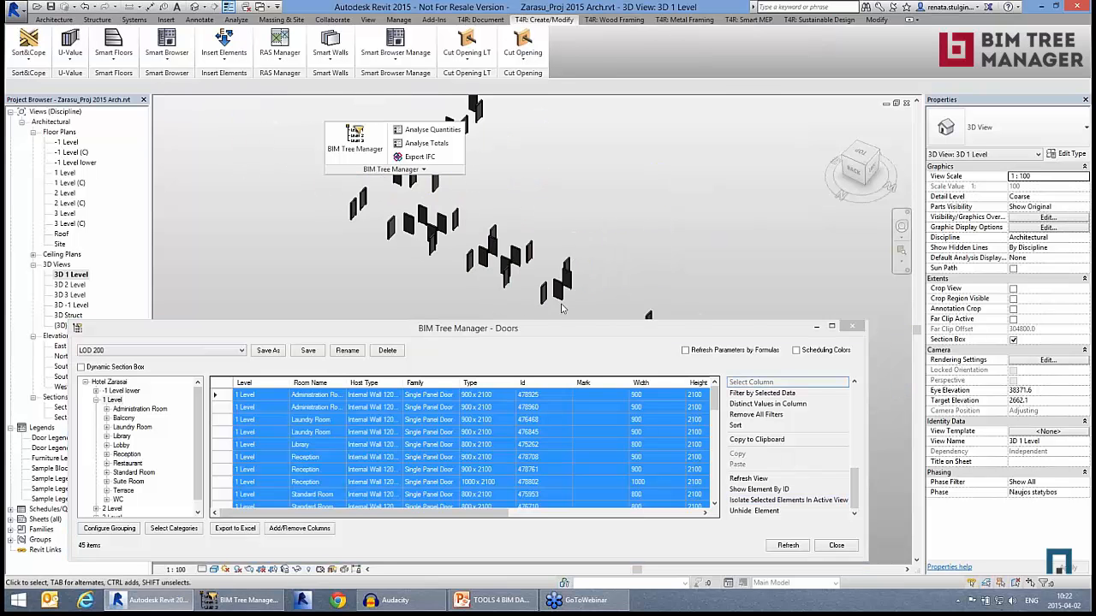
- Inspect the isolated doors in the 3D view, and unhide the rest of the model
left_click_drag(637, 335, 619, 435)
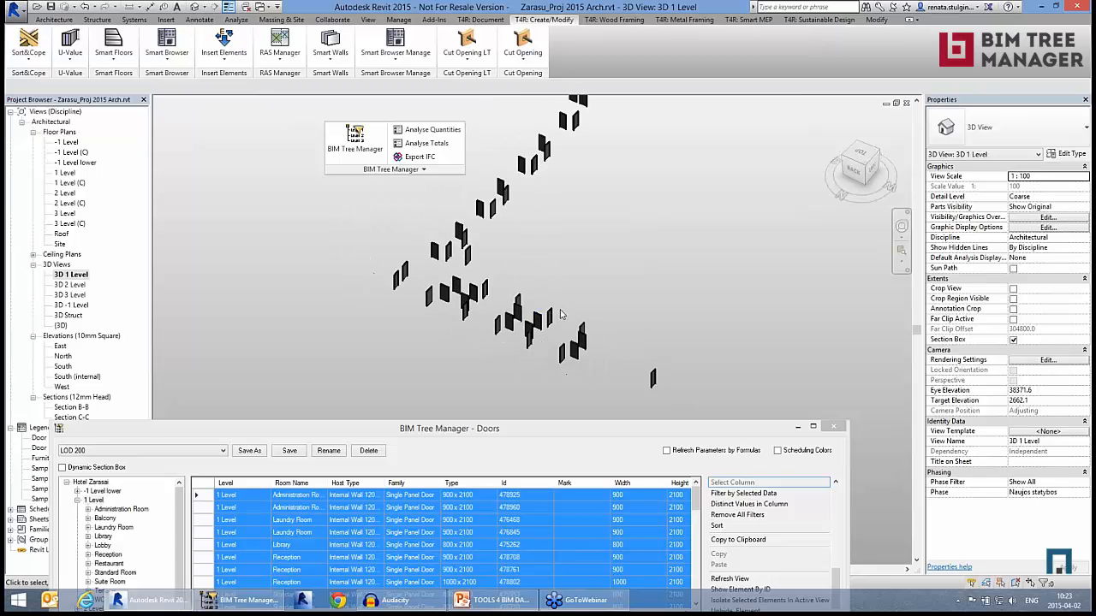
left_click_drag(580, 439, 585, 325)
left_click(587, 454)
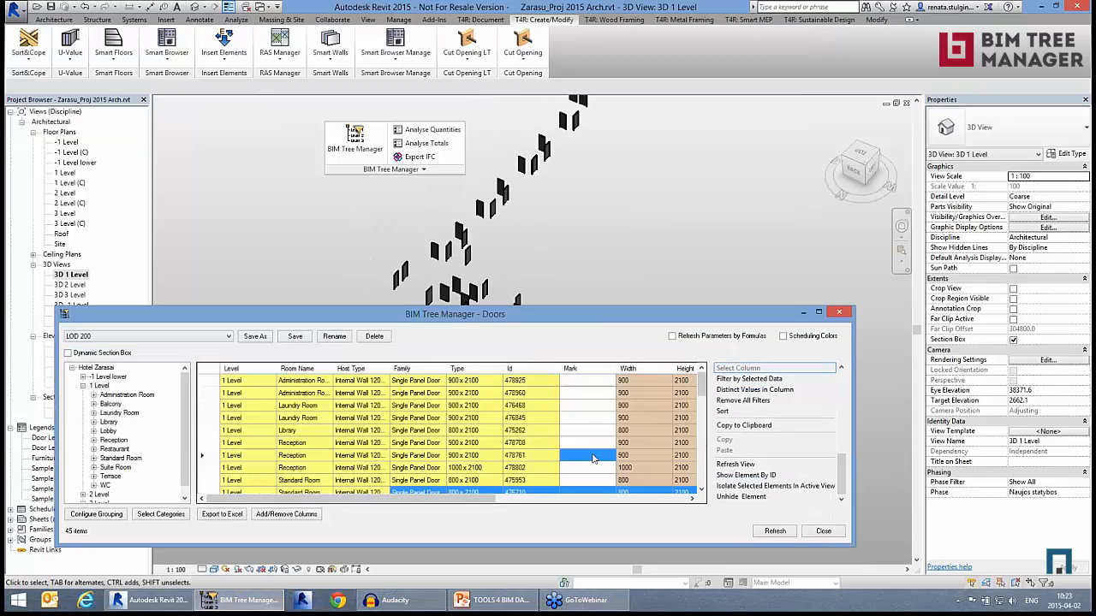
left_click(775, 497)
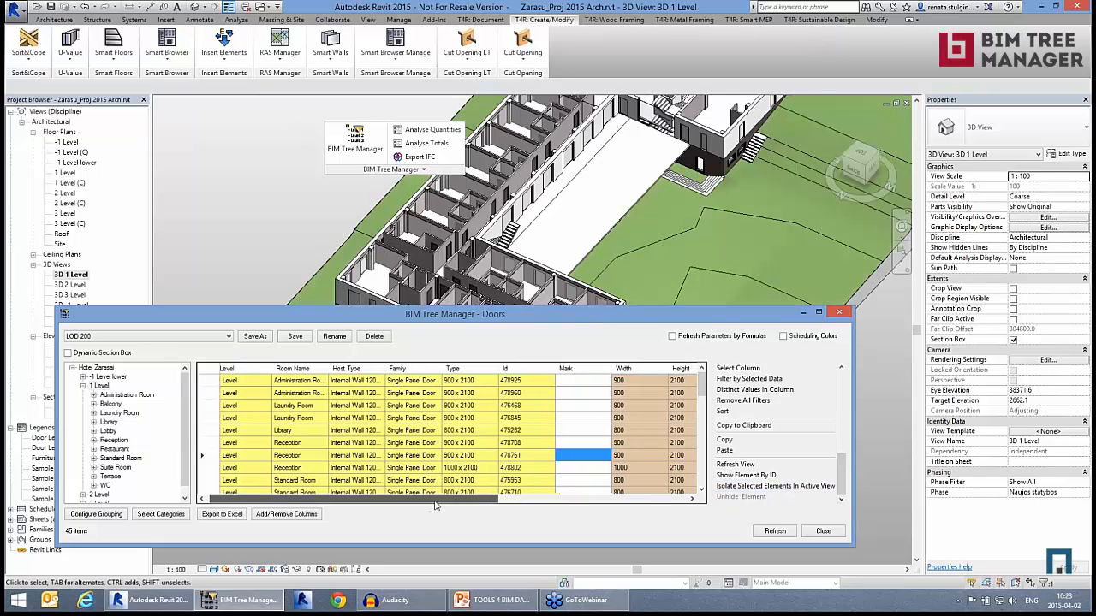
- Change the Manufacturer value of all the filtered doors to Simpson
left_click_drag(422, 498, 614, 498)
left_click(493, 434)
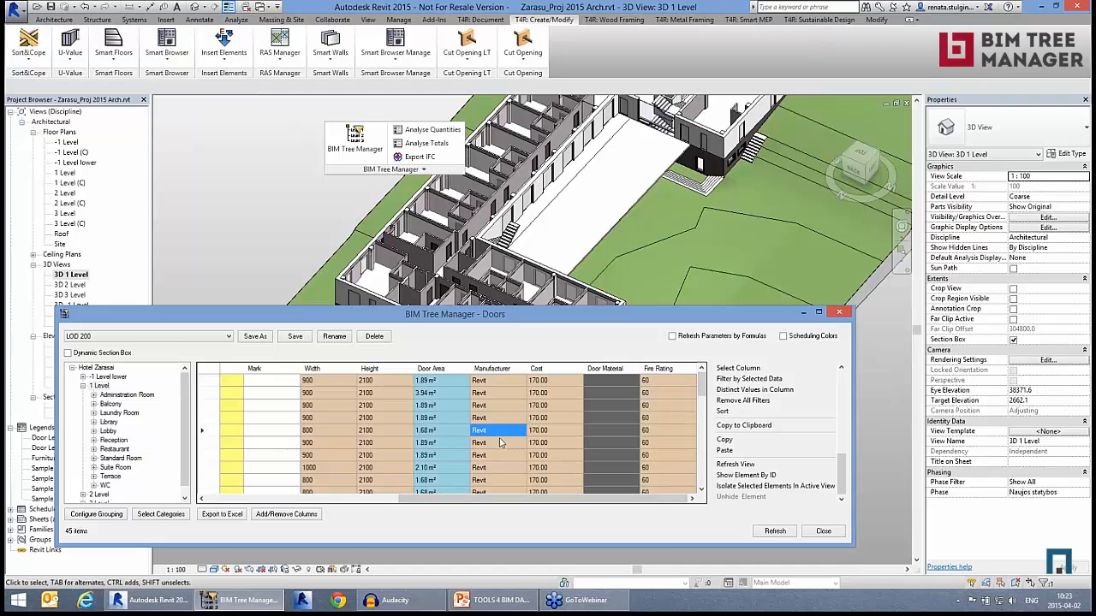
right_click(503, 438)
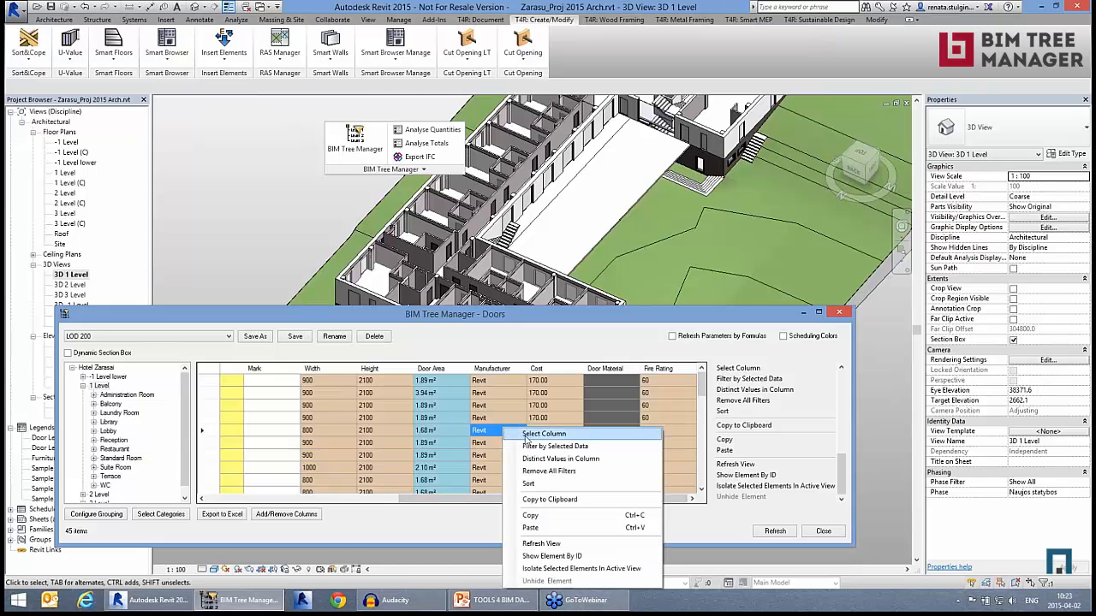
left_click(514, 431)
scroll(775, 437, "up", 5)
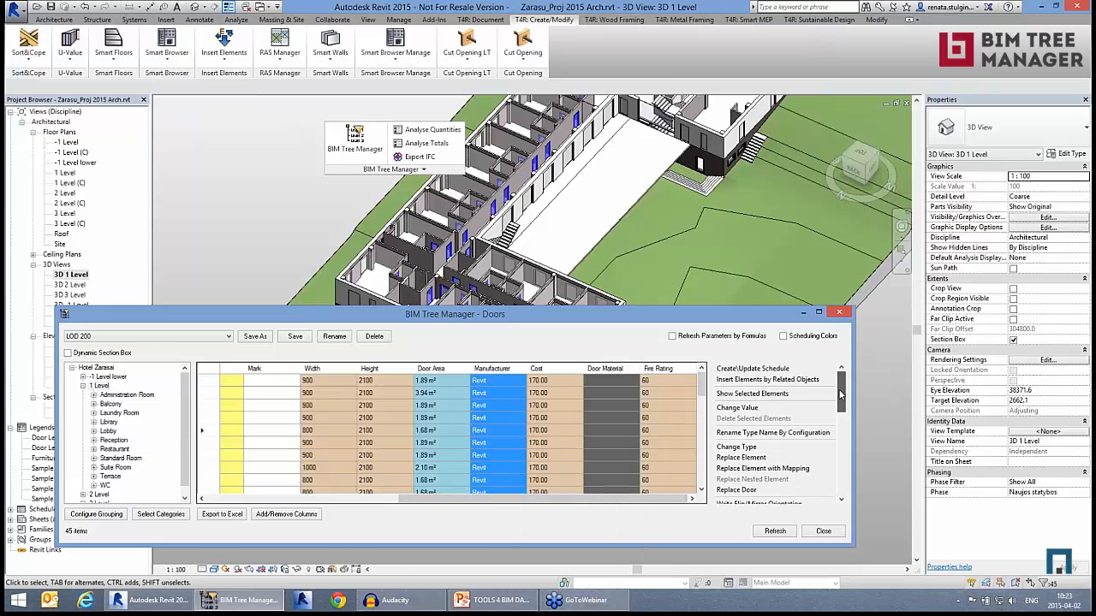
left_click(762, 408)
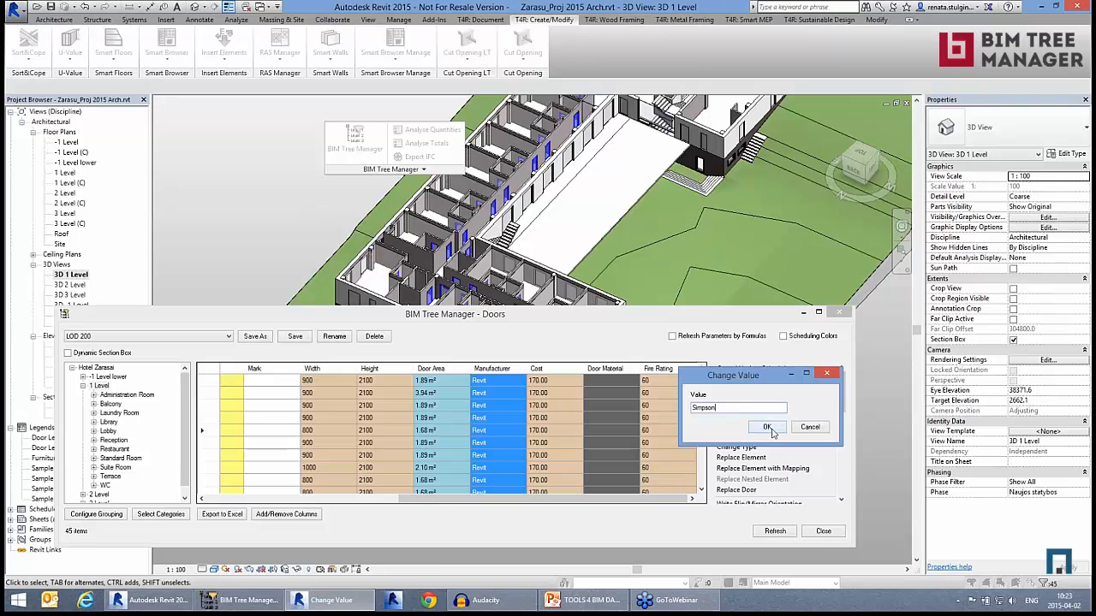
left_click(768, 427)
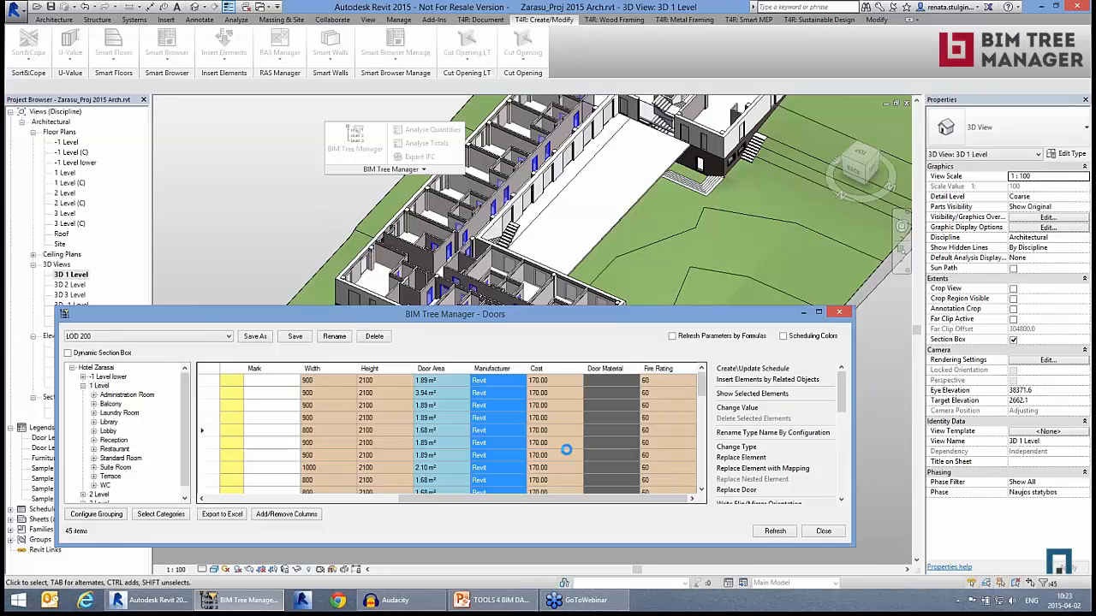
- List all 1 Level doors without the filter and check their Manufacturer values
left_click(107, 395)
left_click(99, 385)
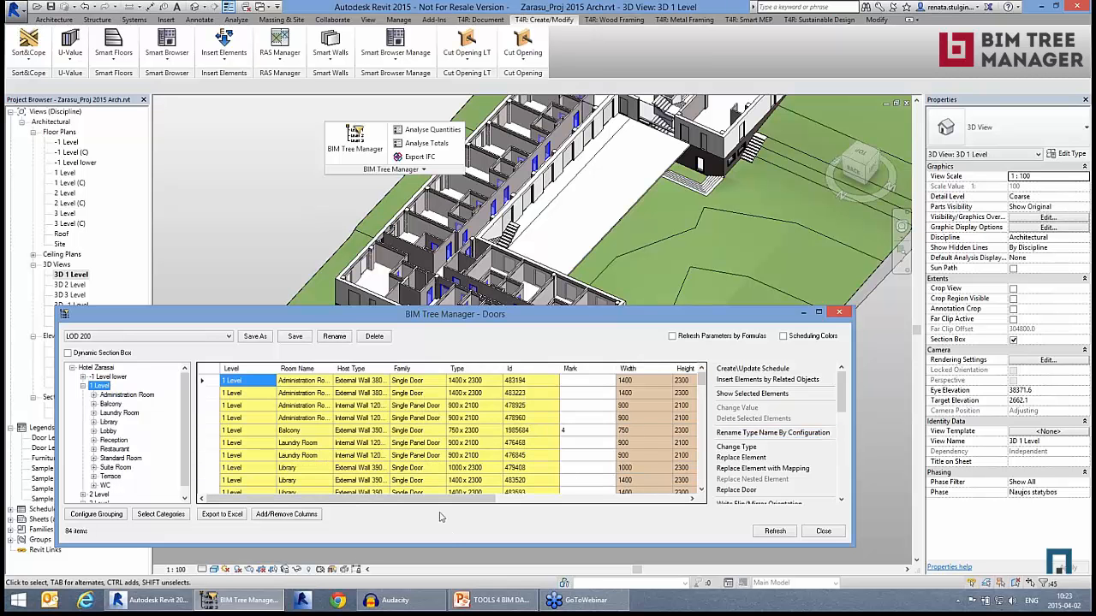
left_click_drag(440, 499, 624, 499)
left_click(518, 406)
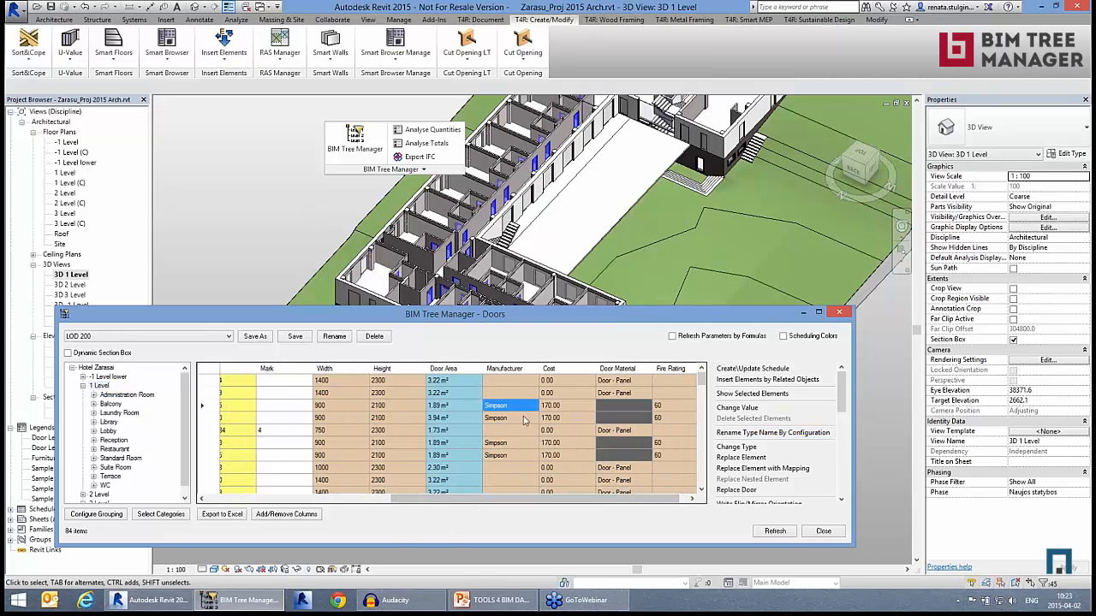
left_click(522, 418)
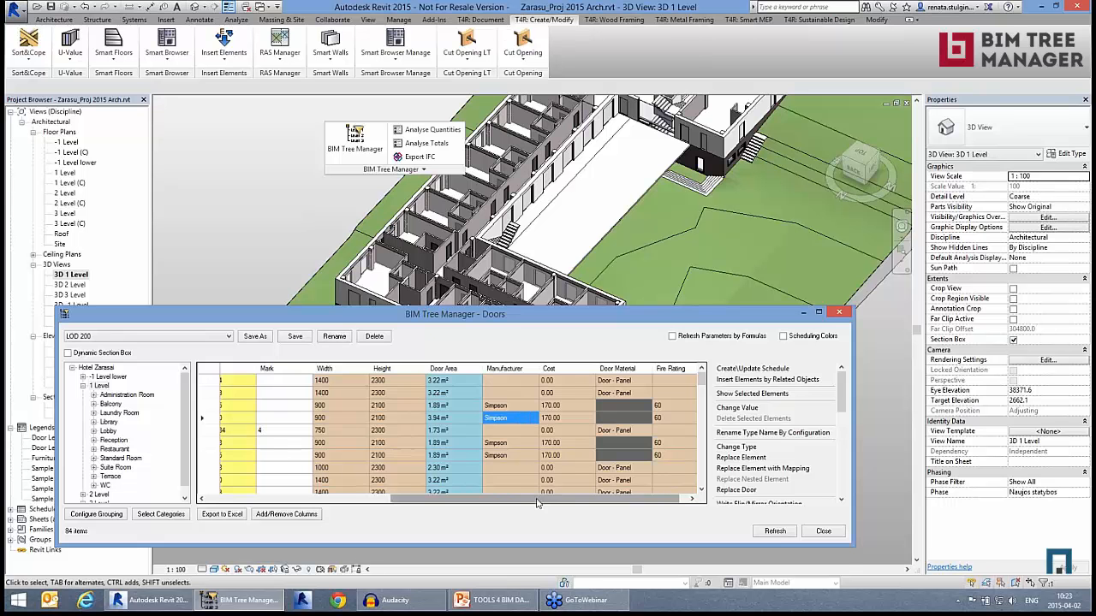
left_click_drag(536, 499, 344, 500)
left_click_drag(552, 315, 550, 346)
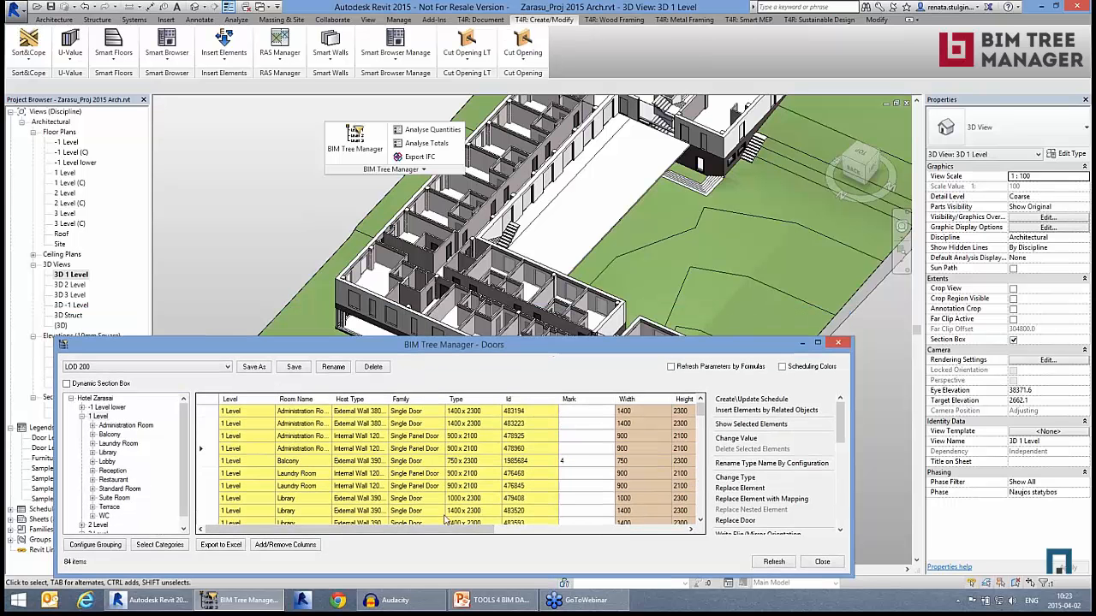
left_click_drag(446, 527, 689, 530)
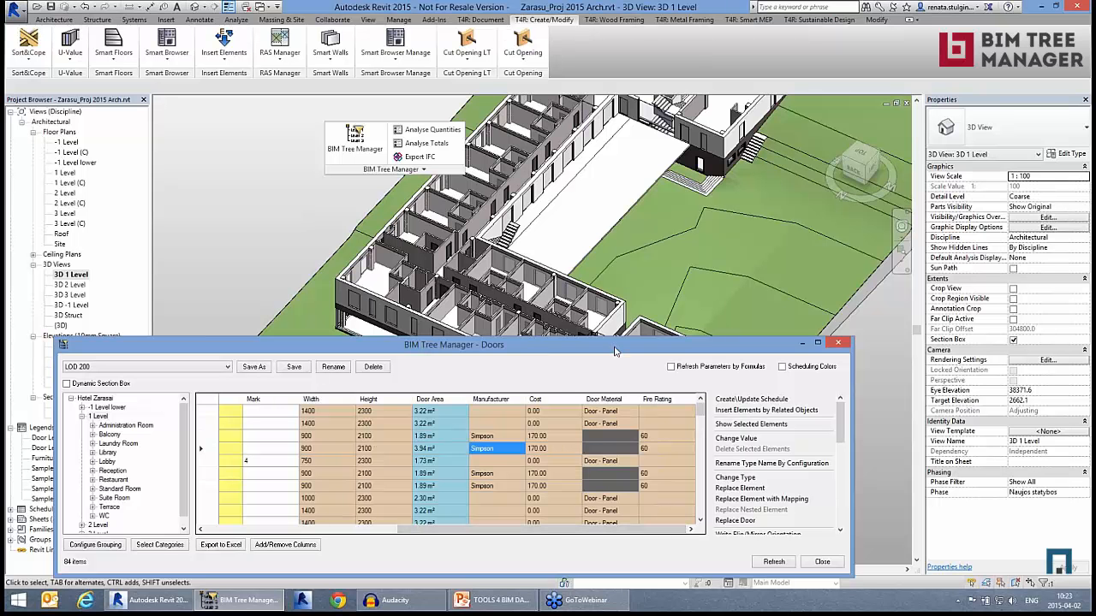
left_click_drag(510, 347, 513, 398)
- Examine the Mark values down the whole 1 Level door list
left_click(283, 539)
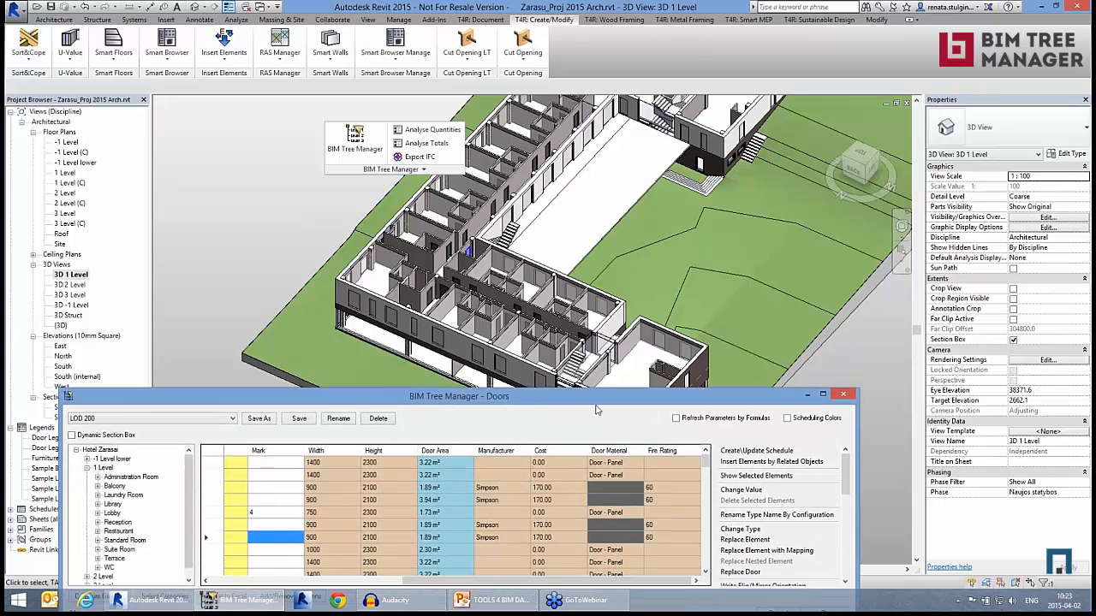
left_click_drag(597, 410, 590, 389)
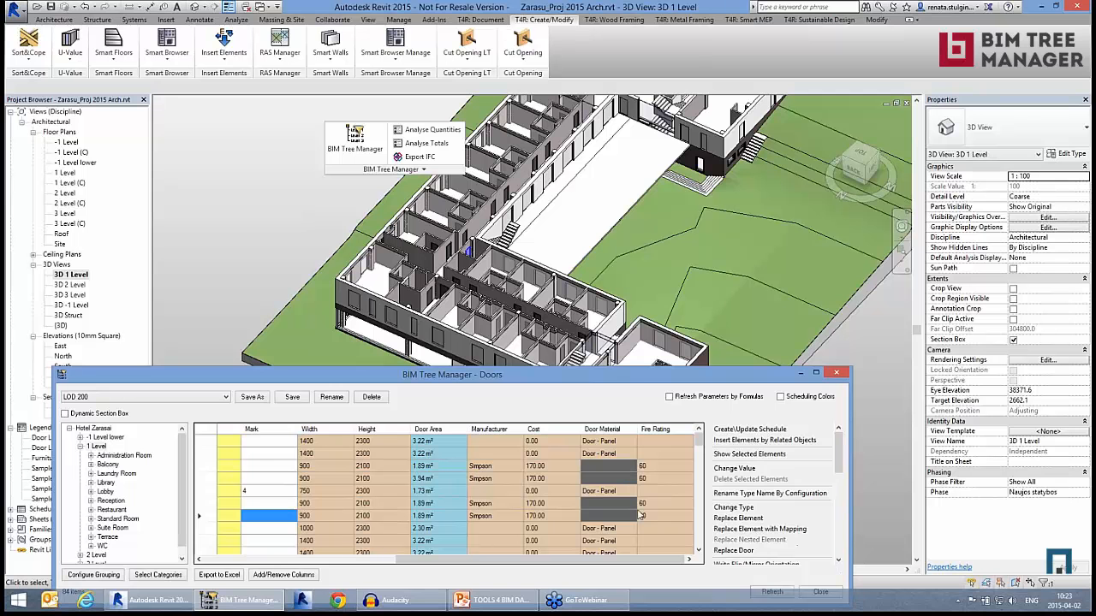
left_click_drag(848, 467, 842, 507)
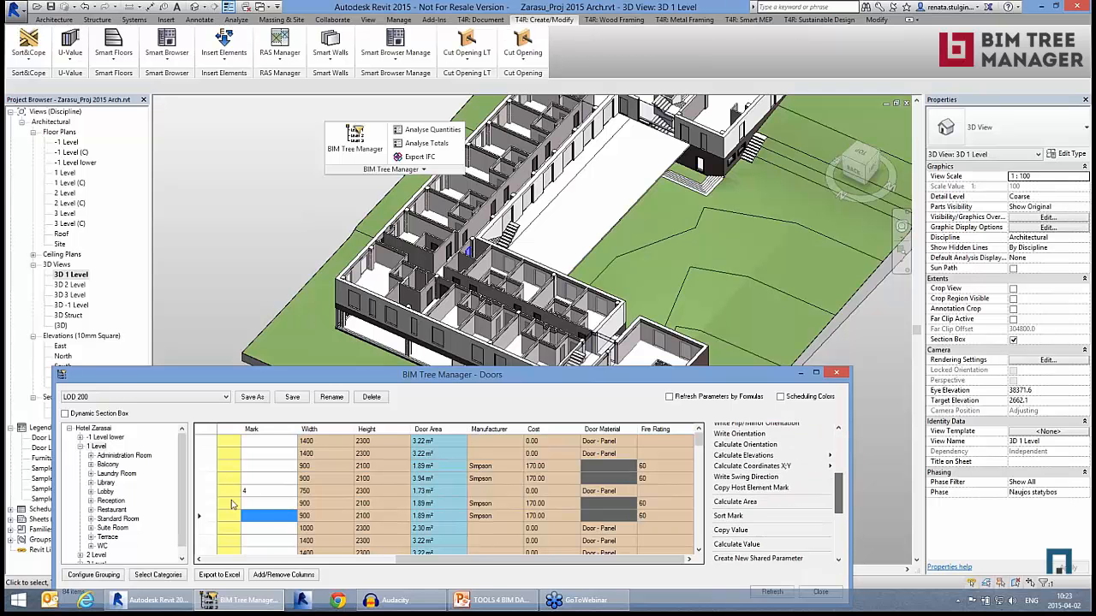
left_click(279, 516)
scroll(277, 529, "down", 2)
left_click(281, 520)
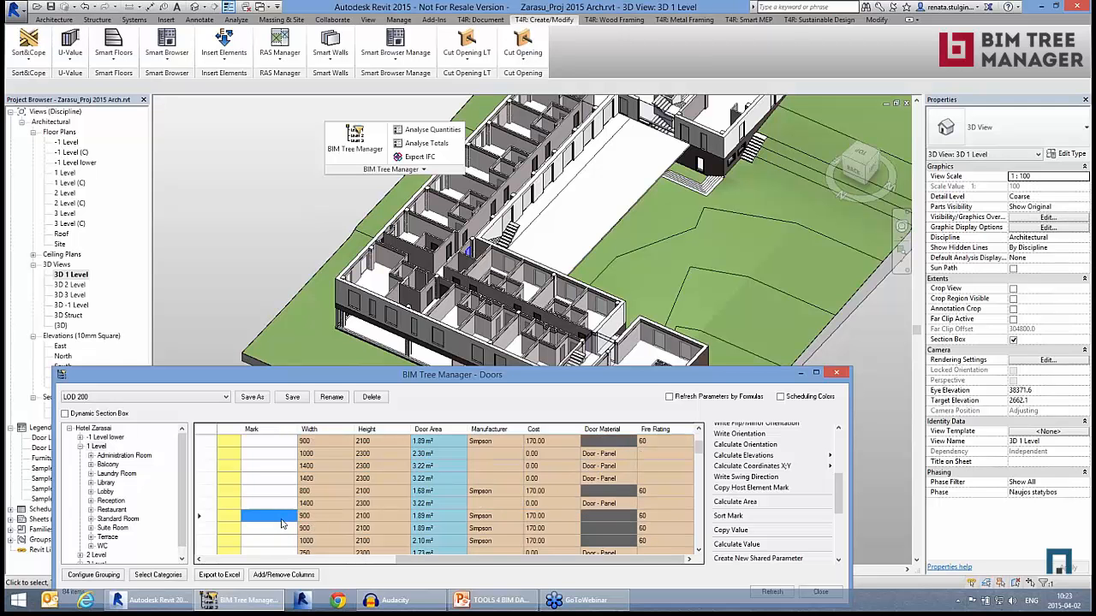
scroll(349, 523, "down", 3)
scroll(252, 524, "down", 3)
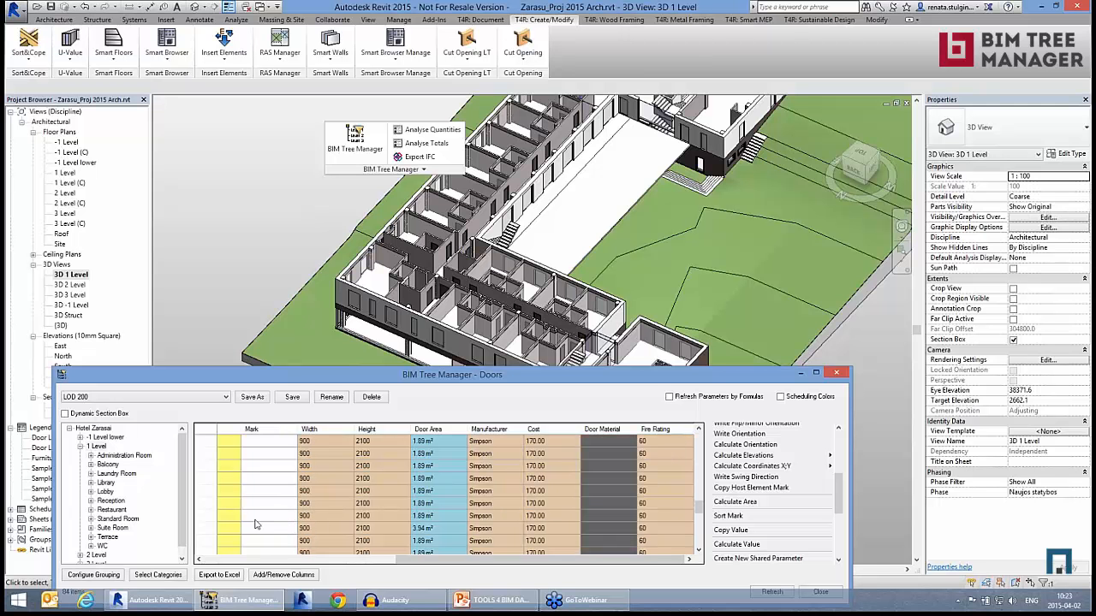
scroll(254, 524, "down", 3)
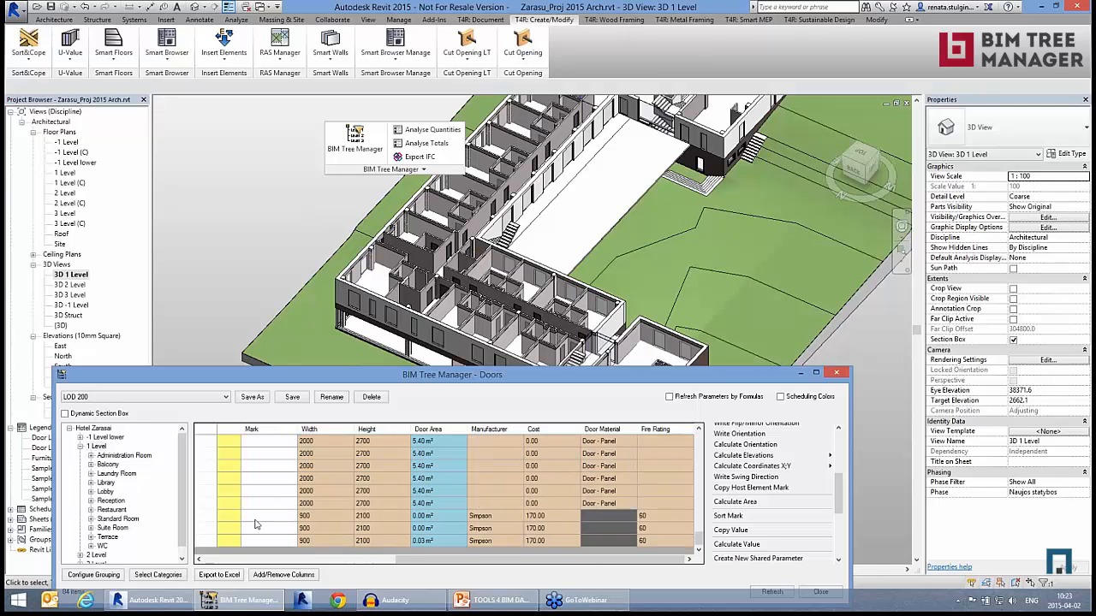
- List all doors of Hotel Zarasai and check the Mark values of the 2 Level doors
left_click(93, 428)
left_click(604, 491)
scroll(604, 495, "down", 6)
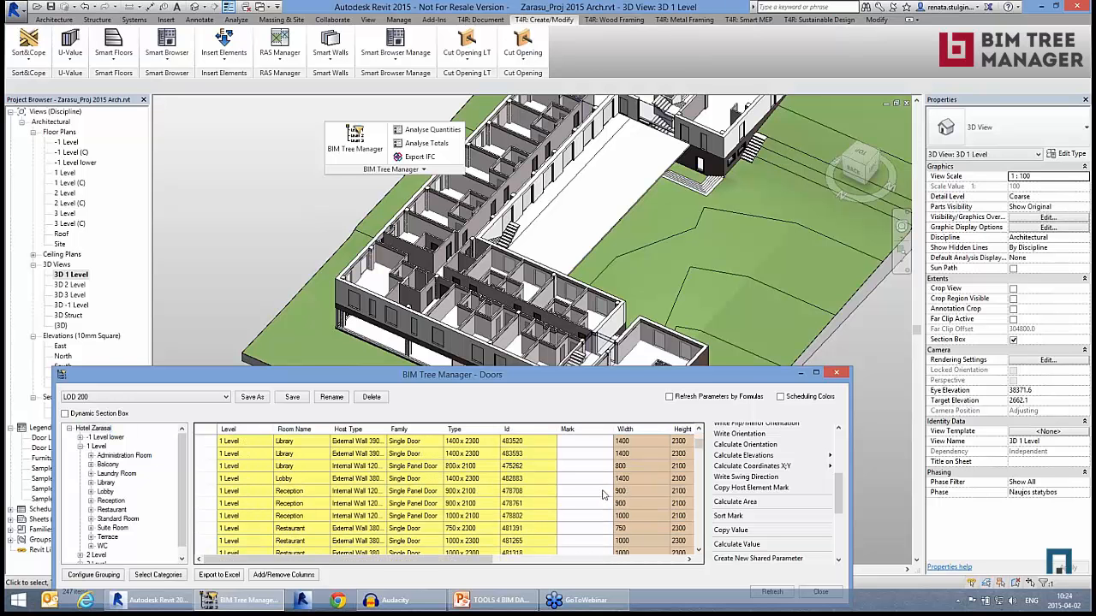
scroll(603, 495, "down", 5)
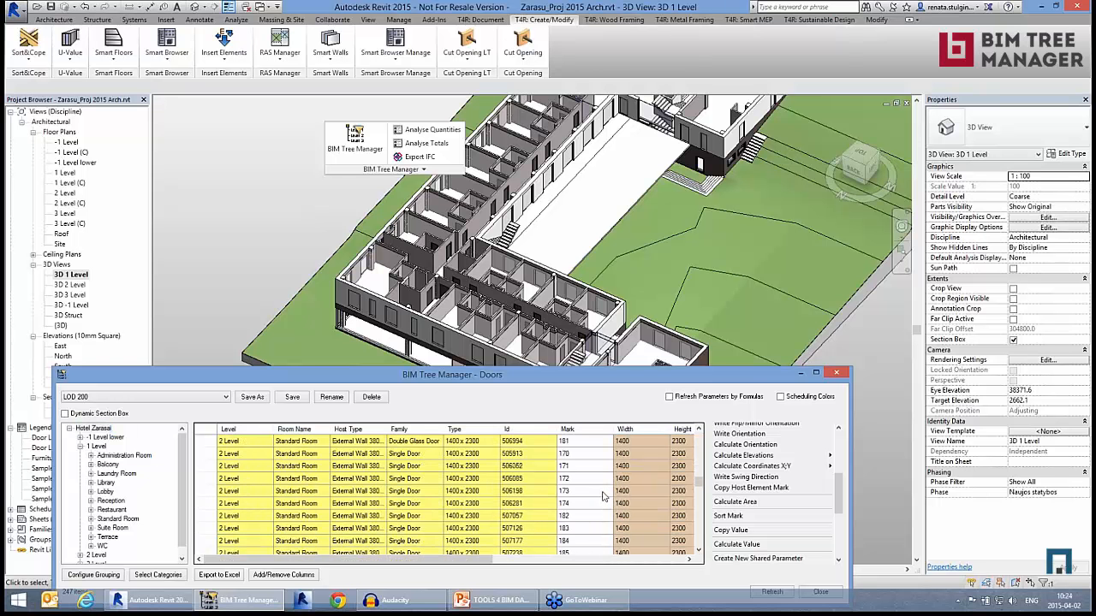
left_click(585, 496)
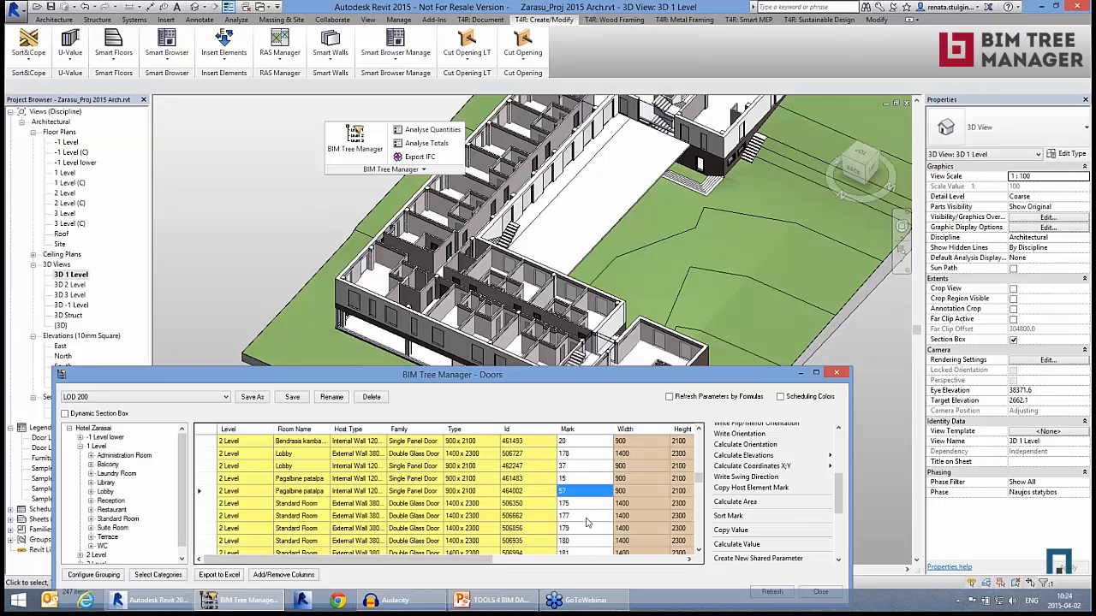
- Run Sort Mark on all doors with the Sample Configuration for Doors, writing marks with the prefix D-, and accept the duplicate marks
left_click(586, 466)
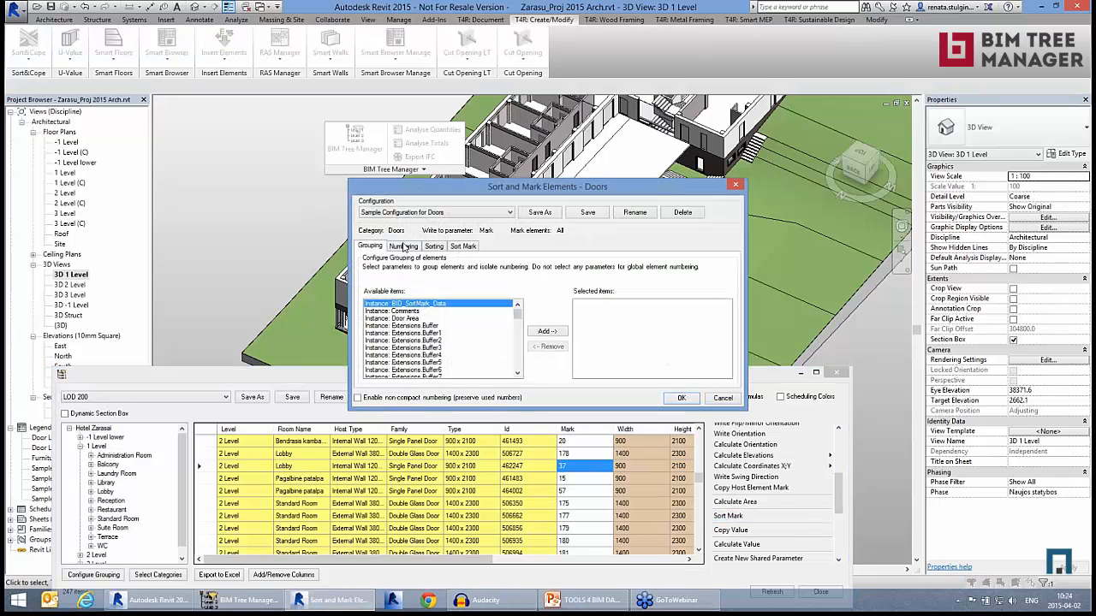
left_click(404, 247)
left_click(434, 247)
left_click(462, 247)
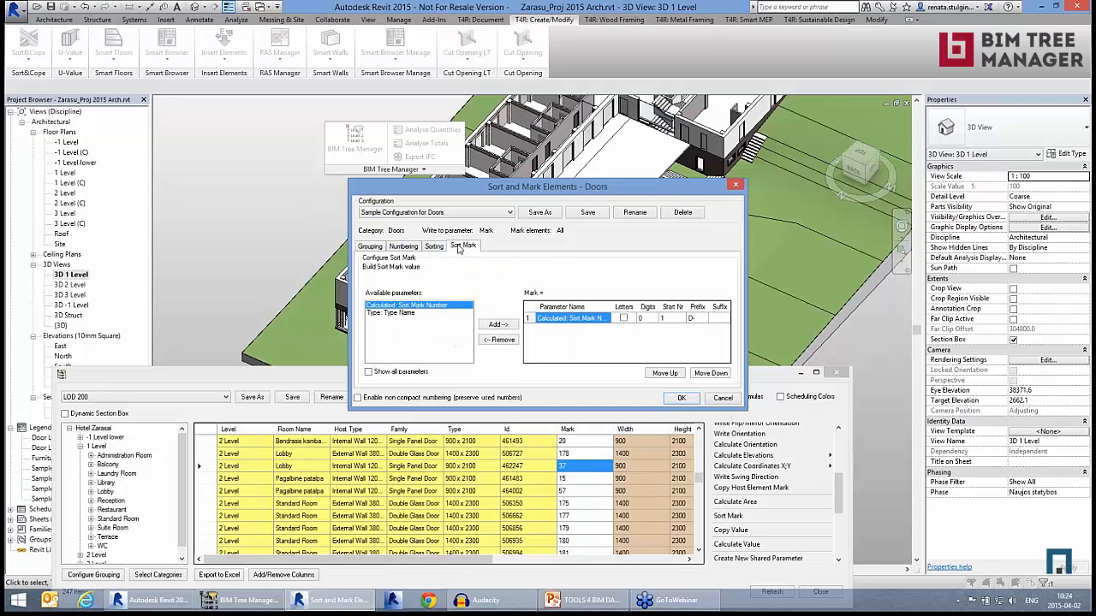
left_click(682, 398)
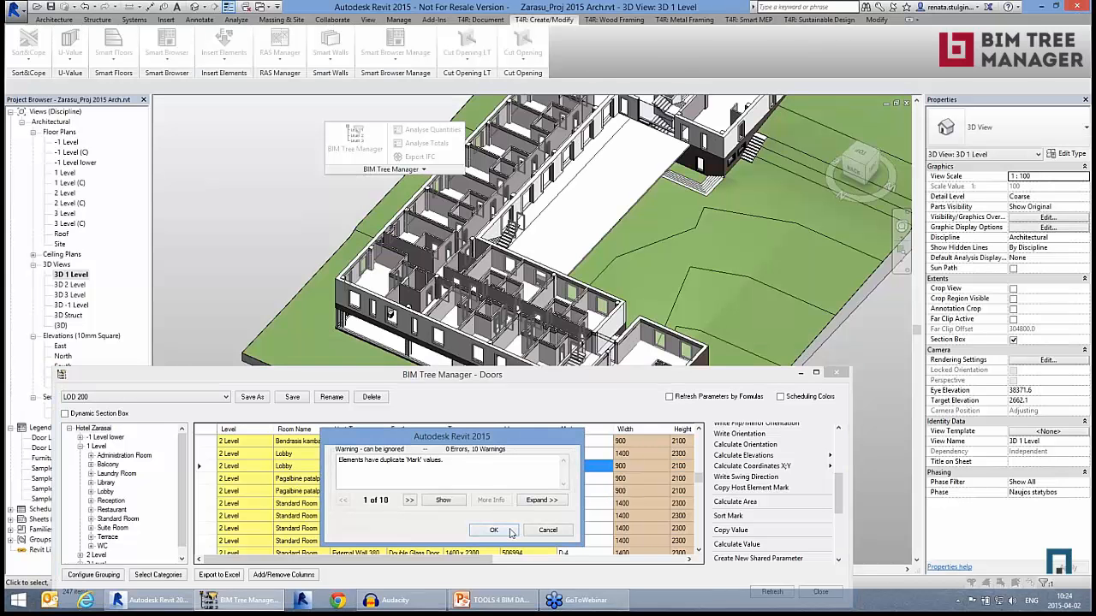
left_click(511, 532)
left_click(583, 517)
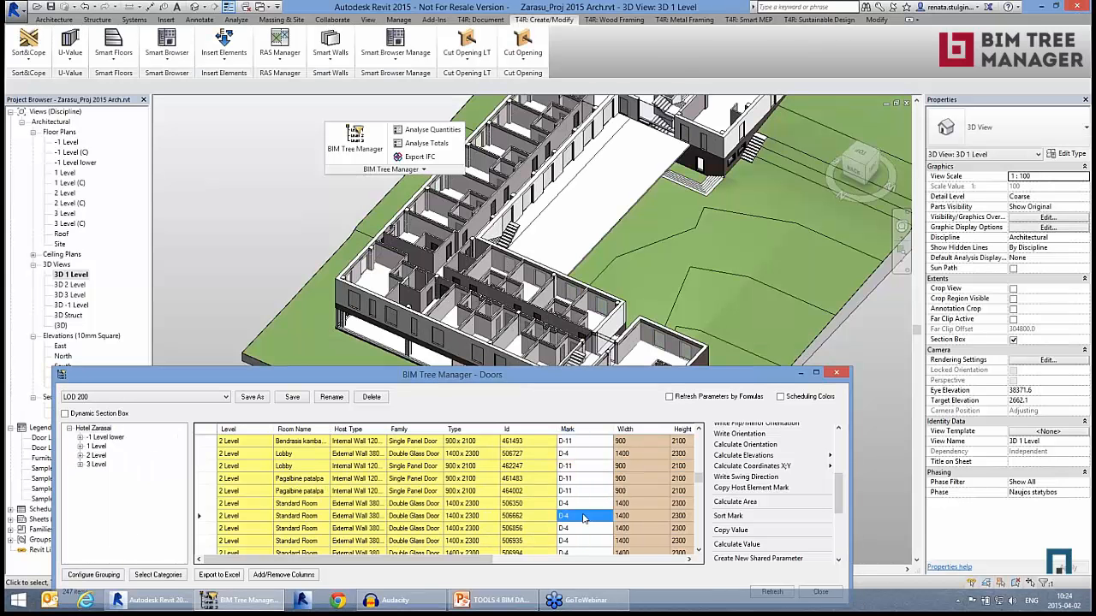
- Open the 1 Level floor plan to check the door mark tags, and return to the 3D 1 Level view
double_click(65, 174)
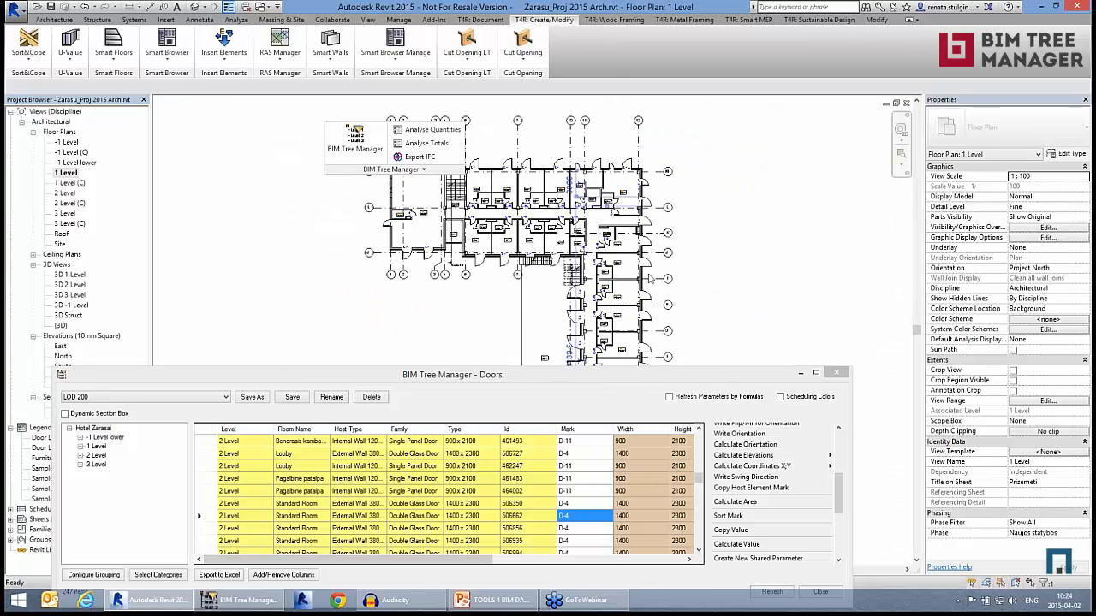
scroll(527, 171, "up", 6)
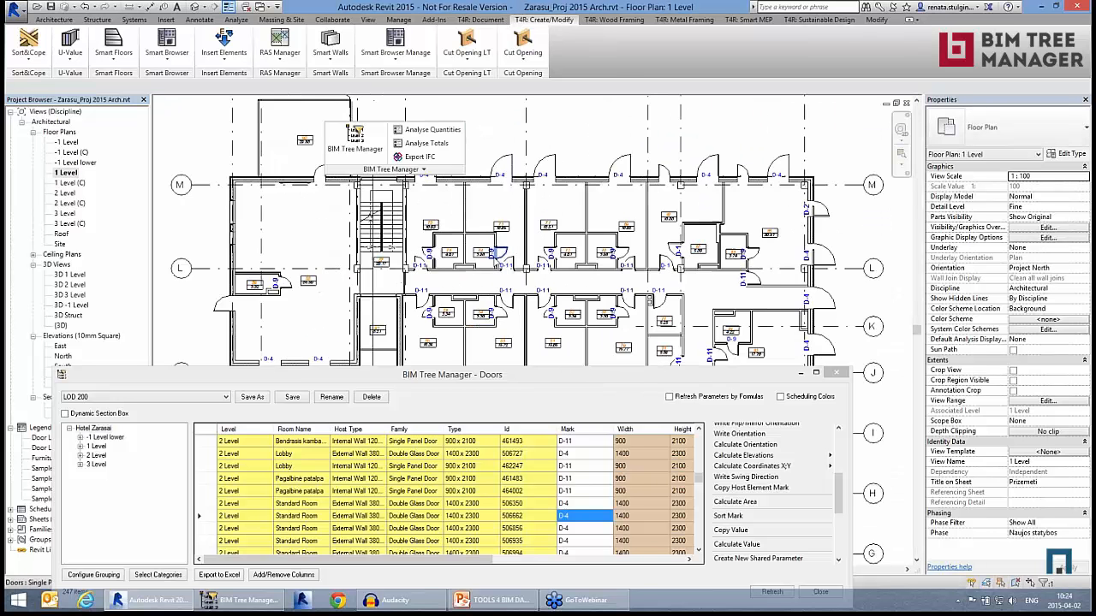
scroll(554, 276, "up", 1)
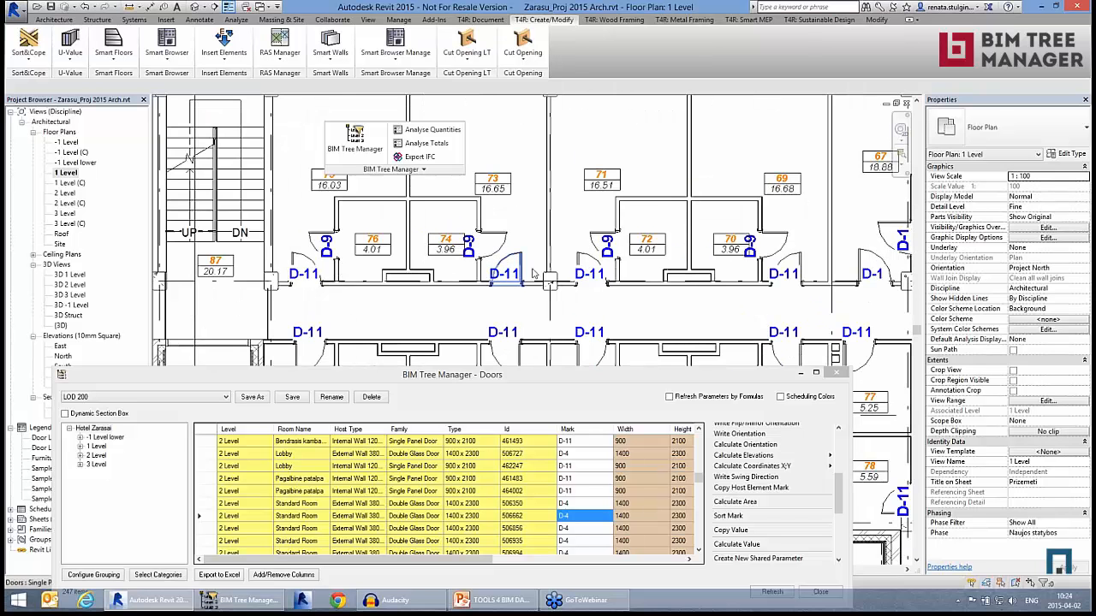
scroll(599, 257, "down", 1)
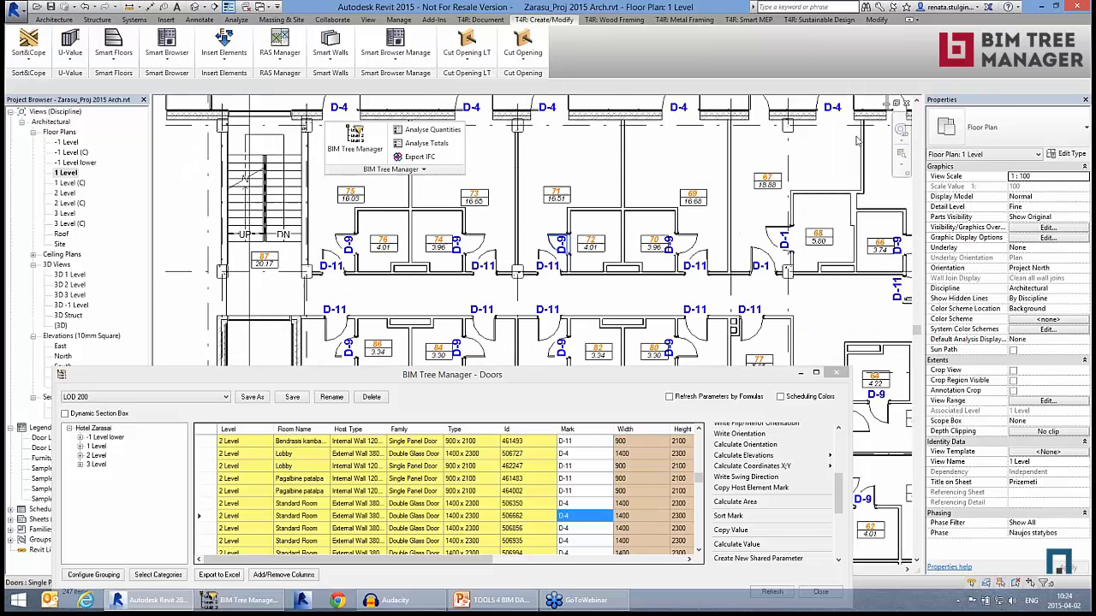
left_click(906, 104)
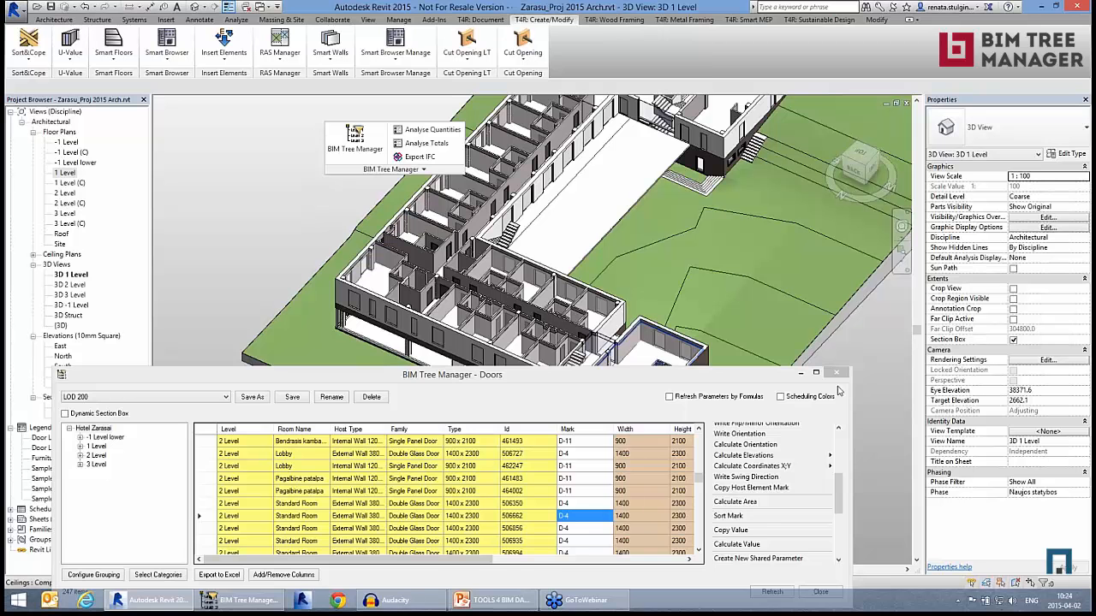
left_click_drag(634, 376, 632, 353)
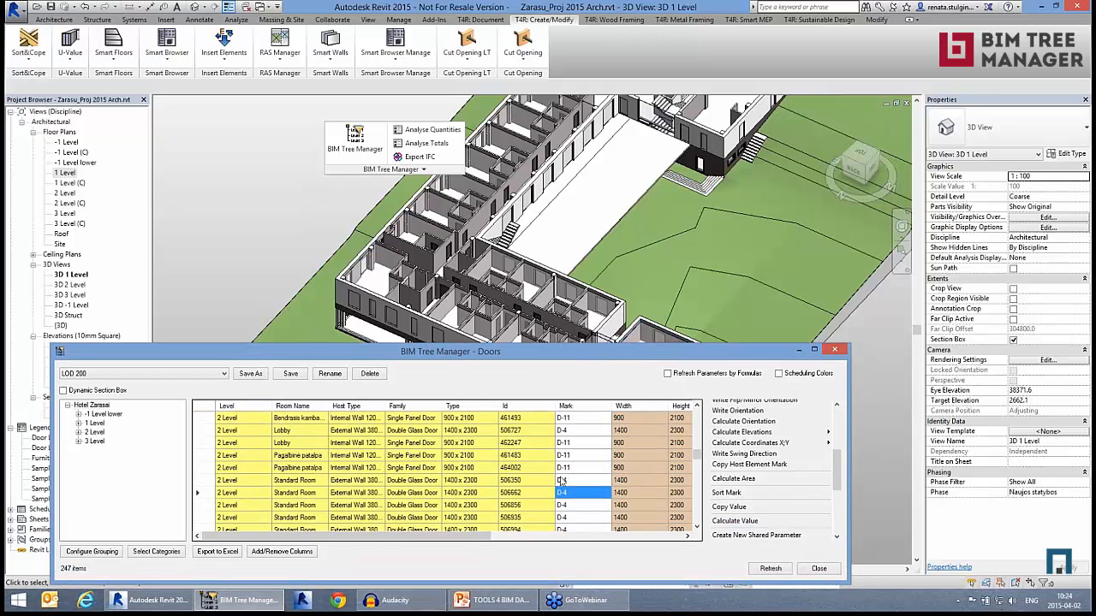
- Calculate the doors' Bottom (Shared) elevations into a new shared parameter named Bottom Shared elevation in the Identity Data group
left_click(481, 482)
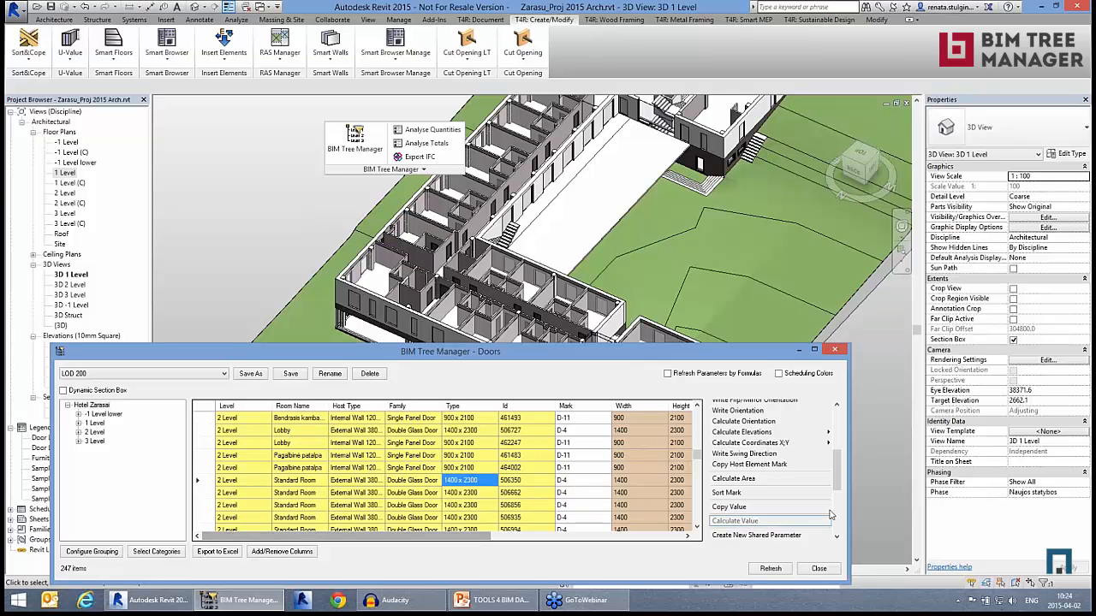
scroll(839, 467, "up", 1)
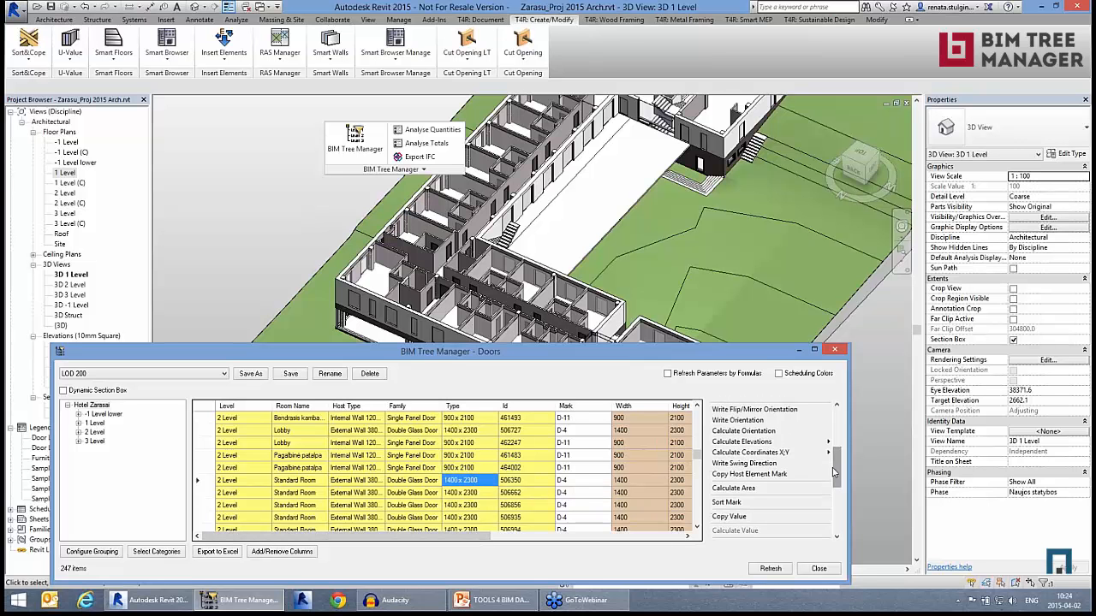
mouse_move(766, 445)
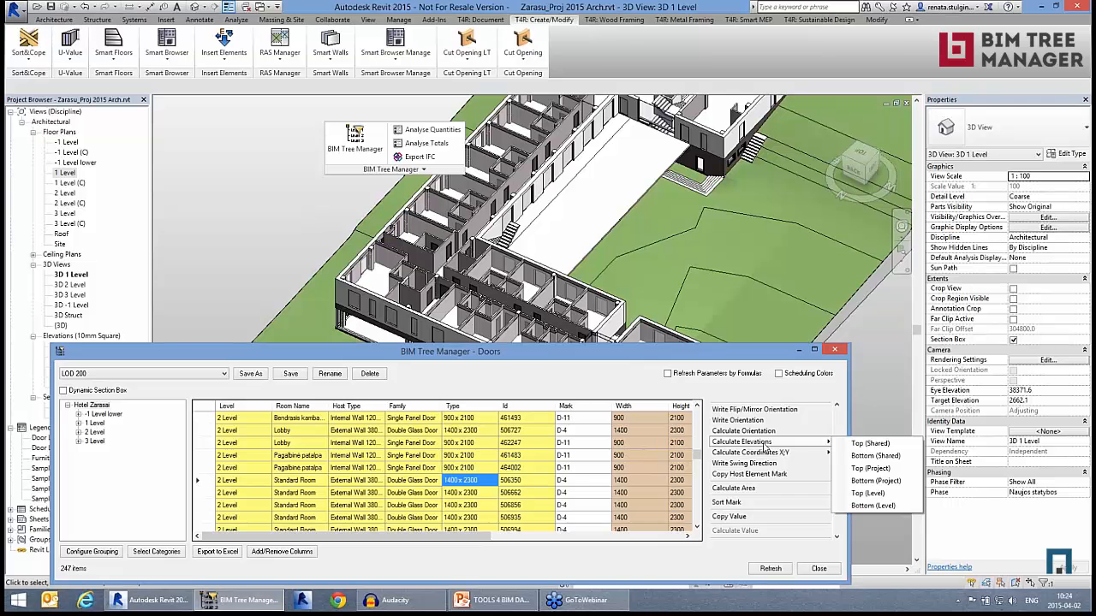
left_click(880, 459)
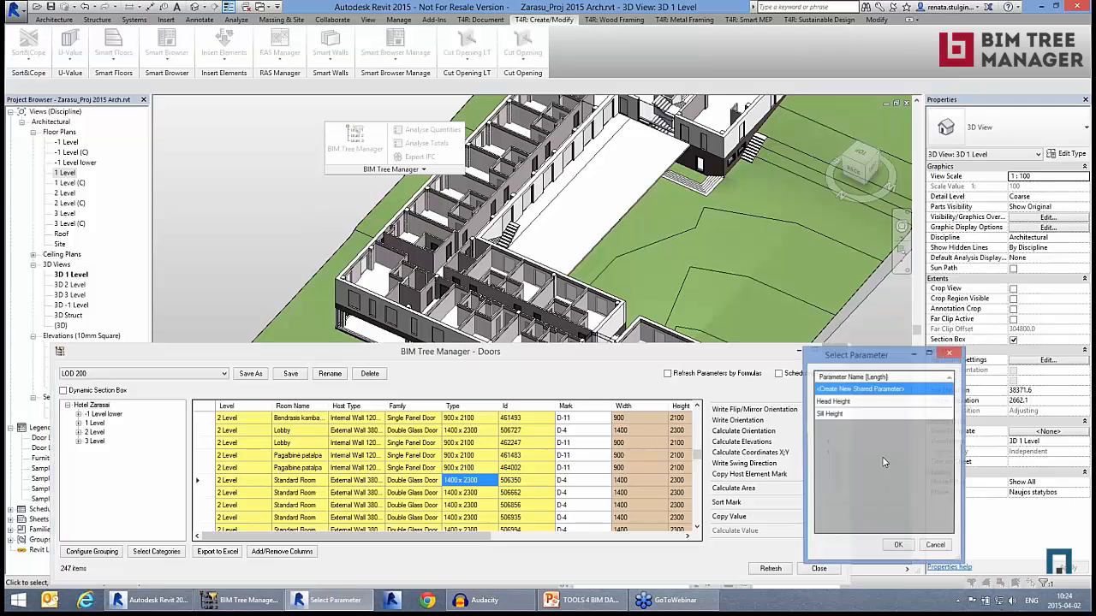
left_click(898, 547)
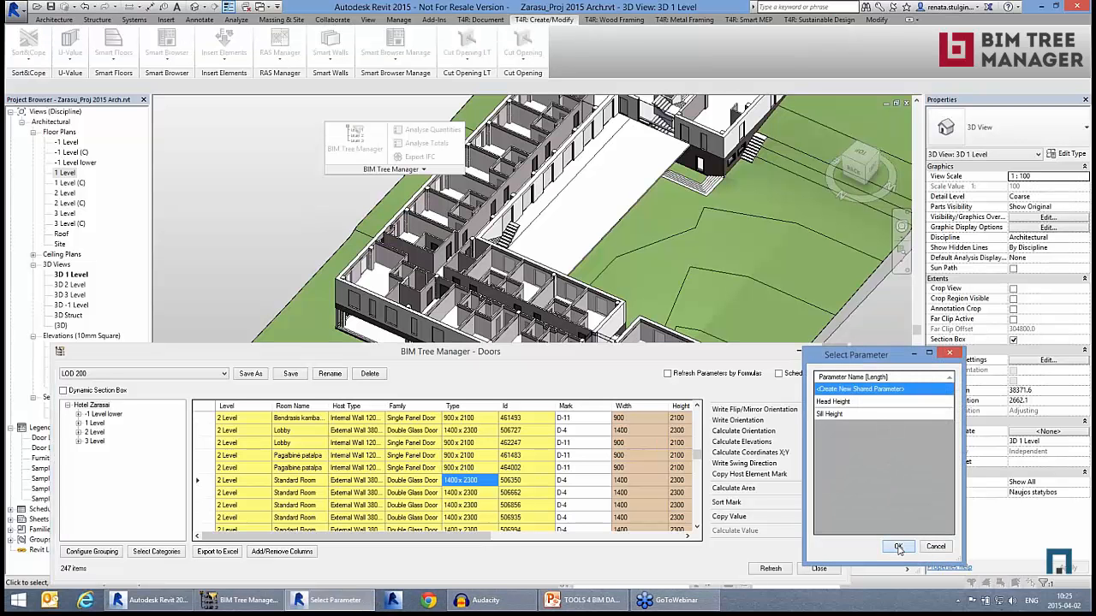
type("B")
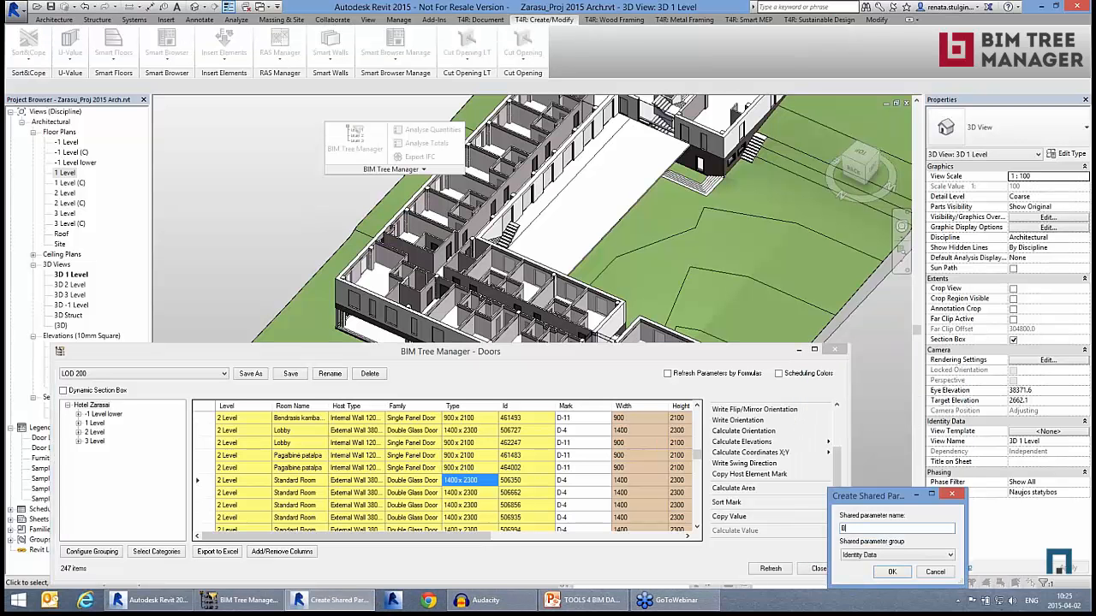
type("ottom Shared elevation")
left_click(892, 573)
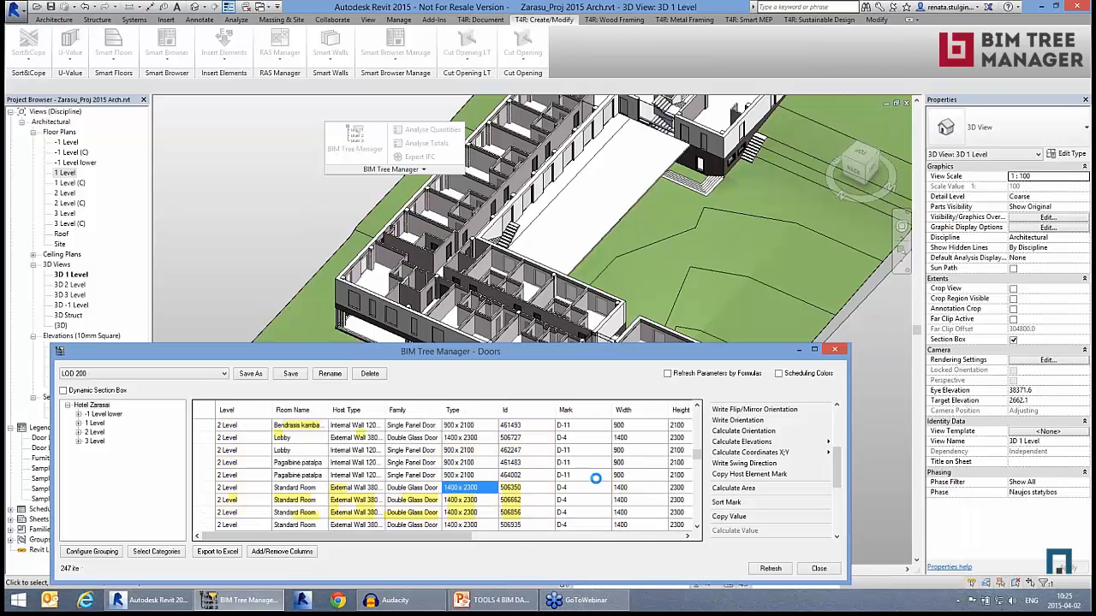
- Examine the Bottom Shared elevation values down the door list
left_click_drag(460, 536, 686, 537)
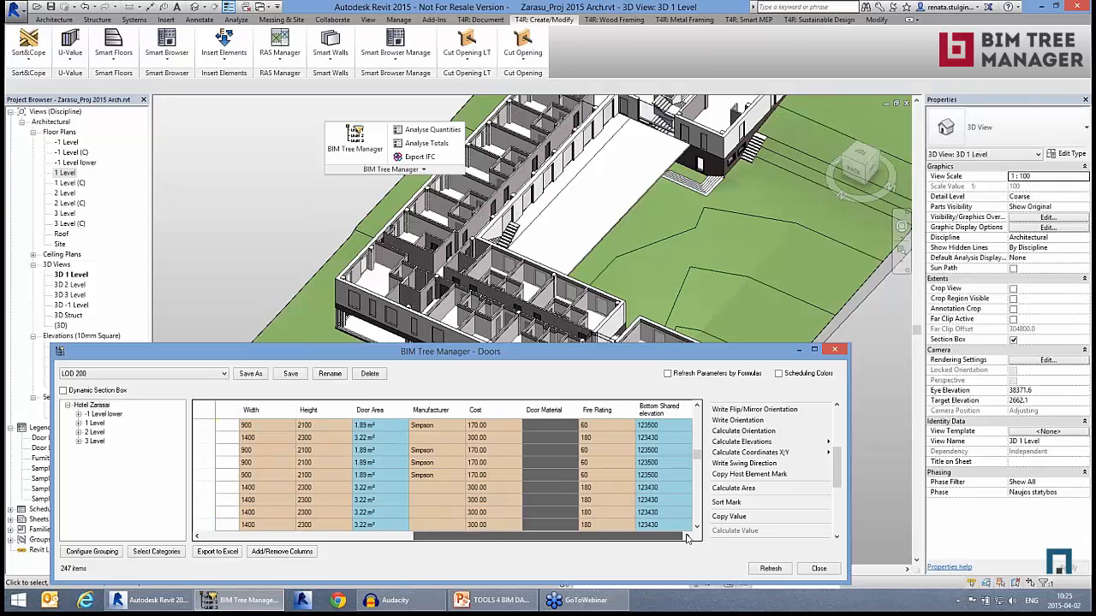
left_click(683, 490)
scroll(670, 500, "down", 6)
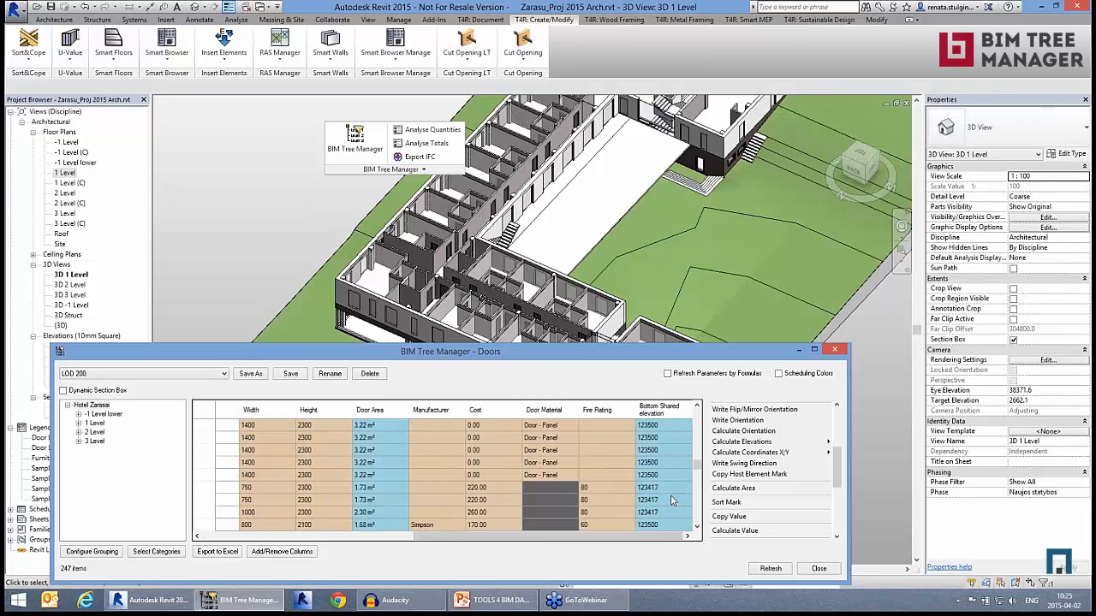
scroll(670, 500, "up", 8)
left_click_drag(620, 540, 407, 539)
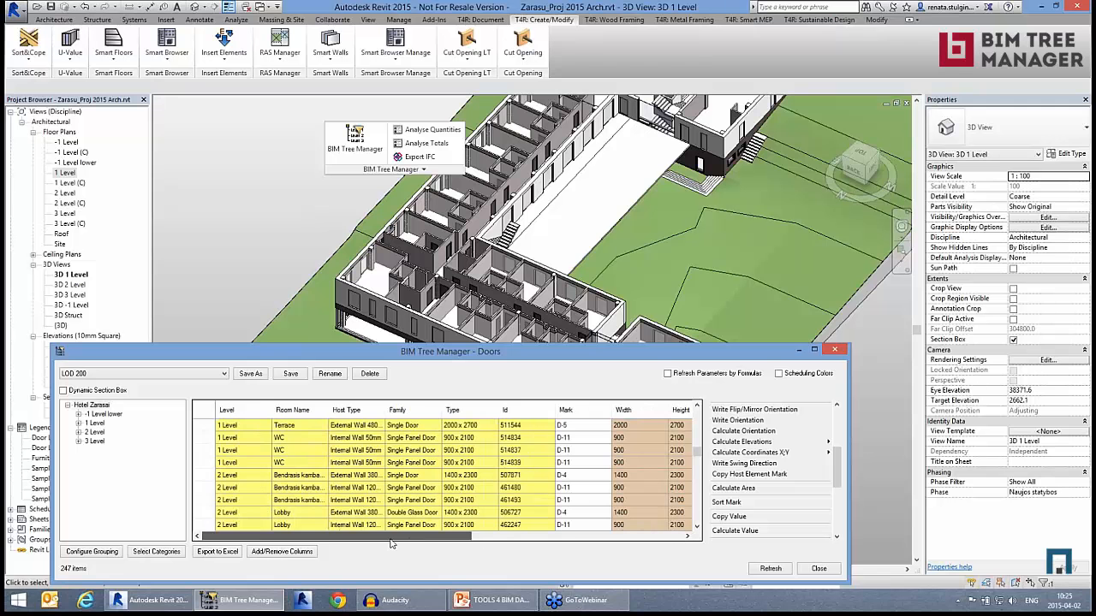
- Expand 1 Level in the tree, list its doors and browse to the Library's external single doors
left_click(78, 424)
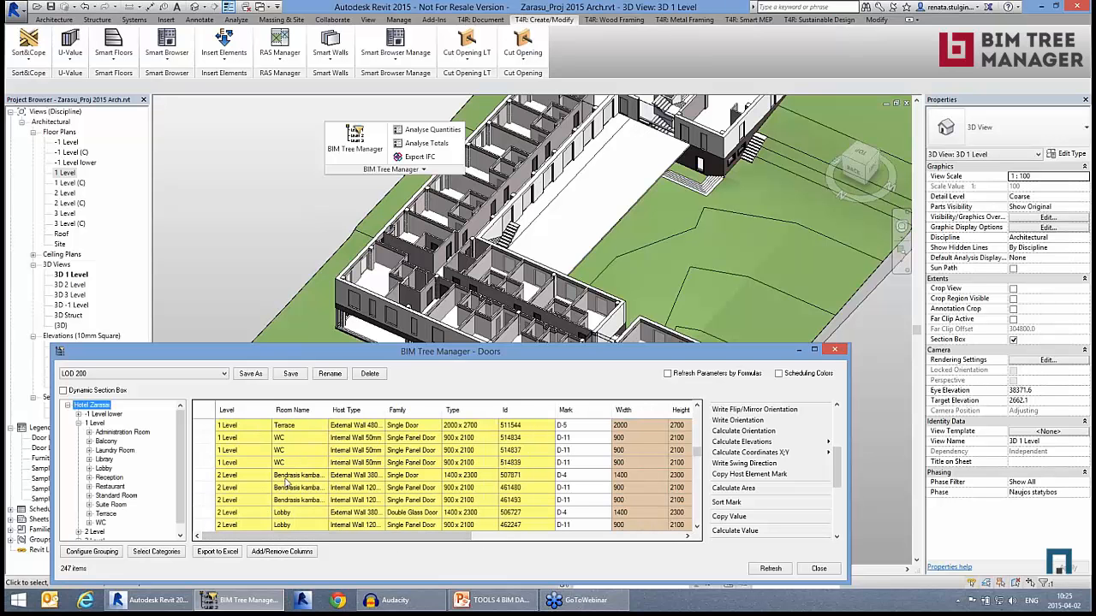
left_click(95, 422)
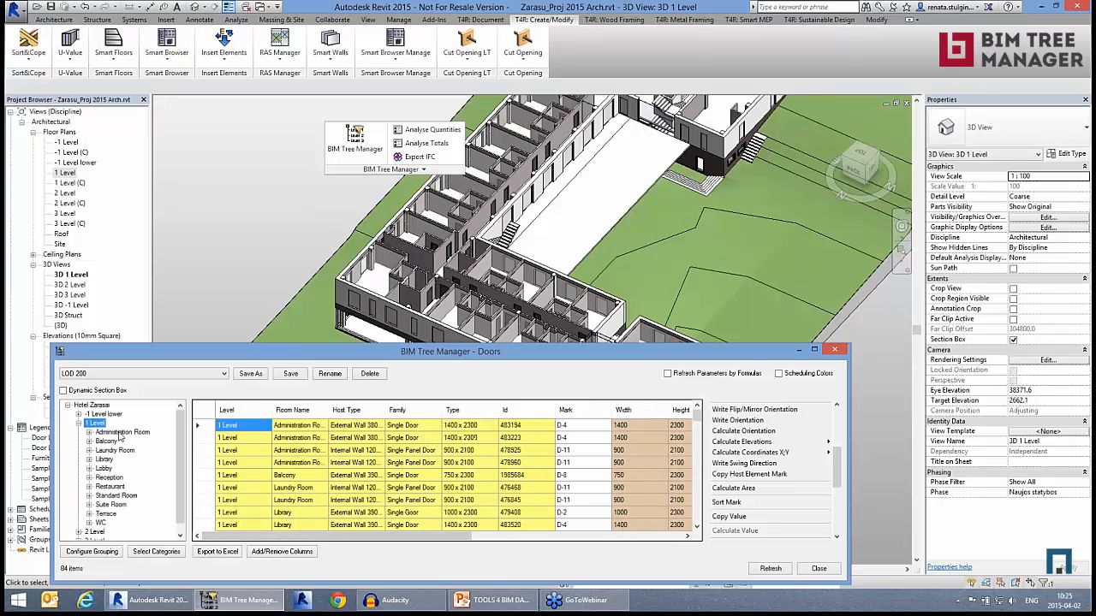
left_click(372, 488)
scroll(344, 487, "down", 1)
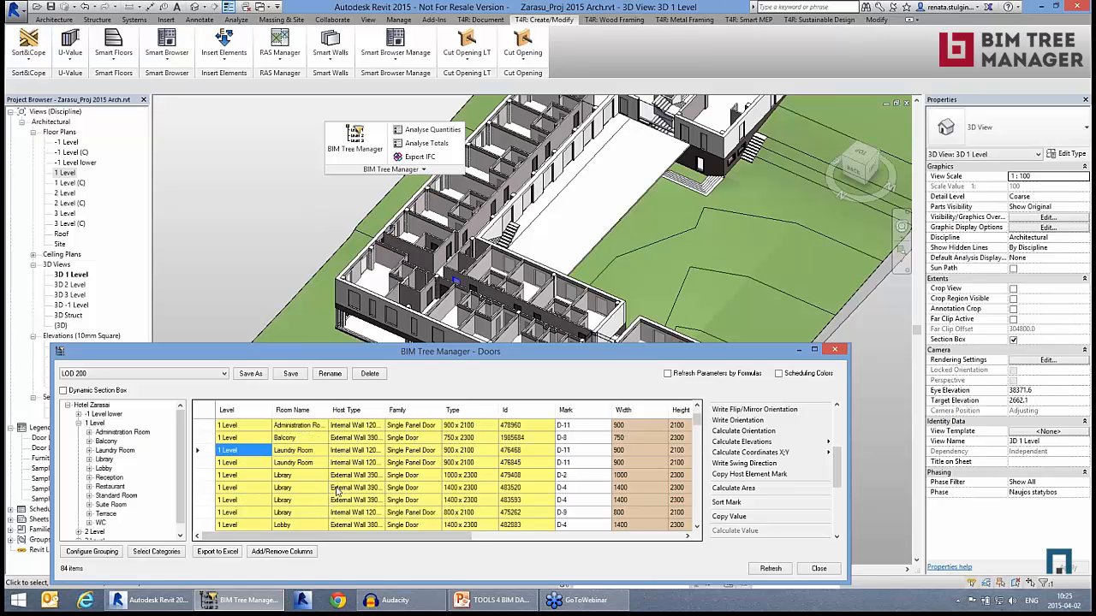
left_click(423, 463)
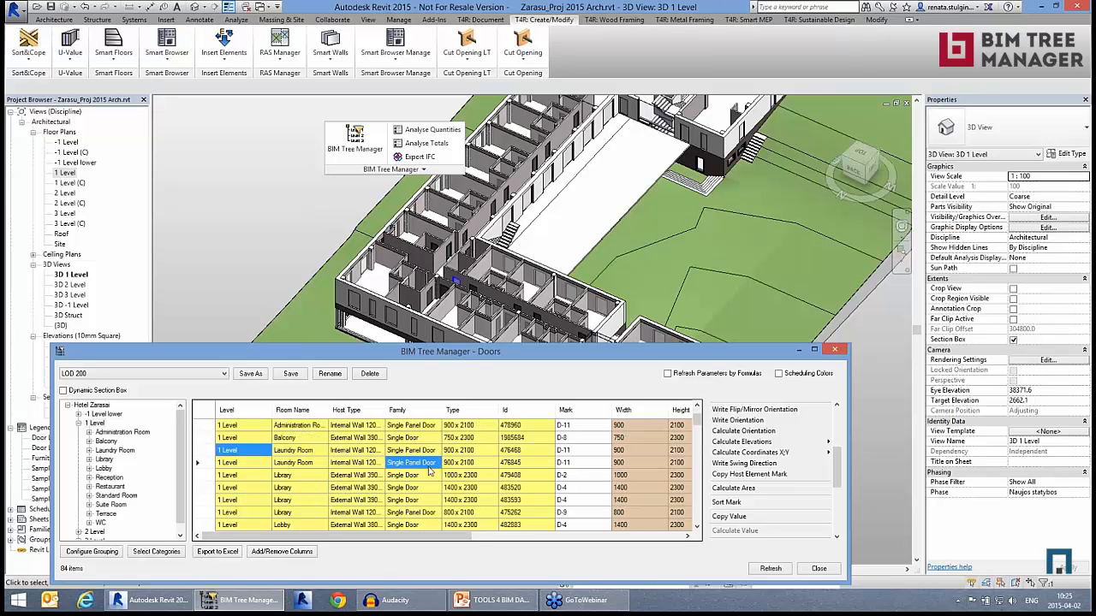
scroll(428, 471, "down", 1)
- Filter the 1 Level doors to the Single Door family of type 1400 x 2300 and select all filtered rows
left_click(420, 450)
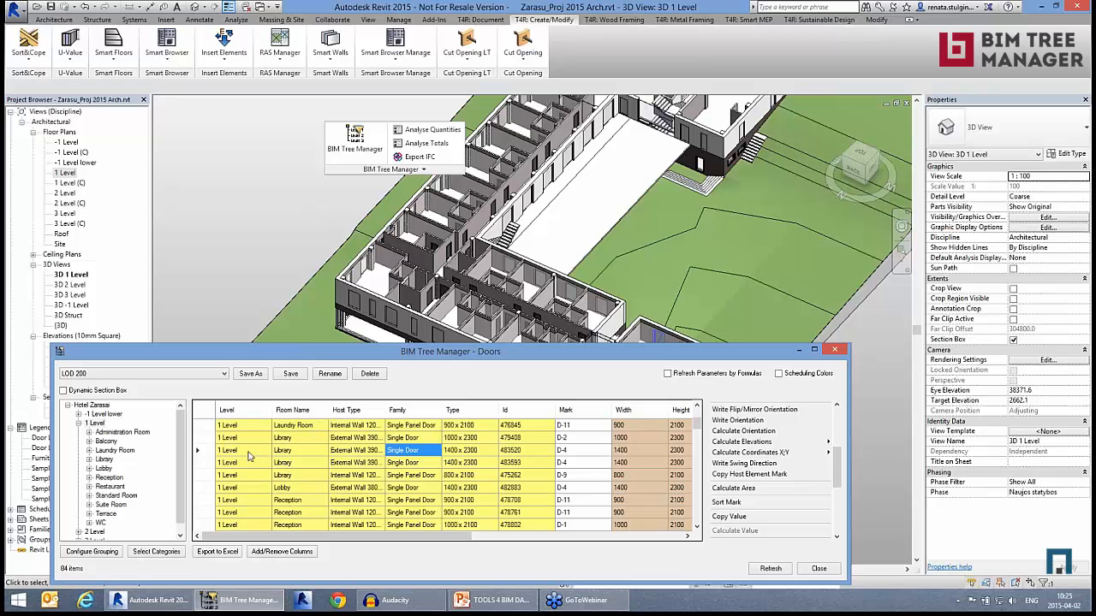
left_click(281, 454)
left_click(484, 450)
right_click(485, 454)
left_click(495, 451)
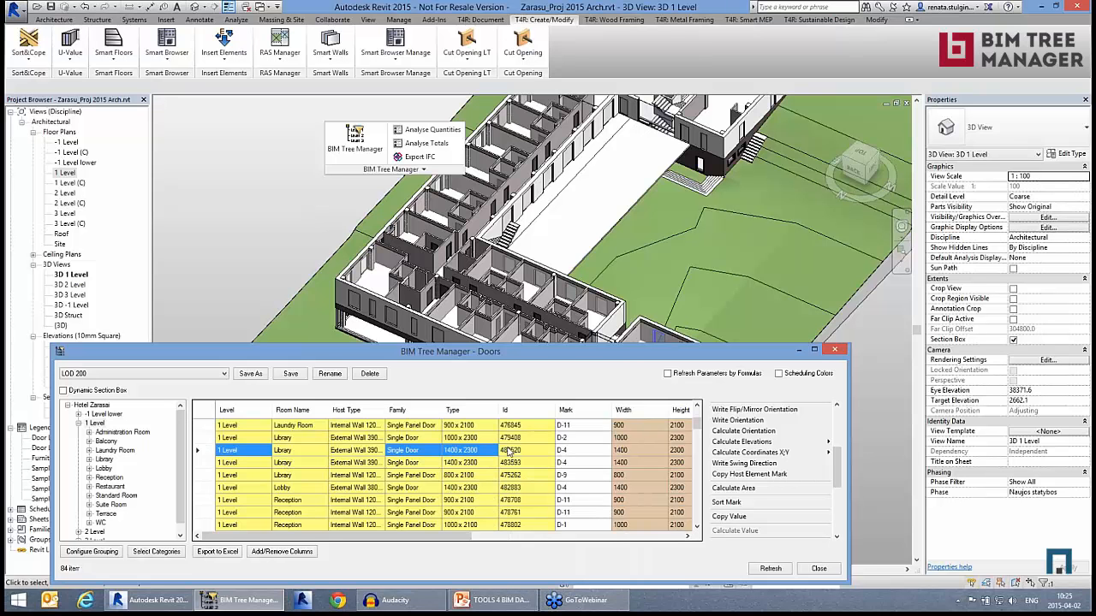
left_click(200, 417)
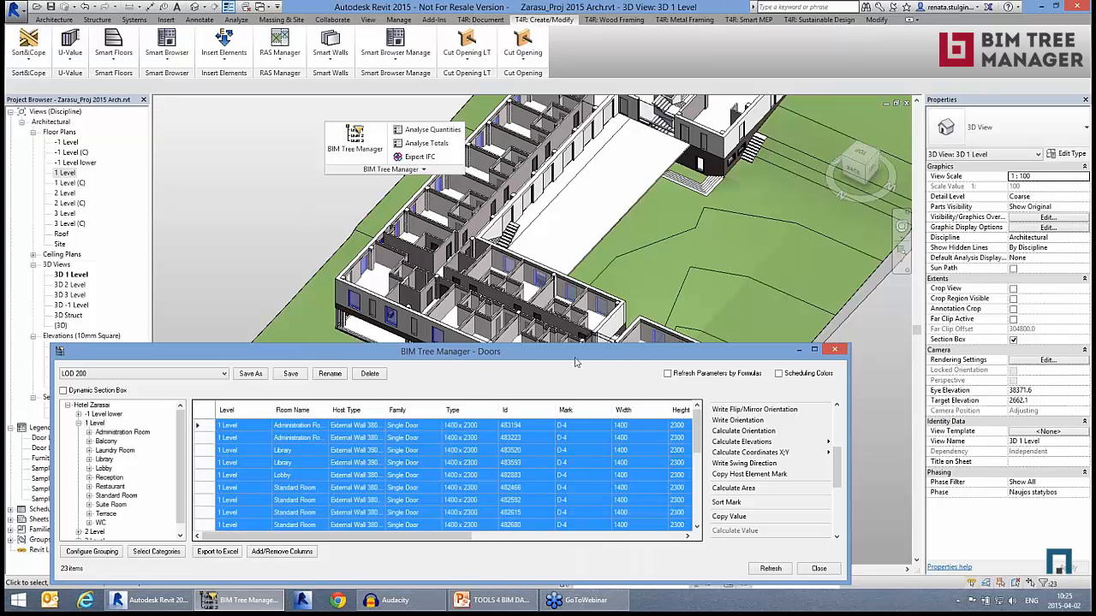
- Set the Manufacturer of all filtered 1400 x 2300 single doors to Simpson
left_click_drag(574, 360, 554, 349)
left_click_drag(428, 531, 637, 531)
left_click(411, 466)
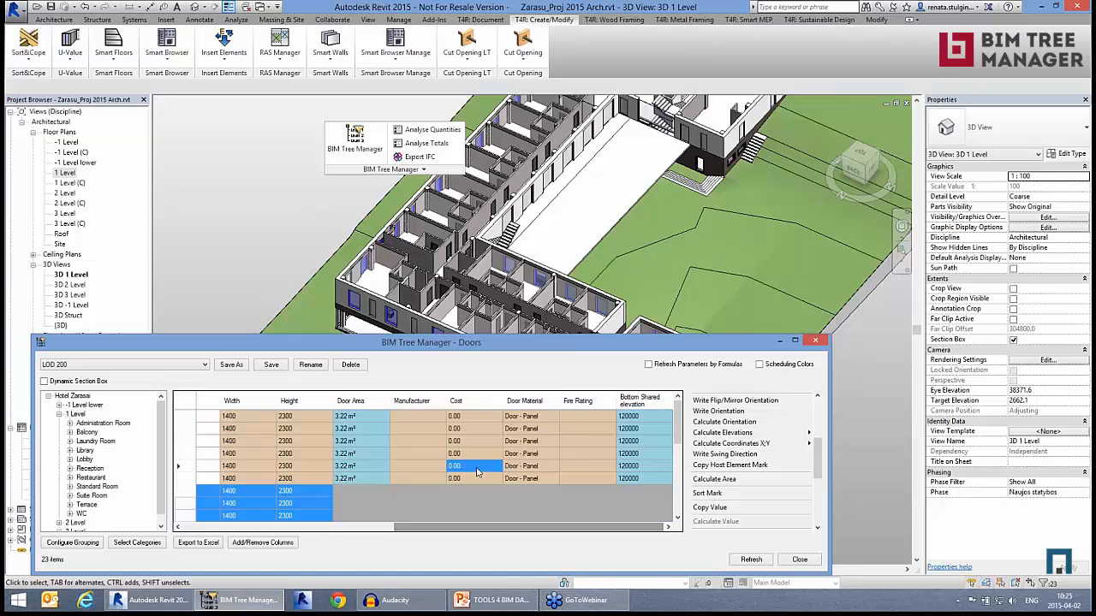
right_click(421, 466)
left_click(461, 433)
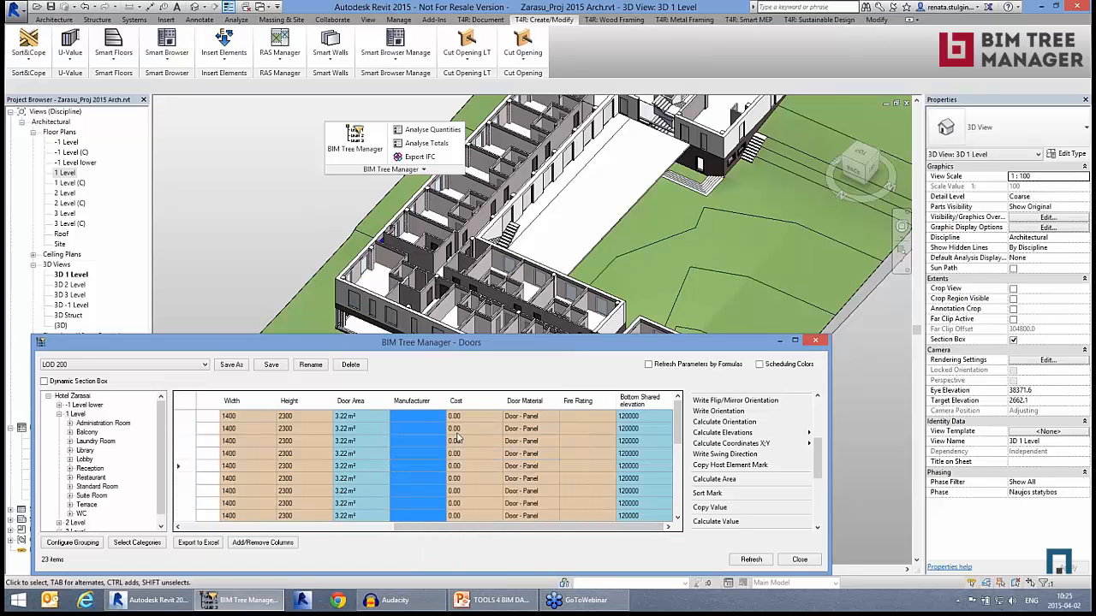
left_click_drag(818, 457, 818, 416)
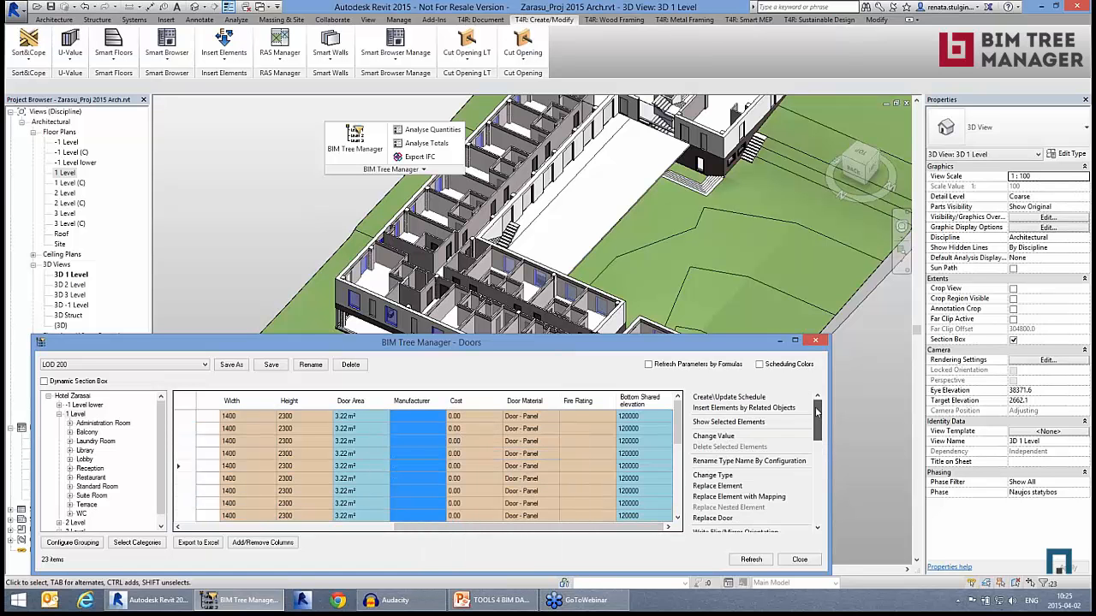
left_click(728, 437)
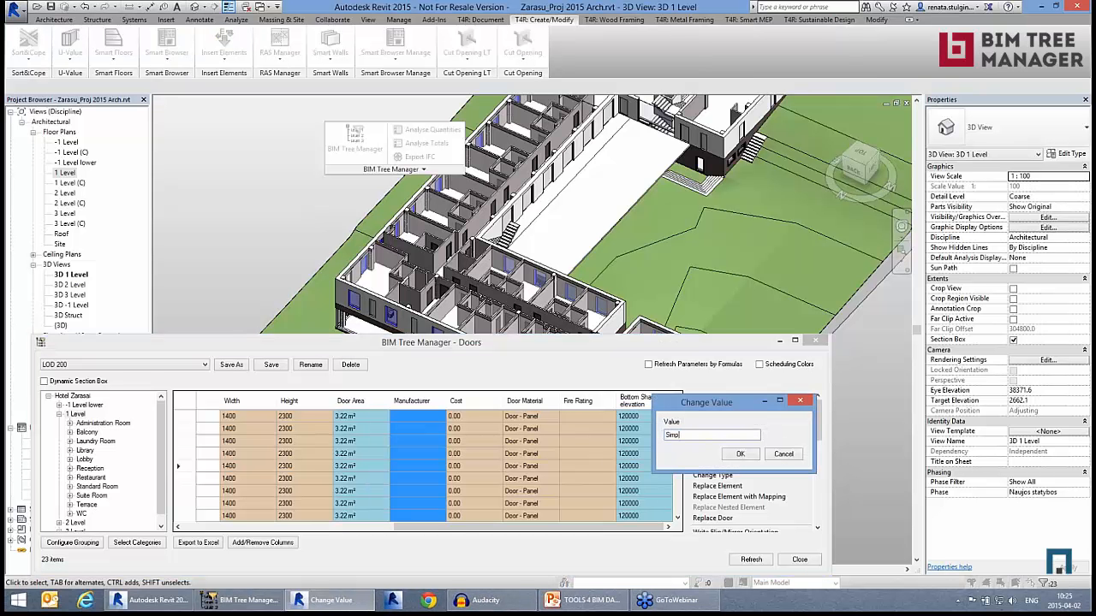
left_click(741, 455)
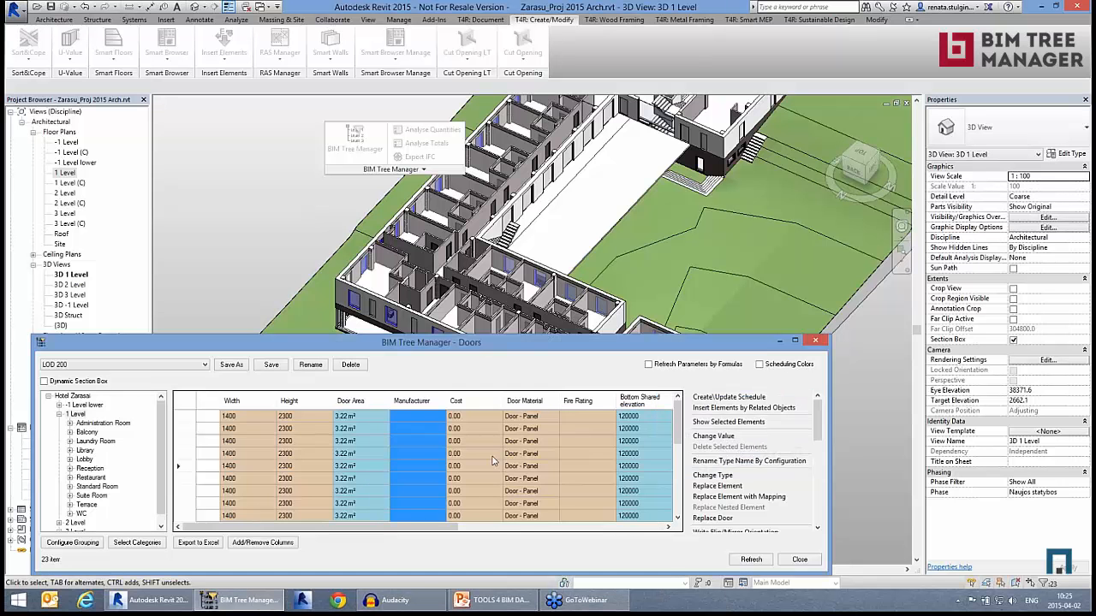
- Set the Cost of all filtered 1400 x 2300 single doors to 1200
left_click(505, 463)
right_click(505, 463)
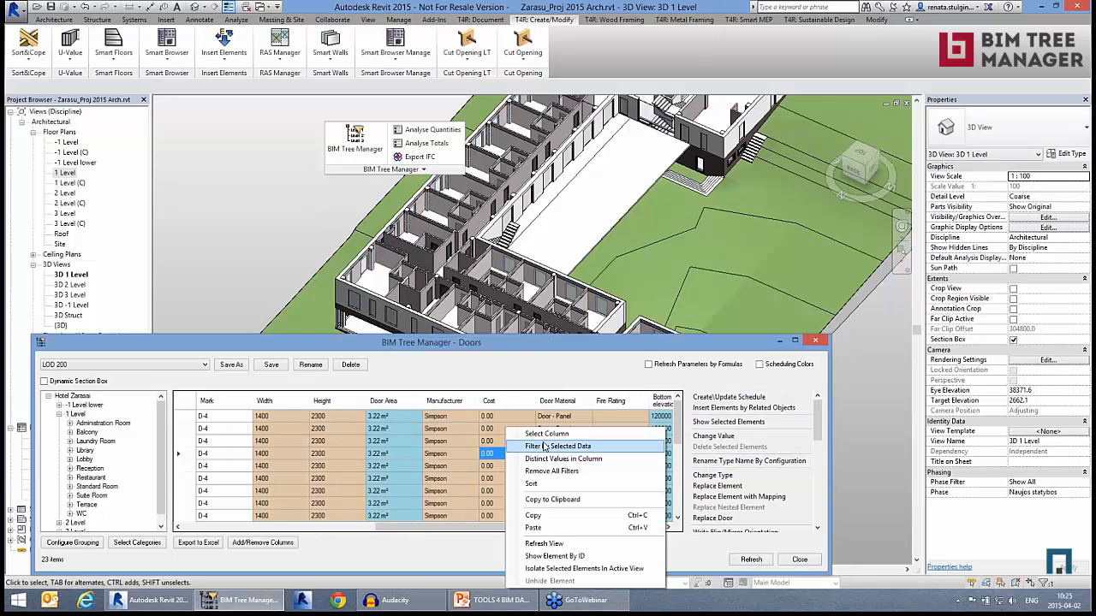
left_click(565, 438)
left_click(746, 441)
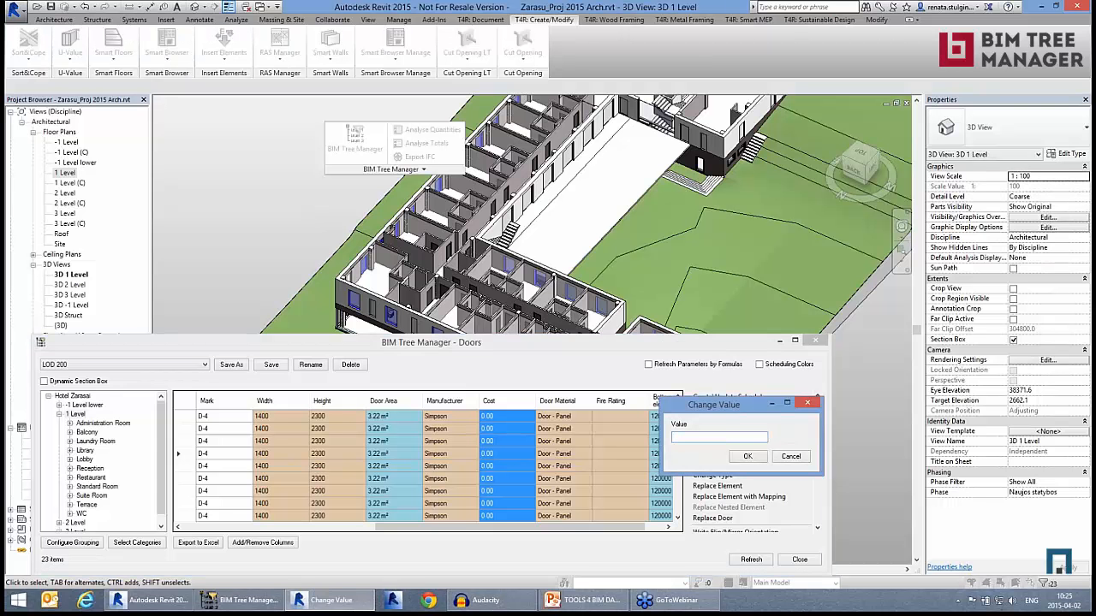
left_click(747, 456)
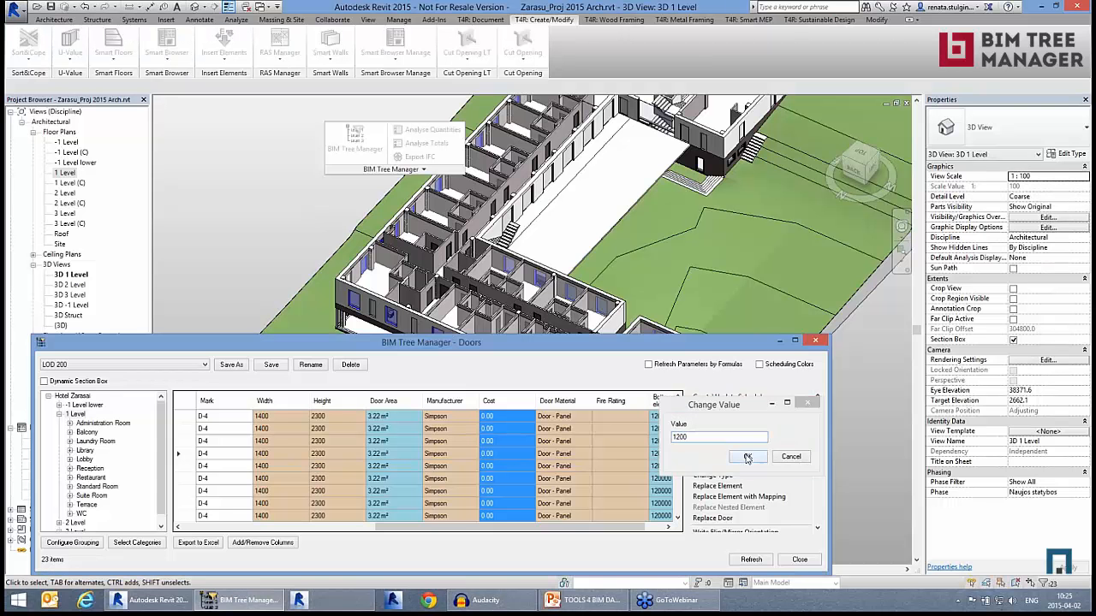
- Set the Fire Rating of all filtered 1400 x 2300 single doors to 120
right_click(612, 476)
left_click(652, 434)
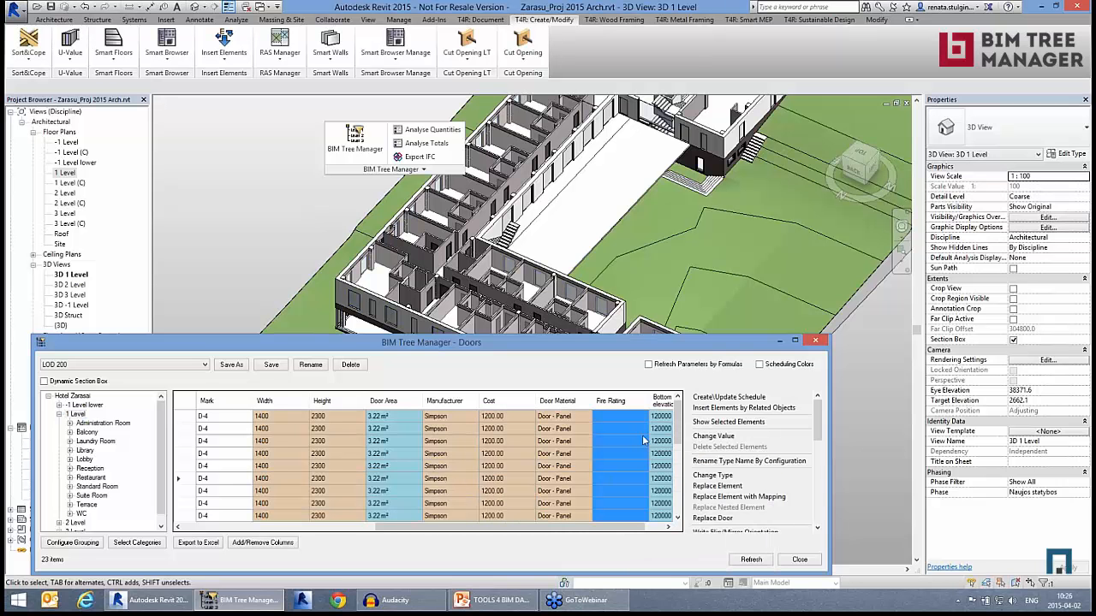
left_click(716, 441)
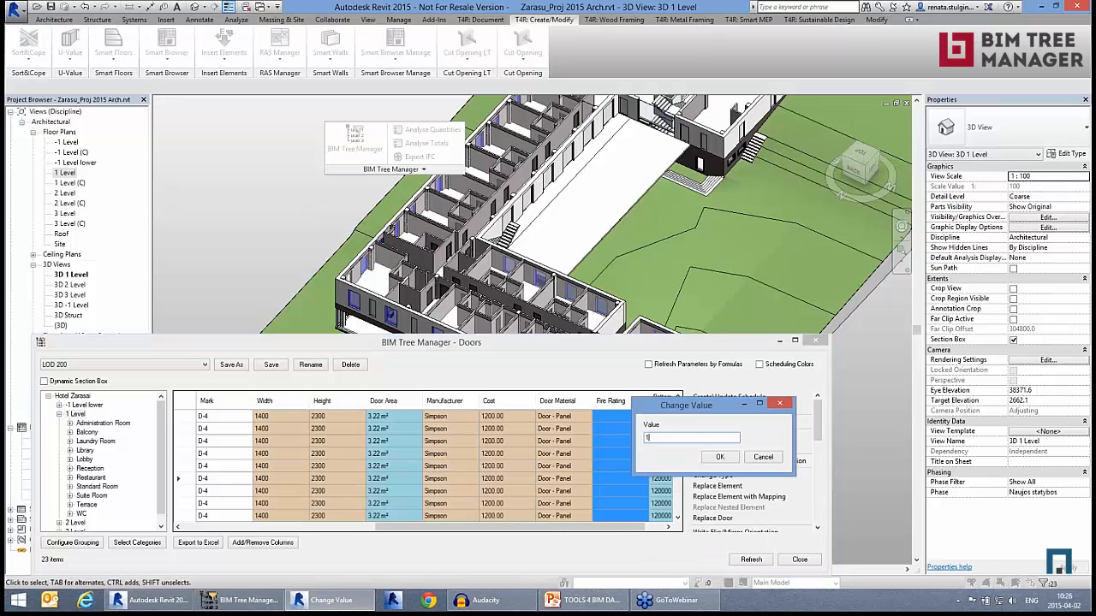
left_click(719, 457)
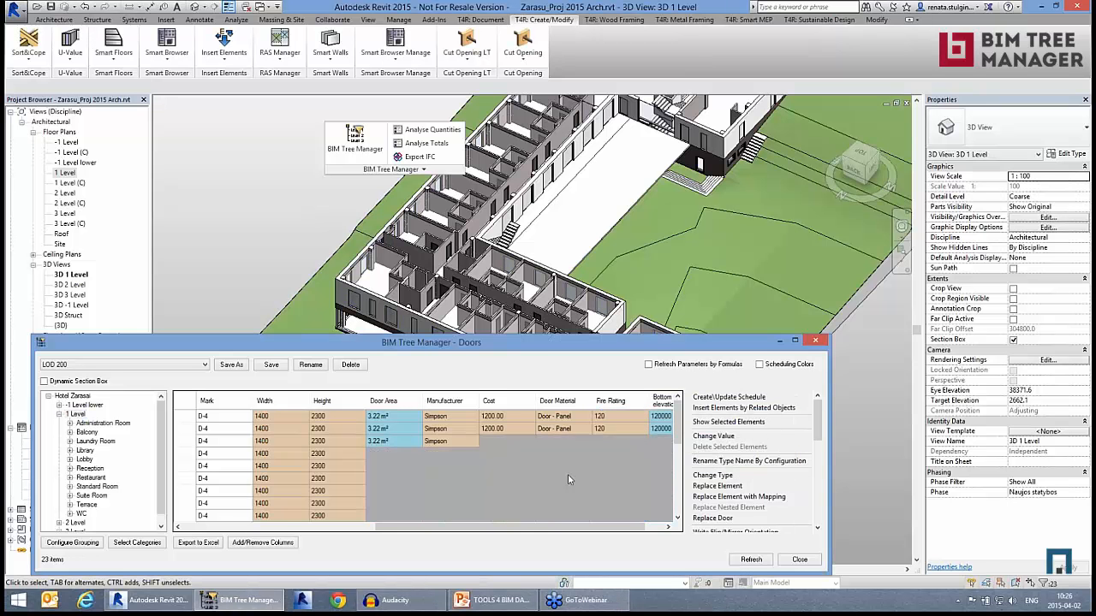
- Set the Door Material of all filtered 1400 x 2300 single doors to Wood Pine Yellow
right_click(567, 476)
left_click(609, 434)
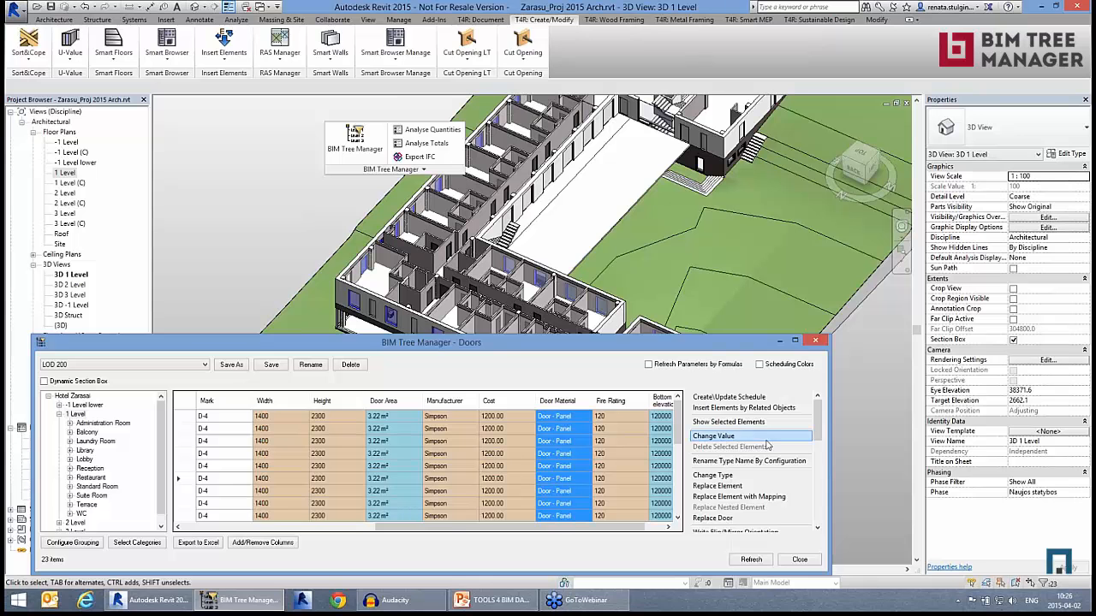
left_click(754, 442)
left_click_drag(829, 369, 829, 503)
left_click(755, 508)
left_click(768, 525)
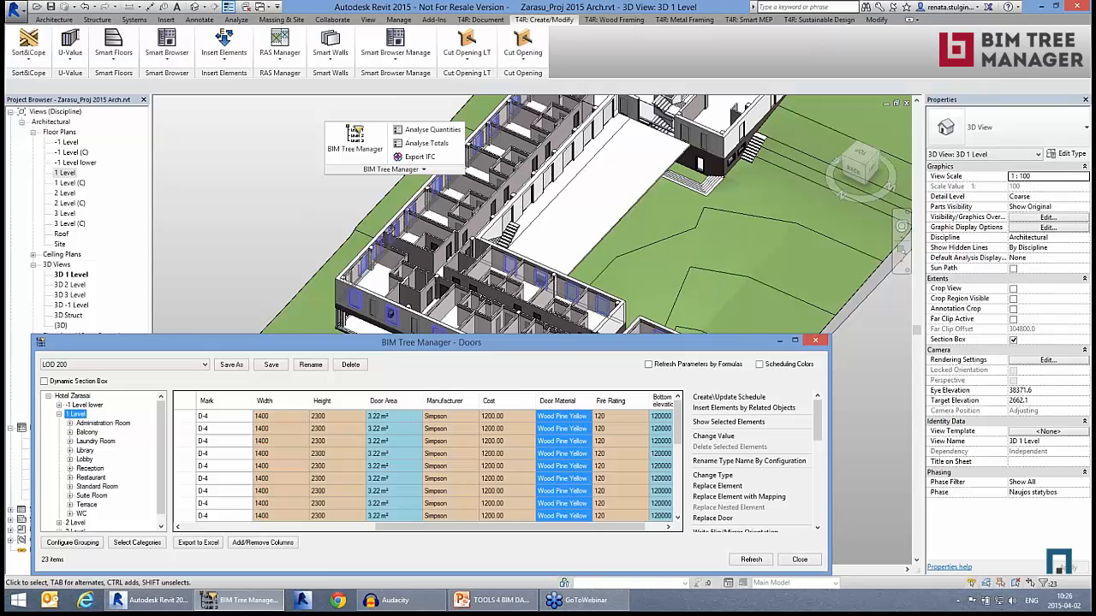
- Examine the 1400 x 2300 doors in the 3D view and their parameter values in the door table
left_click_drag(664, 345, 660, 443)
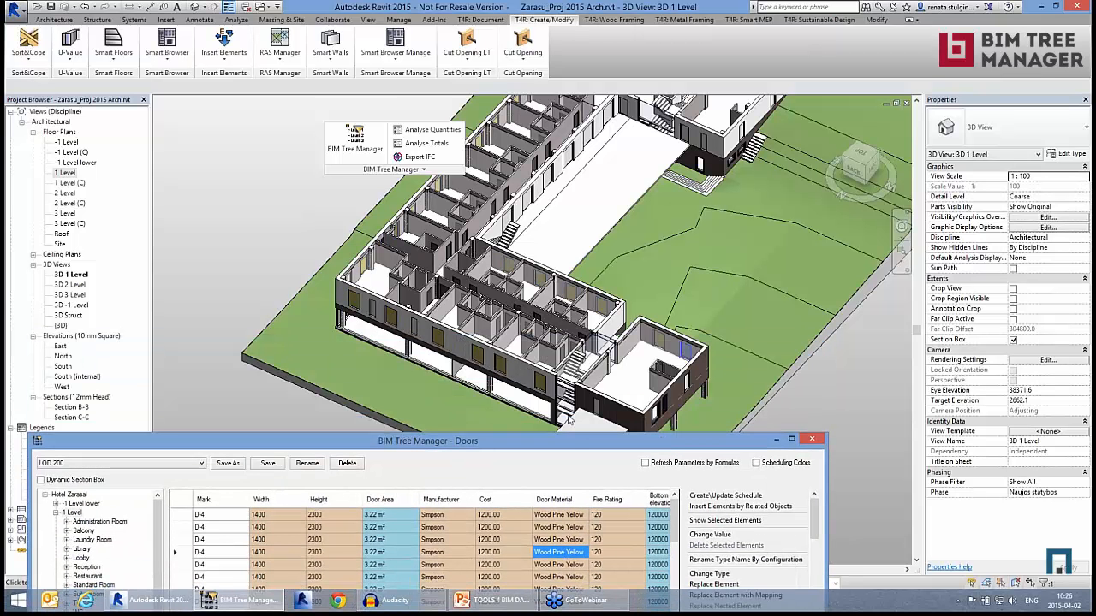
left_click_drag(578, 443, 577, 391)
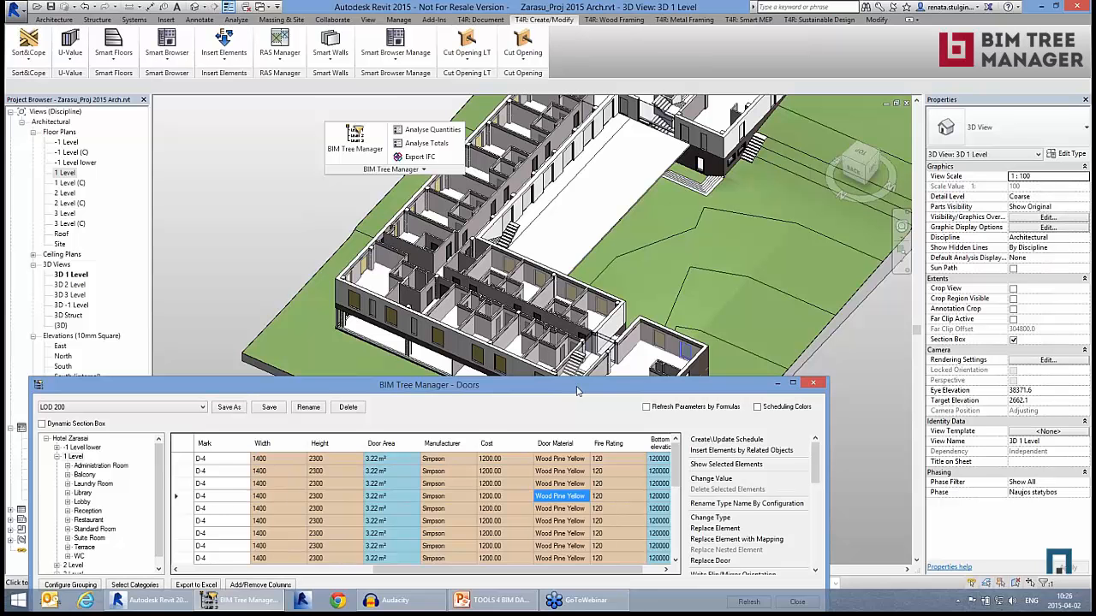
left_click_drag(577, 392, 573, 437)
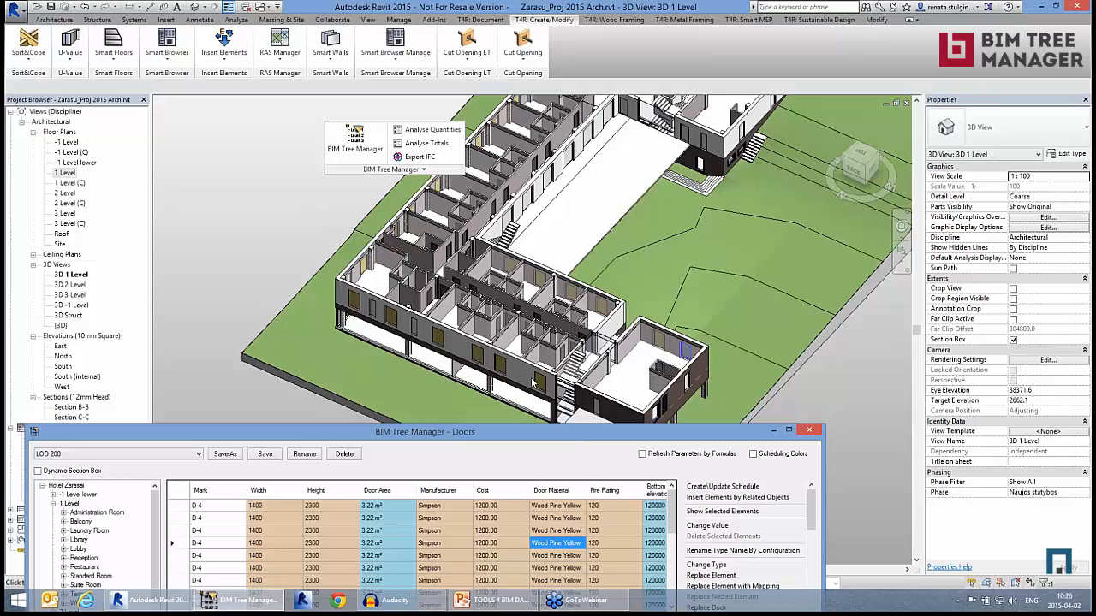
left_click_drag(540, 435, 547, 367)
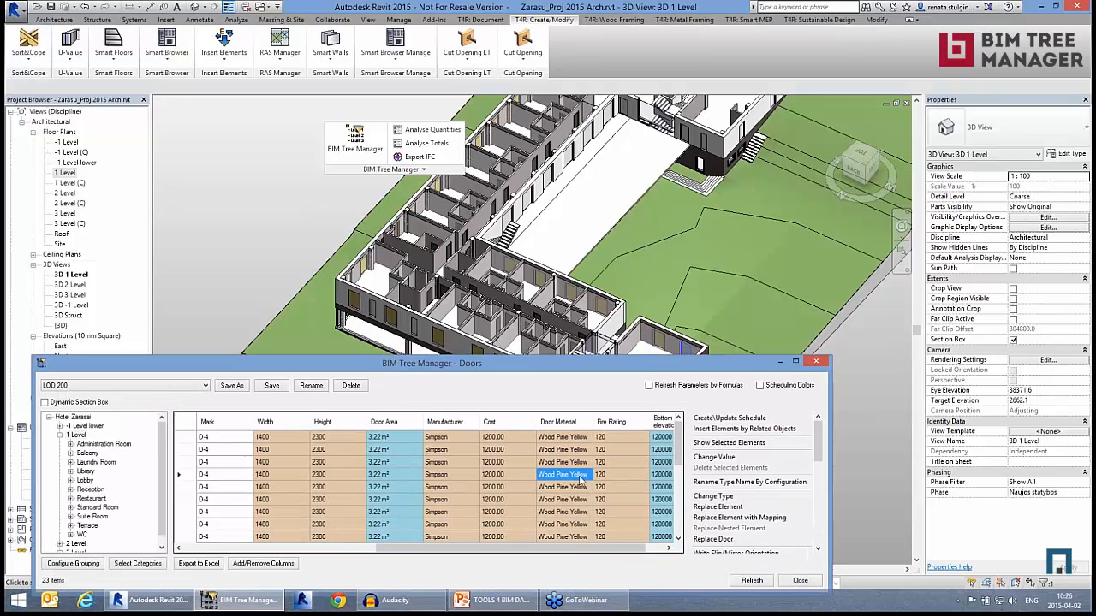
left_click(496, 476)
right_click(502, 479)
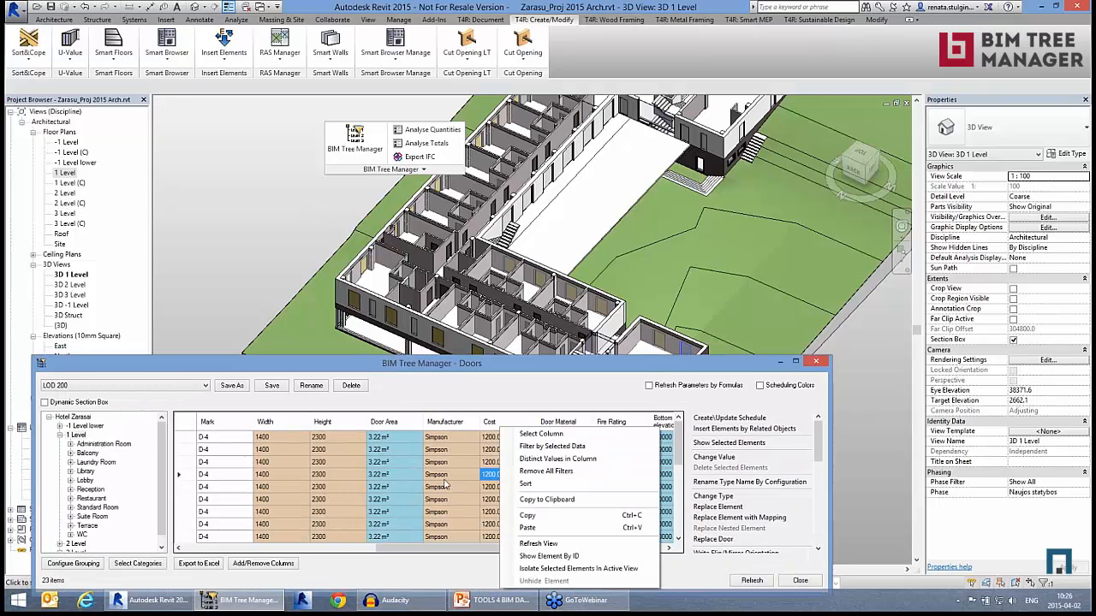
left_click(446, 487)
left_click(616, 488)
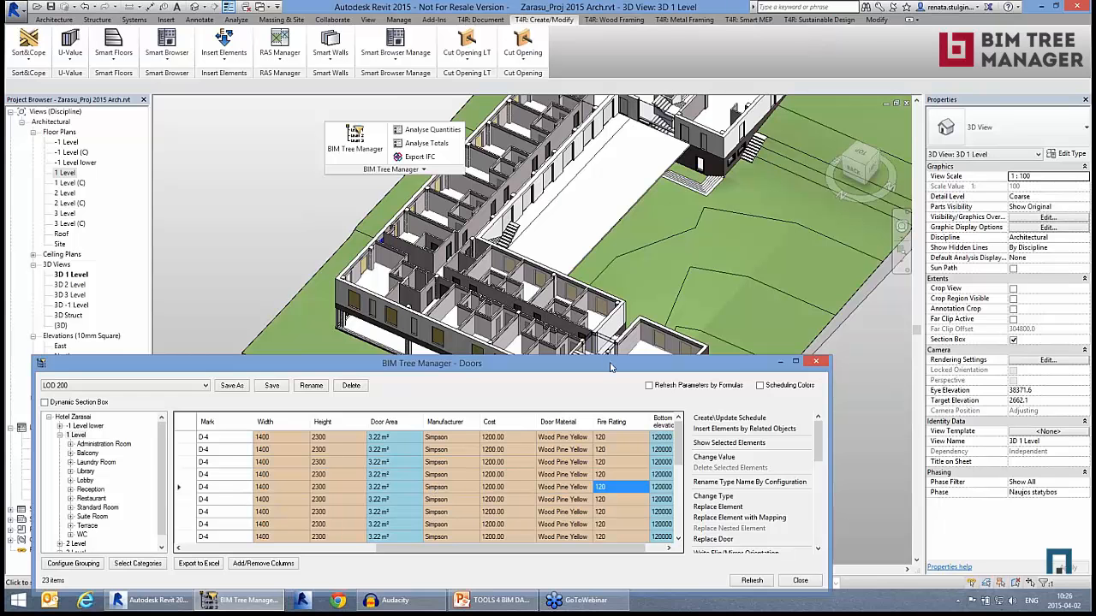
left_click_drag(611, 363, 565, 392)
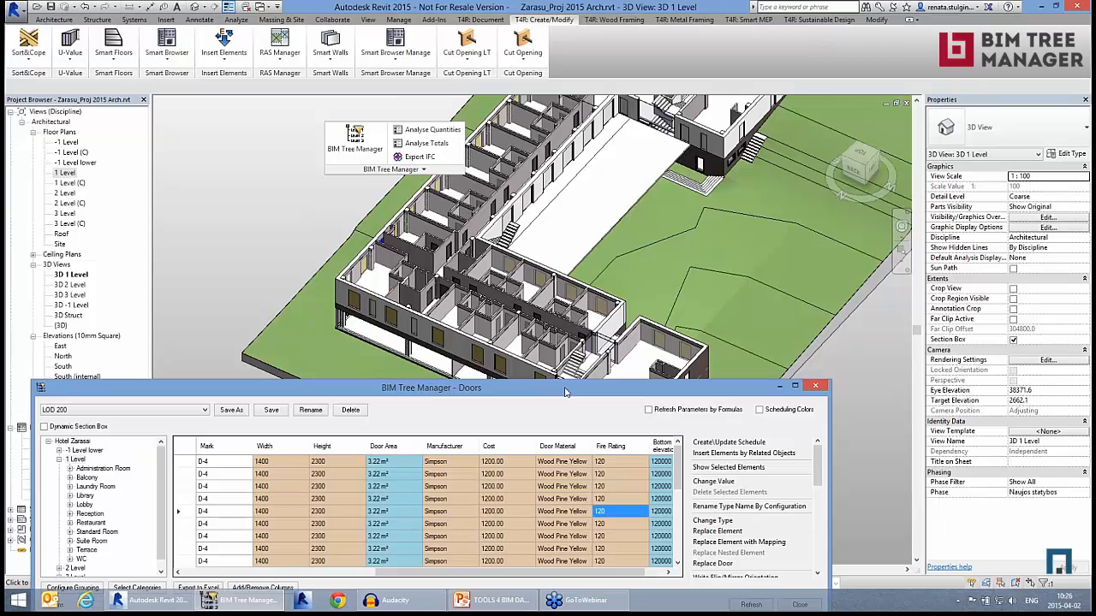
- Select all filtered 1400 x 2300 single doors and choose Double Glass Door: 1400 x 2300 as their replacement with mapping
left_click(506, 524)
right_click(514, 525)
left_click(557, 433)
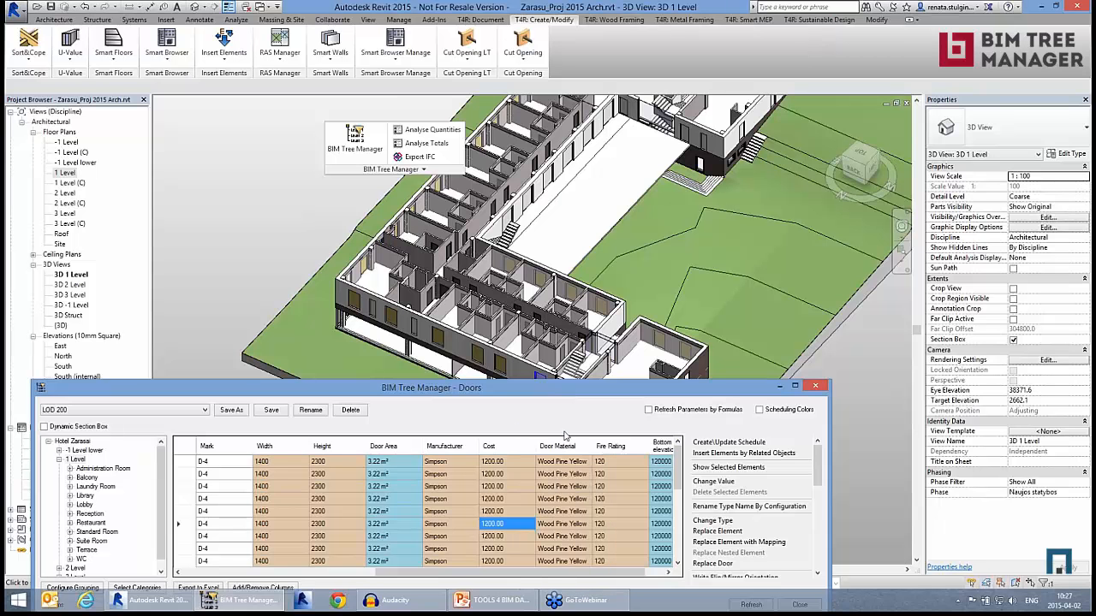
scroll(770, 489, "down", 3)
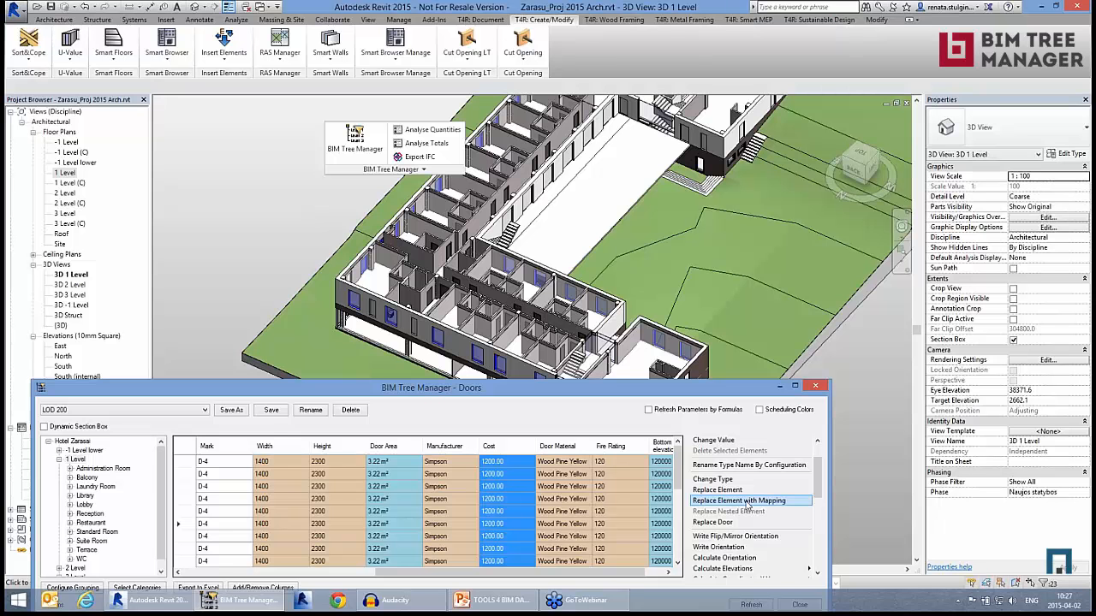
left_click(746, 506)
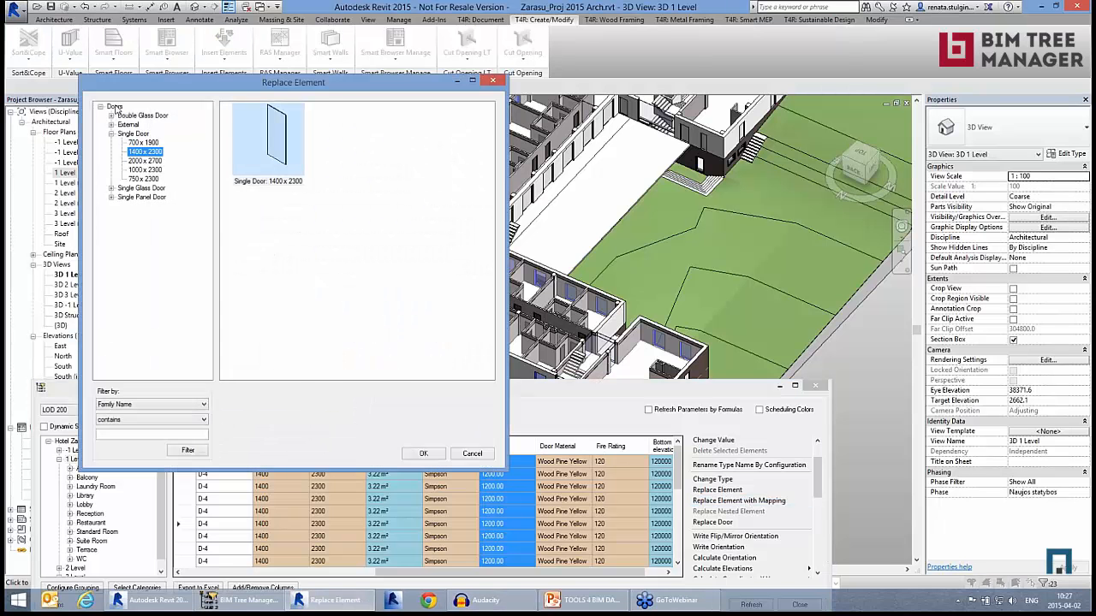
left_click(115, 107)
left_click(273, 159)
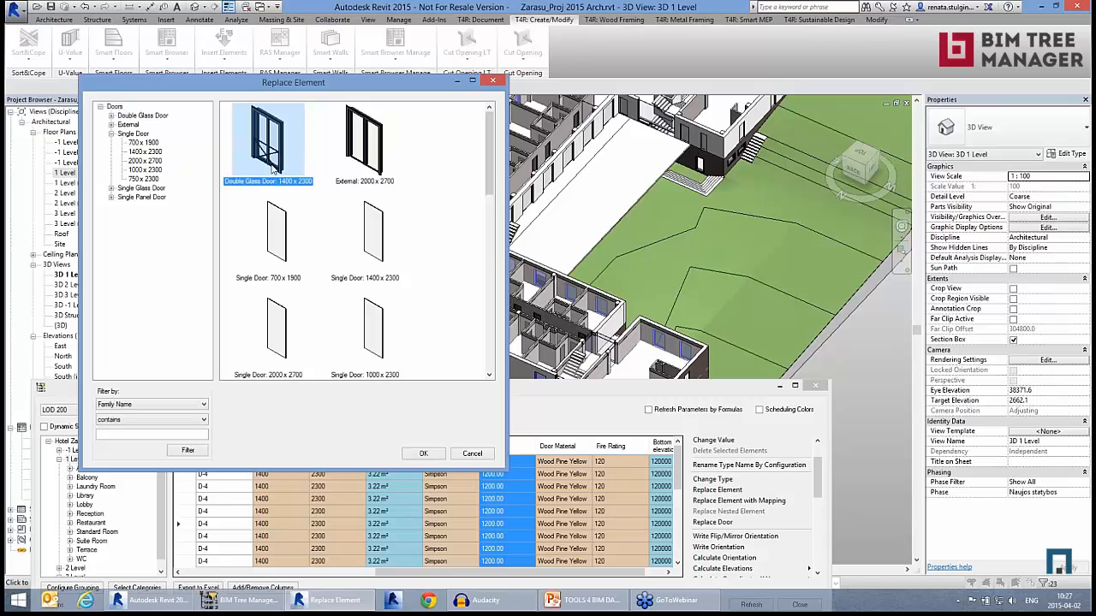
left_click(423, 454)
- Add the Width, Door Material and Height parameters to the fields mapped for the door replacement
left_click(263, 588)
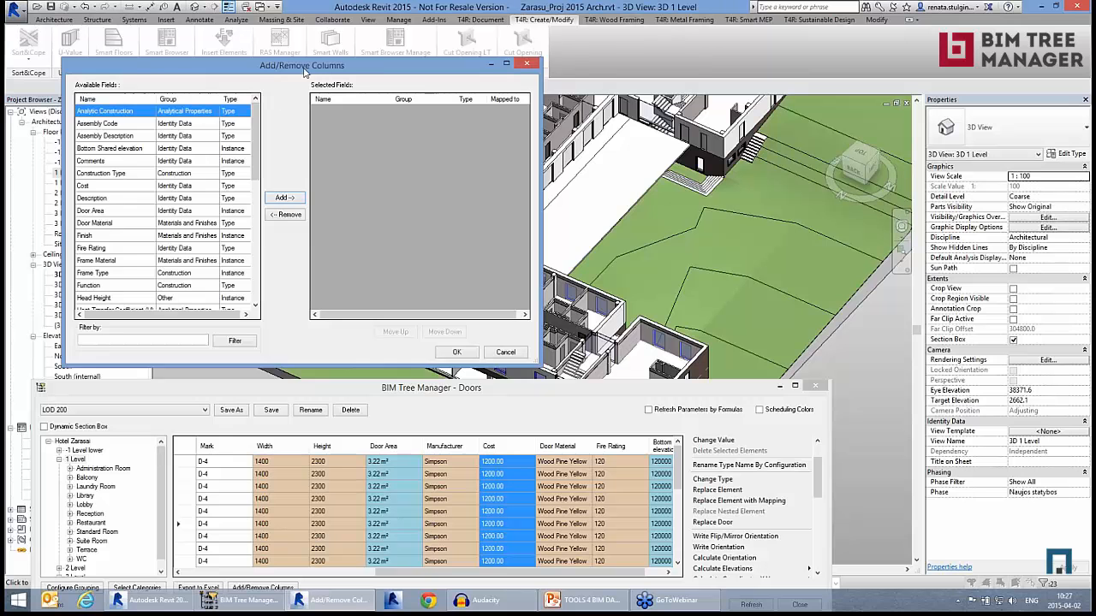
left_click_drag(306, 66, 405, 102)
left_click_drag(359, 202, 358, 169)
left_click(215, 332)
left_click(386, 235)
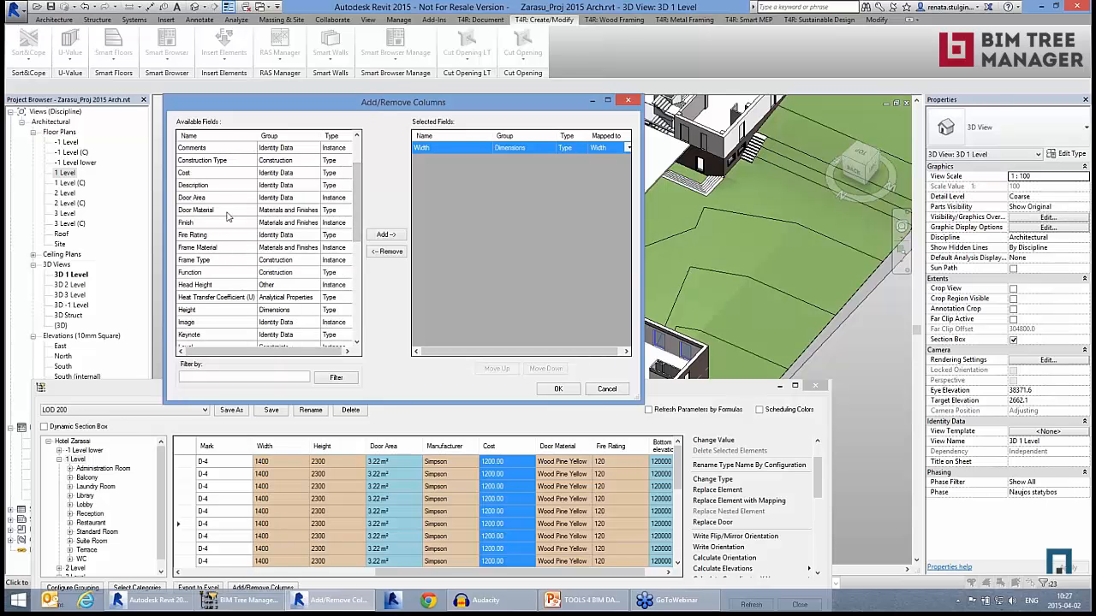
left_click(224, 209)
left_click(386, 234)
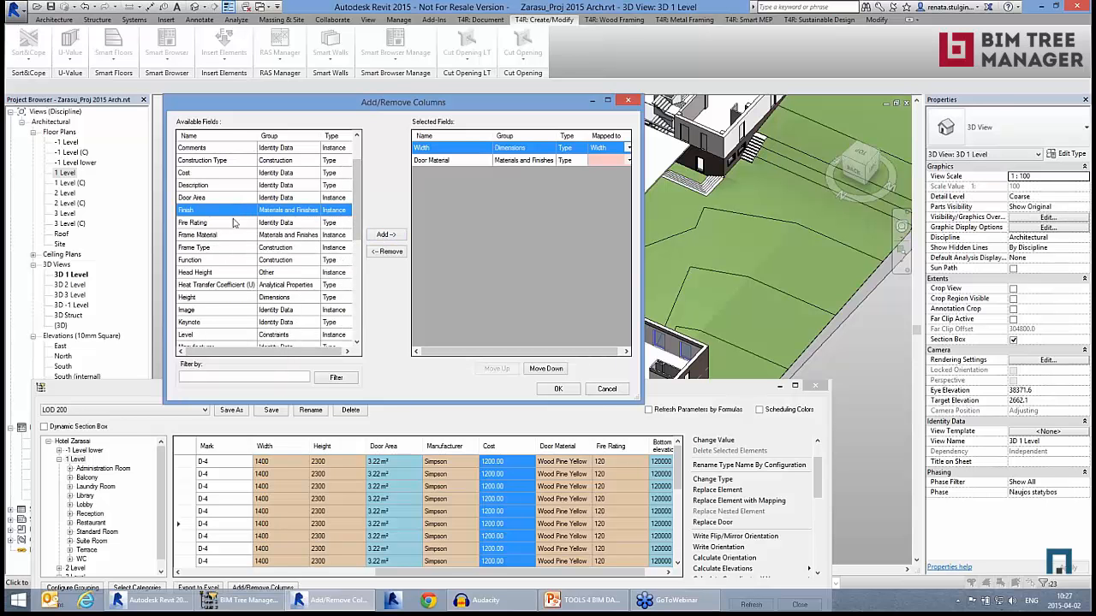
left_click(233, 274)
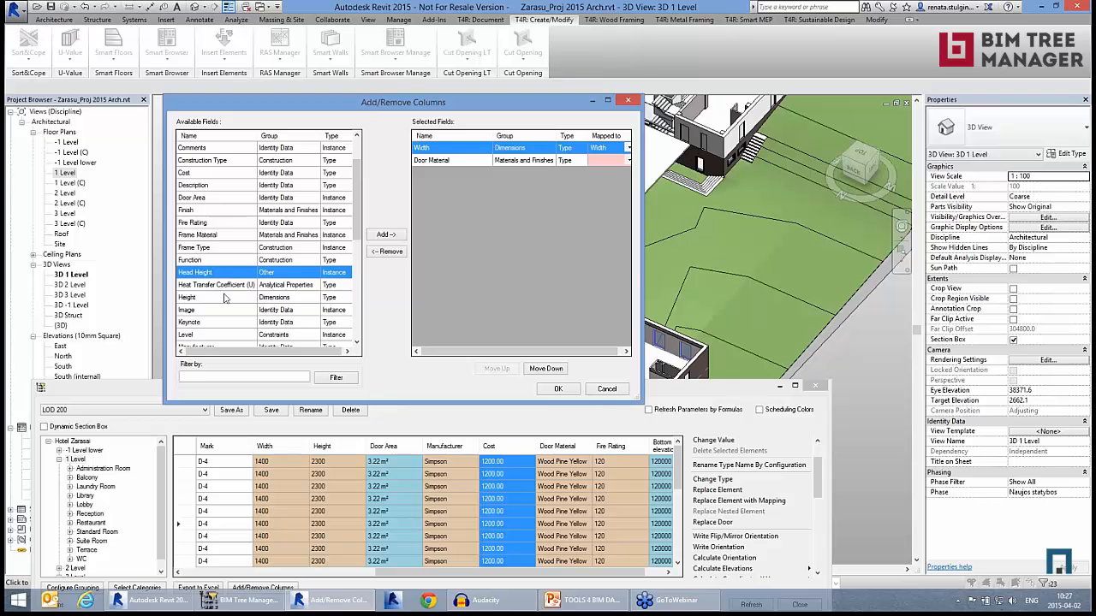
left_click(228, 297)
left_click(385, 235)
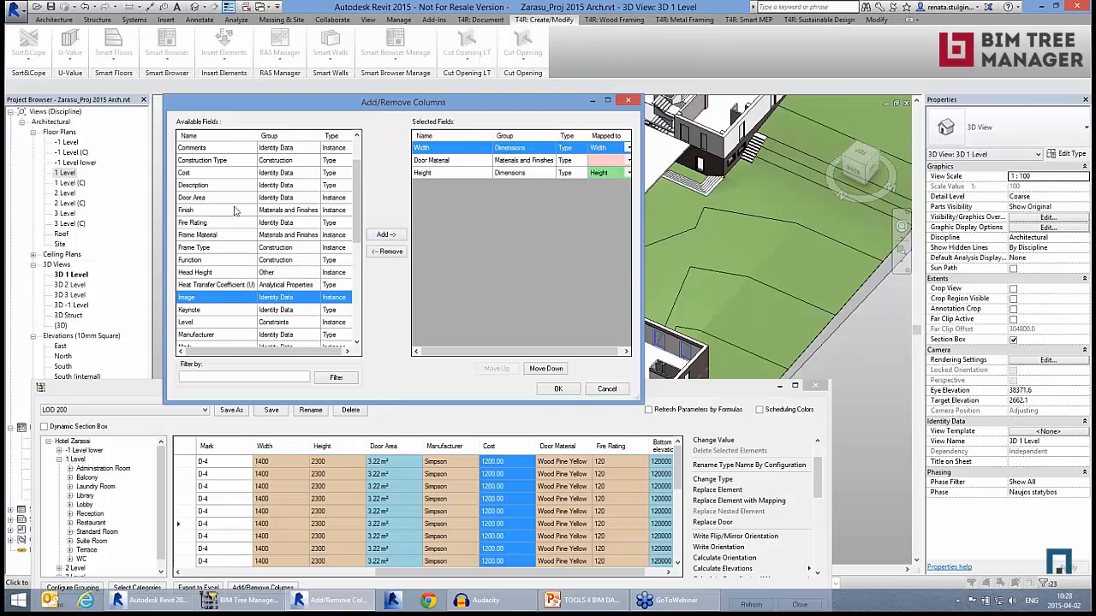
- Add the Manufacturer, Fire Rating and Cost parameters to the fields mapped for the door replacement
left_click(235, 322)
scroll(241, 271, "down", 1)
left_click(247, 298)
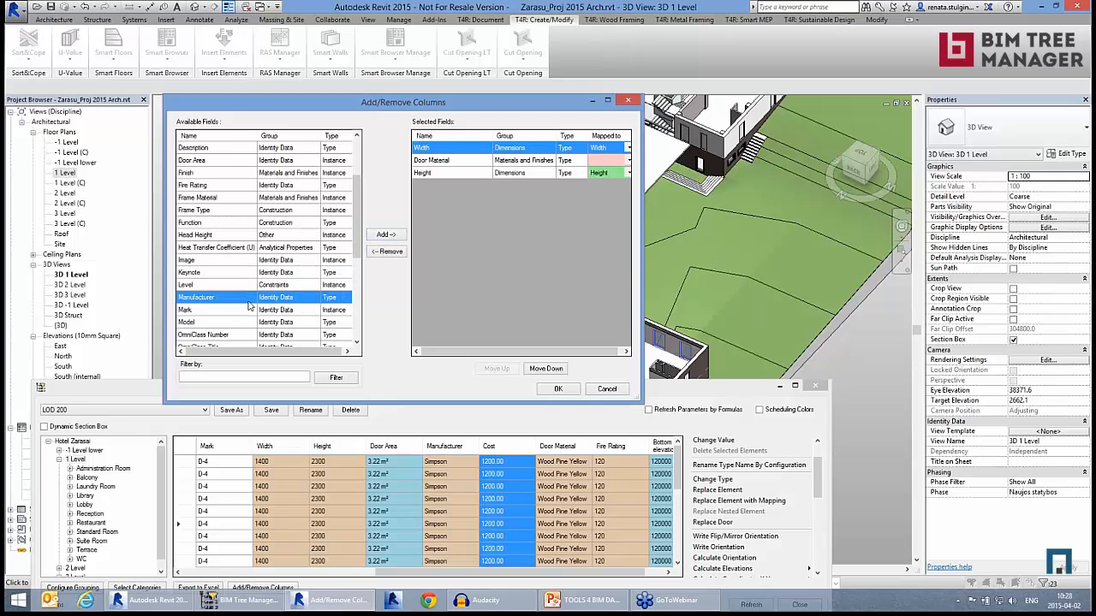
double_click(248, 300)
left_click(244, 310)
scroll(241, 313, "down", 3)
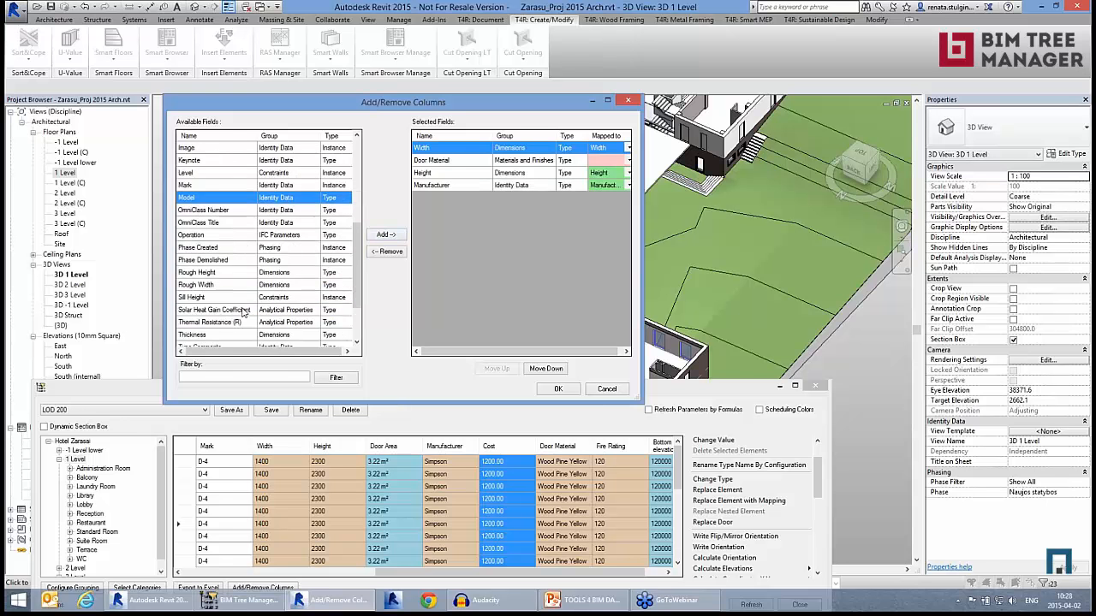
scroll(242, 313, "down", 1)
left_click(224, 261)
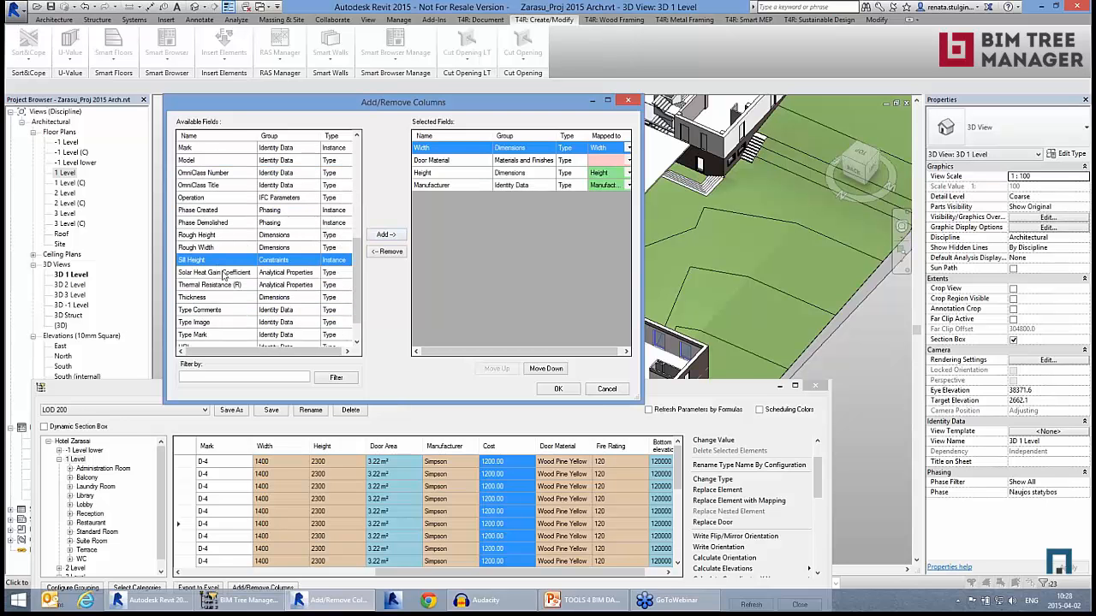
scroll(225, 282, "up", 7)
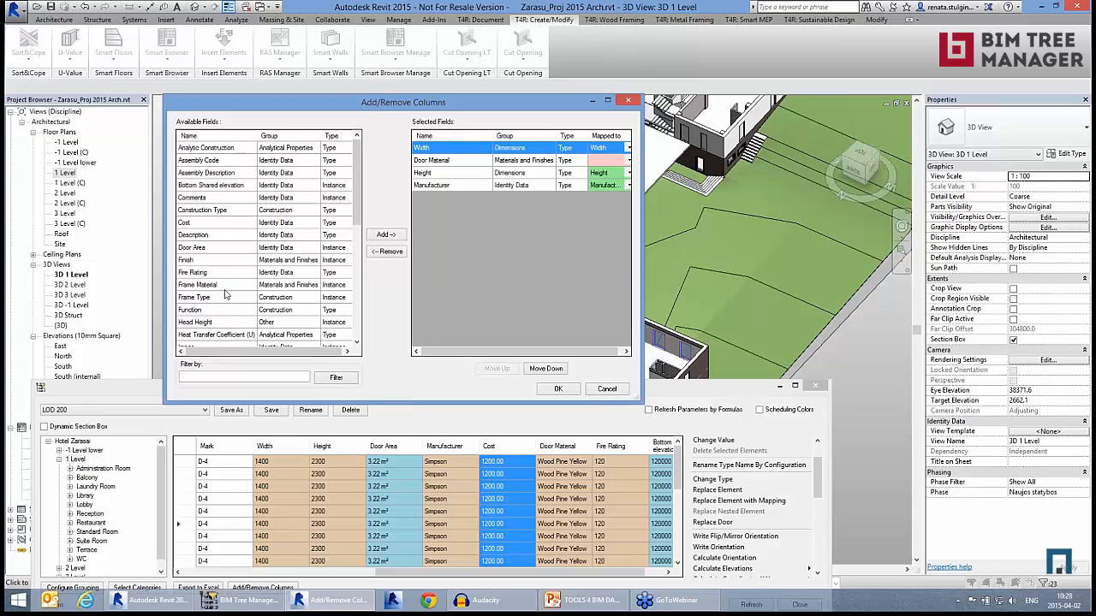
left_click(221, 272)
left_click(385, 234)
left_click(231, 222)
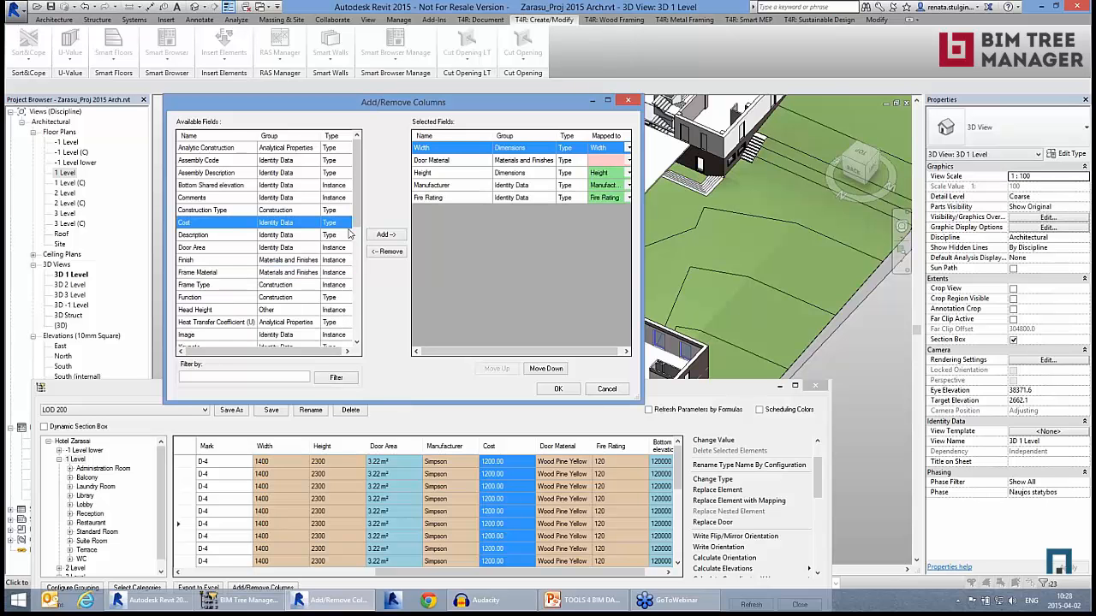
left_click(392, 235)
- Map the Door Material parameter to Frame and apply the replacement with the mapped fields
left_click_drag(640, 224, 655, 224)
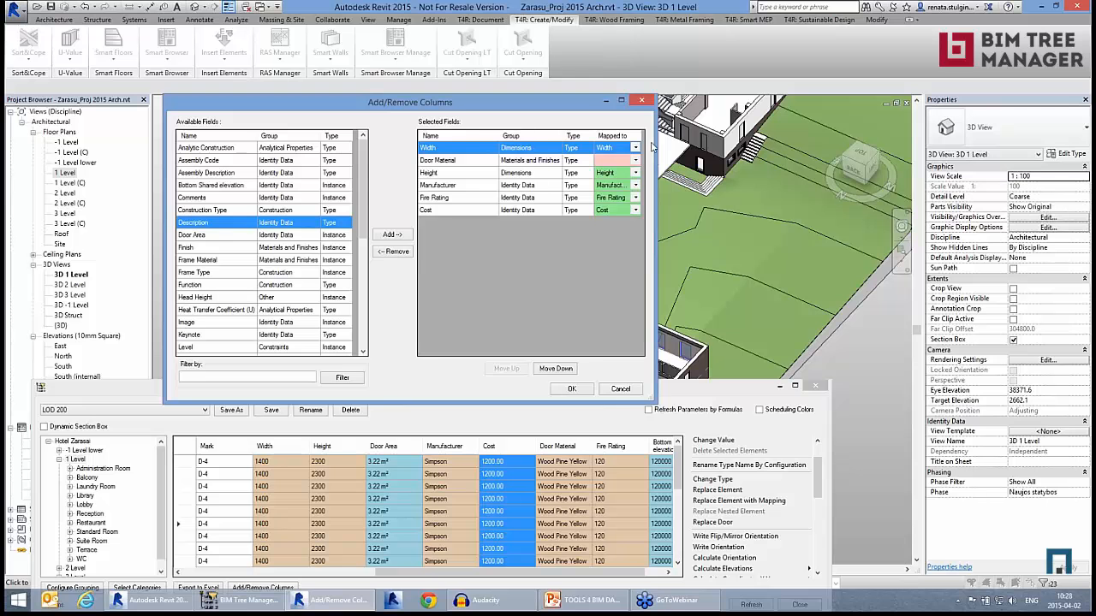
left_click_drag(655, 154, 691, 139)
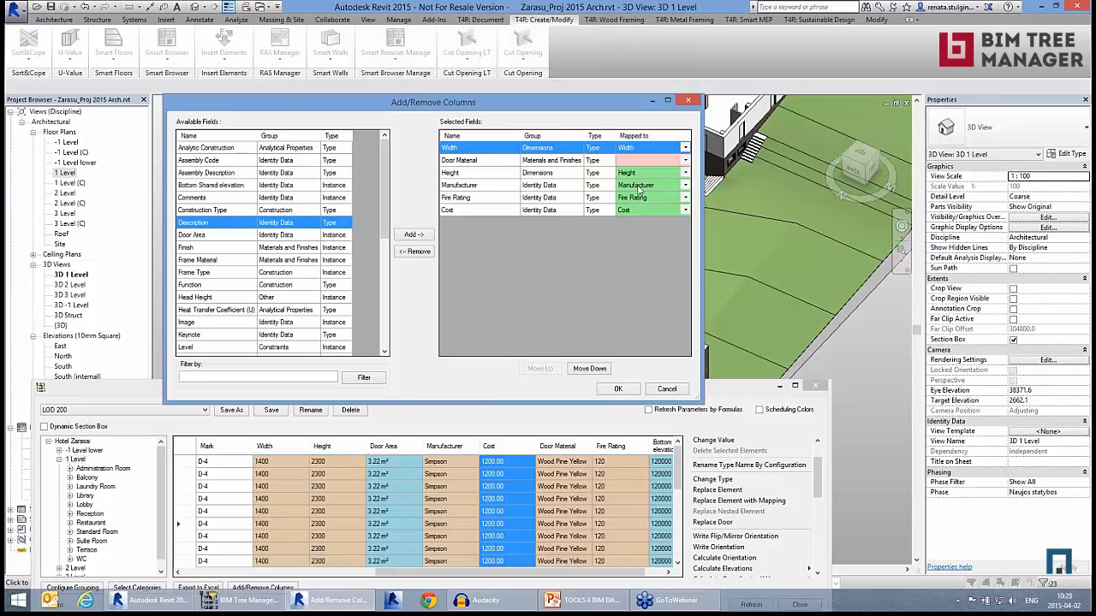
left_click(463, 189)
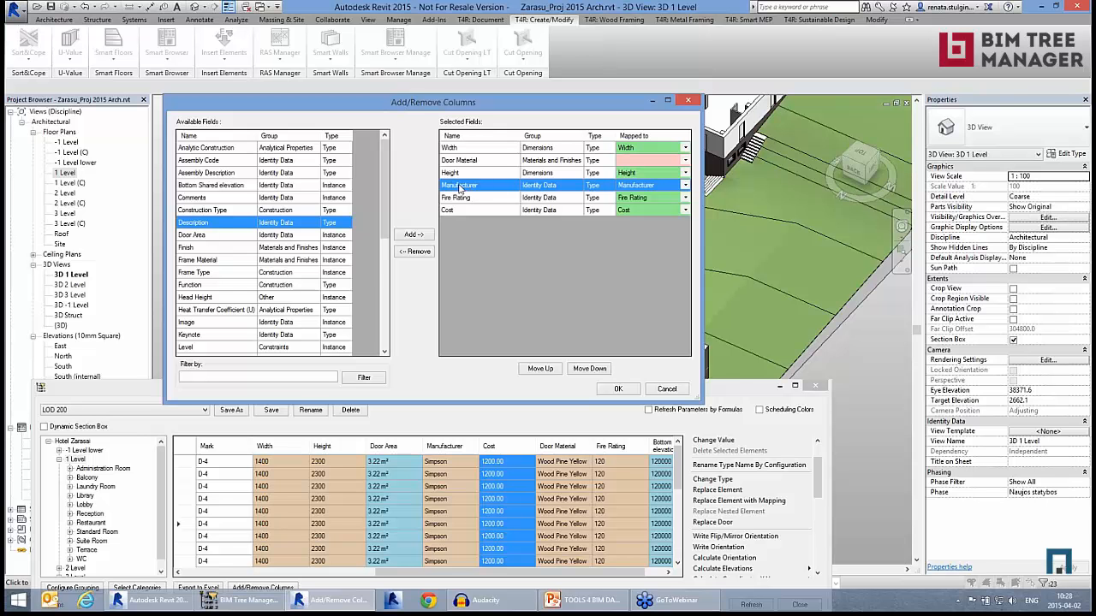
left_click(686, 186)
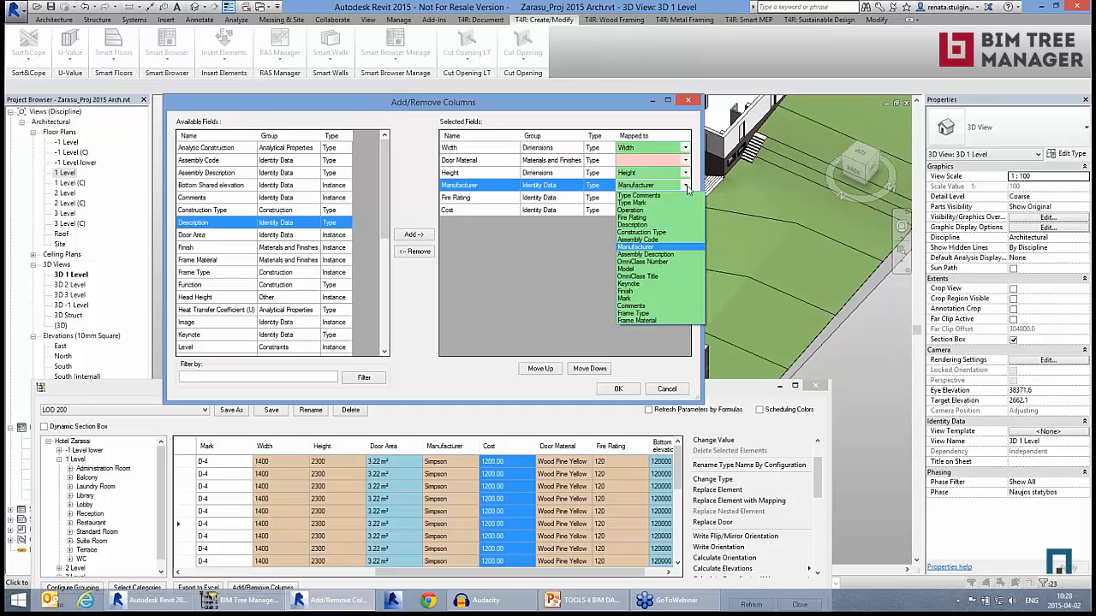
left_click(687, 188)
left_click(505, 164)
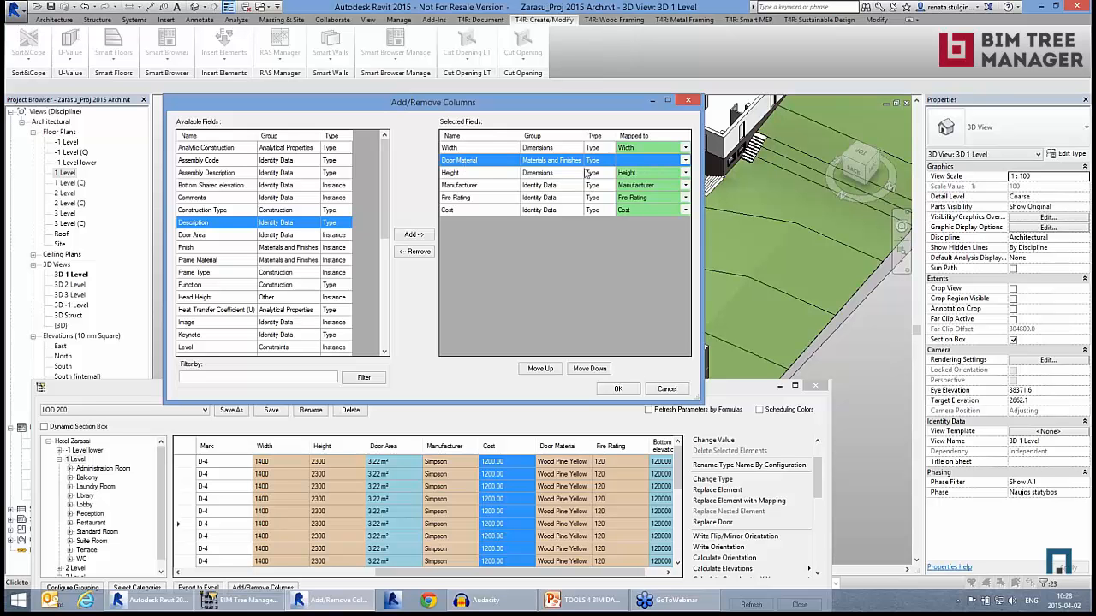
left_click(654, 173)
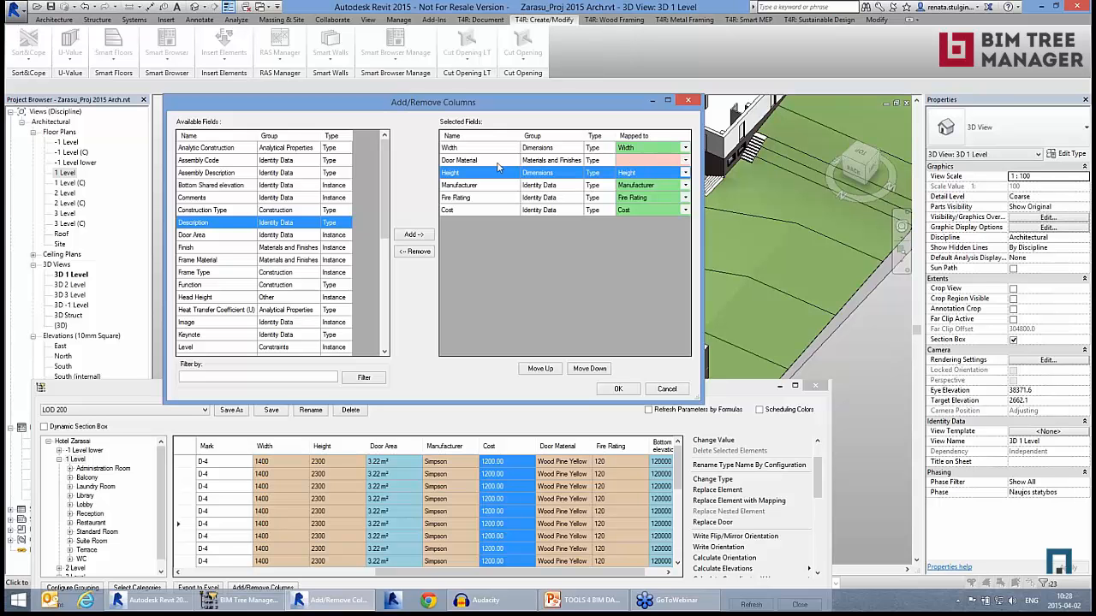
left_click(499, 162)
left_click(686, 160)
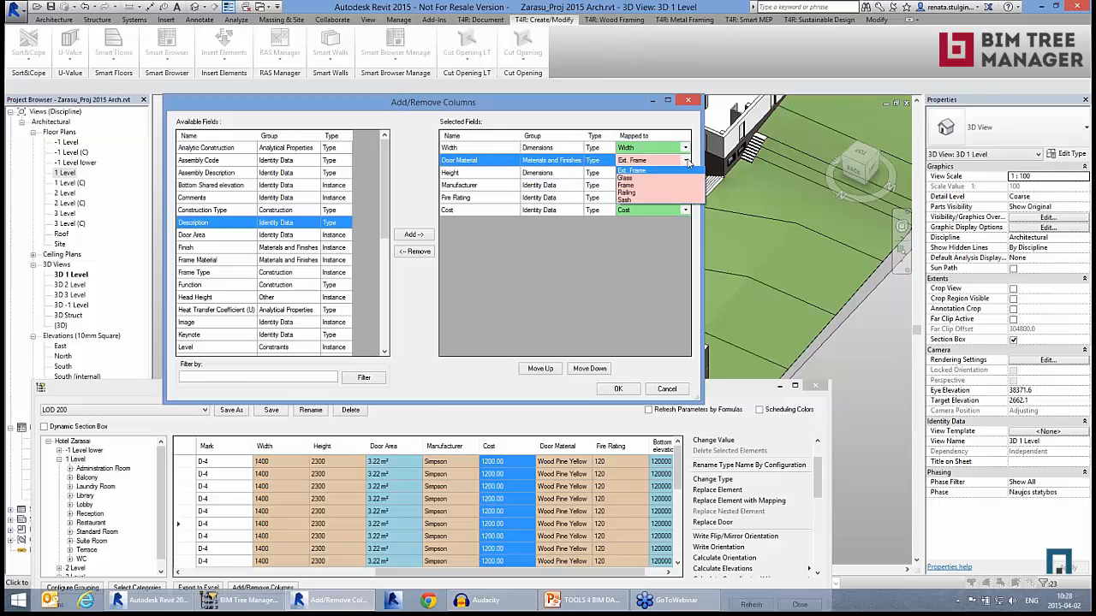
left_click(648, 186)
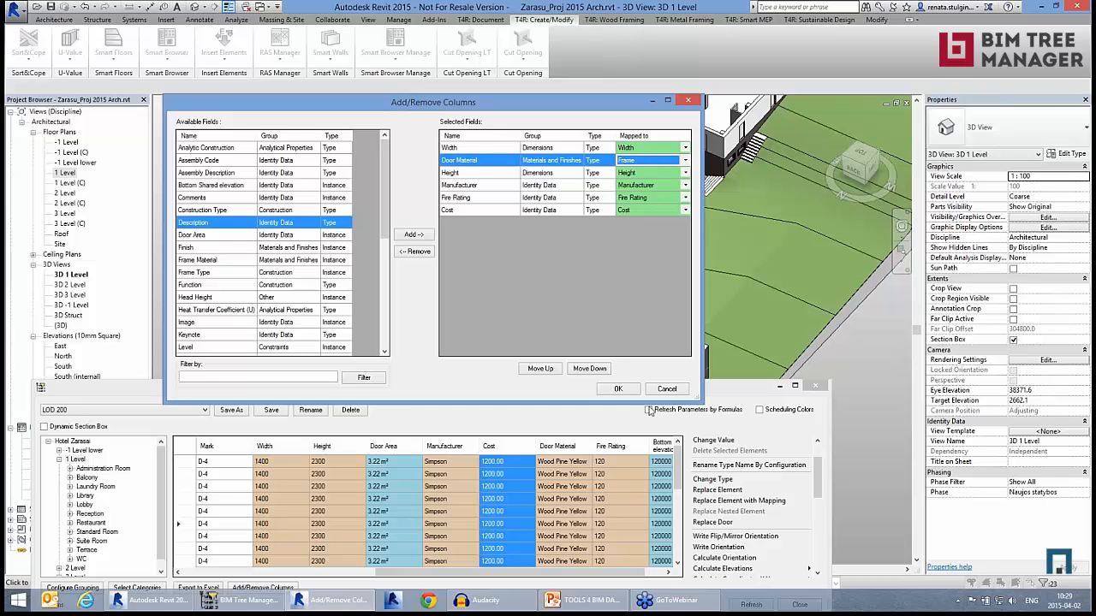
left_click(617, 389)
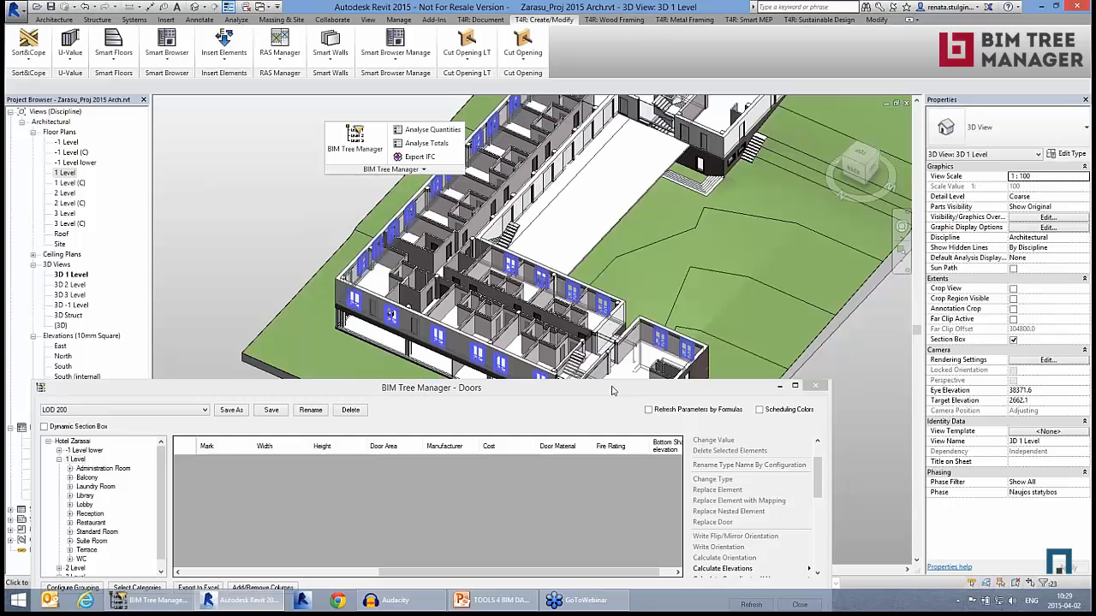
- List the 1 Level doors again and inspect the replaced double glass doors up close in the 3D view
left_click(94, 479)
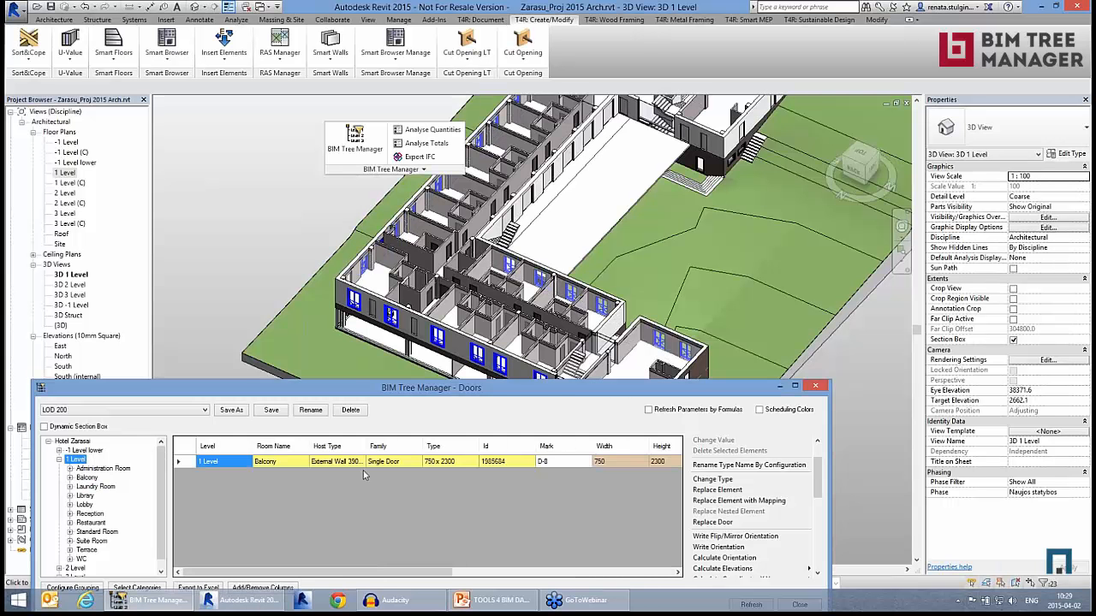
left_click_drag(387, 387, 389, 476)
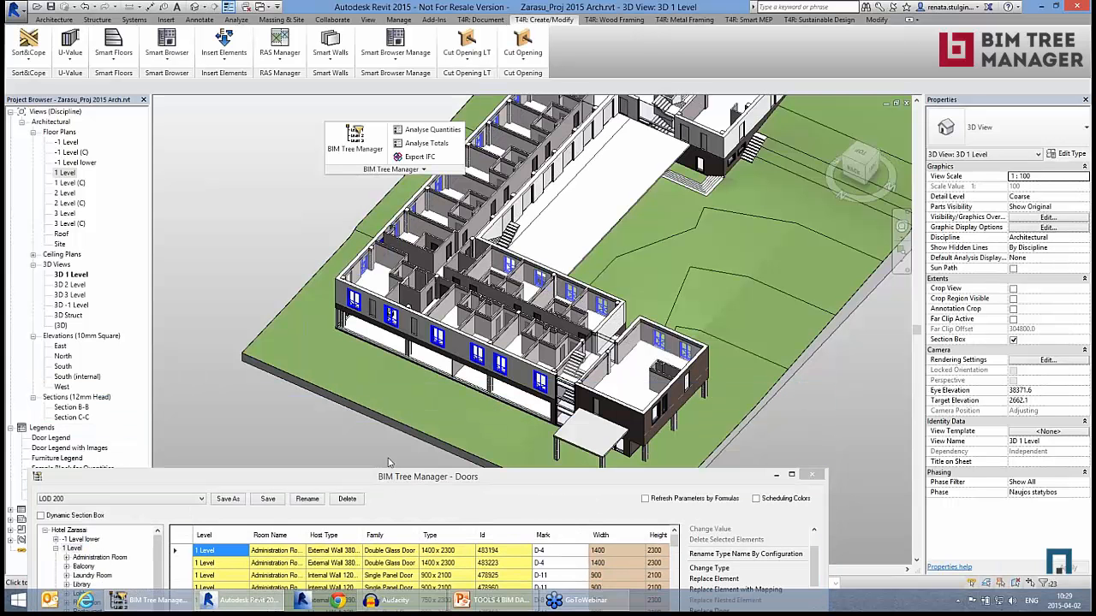
scroll(635, 361, "up", 5)
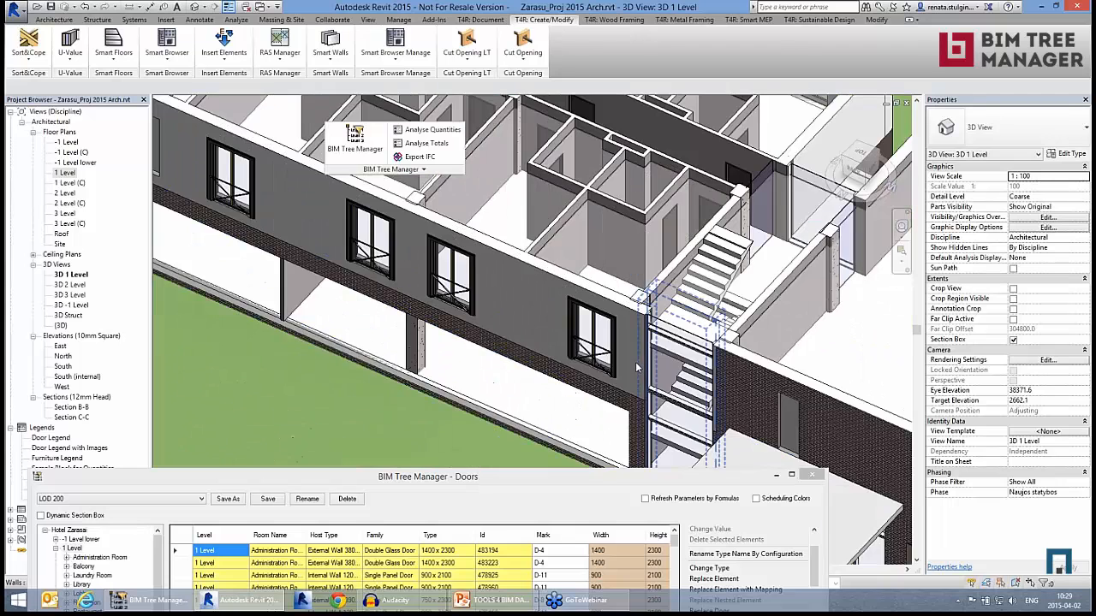
- Examine the type properties of a replaced double glass door, including its Frame material, Manufacturer, Fire Rating and Cost
scroll(610, 311, "up", 5)
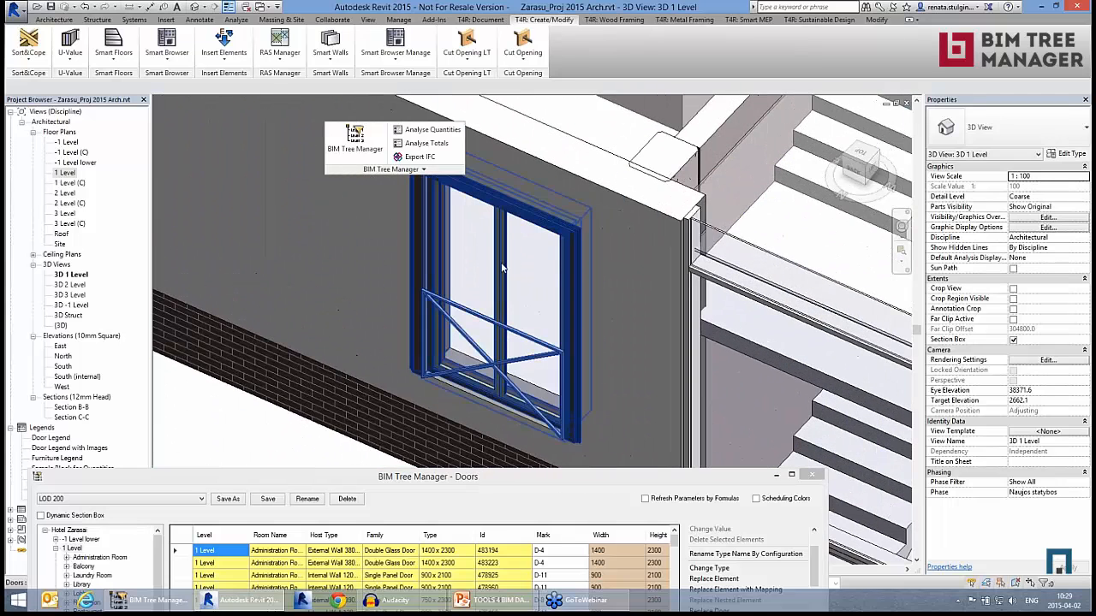
left_click(500, 326)
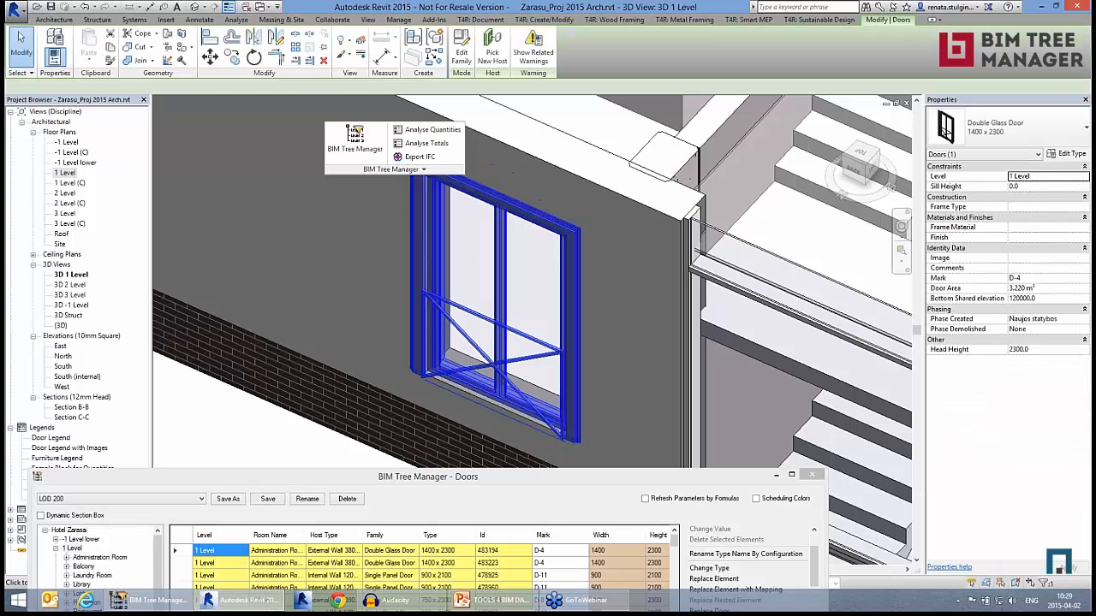
left_click(1072, 154)
left_click_drag(480, 295, 480, 321)
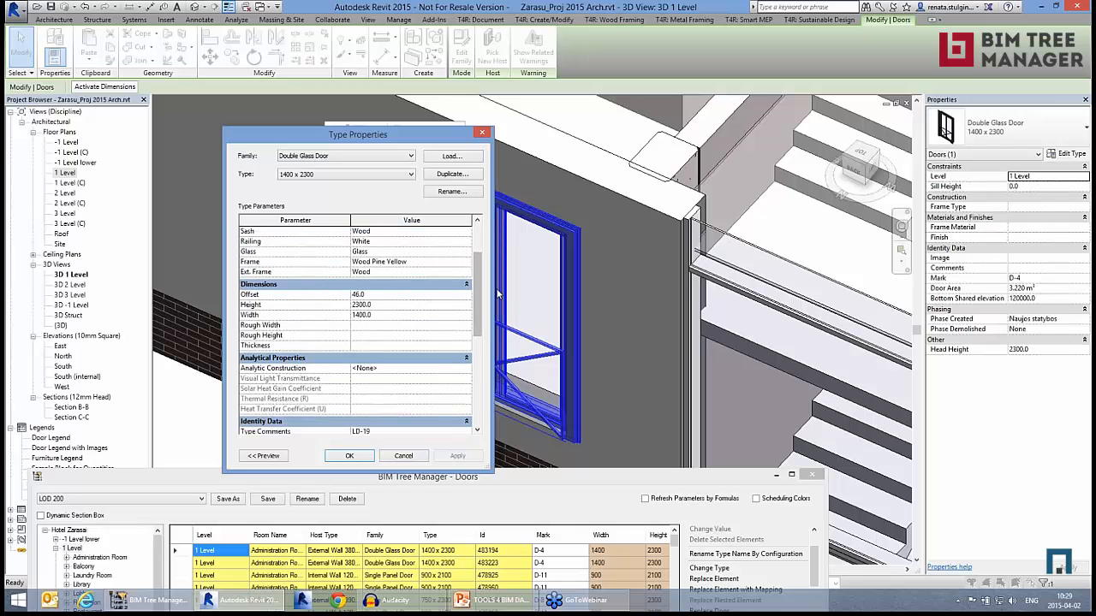
left_click_drag(481, 293, 488, 368)
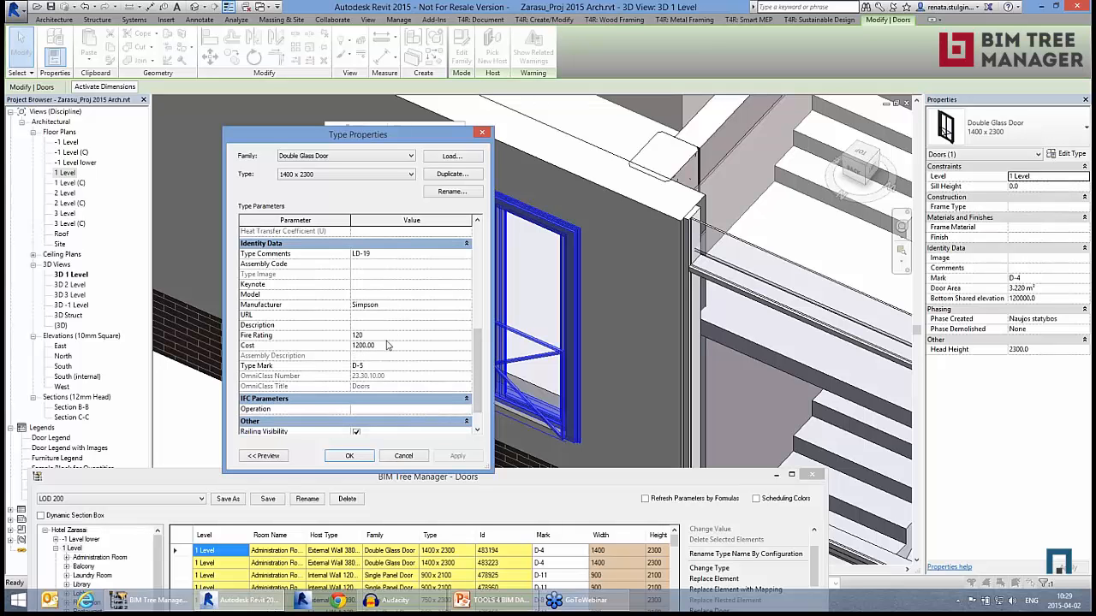
left_click(349, 458)
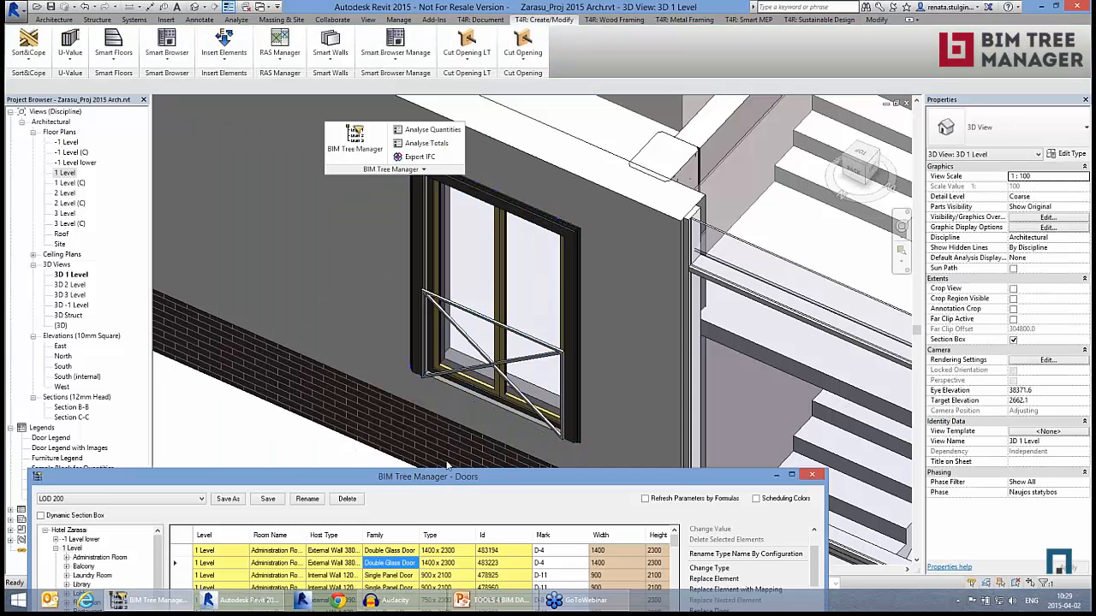
- Save the current door column configuration under the new name LOD 400
left_click_drag(447, 477, 455, 154)
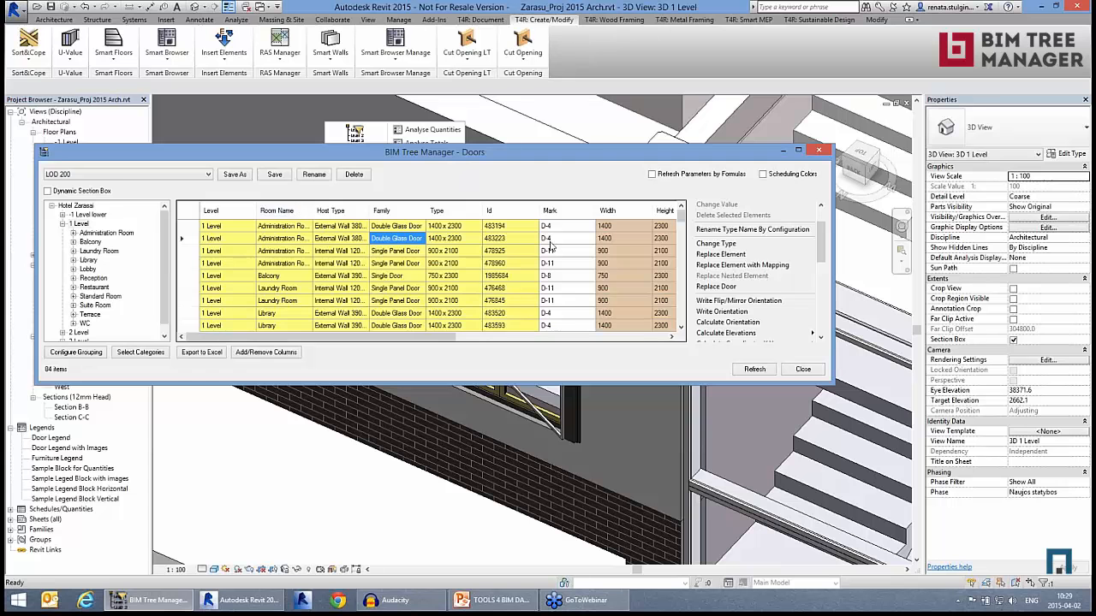
left_click_drag(419, 339, 395, 337)
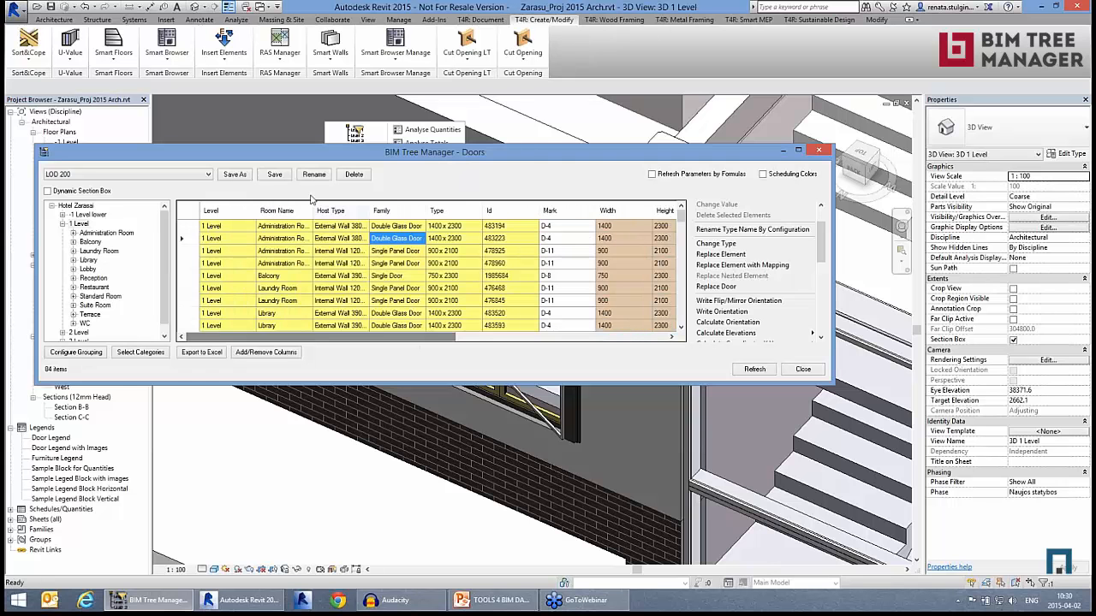
left_click(230, 175)
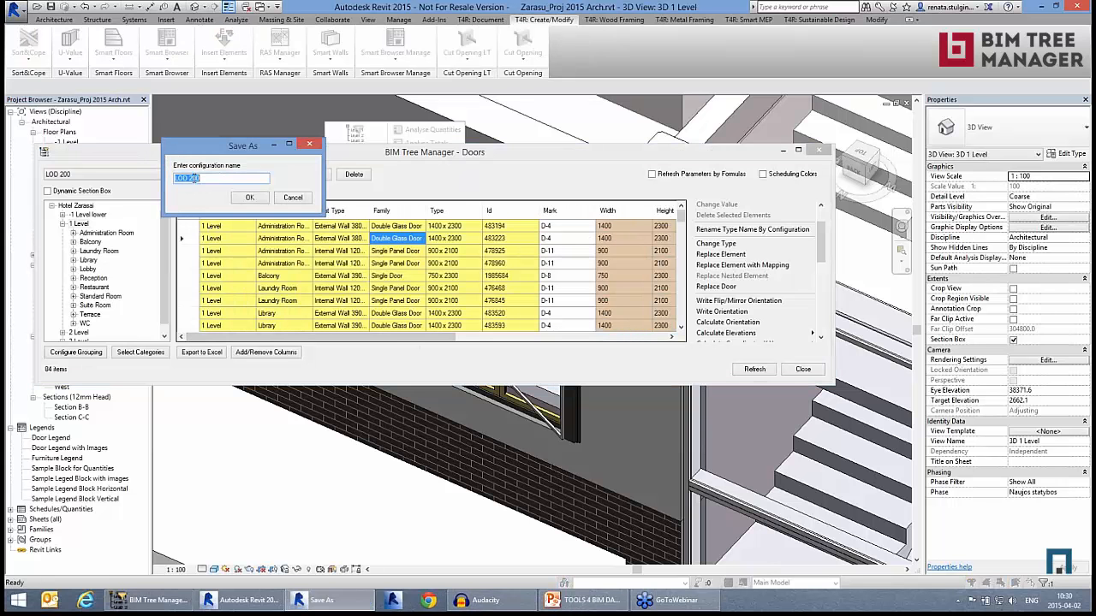
left_click(219, 179)
left_click(249, 199)
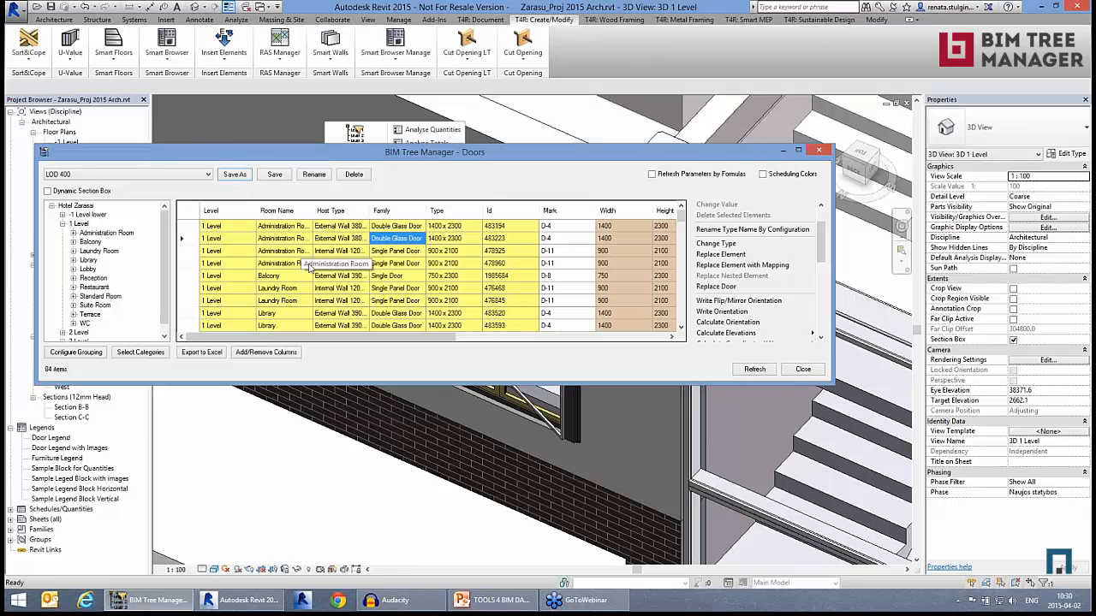
- Enlarge the door table and compare the LOD 200 and LOD 400 configurations for the whole Hotel Zarasai project, ending on LOD 400
left_click(351, 264)
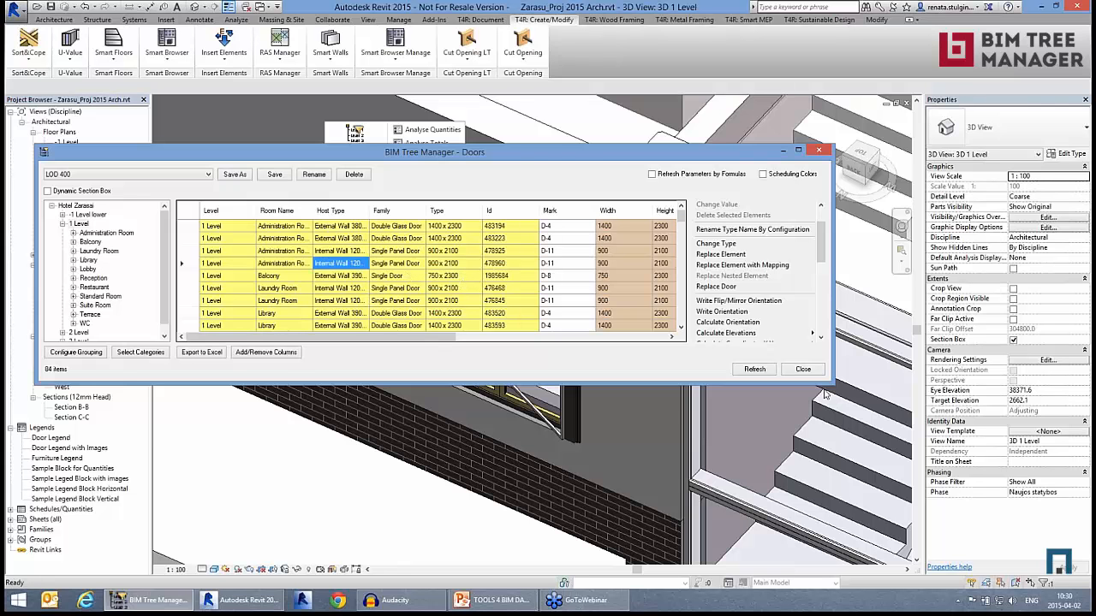
left_click_drag(833, 386, 1041, 479)
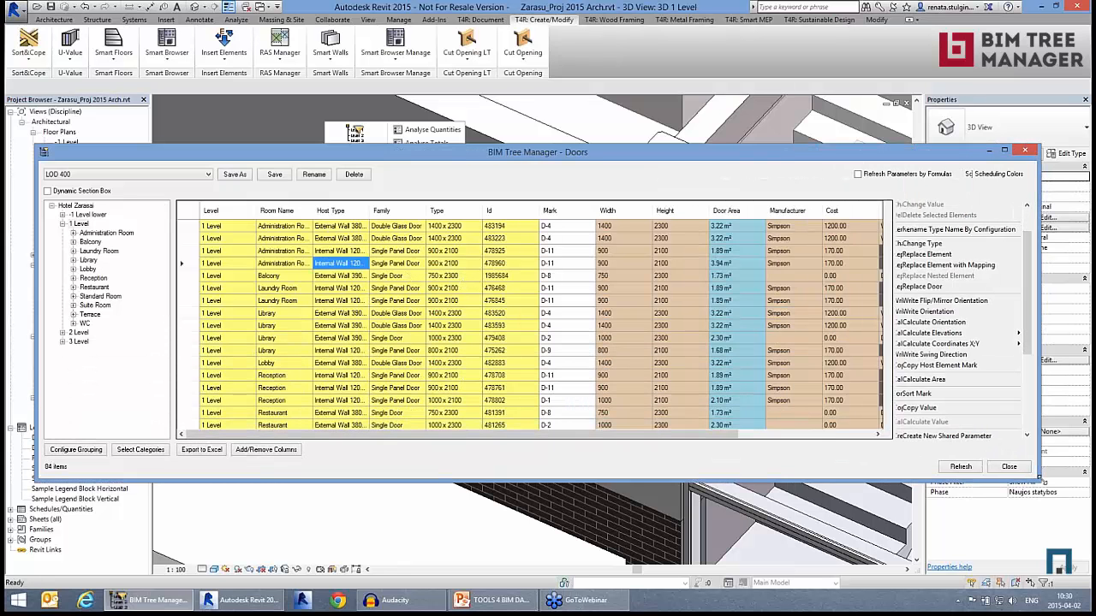
left_click(139, 176)
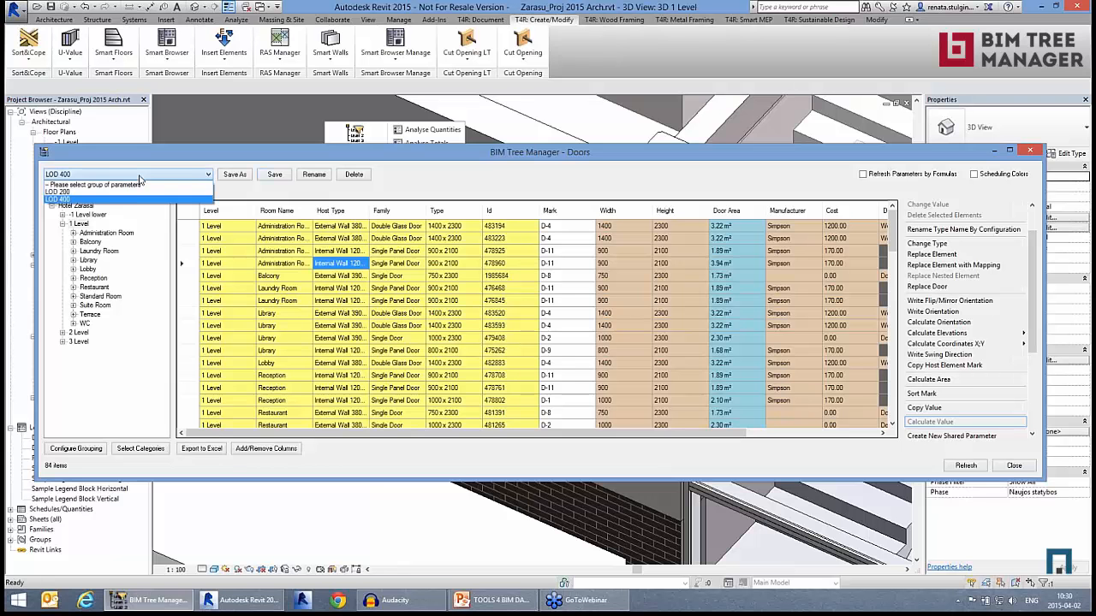
left_click(133, 196)
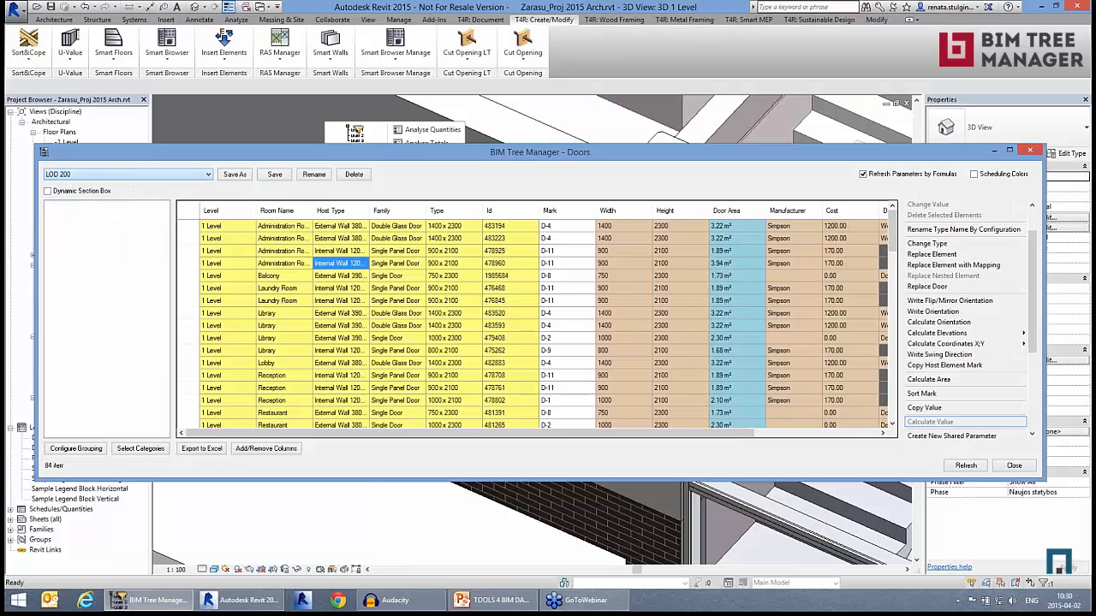
left_click(75, 206)
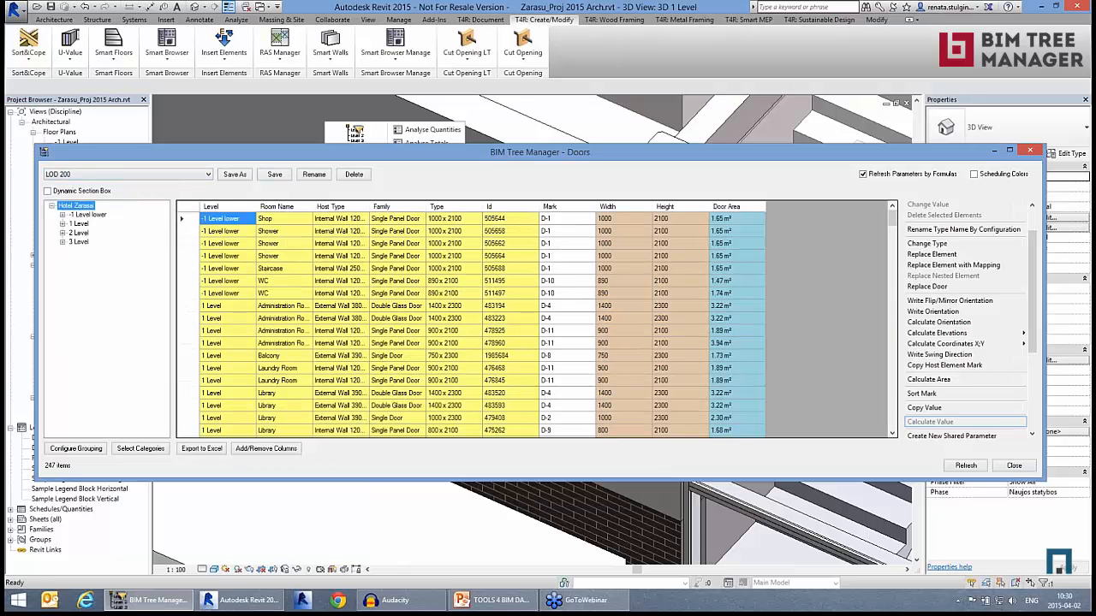
left_click(77, 175)
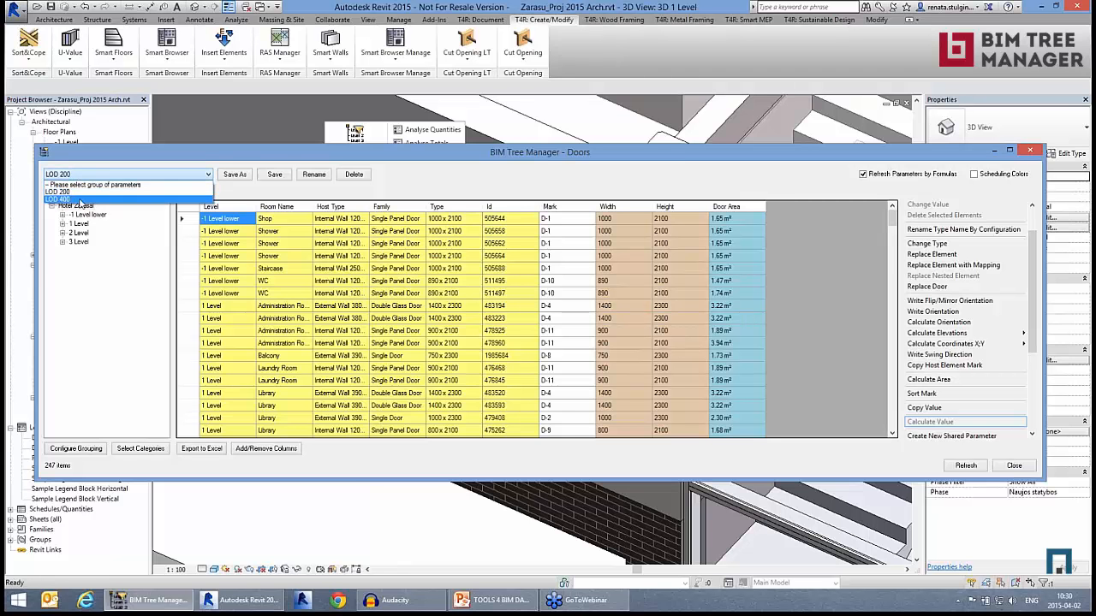
left_click(80, 199)
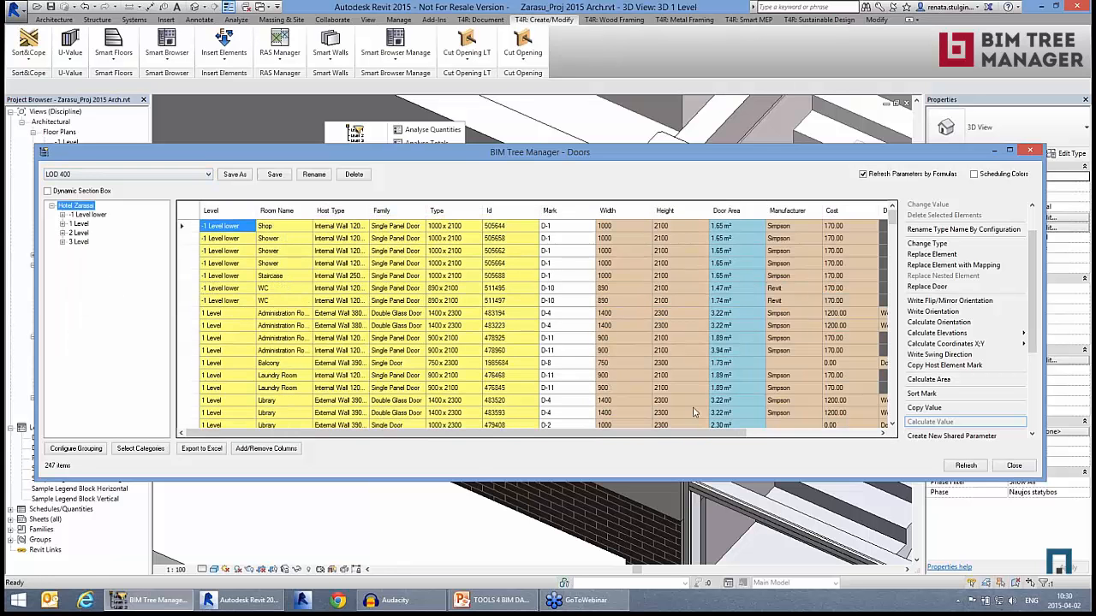
left_click_drag(695, 433, 488, 441)
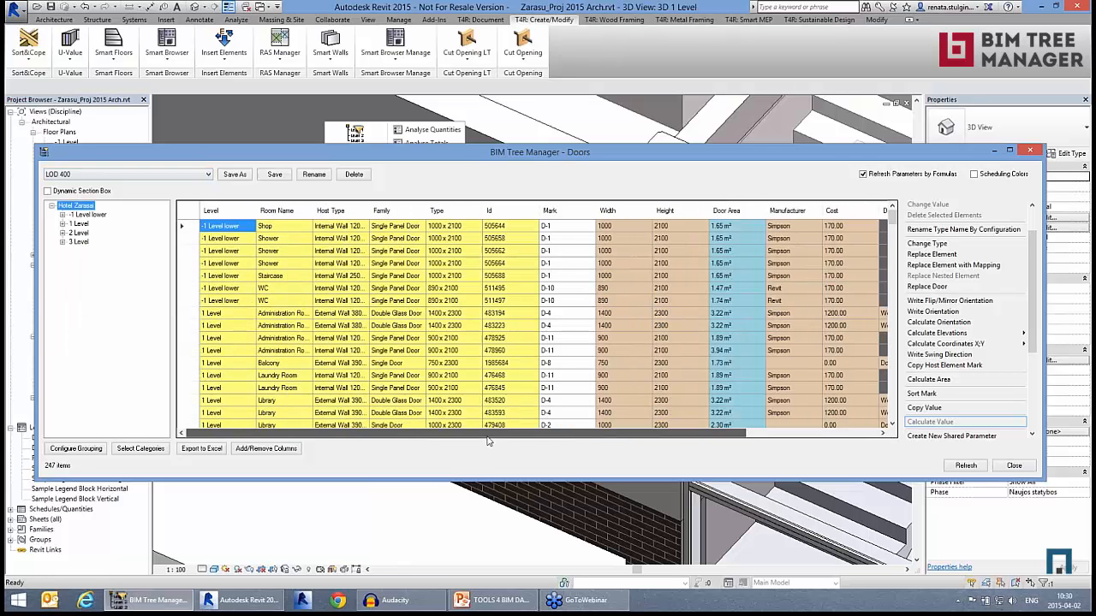
- Write the orientation of all listed doors into a new shared parameter named Orientation in the Identity Data group
left_click_drag(587, 148, 592, 266)
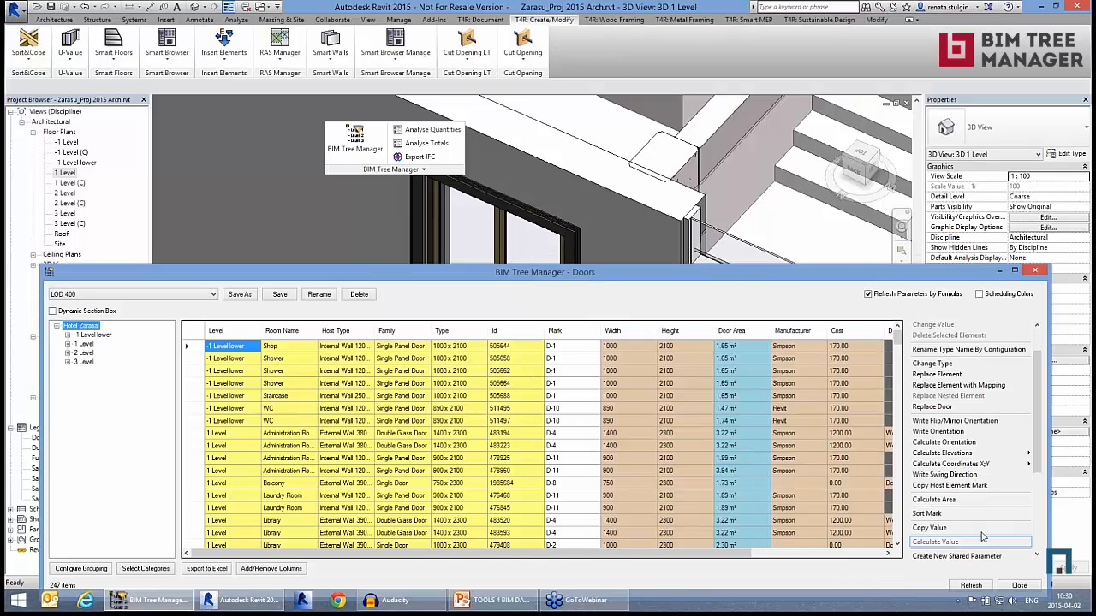
left_click_drag(1047, 538, 809, 538)
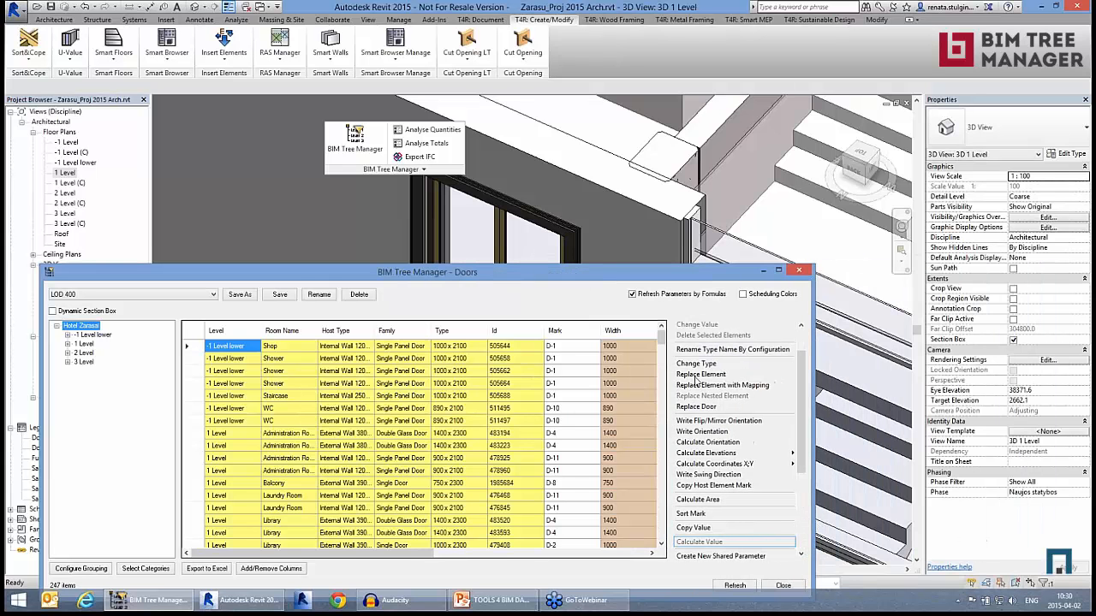
left_click_drag(534, 265, 535, 312)
left_click(470, 454)
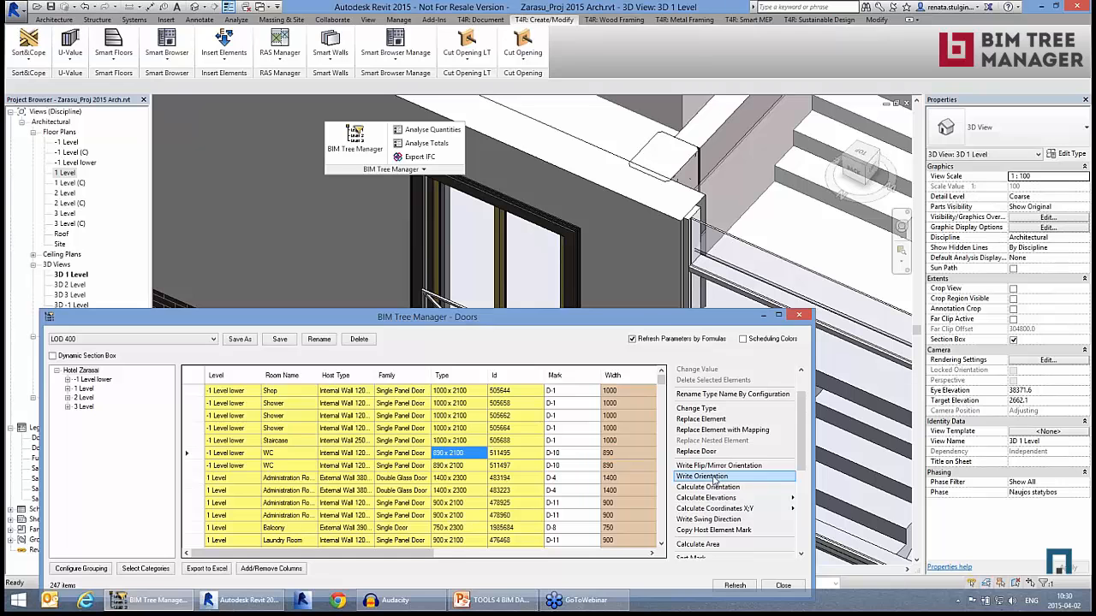
left_click(715, 477)
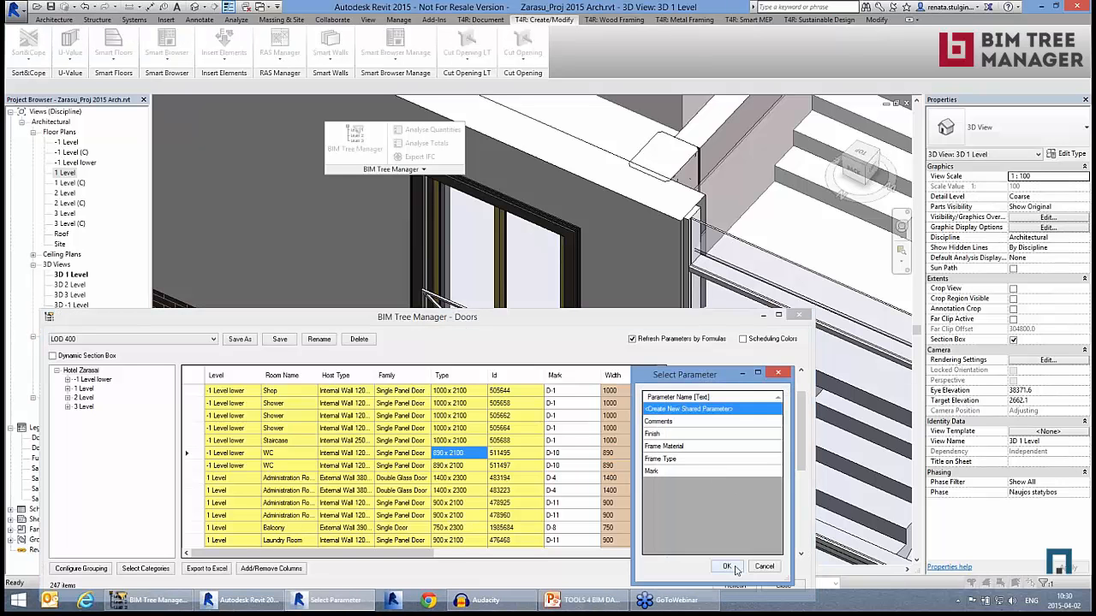
left_click(726, 566)
type("O")
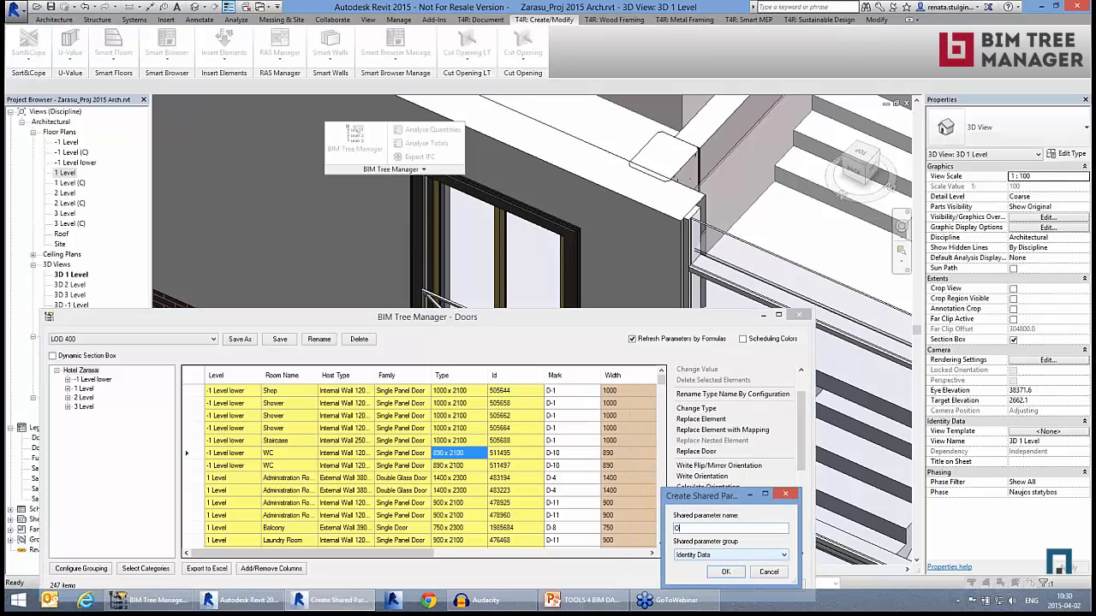
type("rien")
key("BackSpace")
left_click(727, 572)
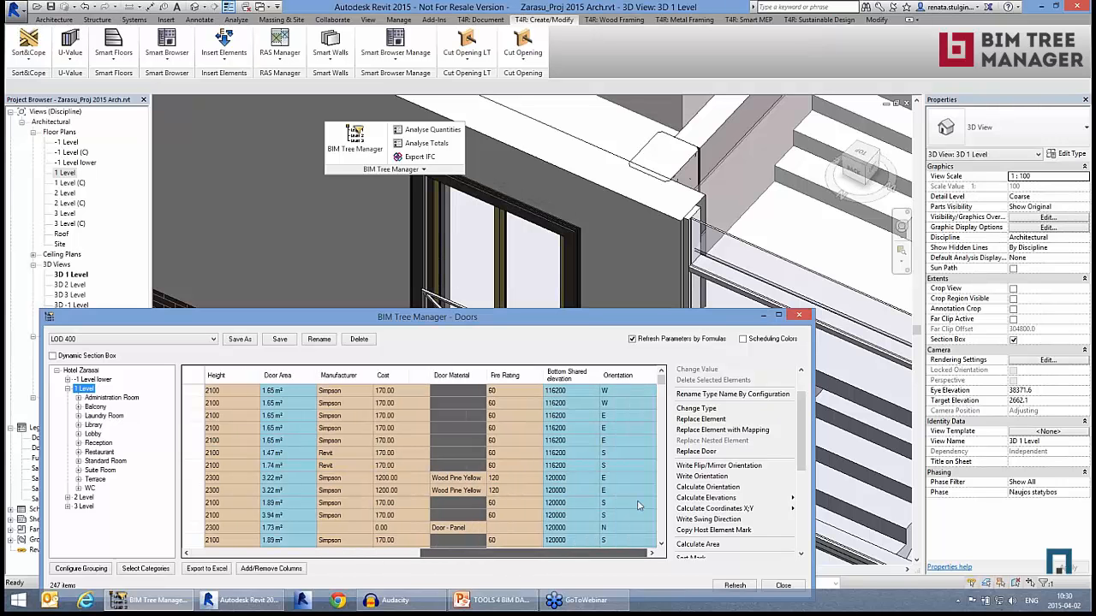
- Calculate the doors' orientation with a 16-point compass and the angle in degrees at 0 decimal places, separated by "="
left_click(629, 465)
left_click(629, 440)
left_click(632, 503)
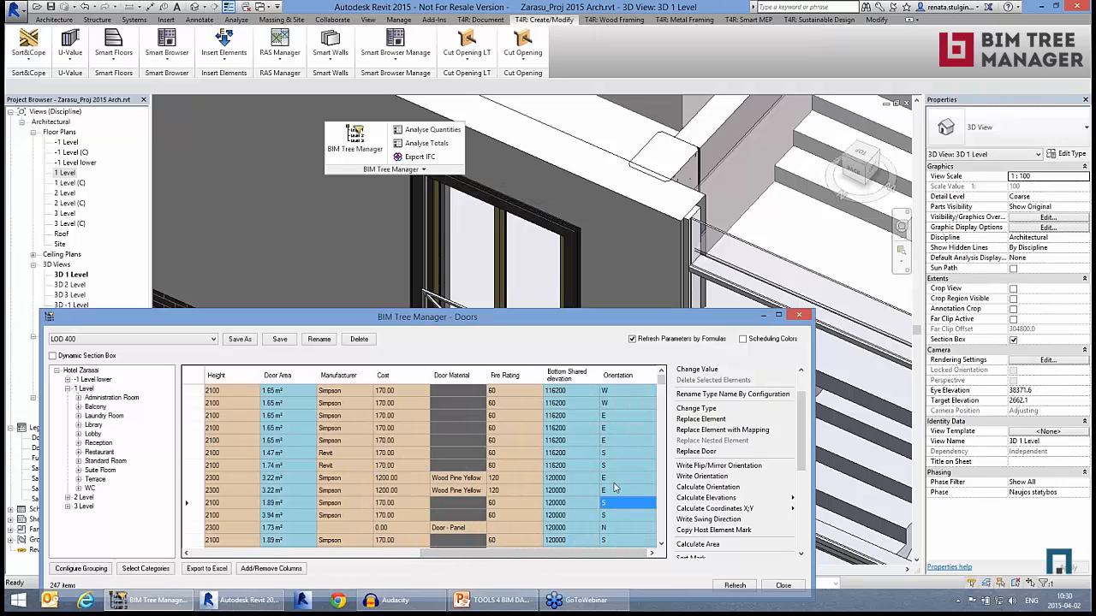
left_click(704, 488)
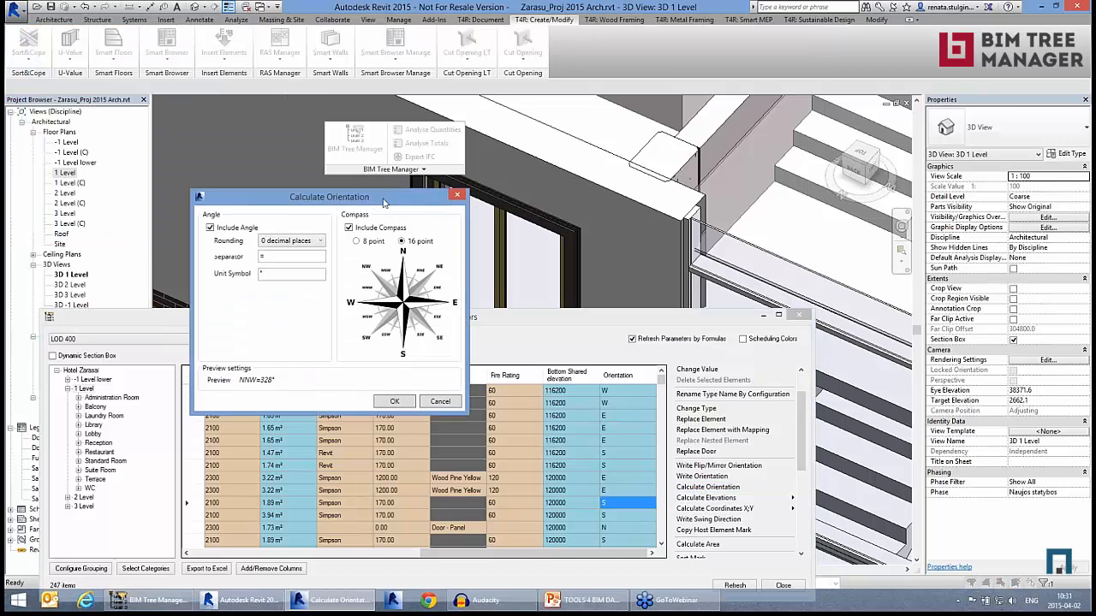
left_click(393, 402)
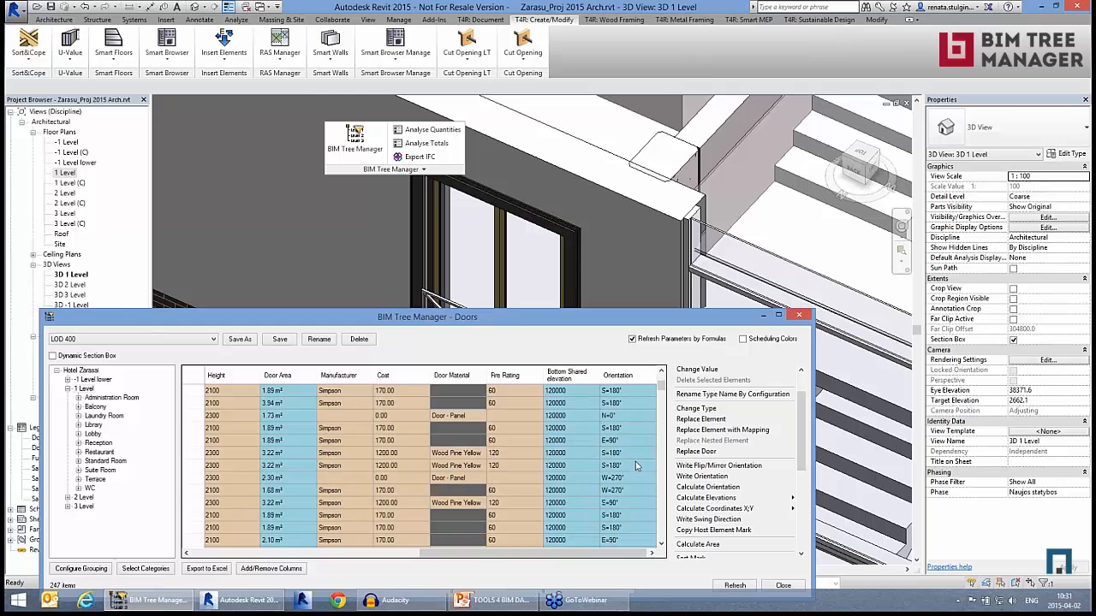
- Write the doors' swing direction into a new shared parameter named SD, defining the pictured door as Right and using L and R
left_click_drag(604, 555, 413, 558)
left_click(319, 481)
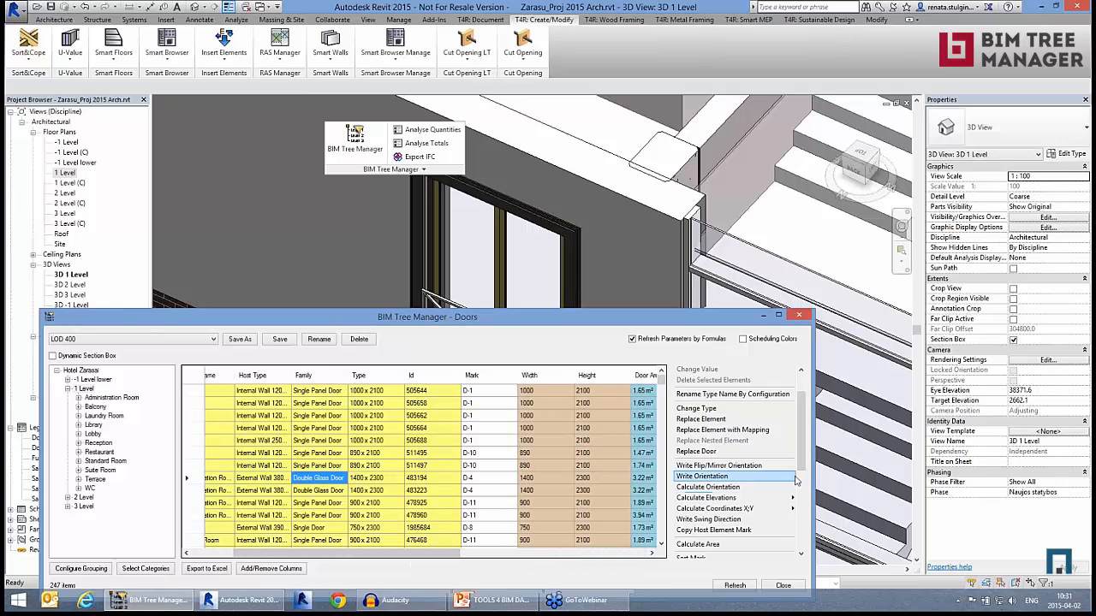
scroll(730, 509, "down", 1)
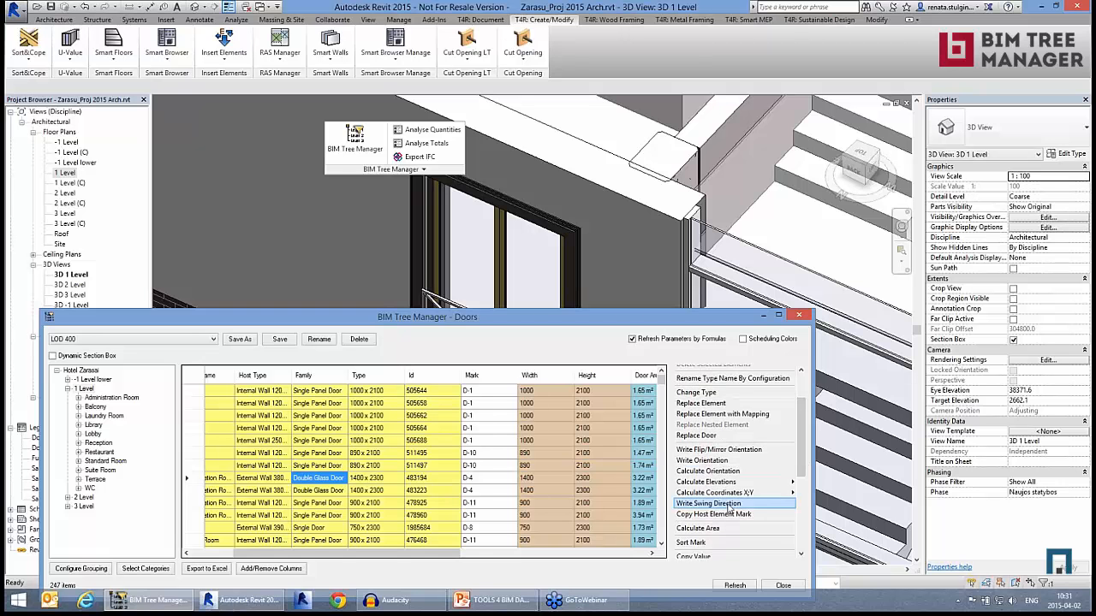
left_click(729, 505)
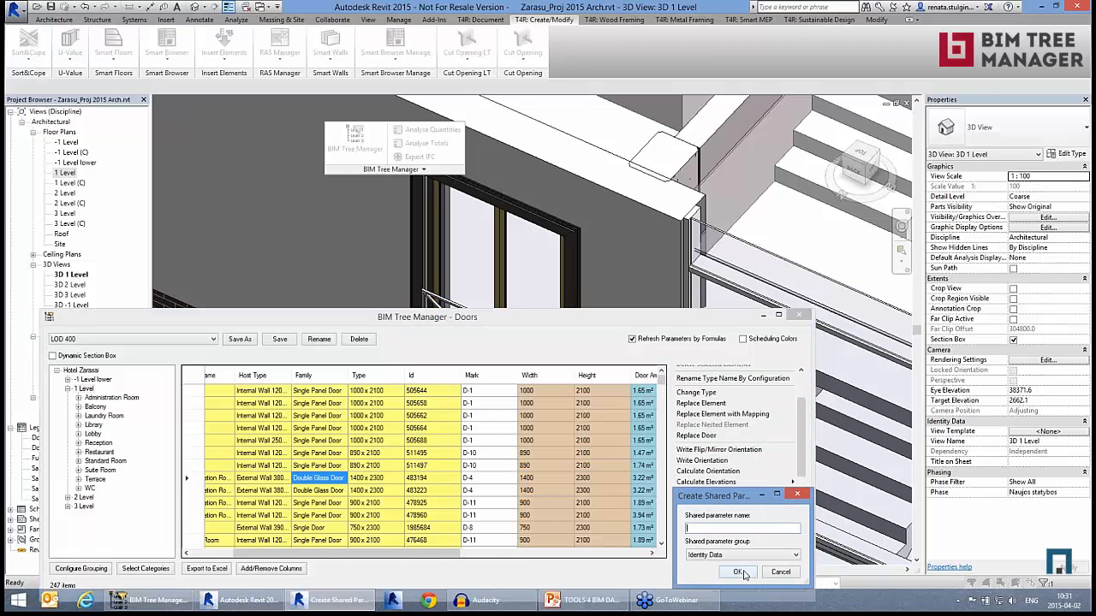
left_click(737, 572)
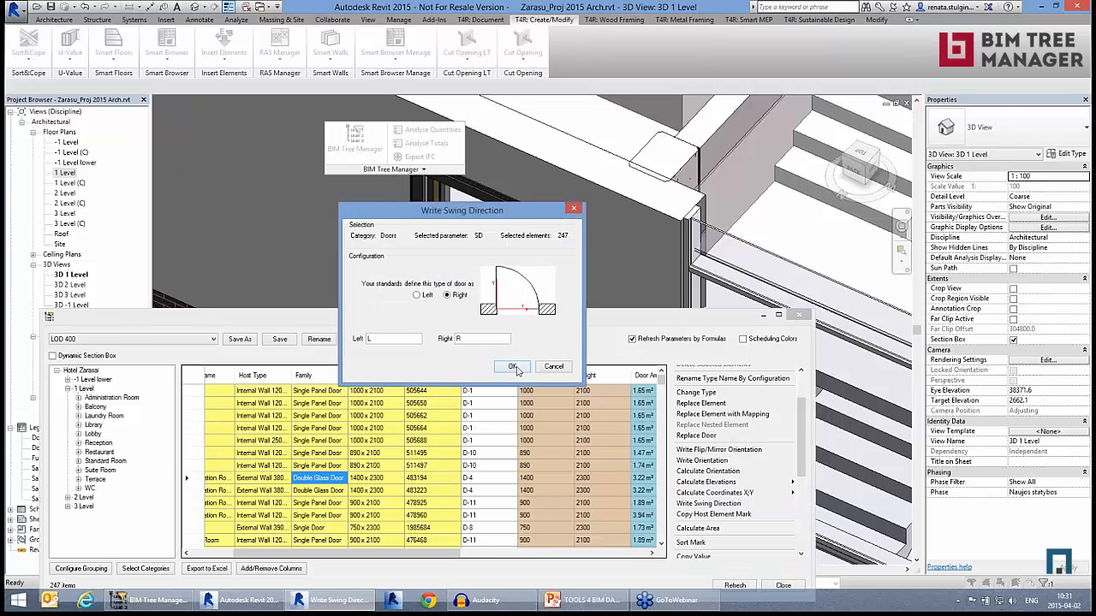
left_click(512, 366)
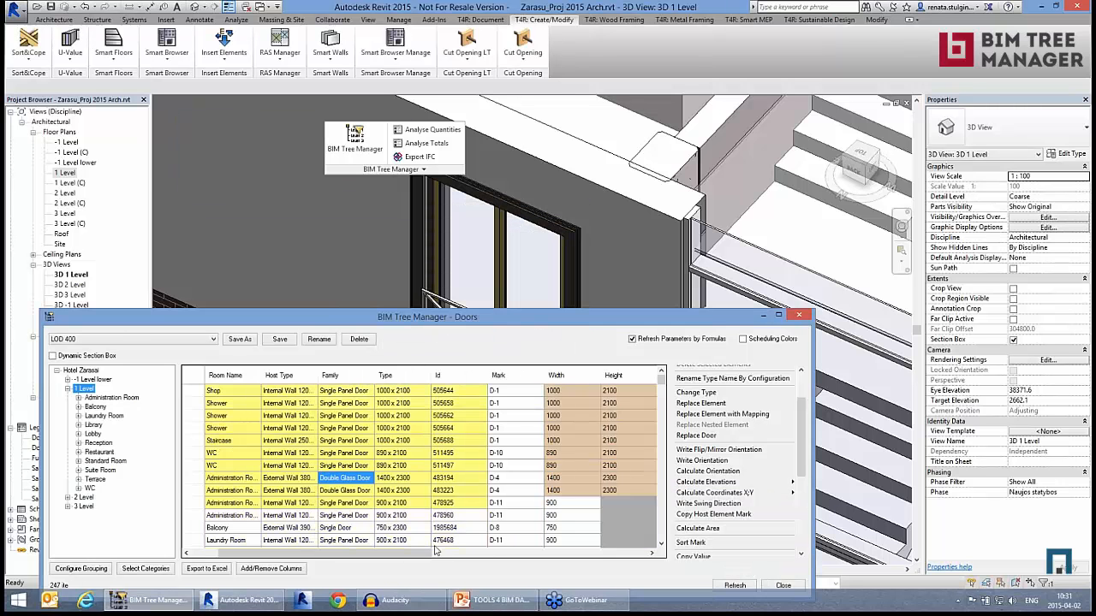
- Check the Orientation and SD values in the door table and on the double glass door in the 3D view
left_click(635, 467)
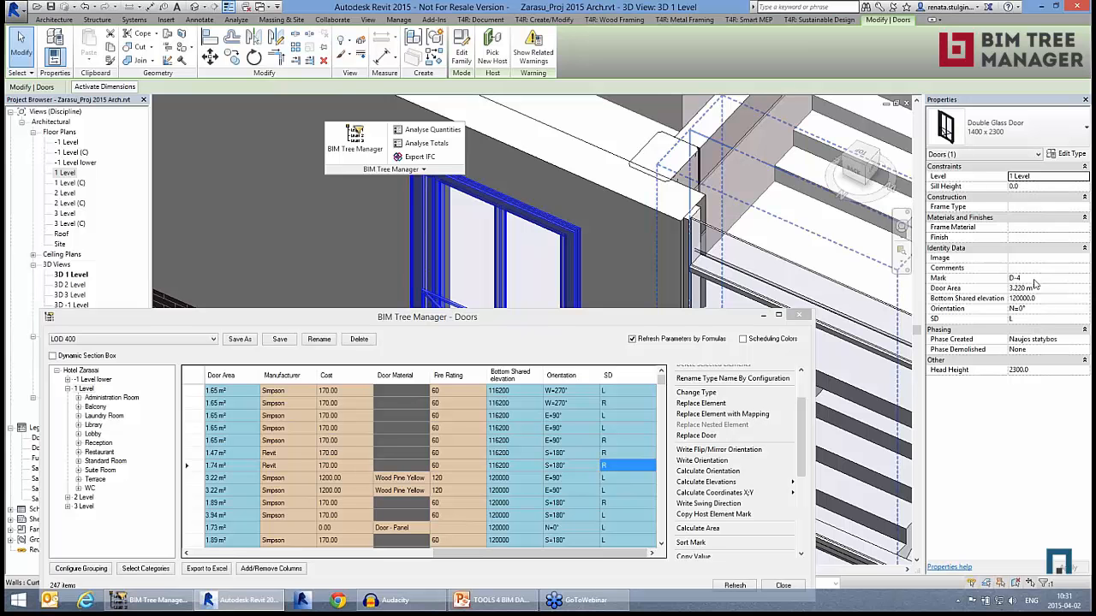
left_click(573, 416)
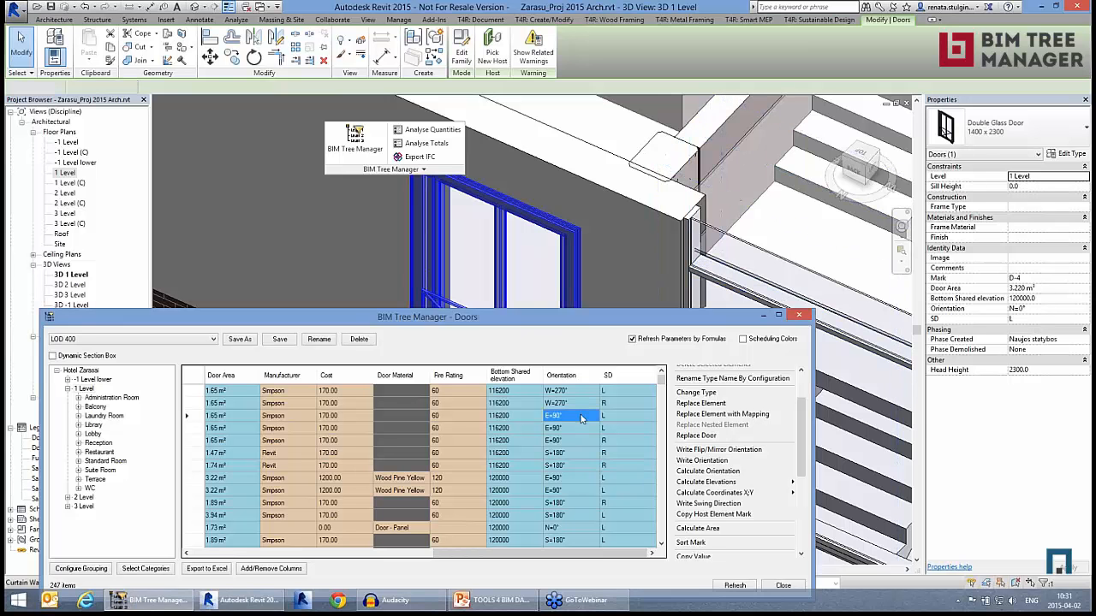
scroll(639, 276, "down", 5)
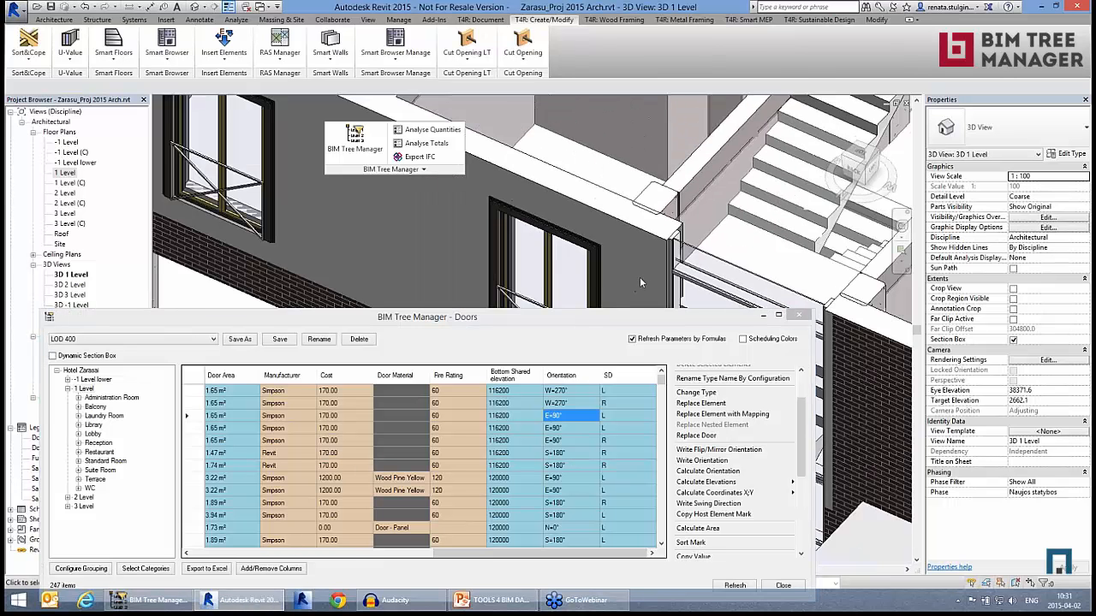
middle_click_drag(622, 242, 618, 282)
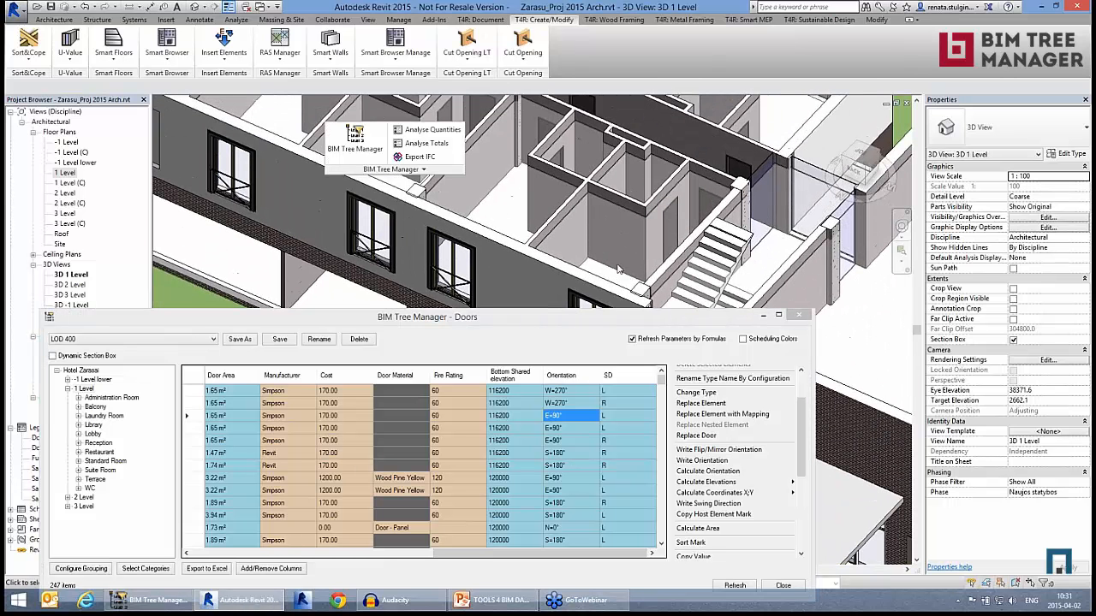
- Select all doors of the 1 Level Standard Rooms hosted in Internal Wall 120mm
left_click(100, 452)
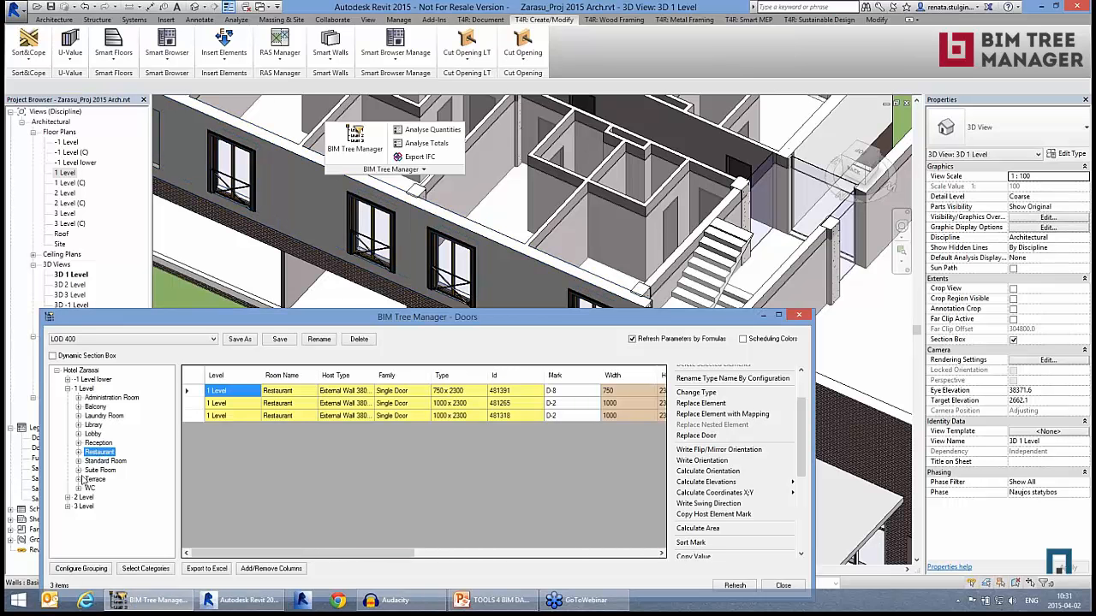
left_click(78, 462)
left_click(89, 480)
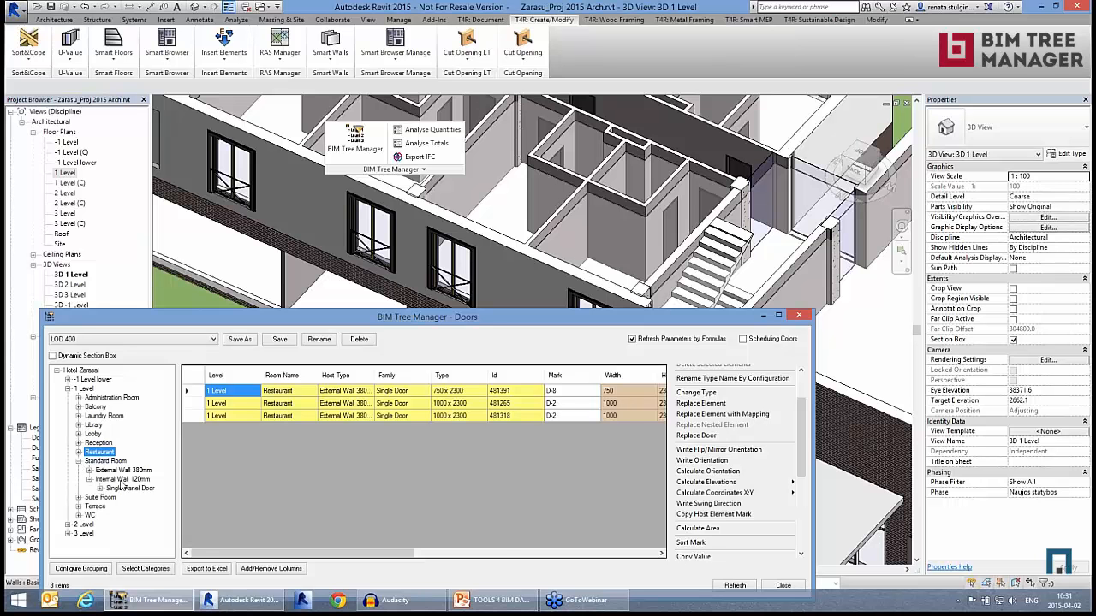
left_click(121, 479)
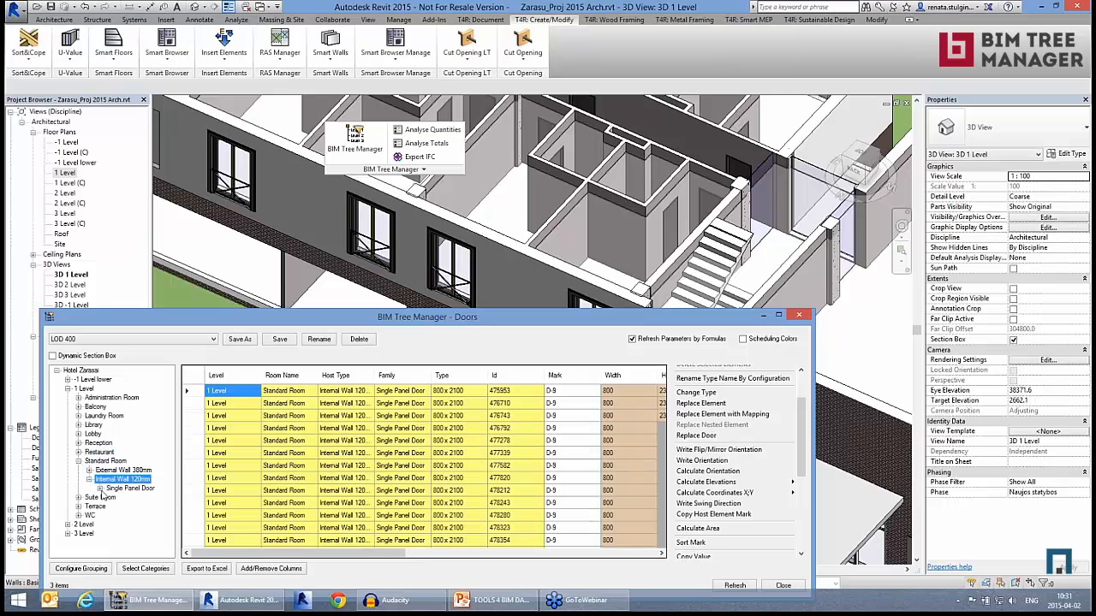
left_click(195, 377)
left_click_drag(596, 340, 601, 313)
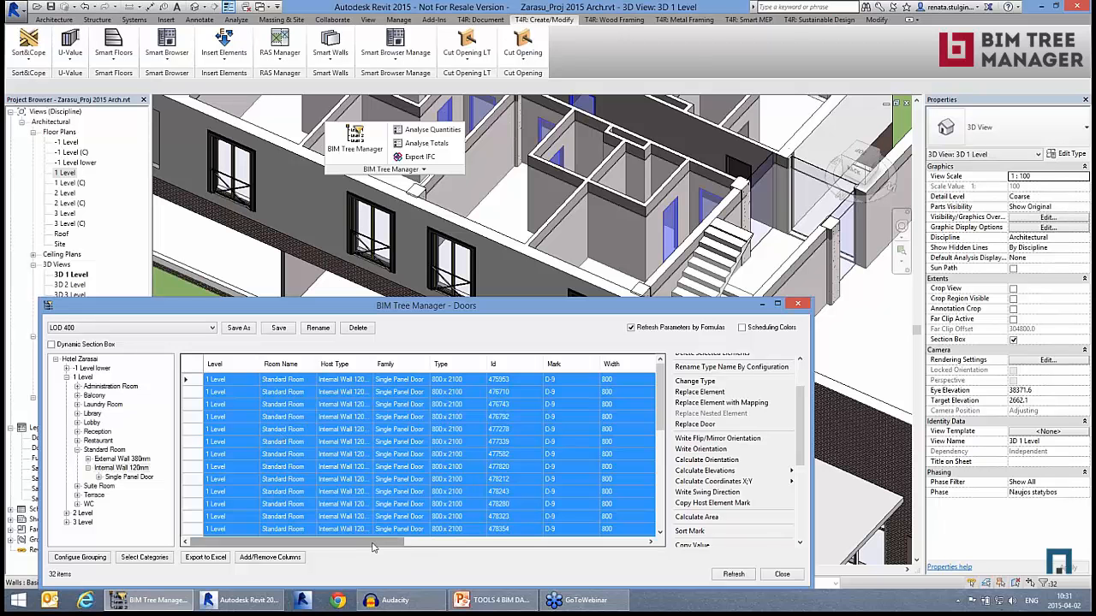
left_click_drag(373, 548, 240, 550)
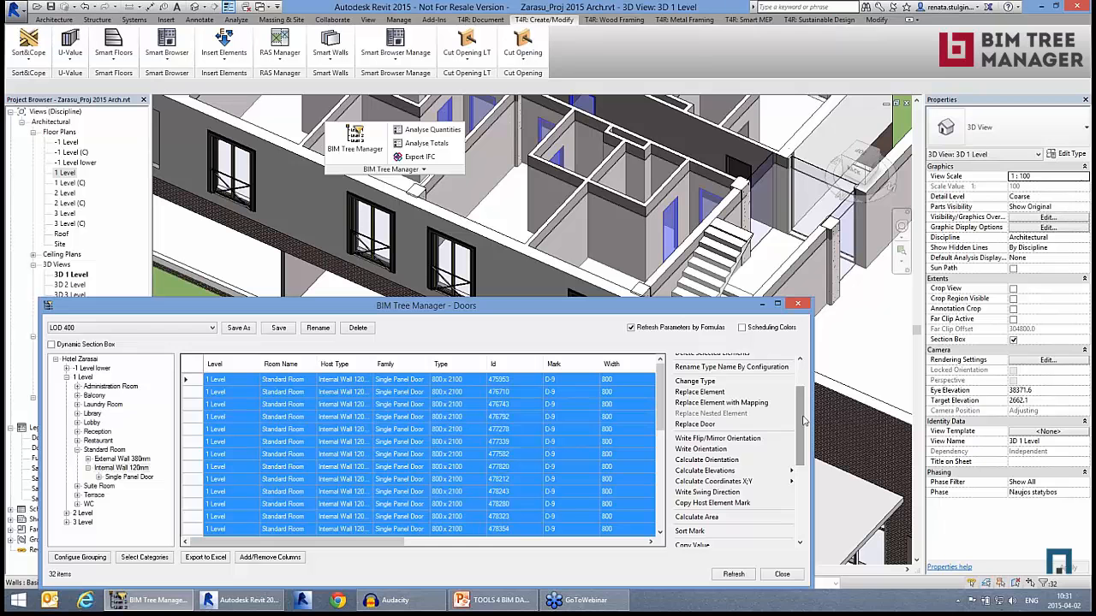
- Start Insert Elements by Related Objects for the selected doors and add the generic model M_Switch-Double as the element to insert
scroll(805, 424, "up", 2)
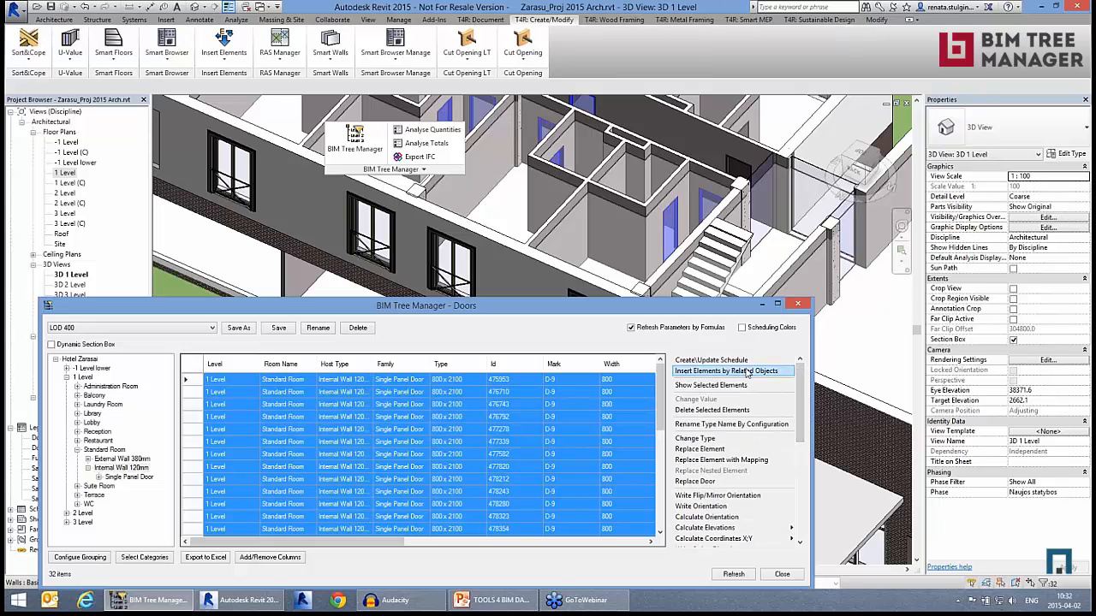
left_click(747, 371)
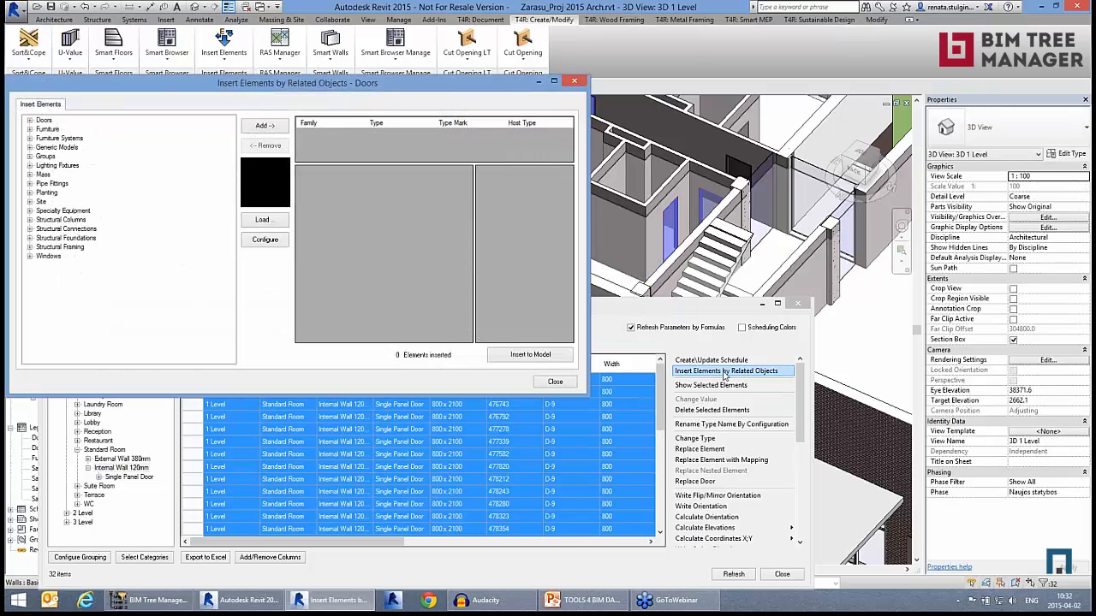
left_click(30, 147)
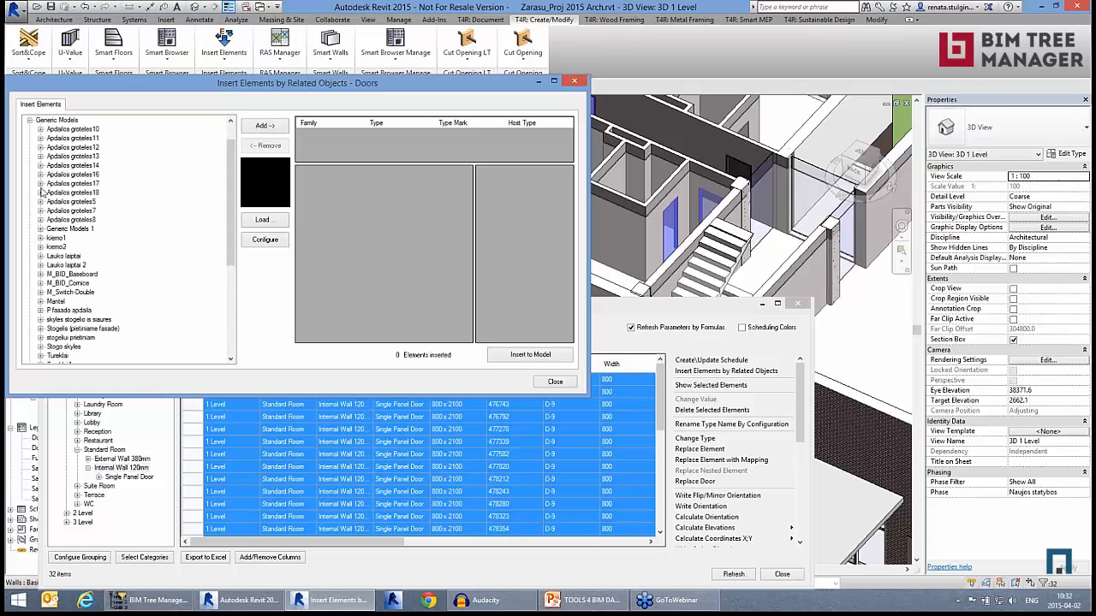
left_click(40, 292)
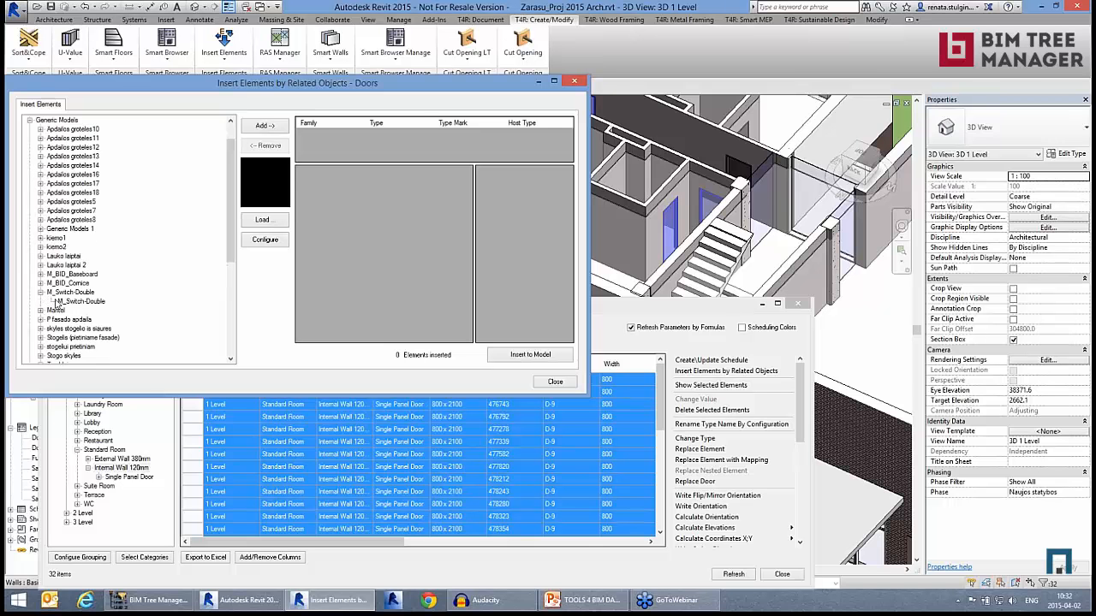
left_click(82, 301)
left_click(261, 127)
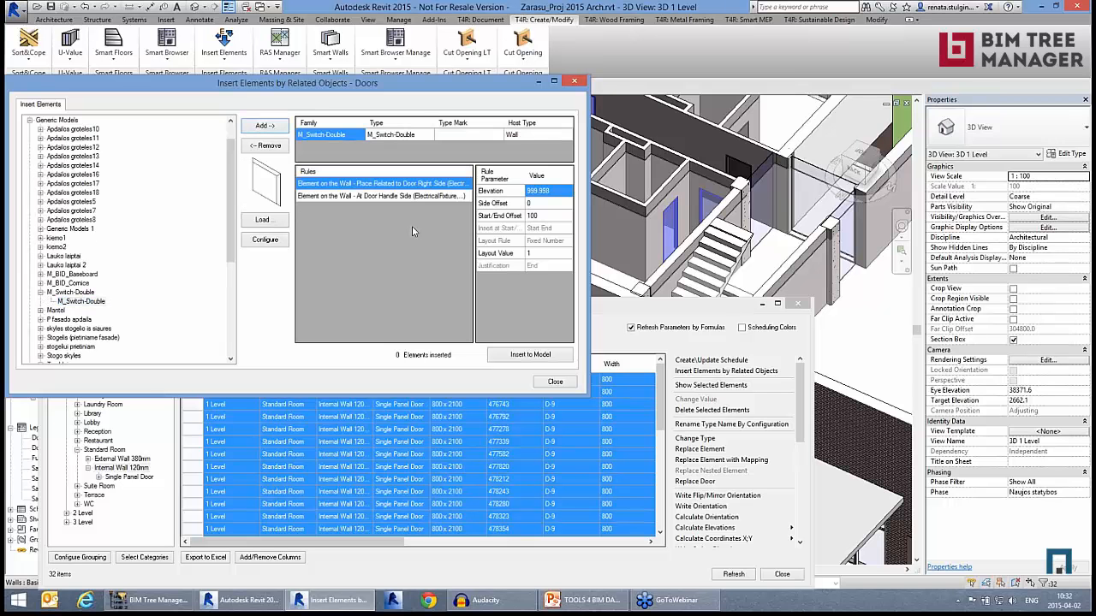
- Insert the switches into the model with the At Door Handle Side rule, using elevation 1000 and side offset 100
left_click(406, 196)
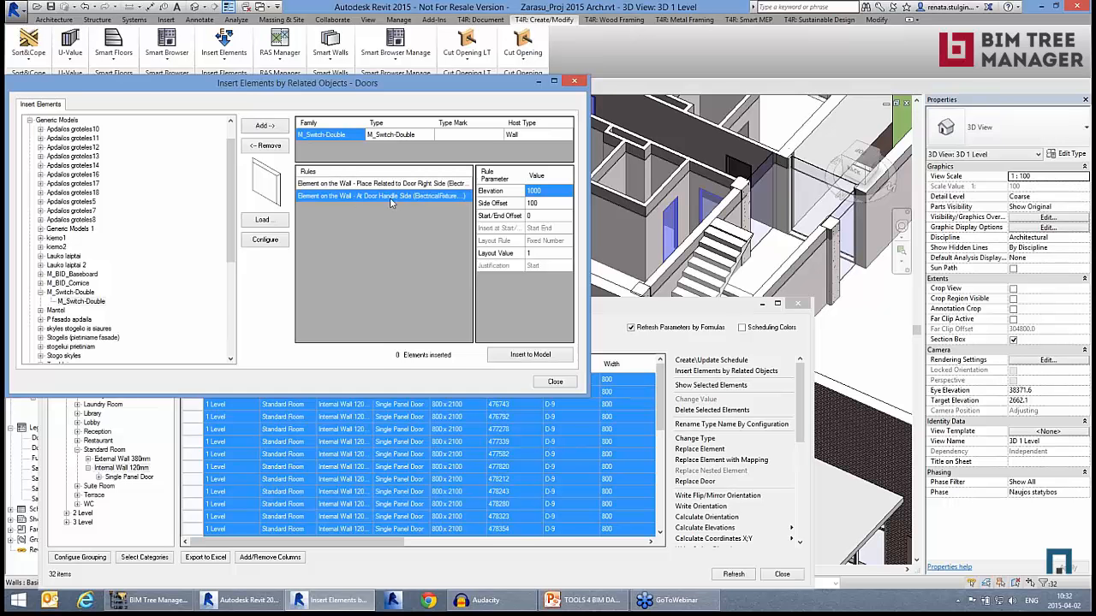
left_click(553, 208)
left_click(554, 228)
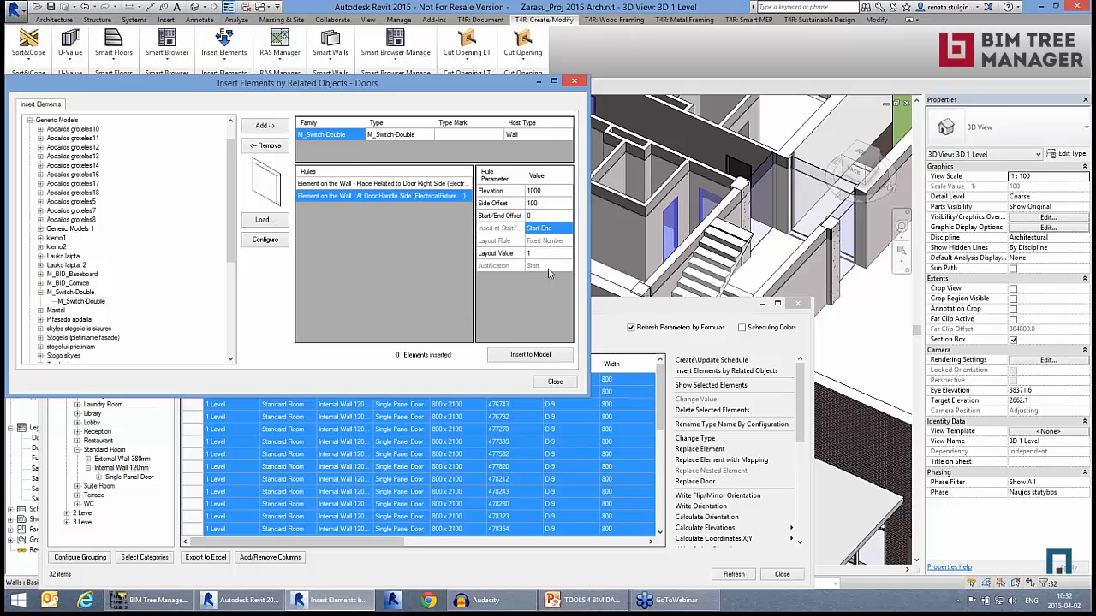
left_click(529, 357)
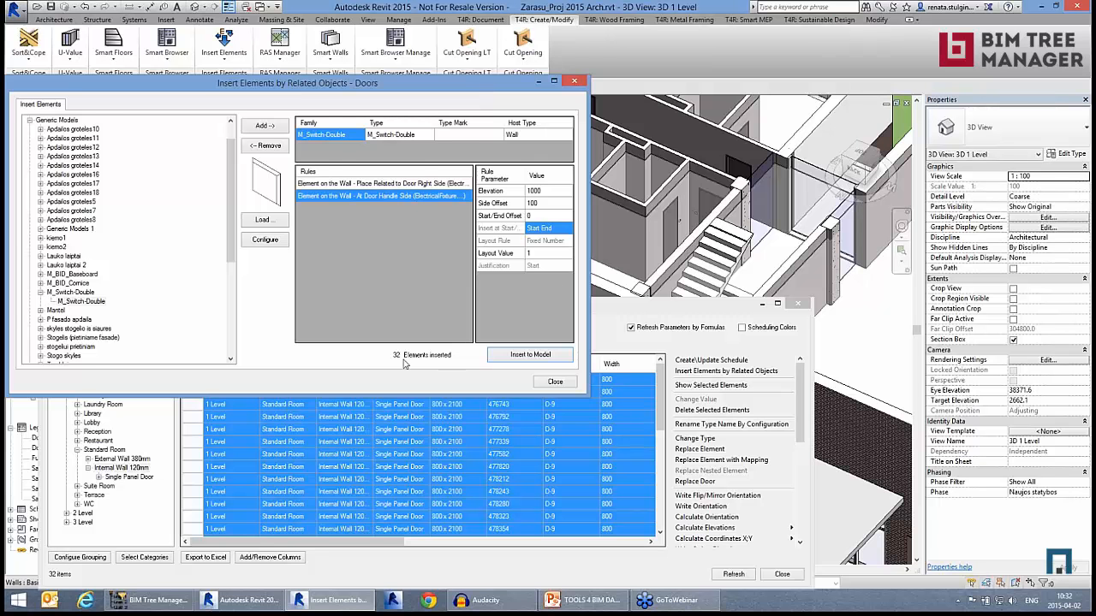
left_click(555, 382)
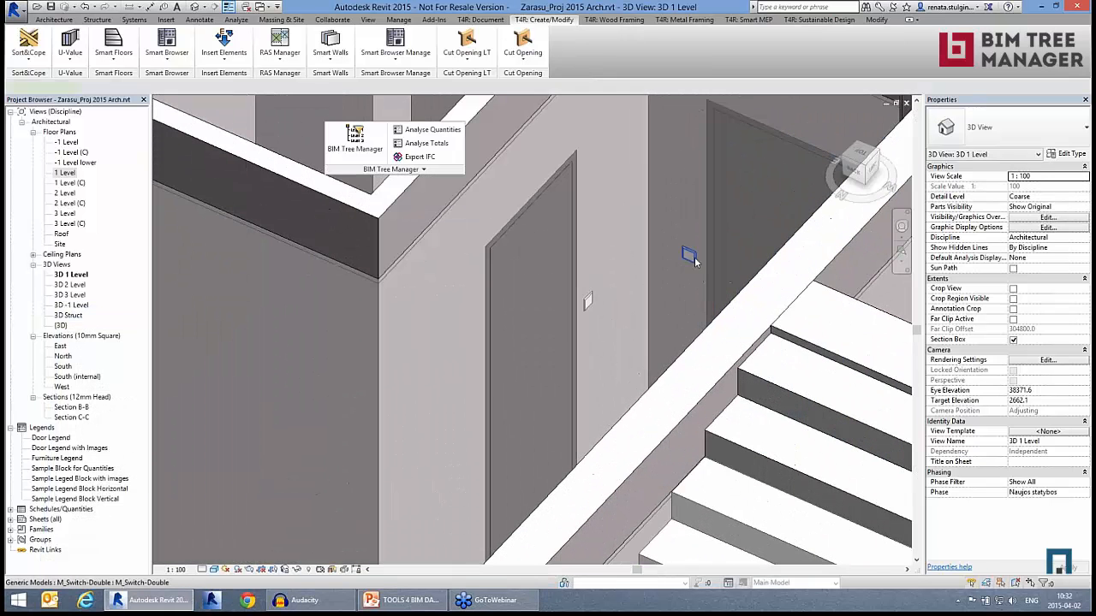
- Inspect the inserted switches beside the doors in 3D and show the 1 Level floor plan at scale 1:50
left_click(689, 254)
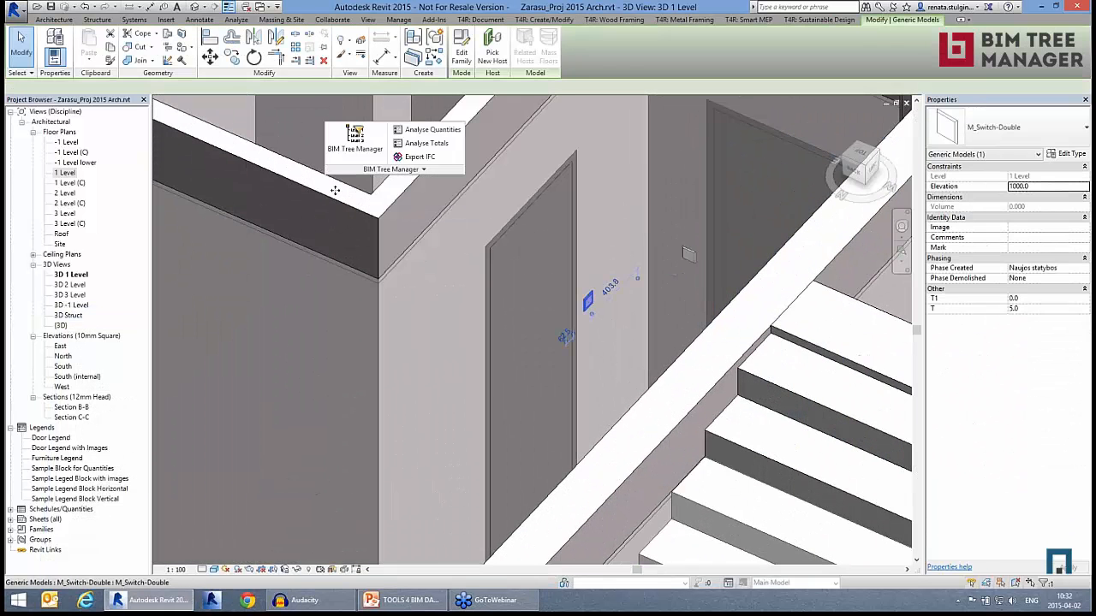
key("Escape")
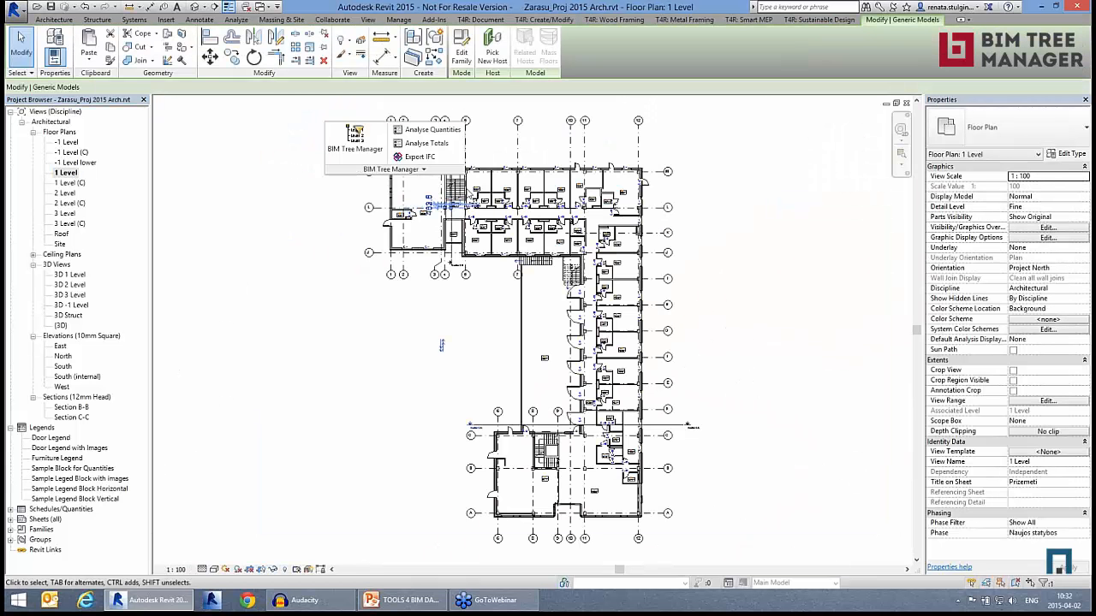
scroll(549, 179, "up", 2)
left_click(178, 569)
left_click(185, 483)
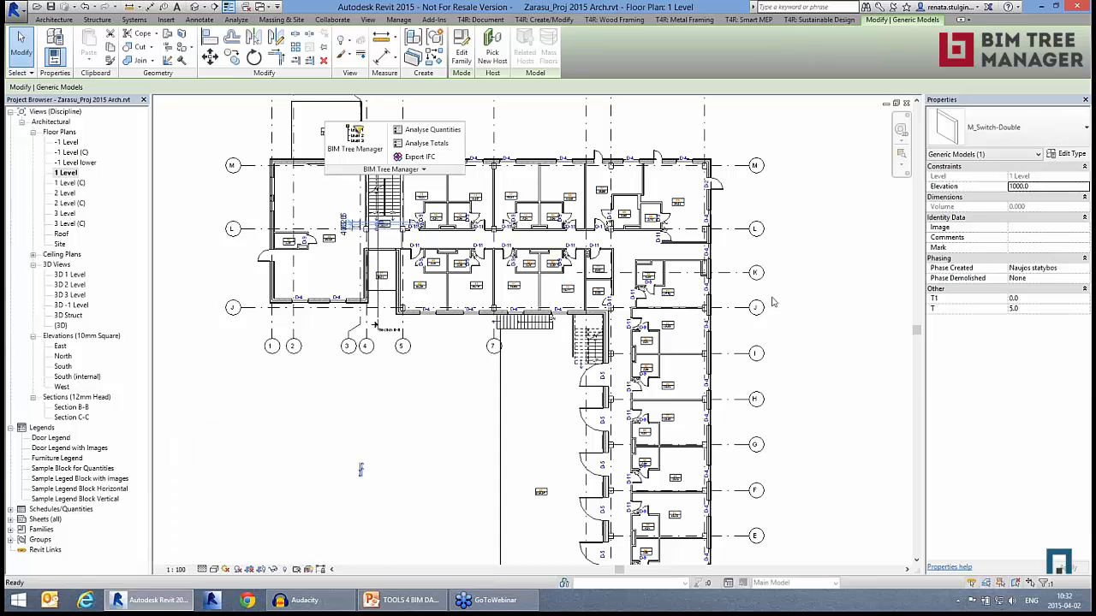
- Examine the switch symbols beside the bathroom doors in the floor plan and return the view scale to 1:100
key("Escape")
scroll(426, 264, "up", 6)
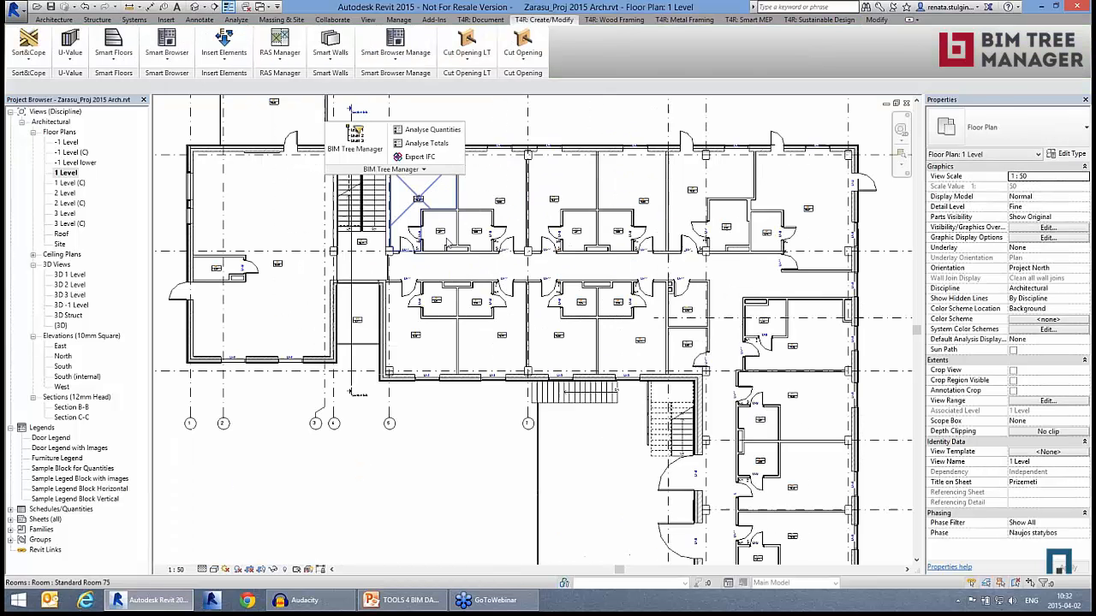
scroll(404, 261, "up", 4)
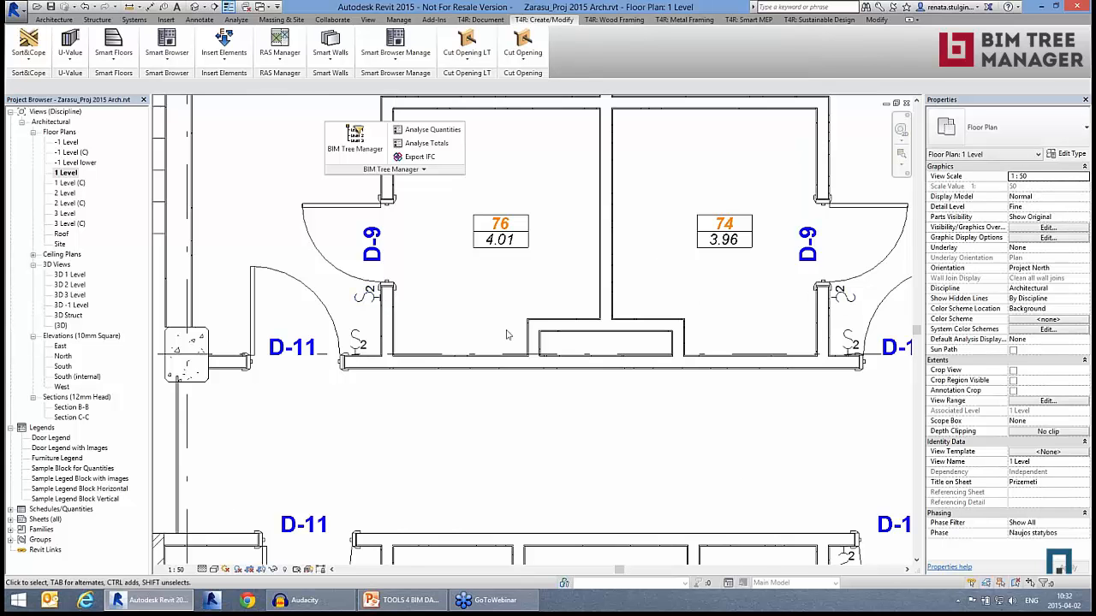
scroll(471, 304, "down", 5)
scroll(469, 298, "up", 2)
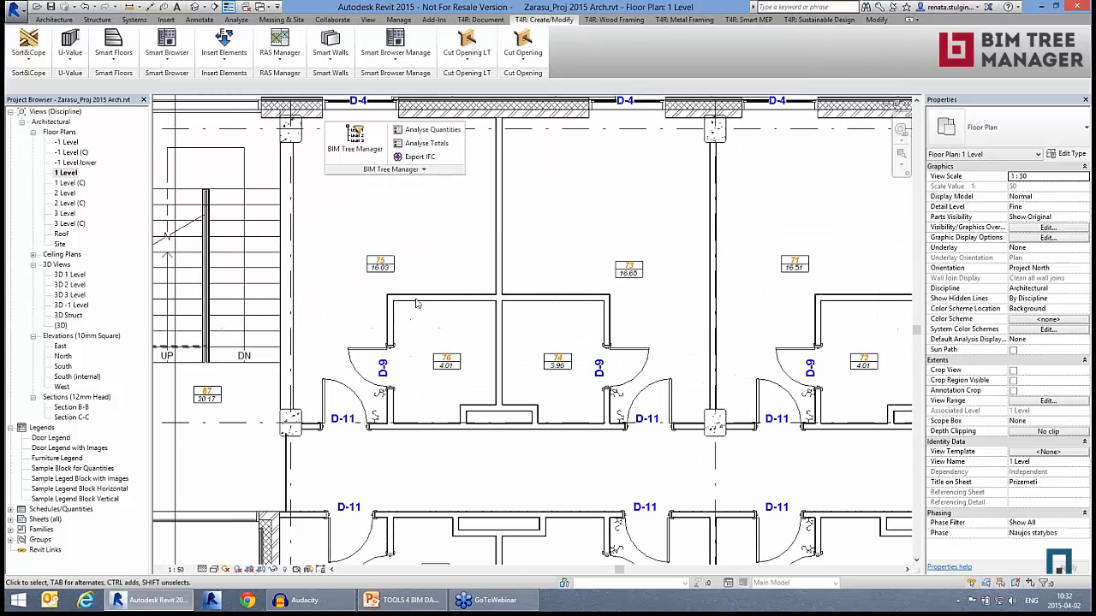
left_click(176, 569)
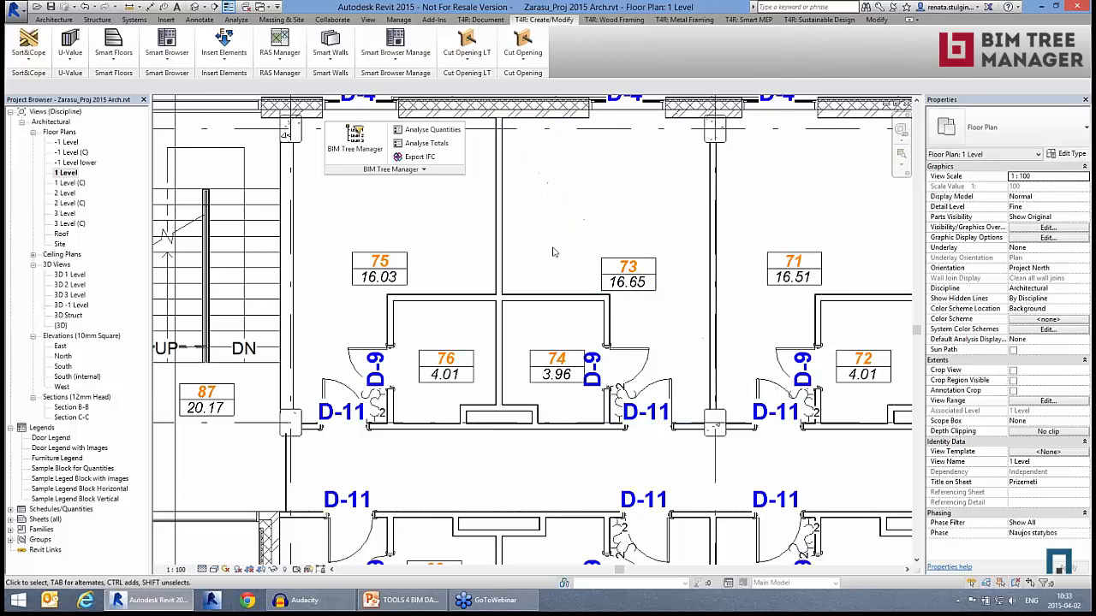
- Load the rooms into BIM Tree Manager from the Standard Room beside the staircase and list all rooms of Hotel Zarasai
scroll(552, 252, "down", 2)
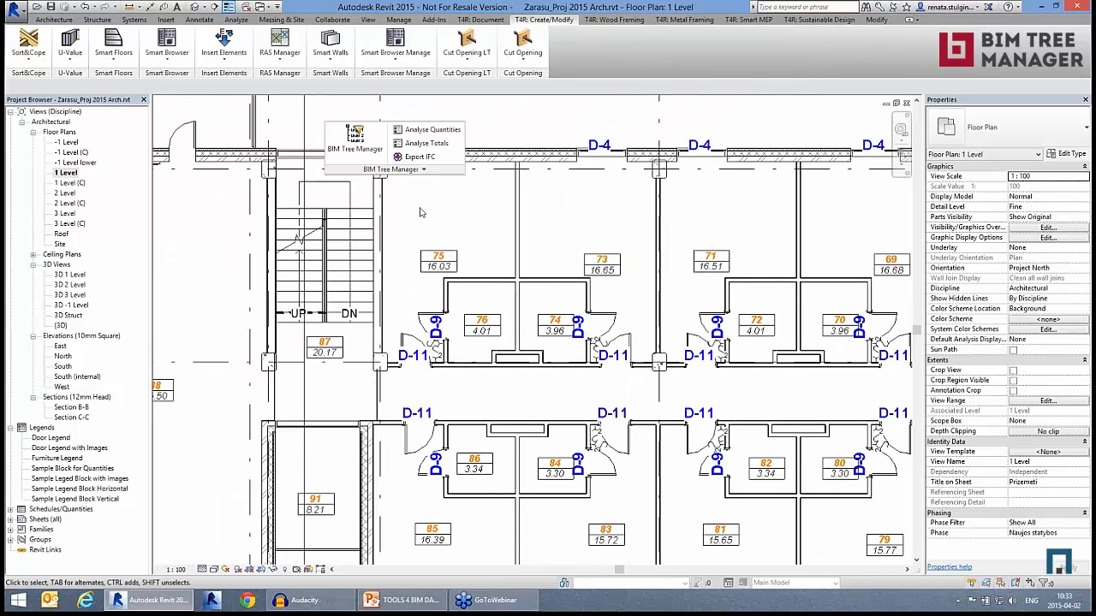
left_click(438, 255)
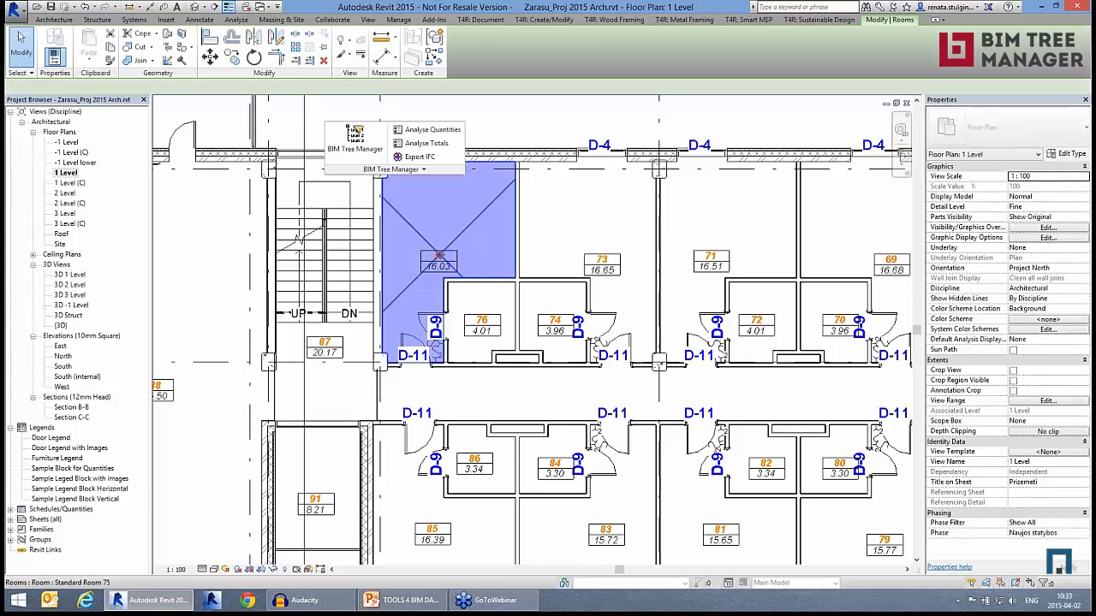
scroll(463, 228, "down", 1)
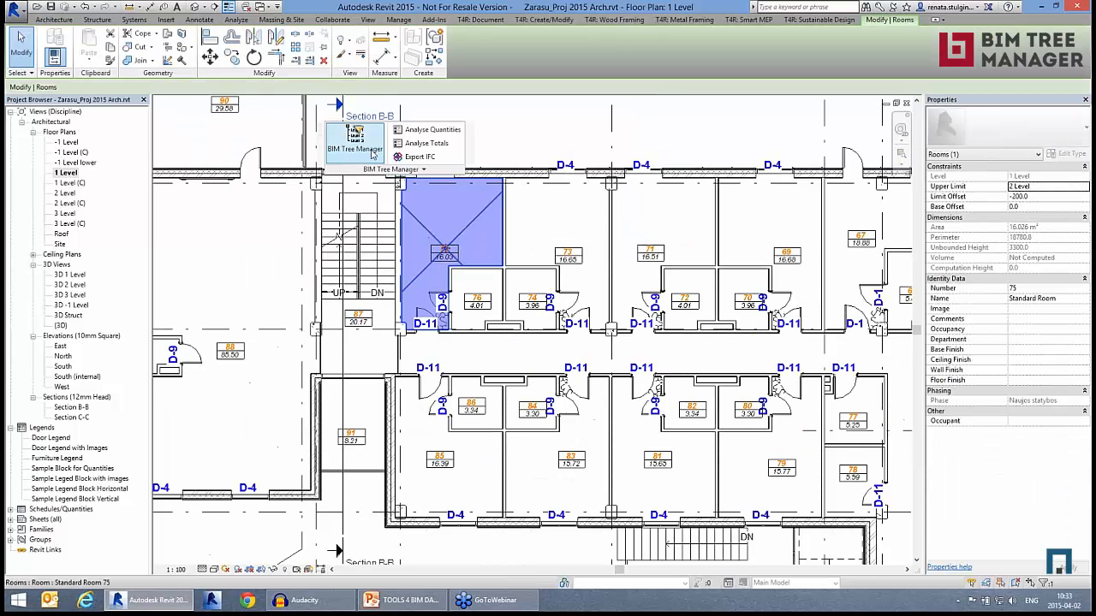
left_click(372, 152)
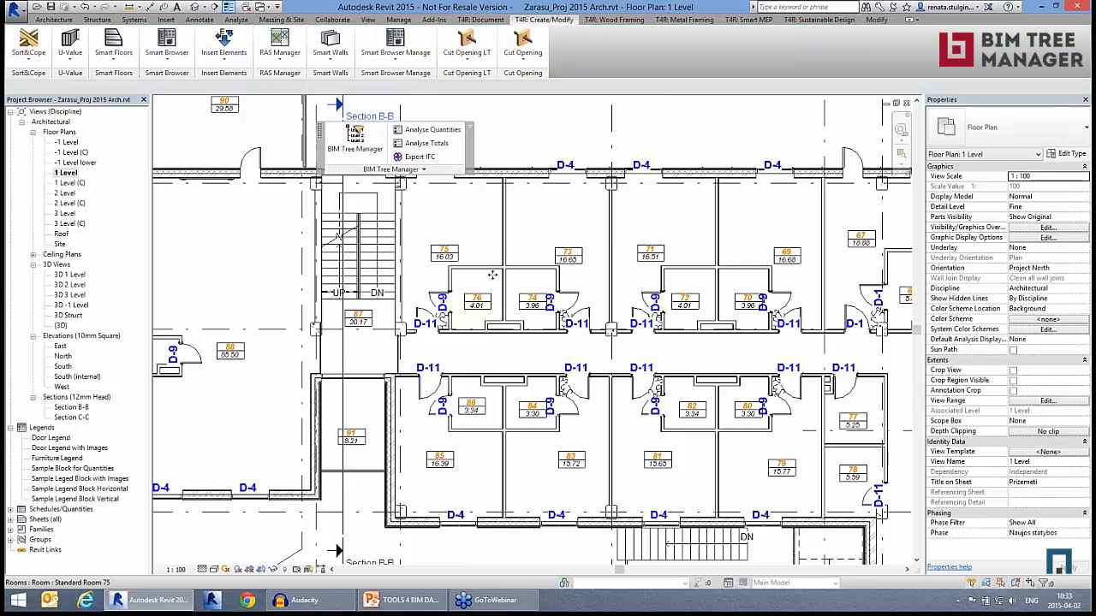
left_click(84, 378)
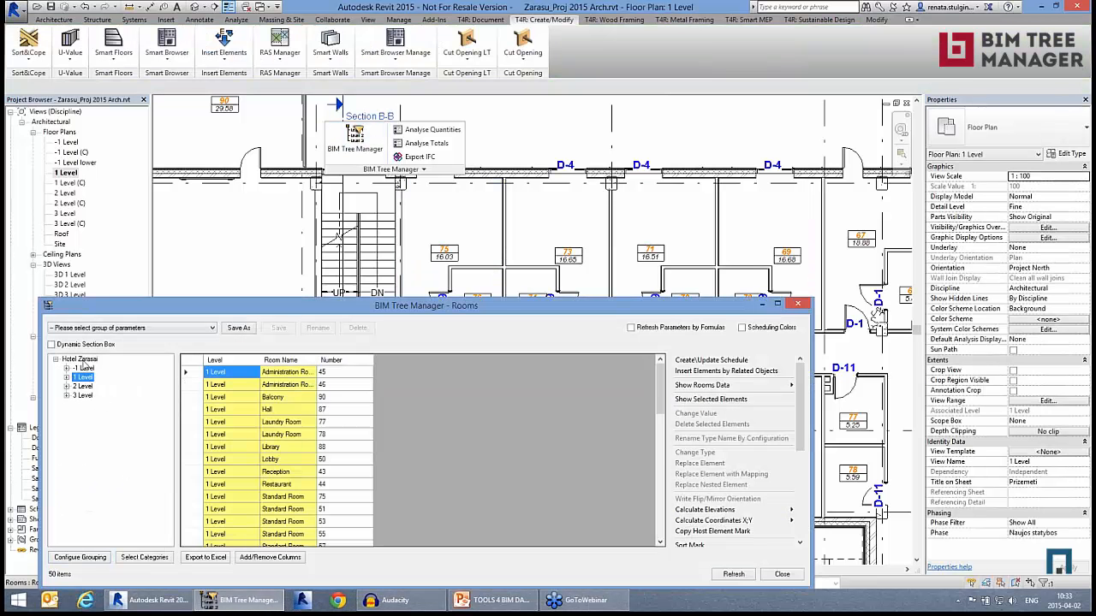
left_click(82, 359)
left_click_drag(505, 308, 494, 276)
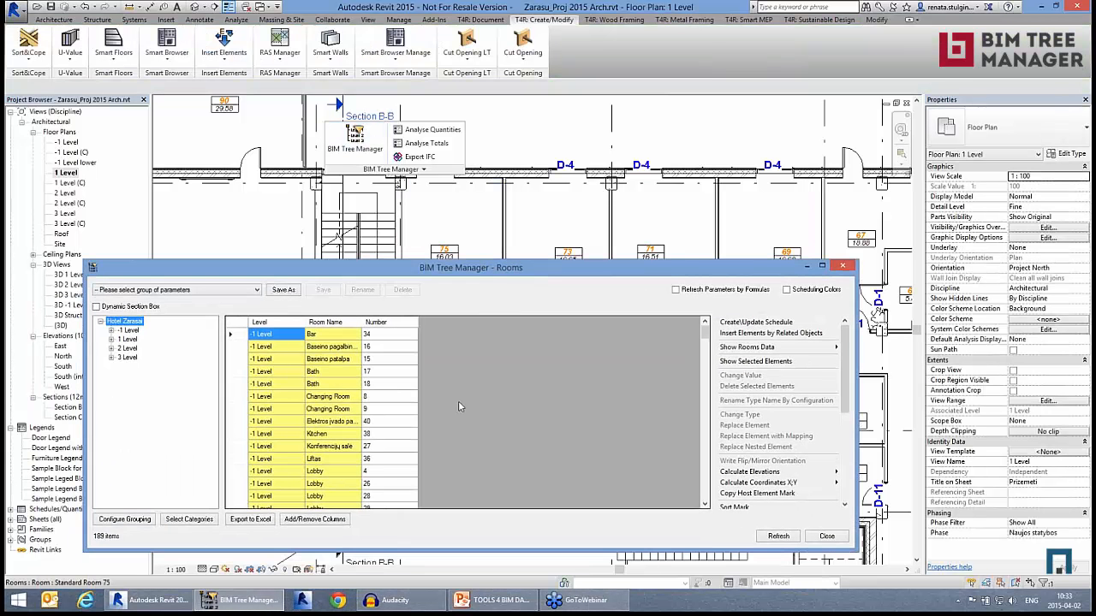
- Renumber all rooms with Sort Mark using Sample Configuration for Rooms, combining the level number and a two-digit sort number
left_click(381, 397)
scroll(758, 458, "down", 1)
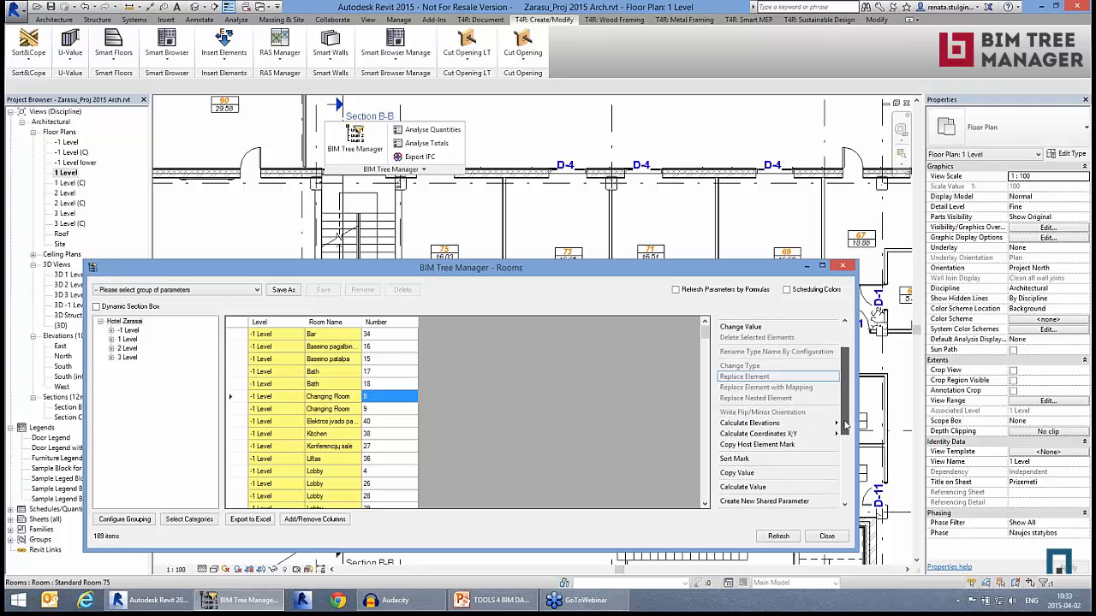
left_click(760, 460)
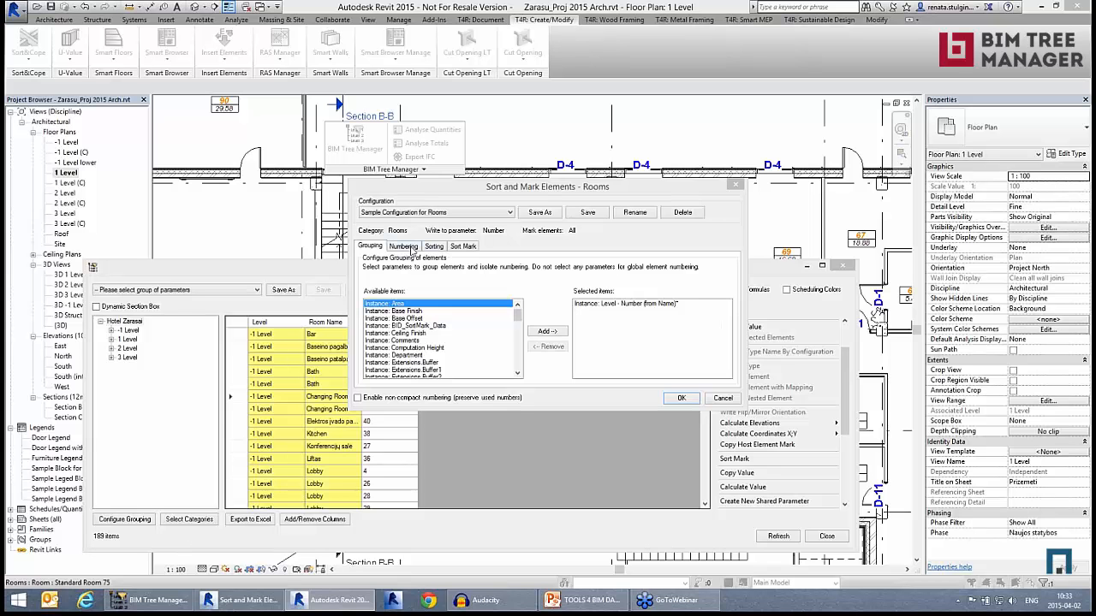
left_click(412, 249)
left_click(434, 247)
left_click(459, 247)
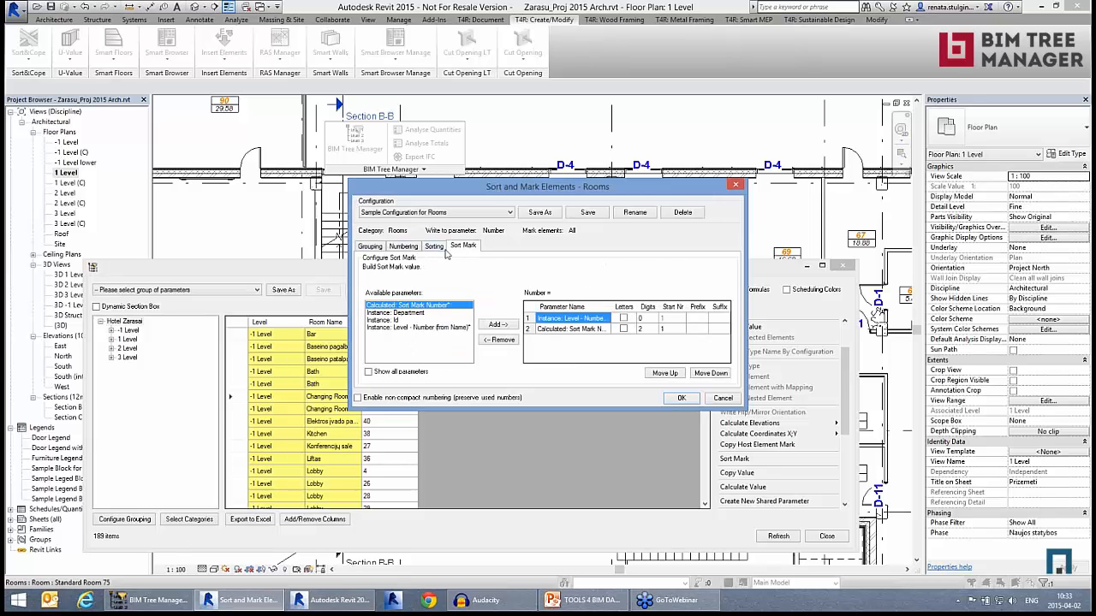
left_click(681, 398)
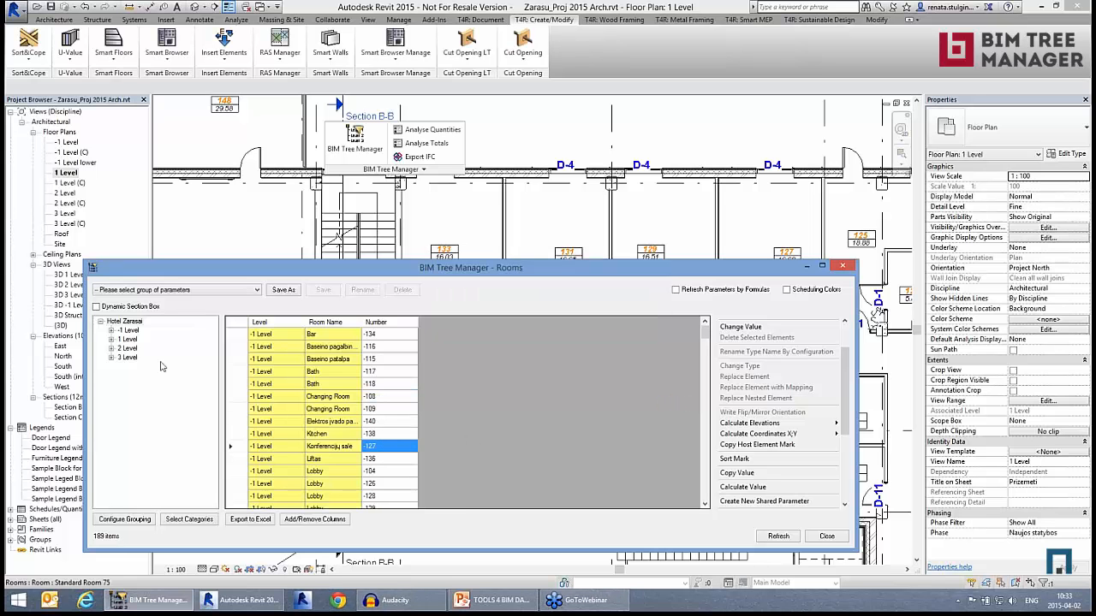
- Check the room numbers of 1 Level in the table and locate the Hall in the floor plan
left_click(111, 339)
left_click(128, 339)
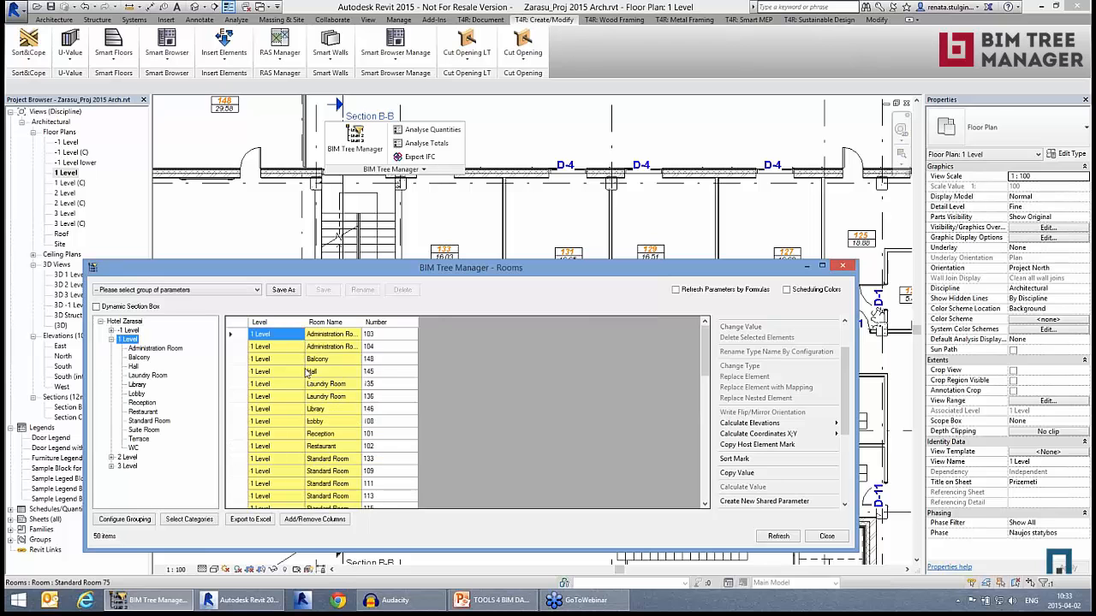
left_click(392, 377)
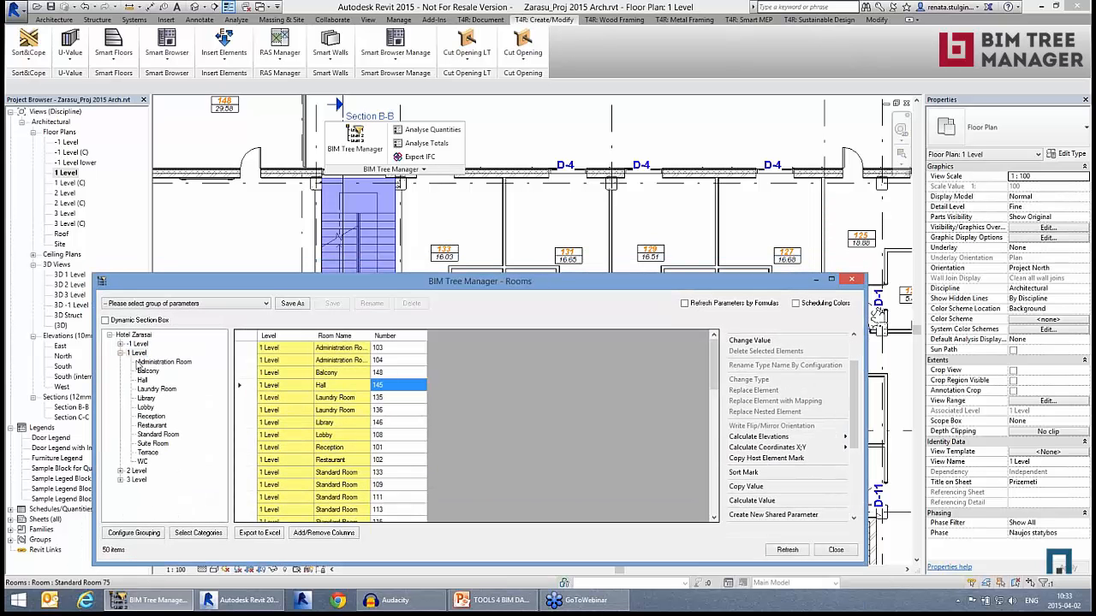
- Select all Standard Rooms of 1 Level and show their rooms data by ceiling height in an enlarged window
left_click(158, 434)
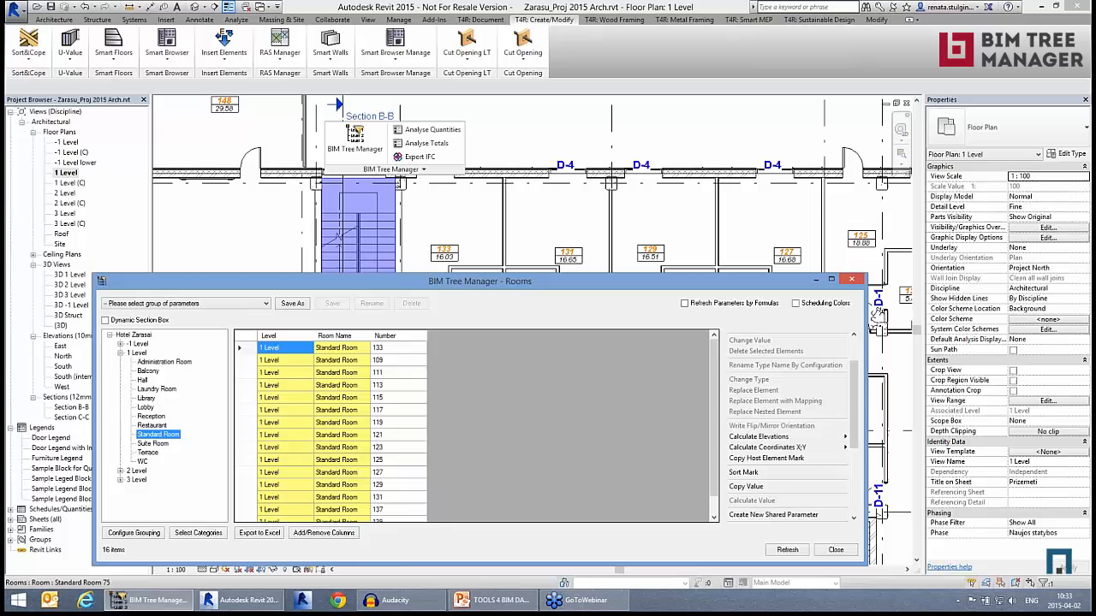
left_click(247, 342)
left_click_drag(594, 316, 586, 255)
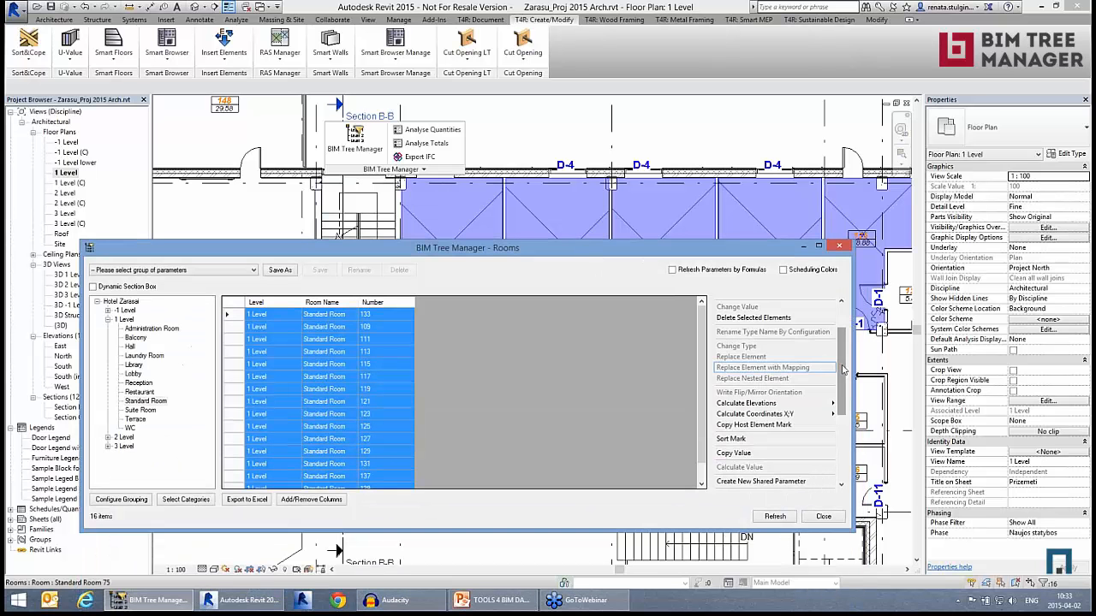
scroll(844, 369, "up", 2)
mouse_move(809, 334)
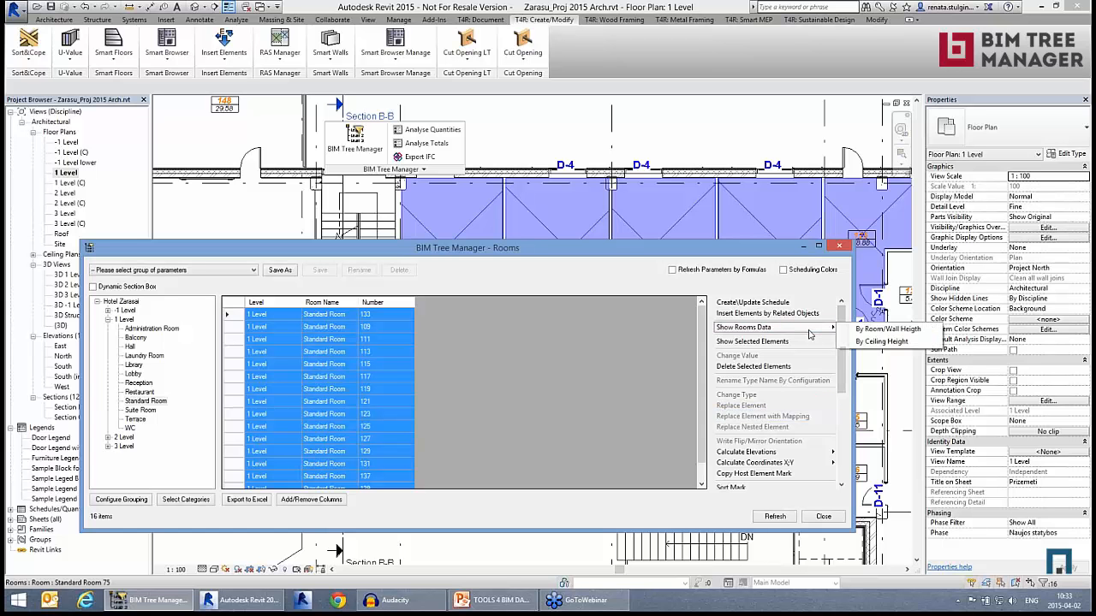
left_click(876, 342)
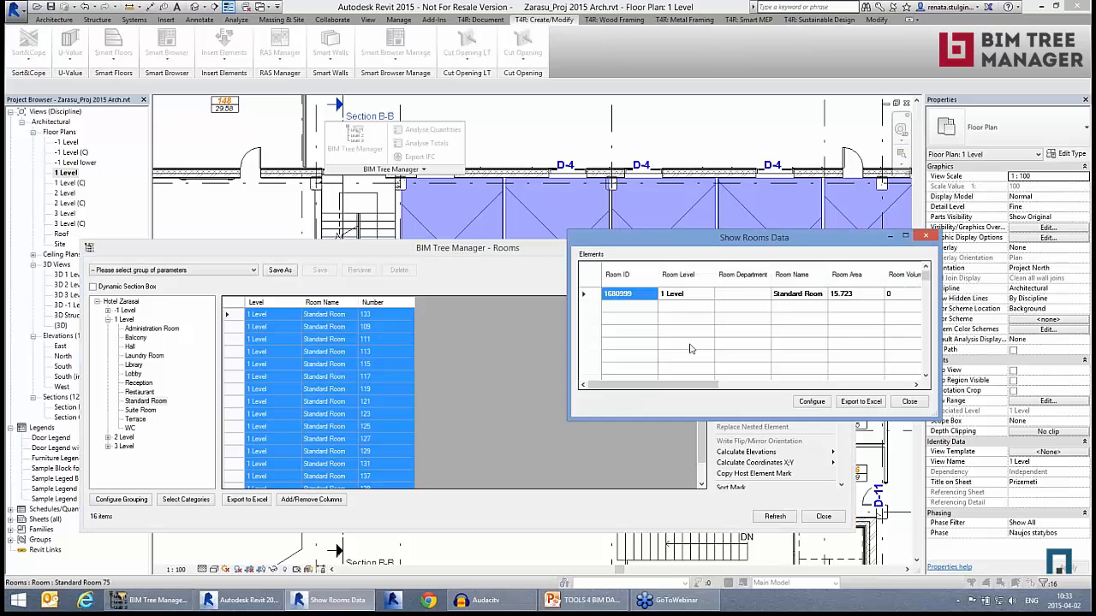
left_click_drag(742, 240, 309, 94)
left_click_drag(508, 273, 1015, 533)
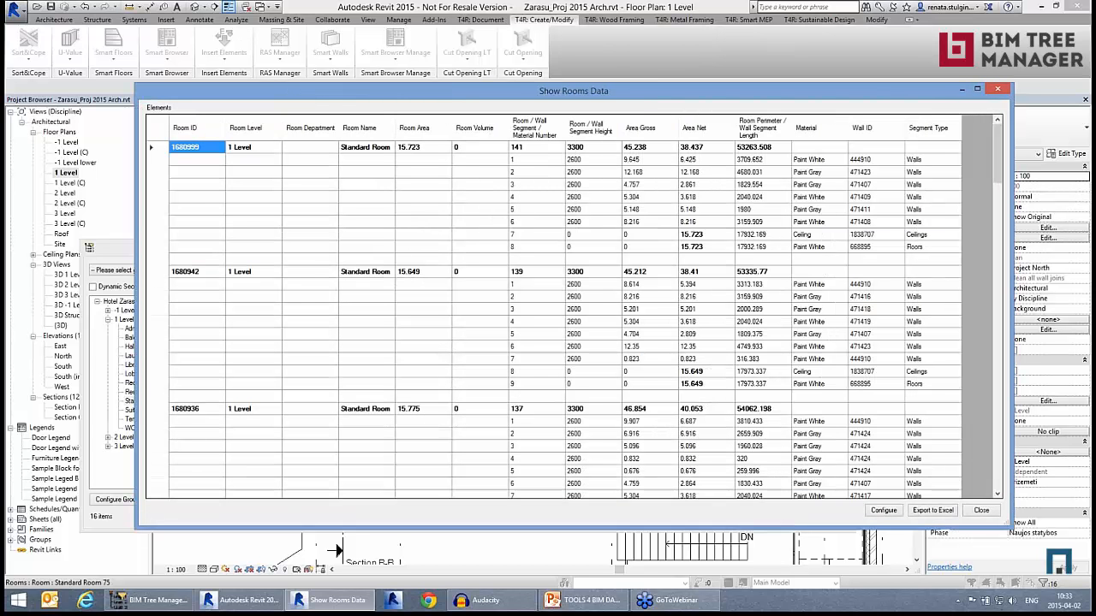
- Examine the wall, ceiling and floor segments listed for the first Standard Room, including segment types and wall segment lengths
left_click(552, 224)
left_click(894, 225)
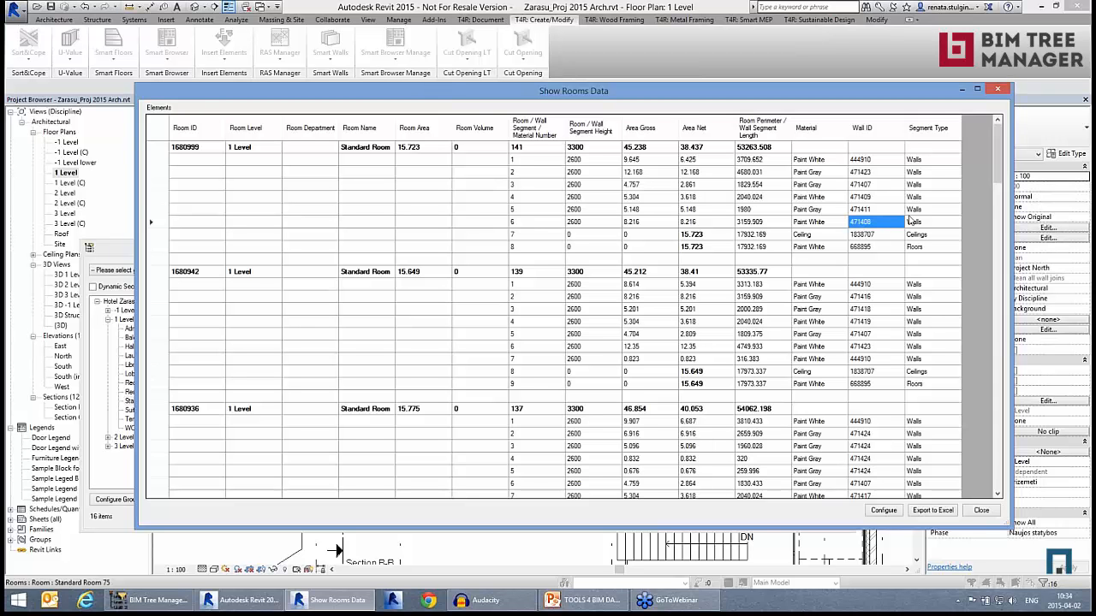
left_click(909, 216)
left_click(911, 235)
left_click(911, 247)
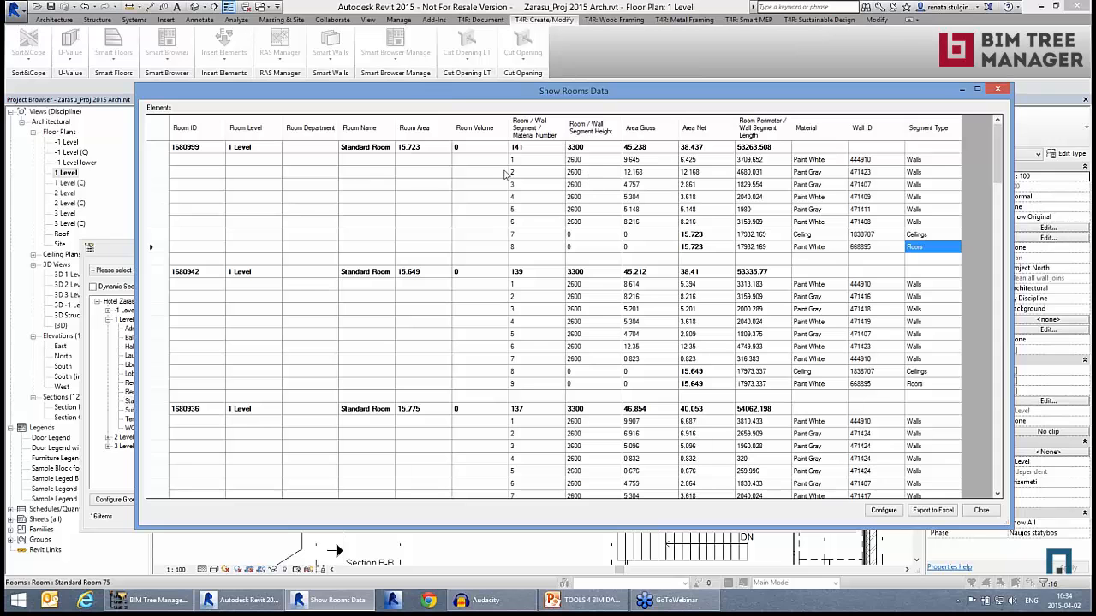
left_click(371, 152)
left_click_drag(518, 163, 911, 225)
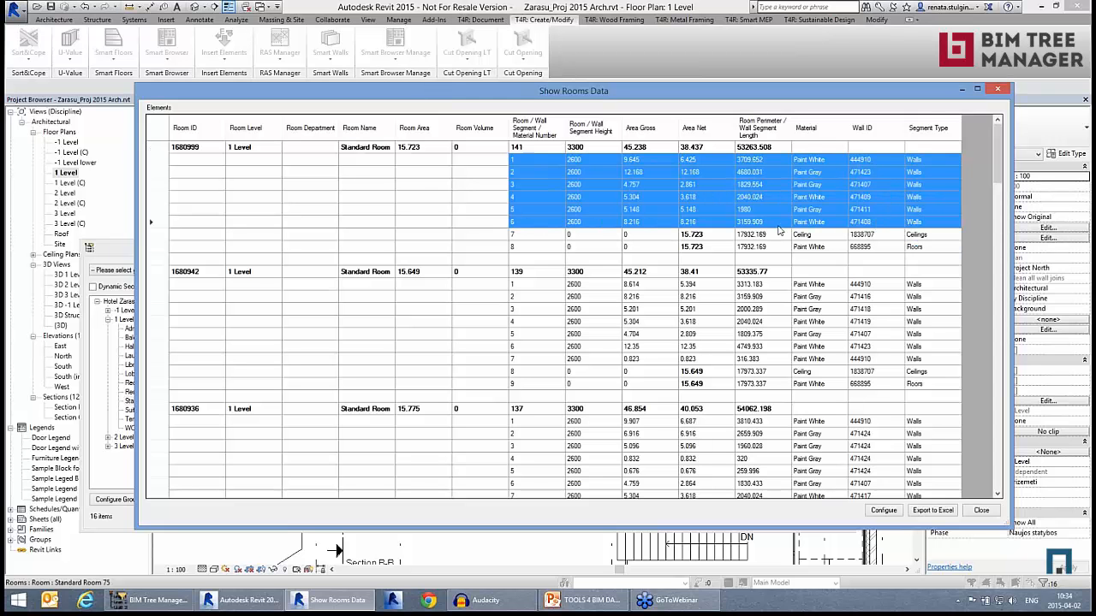
left_click(760, 197)
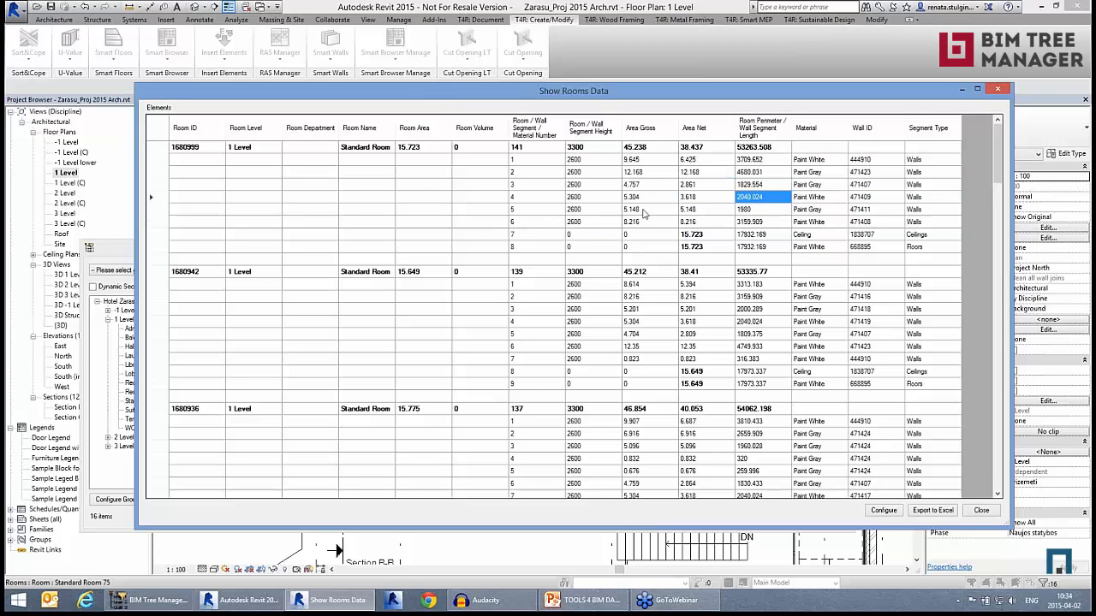
- Compare the gross and net areas of the first Standard Room's six wall segments
left_click_drag(638, 163, 644, 221)
left_click_drag(703, 163, 701, 222)
left_click_drag(648, 165, 649, 225)
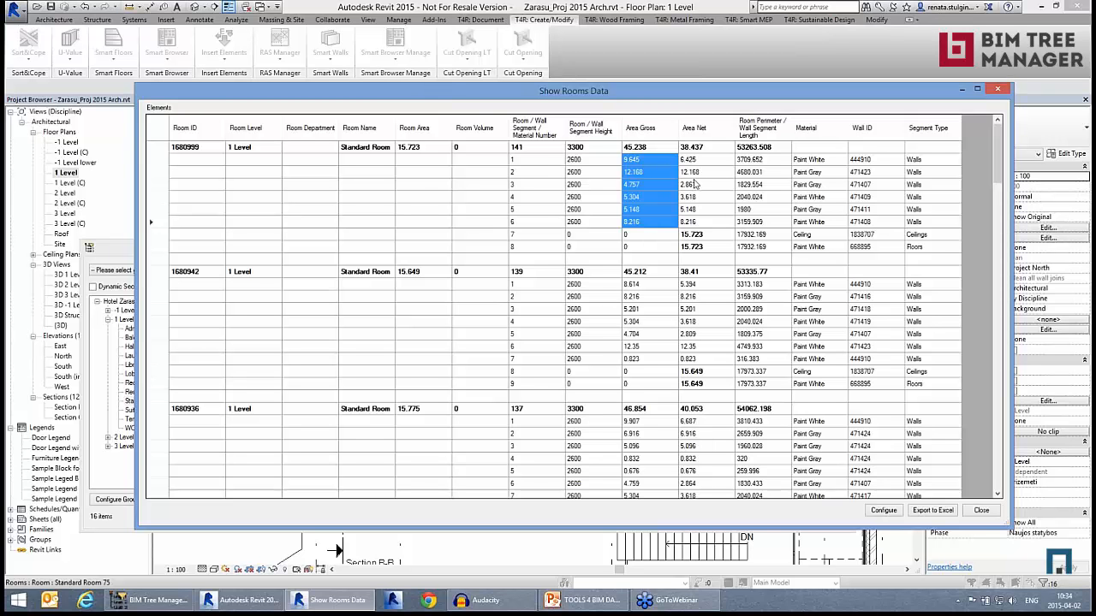
left_click_drag(698, 163, 704, 225)
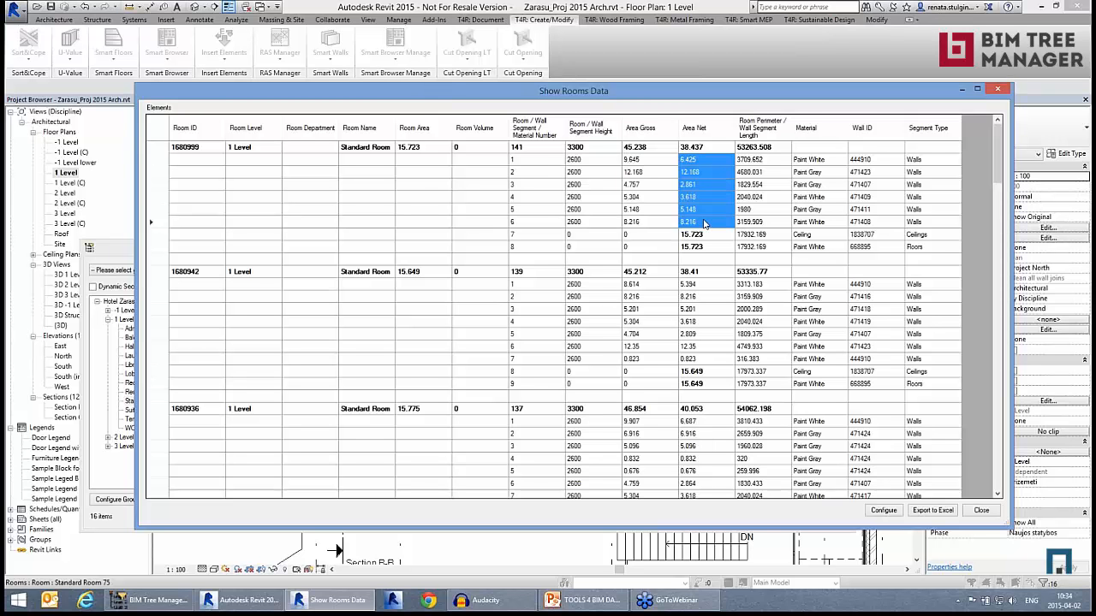
- Check the materials assigned to the wall, ceiling and floor segments and look through the remaining Standard Rooms
left_click(828, 172)
left_click(824, 222)
left_click(826, 185)
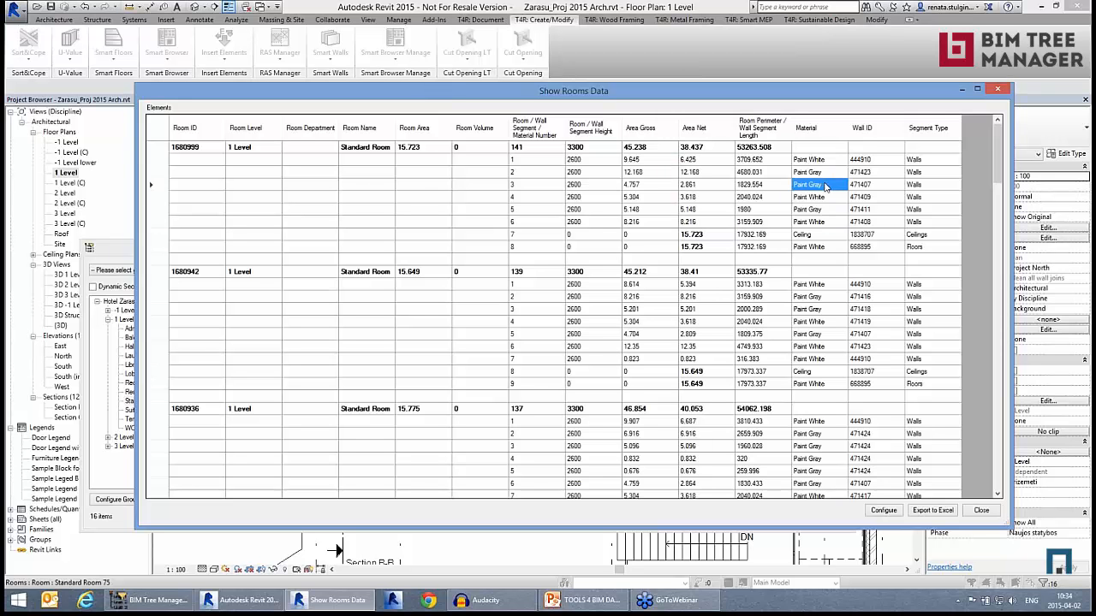
left_click(827, 162)
left_click(826, 187)
left_click(827, 198)
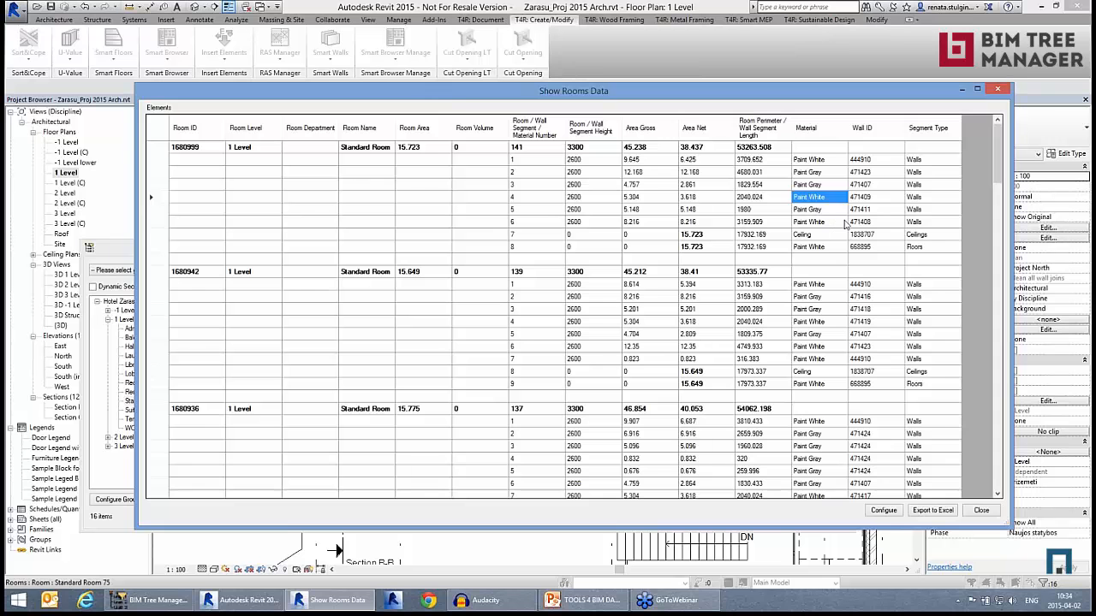
left_click(830, 385)
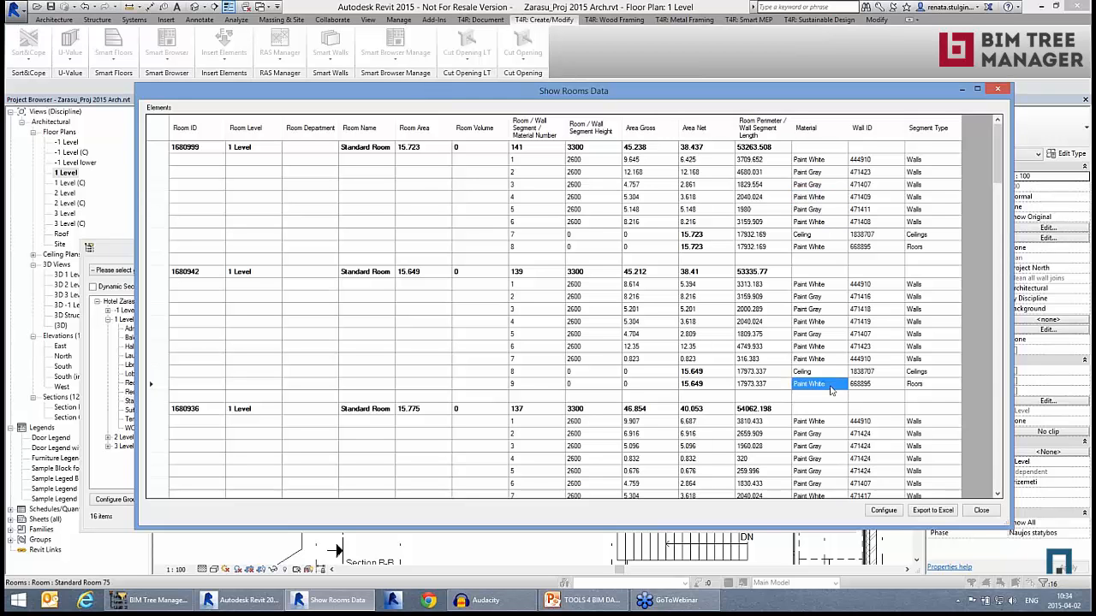
left_click(826, 236)
left_click(813, 250)
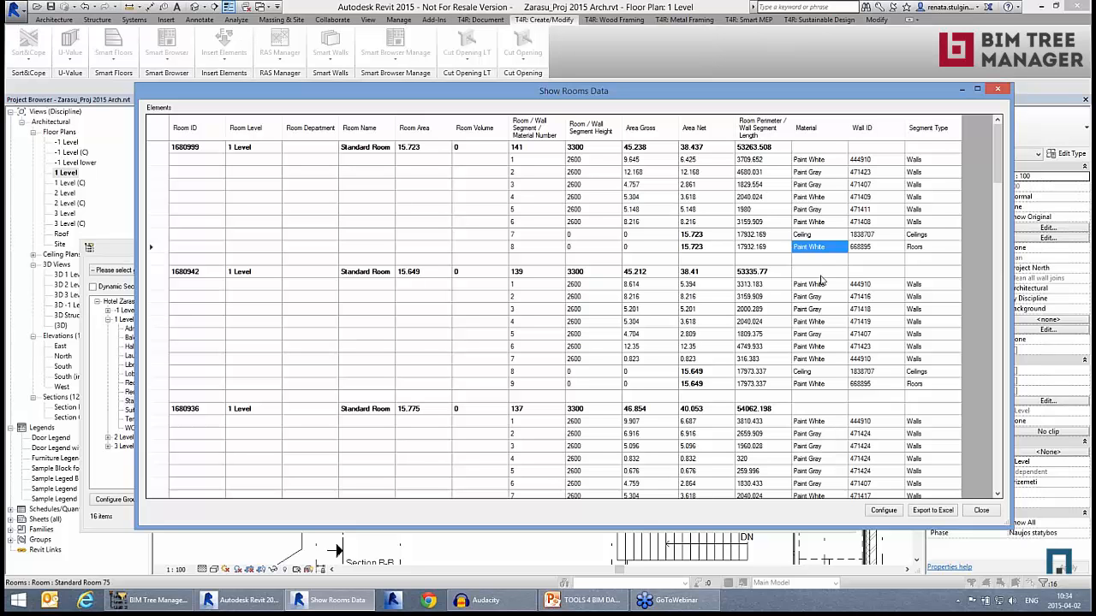
left_click(824, 237)
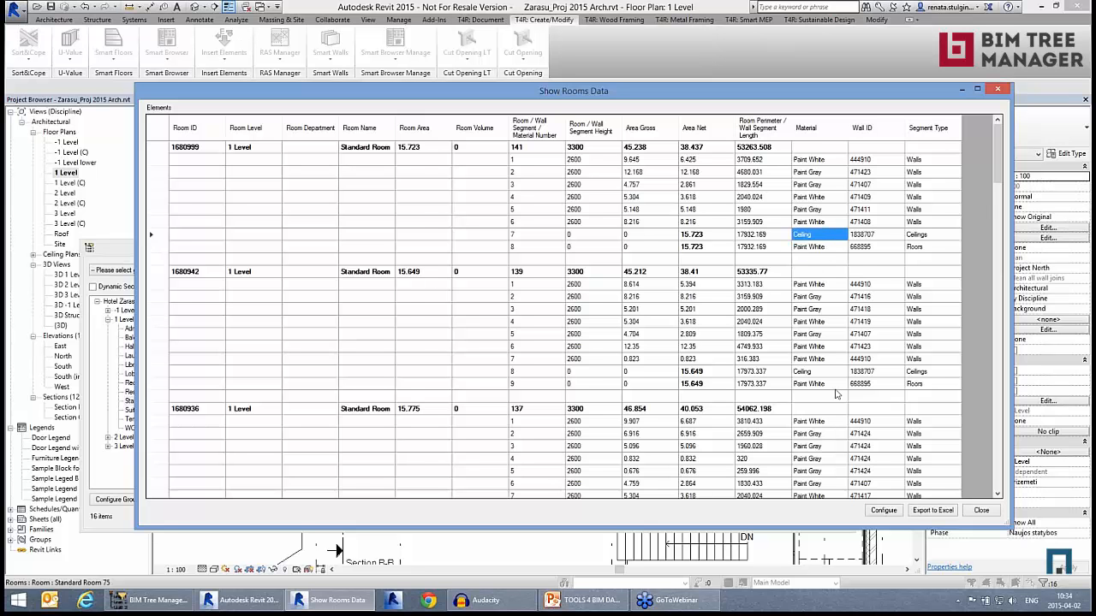
left_click(829, 384)
scroll(830, 392, "down", 4)
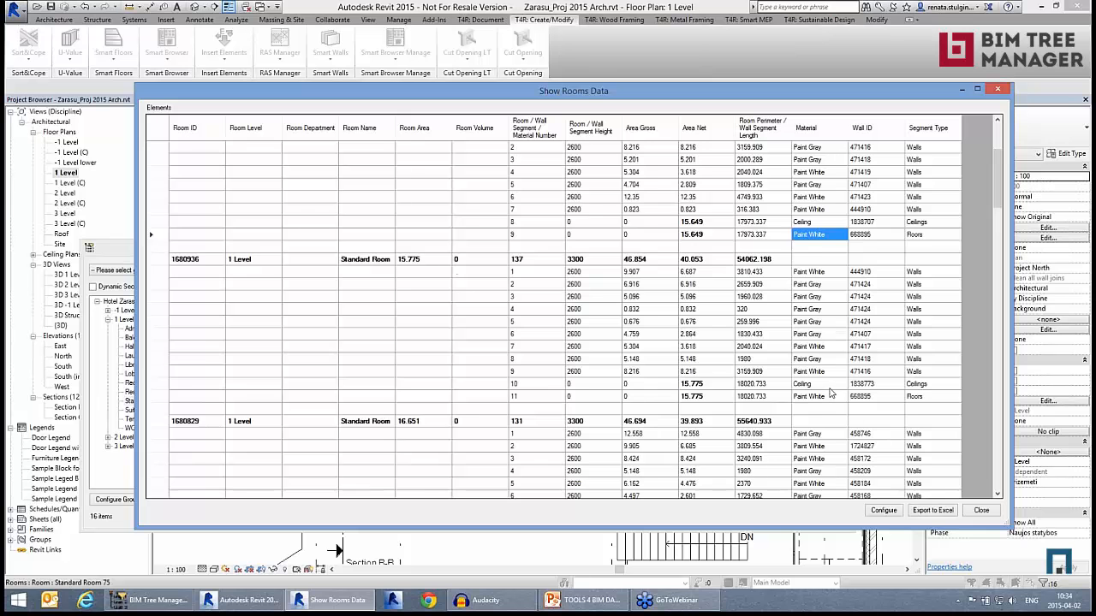
scroll(830, 392, "down", 5)
scroll(843, 401, "up", 9)
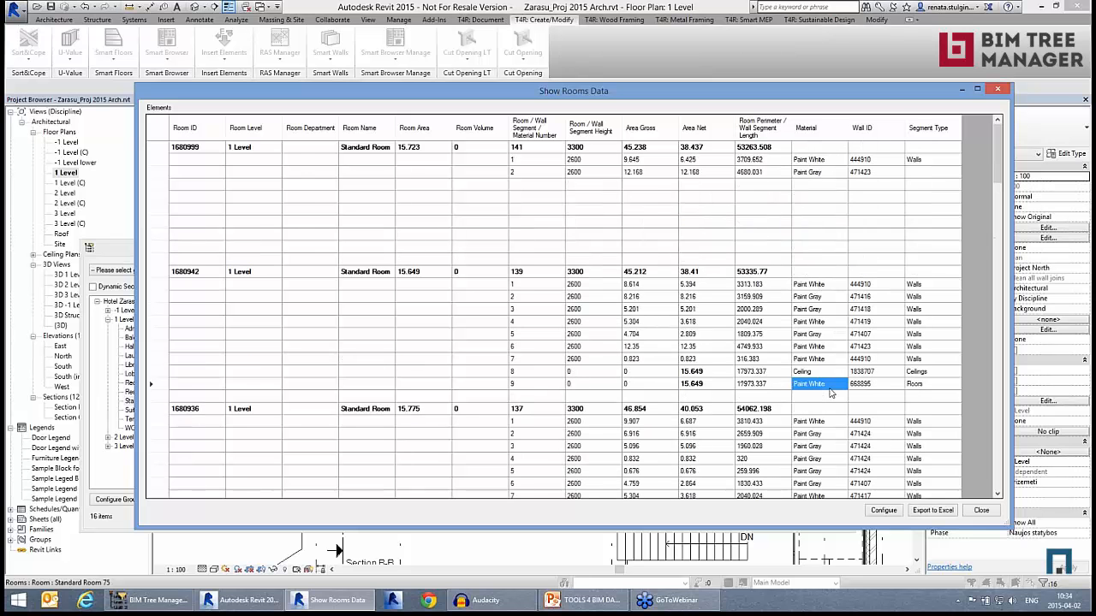
- Group the rooms data materials by Room Level and check the net area of each material
left_click(881, 512)
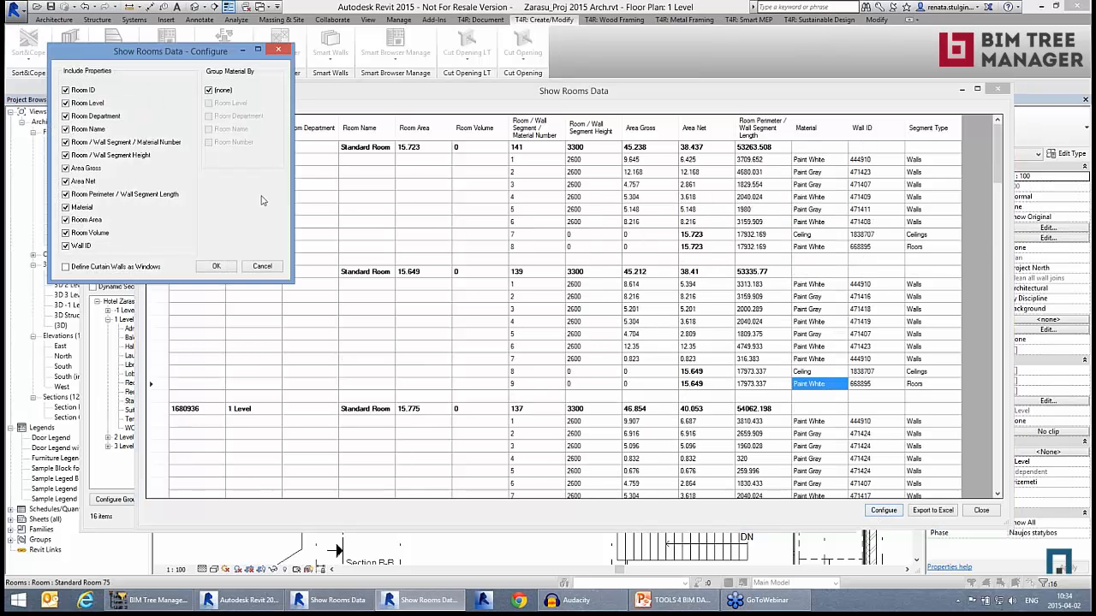
left_click(208, 90)
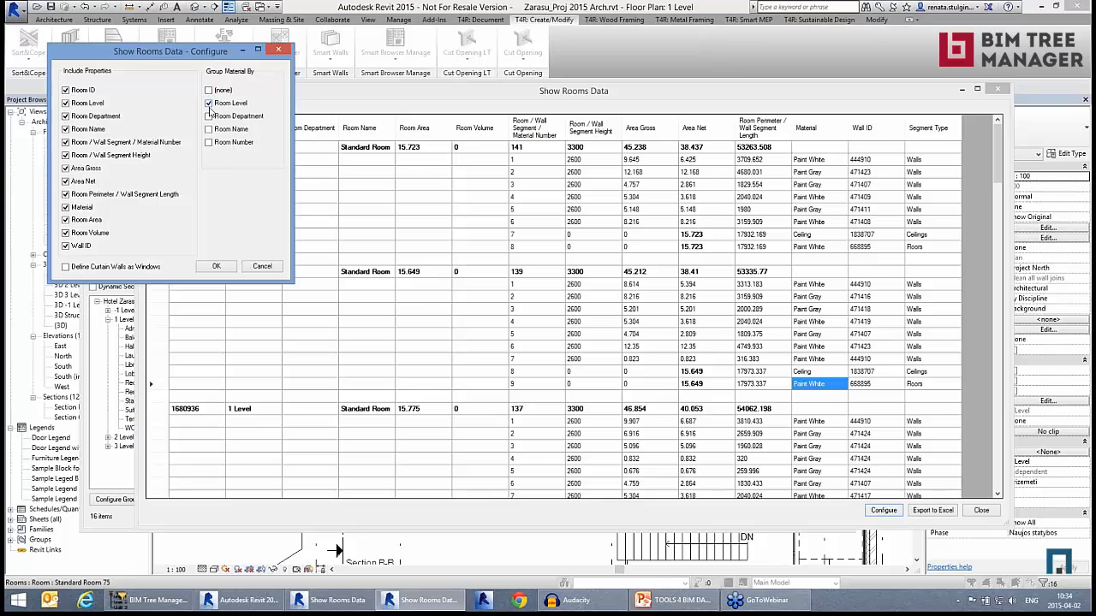
left_click(219, 268)
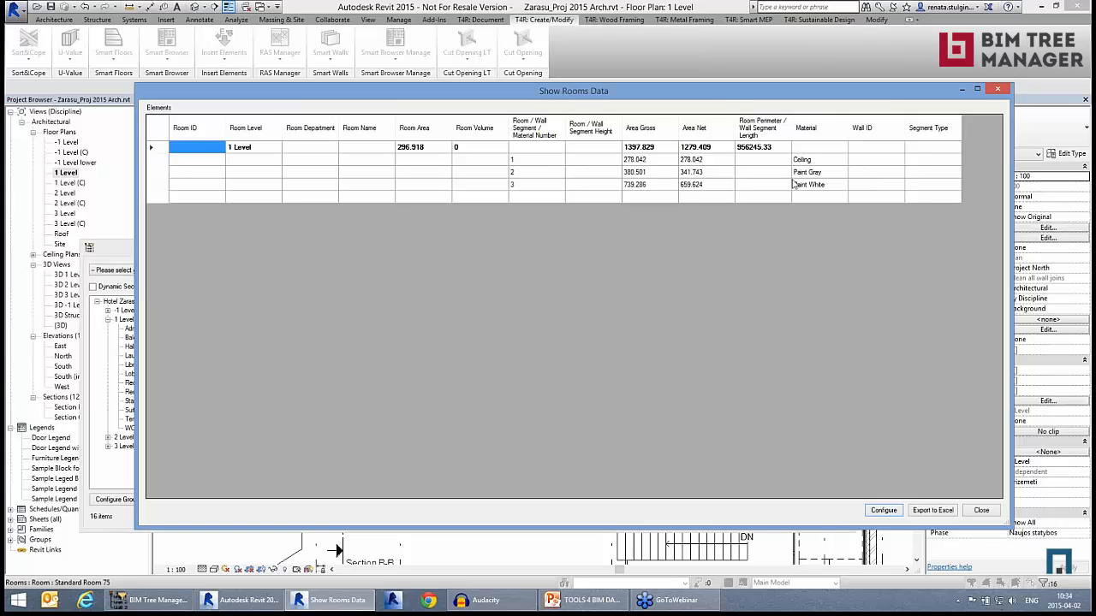
left_click_drag(827, 159, 828, 185)
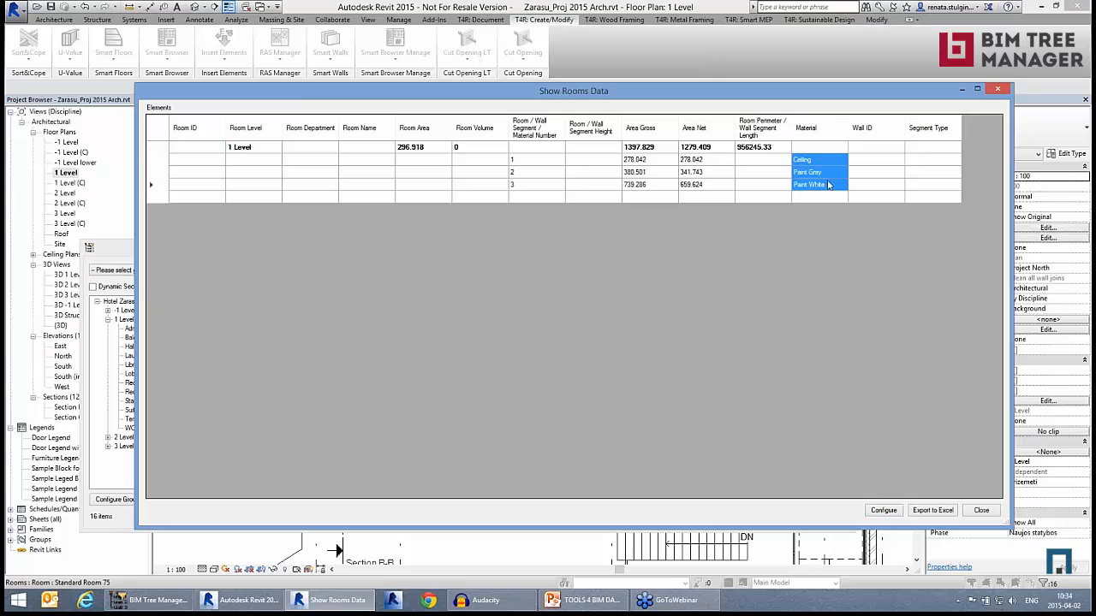
left_click(711, 176)
left_click(712, 182)
left_click(710, 162)
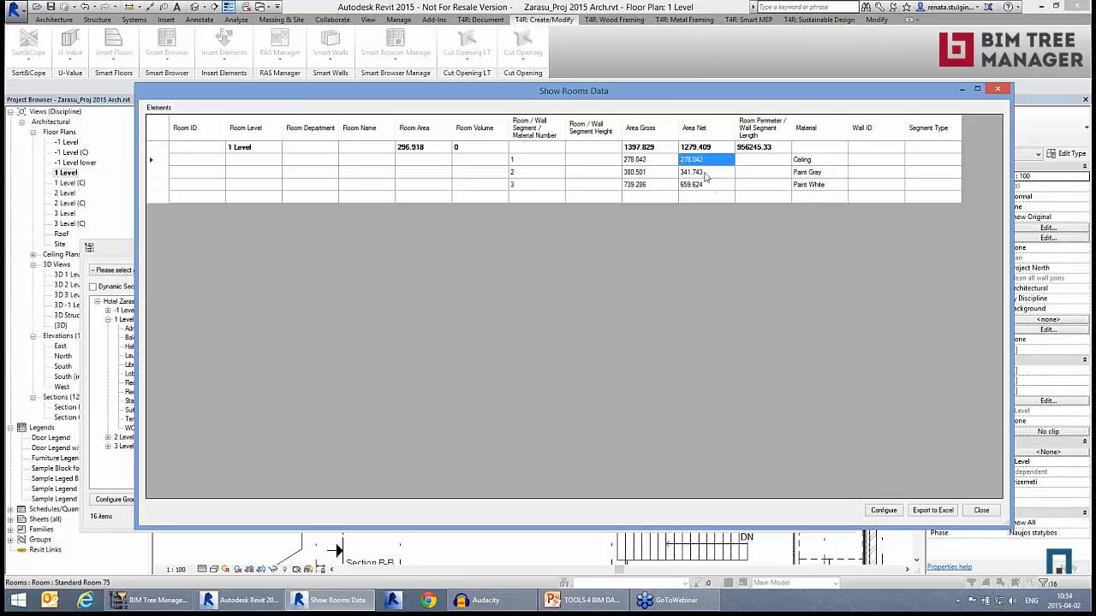
- Reset the material grouping to none and look over the ungrouped data of the individual rooms
left_click(883, 510)
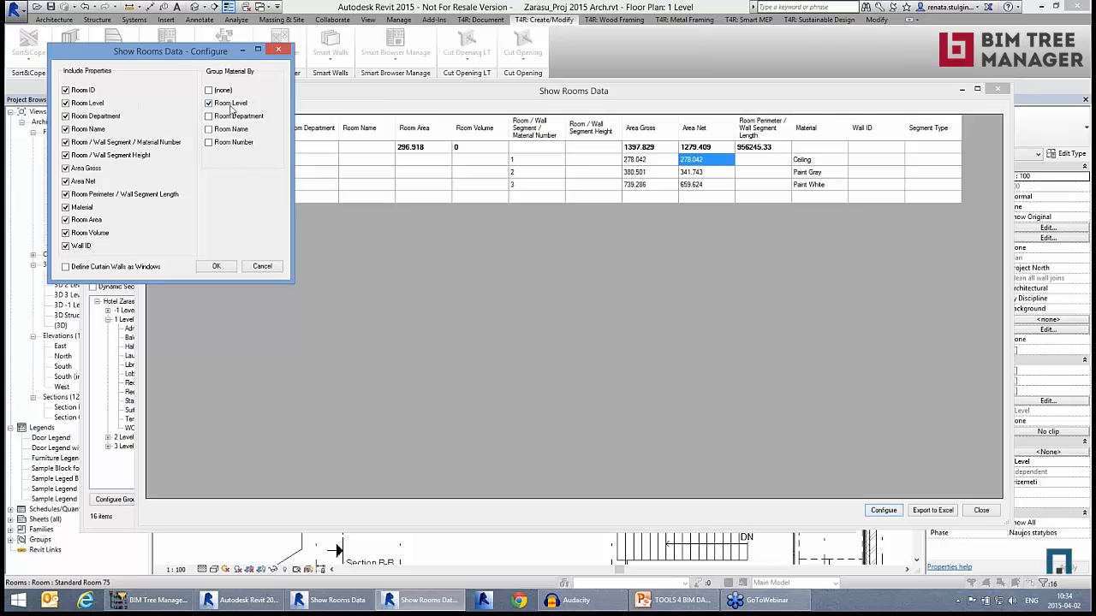
left_click(209, 101)
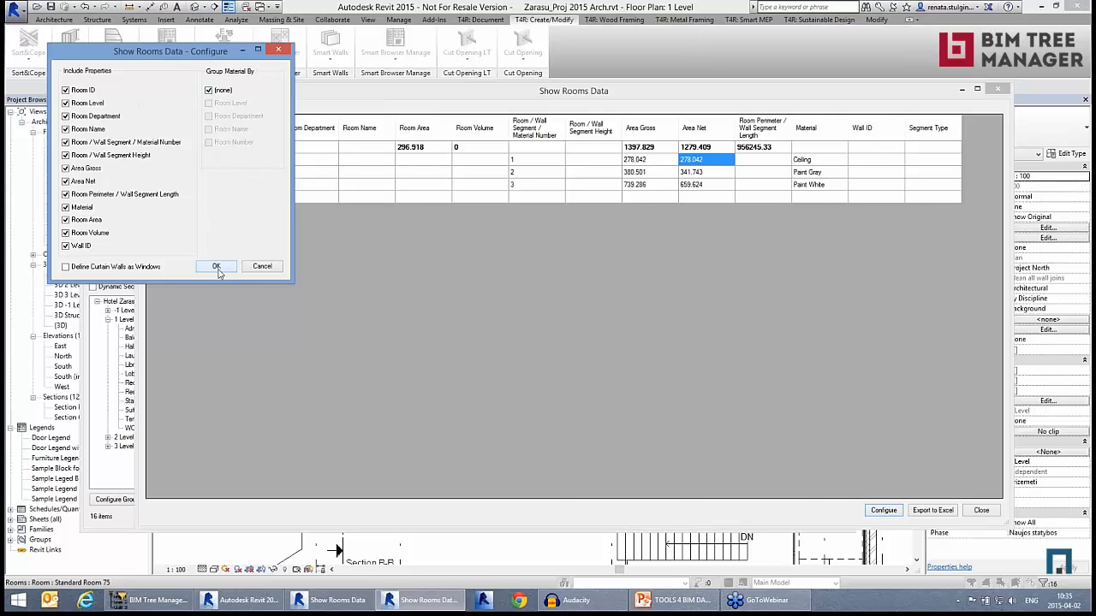
left_click(215, 266)
left_click(710, 196)
scroll(856, 342, "down", 3)
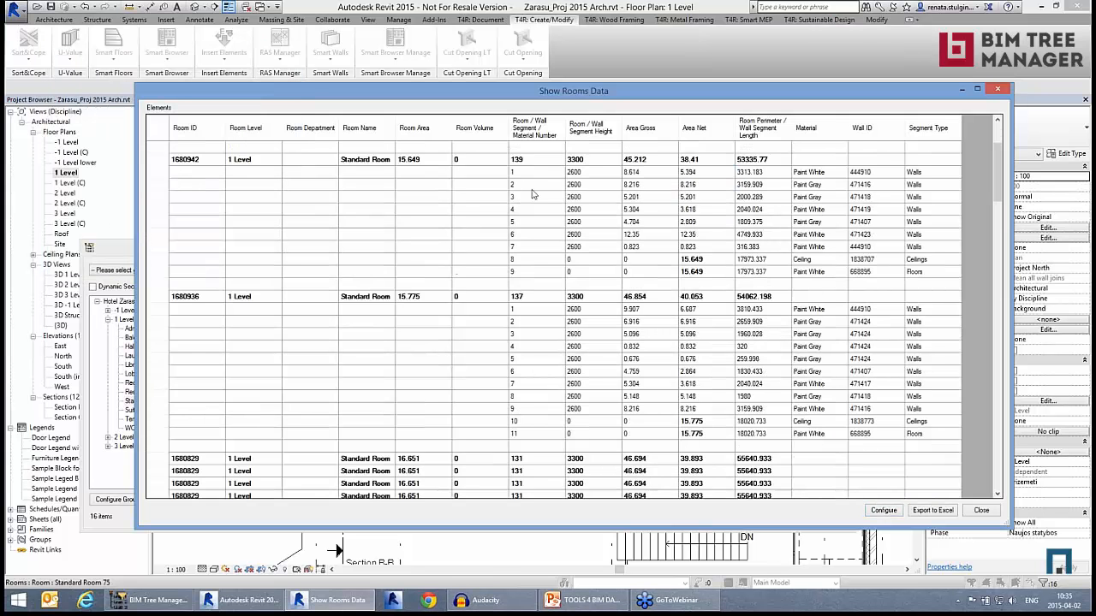
scroll(856, 342, "up", 3)
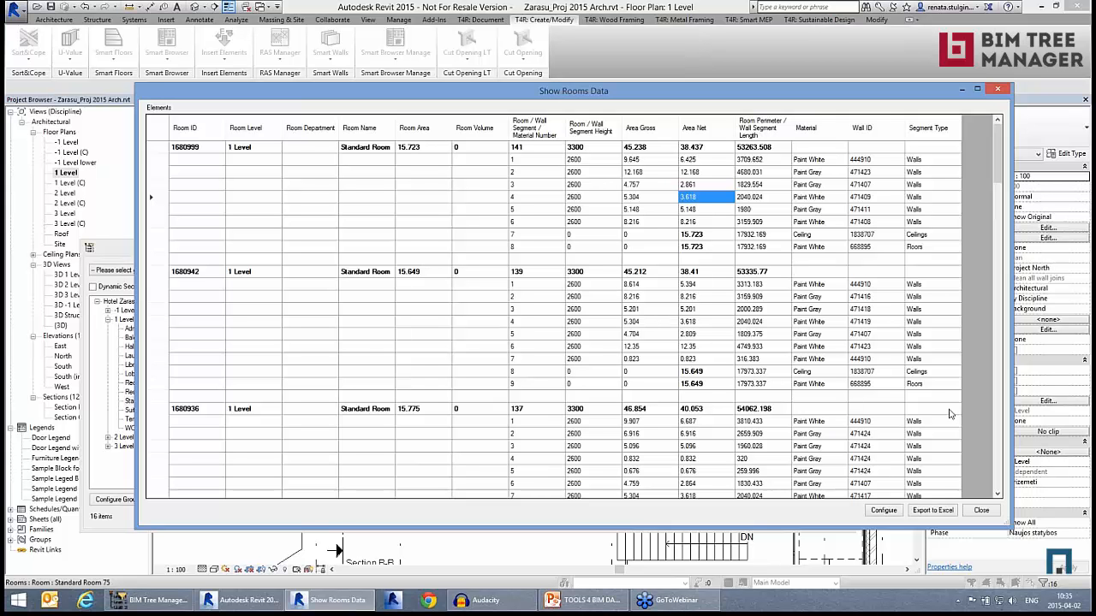
- Export the rooms data to Excel, review the generated worksheet, and close both the workbook and the rooms data
left_click(932, 511)
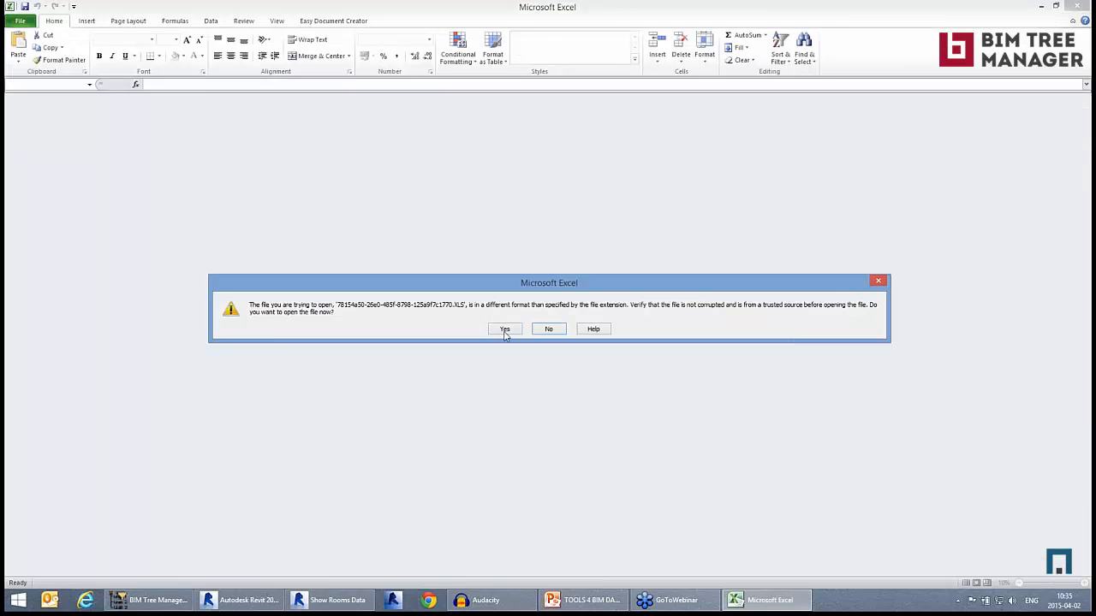
left_click(504, 330)
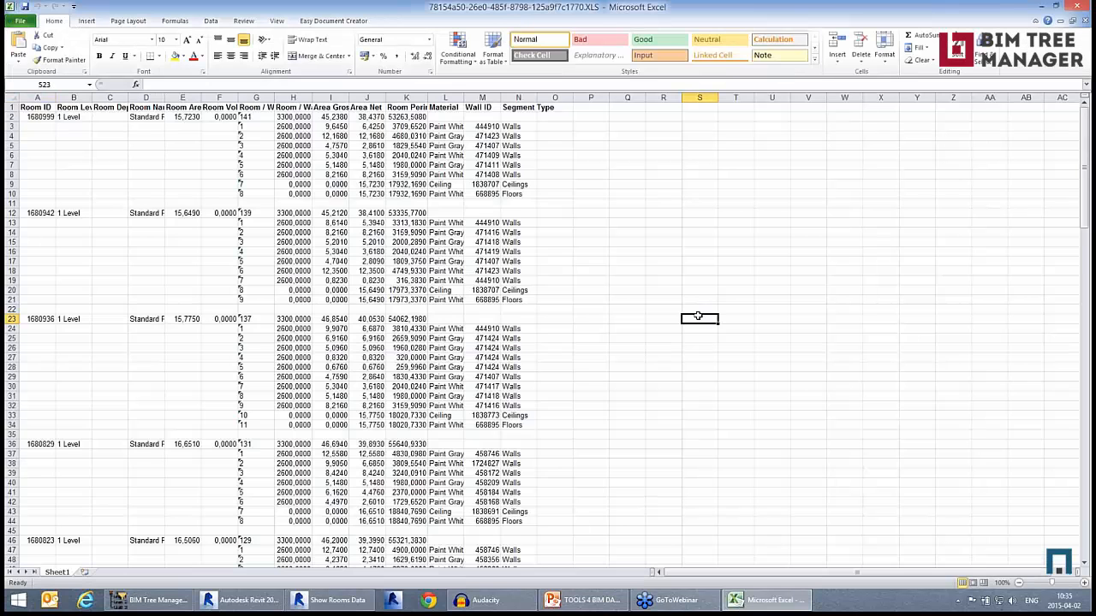
scroll(511, 313, "down", 6)
scroll(511, 313, "up", 6)
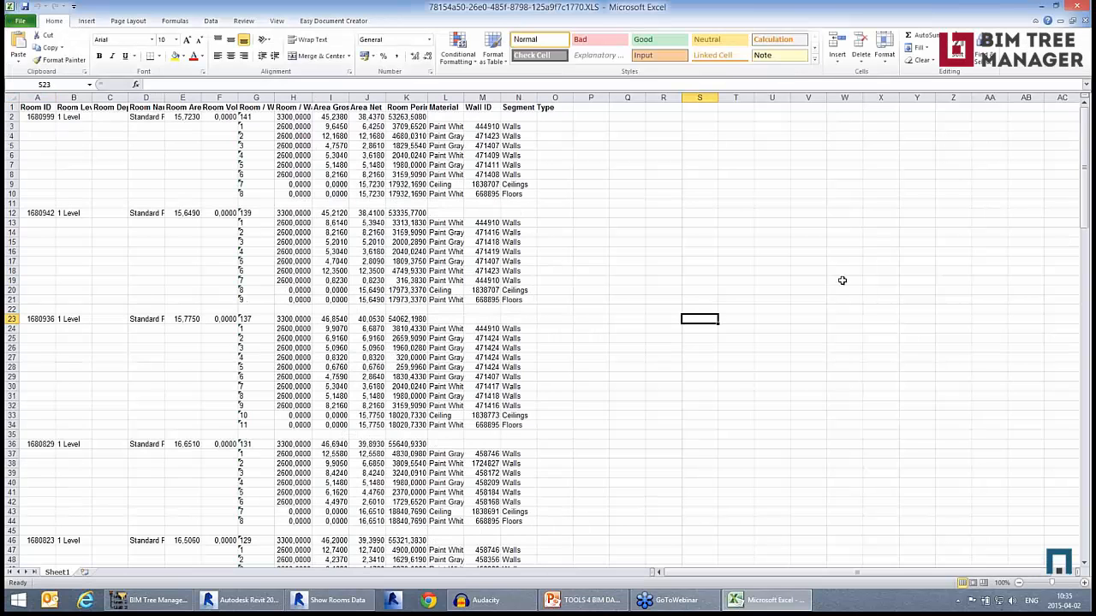
left_click(1076, 7)
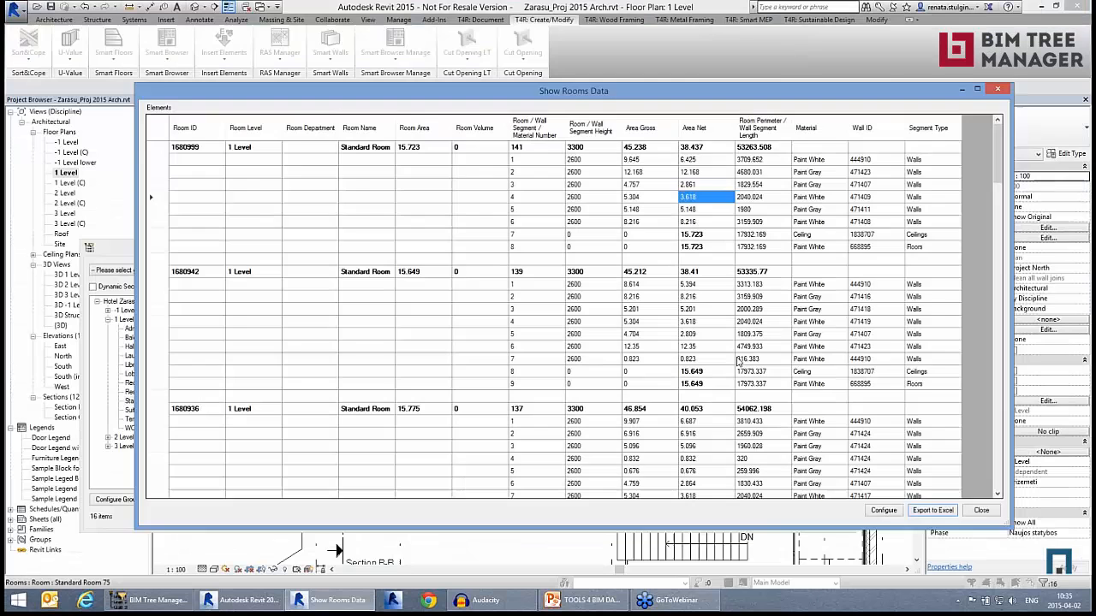
left_click(981, 510)
- Filter the Standard Rooms list down to the room numbered 133
left_click(364, 364)
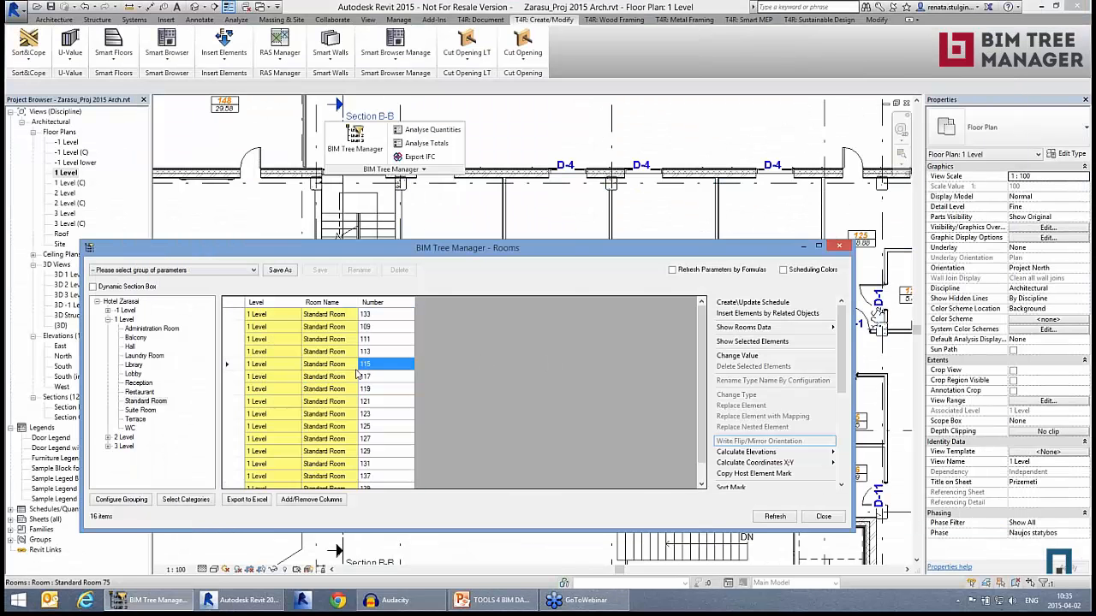
left_click_drag(576, 251, 587, 294)
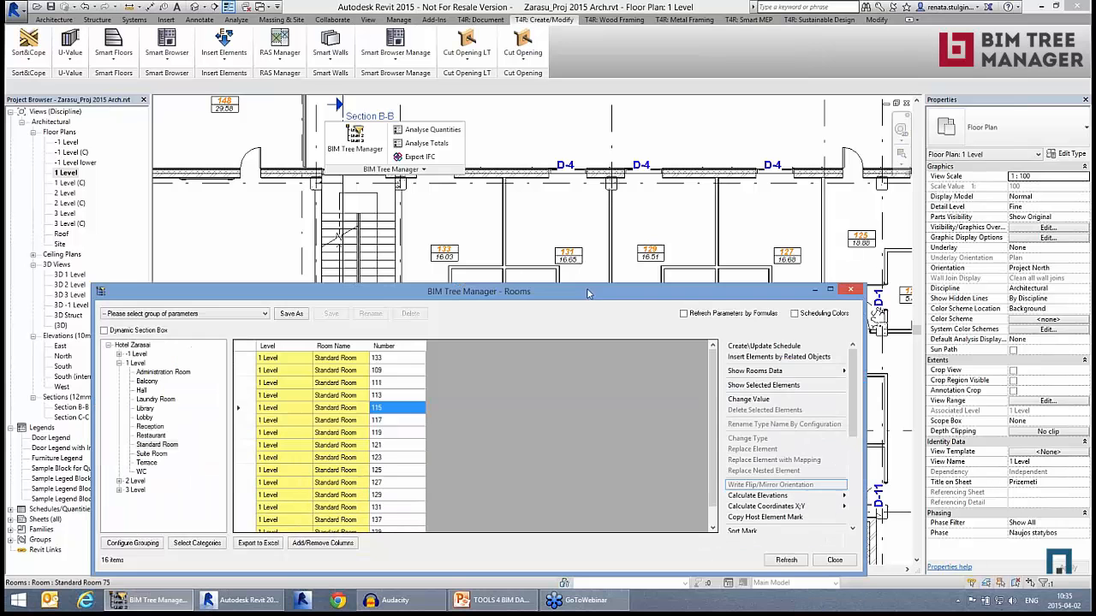
left_click(396, 361)
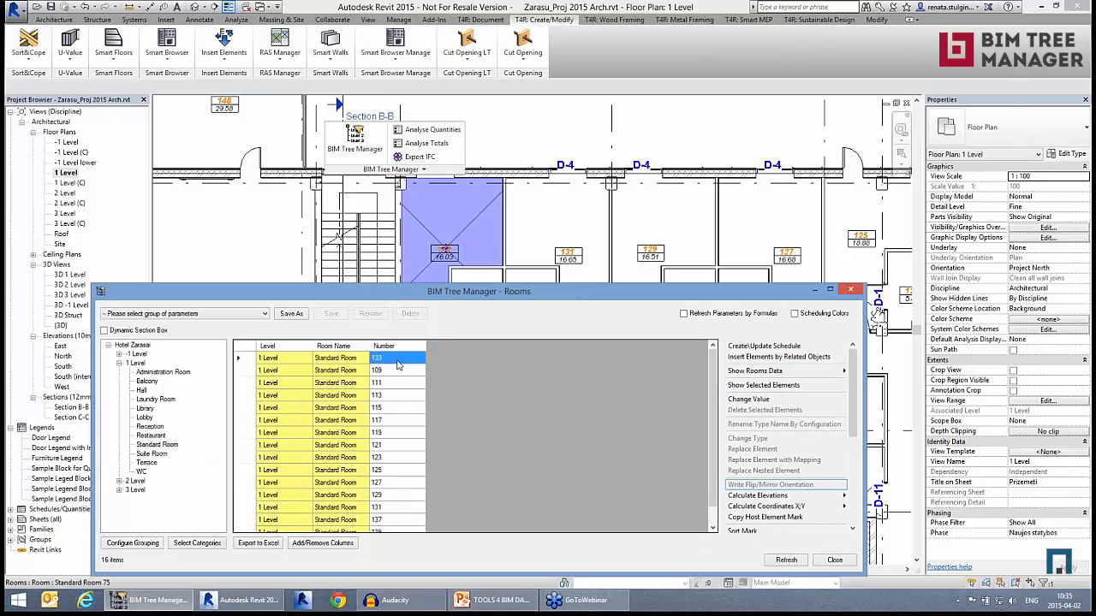
right_click(397, 365)
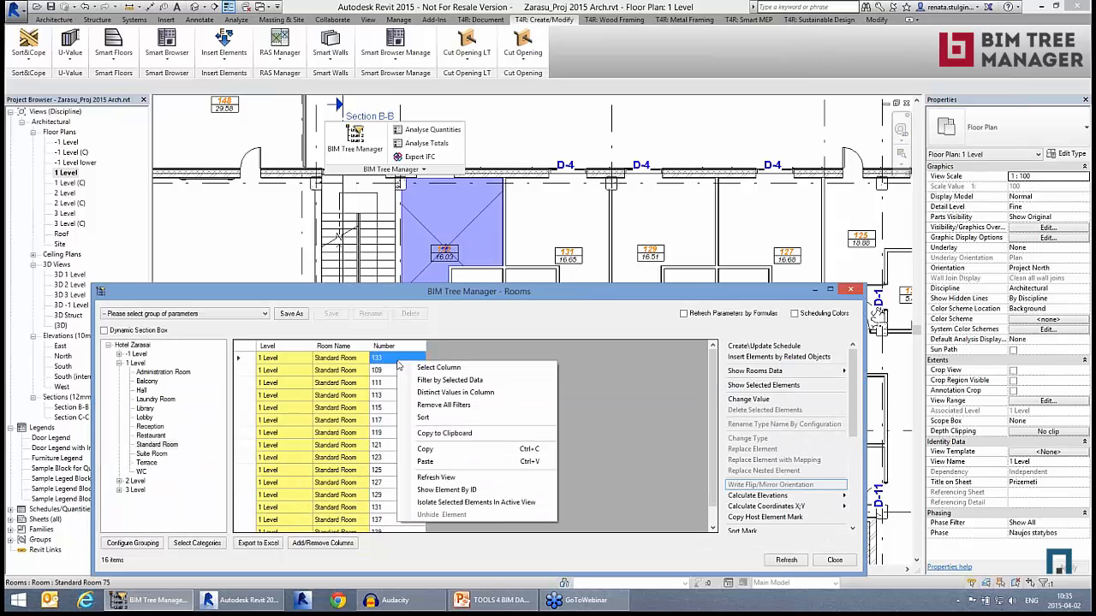
left_click(448, 379)
left_click_drag(503, 295, 489, 311)
- Insert the M_BID_Baseboard Plinth type into room 133 using the line-based rule by room perimeter
left_click(732, 373)
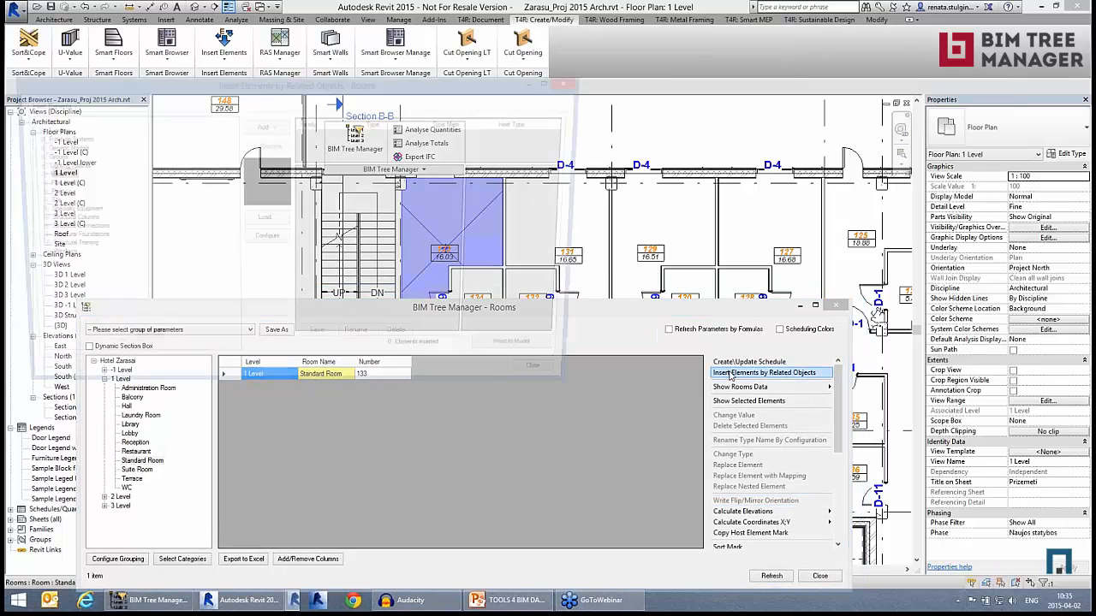
double_click(61, 148)
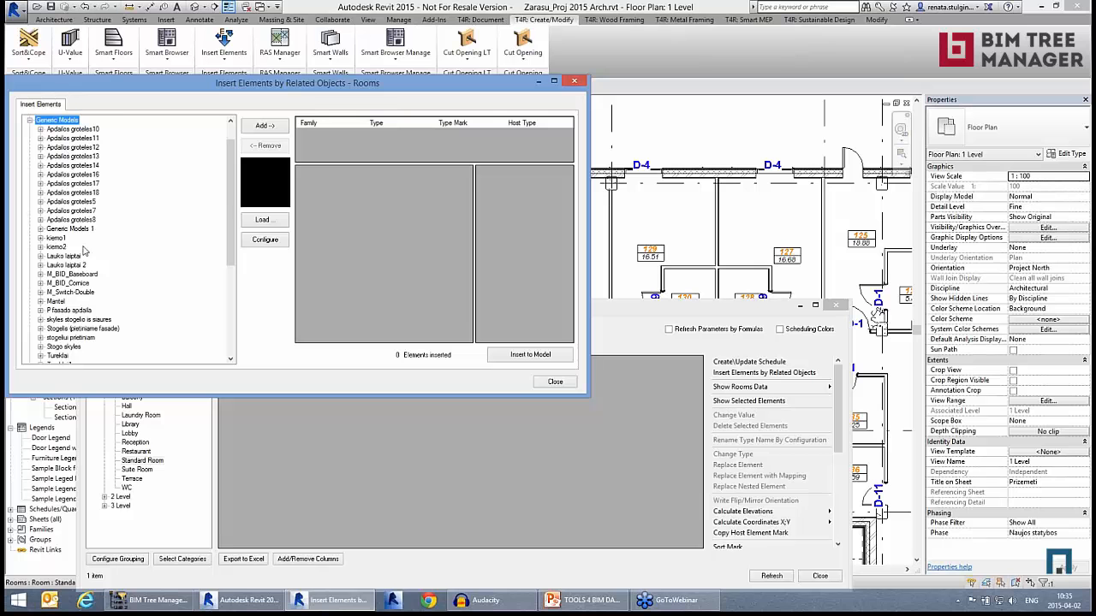
double_click(84, 276)
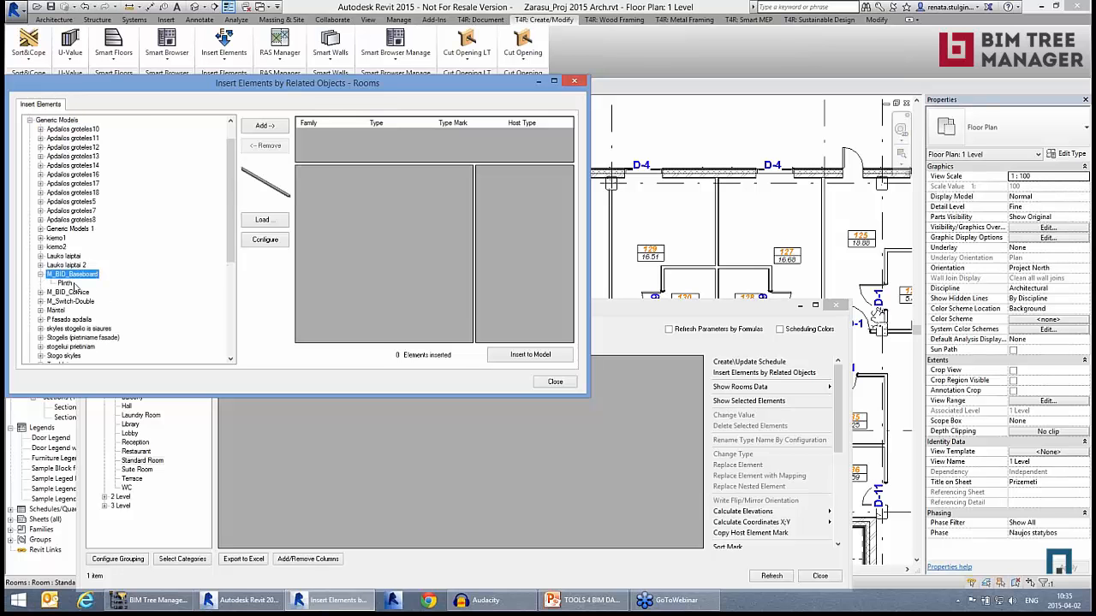
left_click(71, 284)
left_click(280, 127)
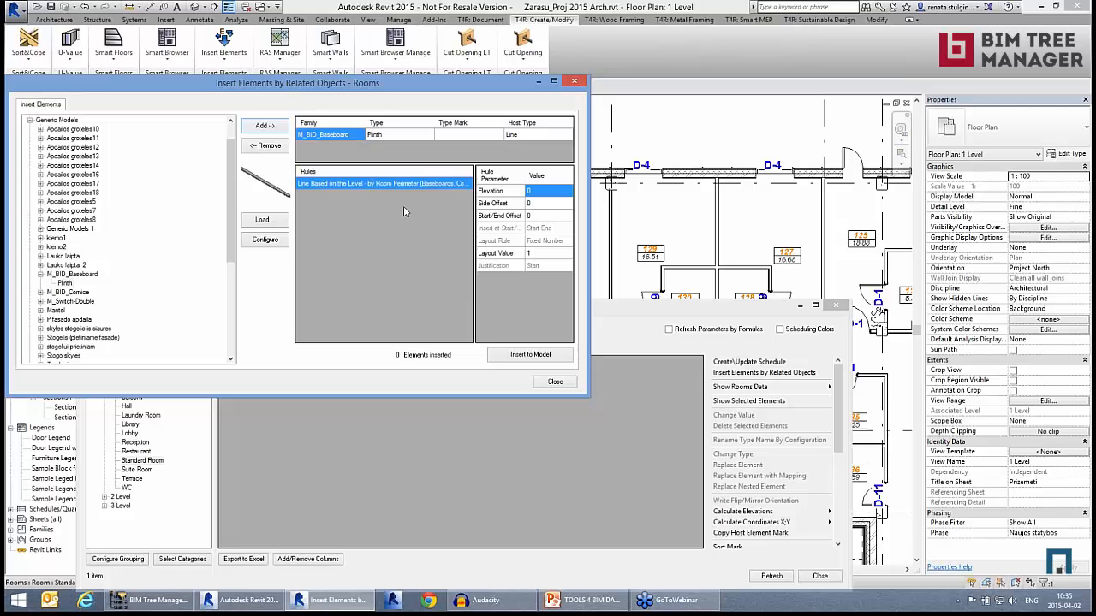
left_click(545, 356)
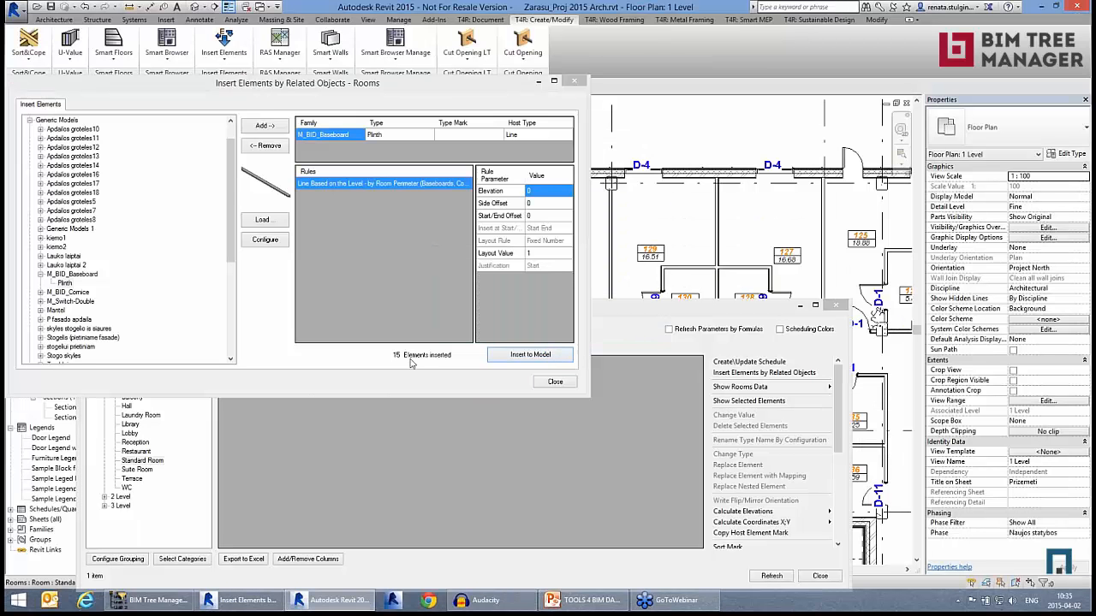
left_click(555, 380)
- Examine the baseboards of room 133 in the floor plan and the 3D 1 Level view, checking one baseboard's properties
scroll(406, 206, "up", 3)
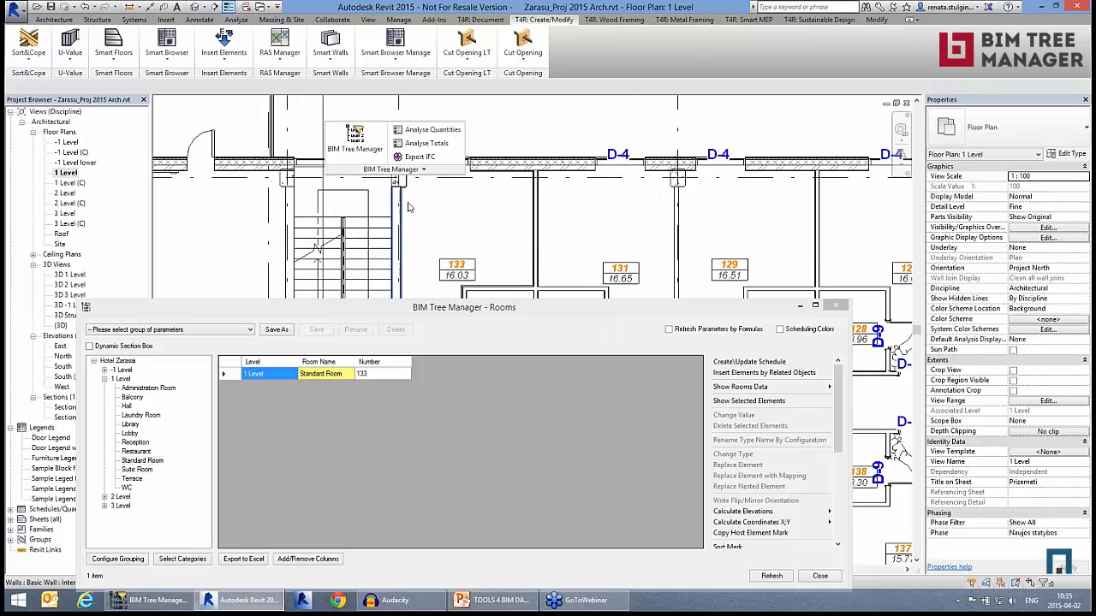
middle_click_drag(527, 222, 674, 239)
scroll(651, 223, "up", 4)
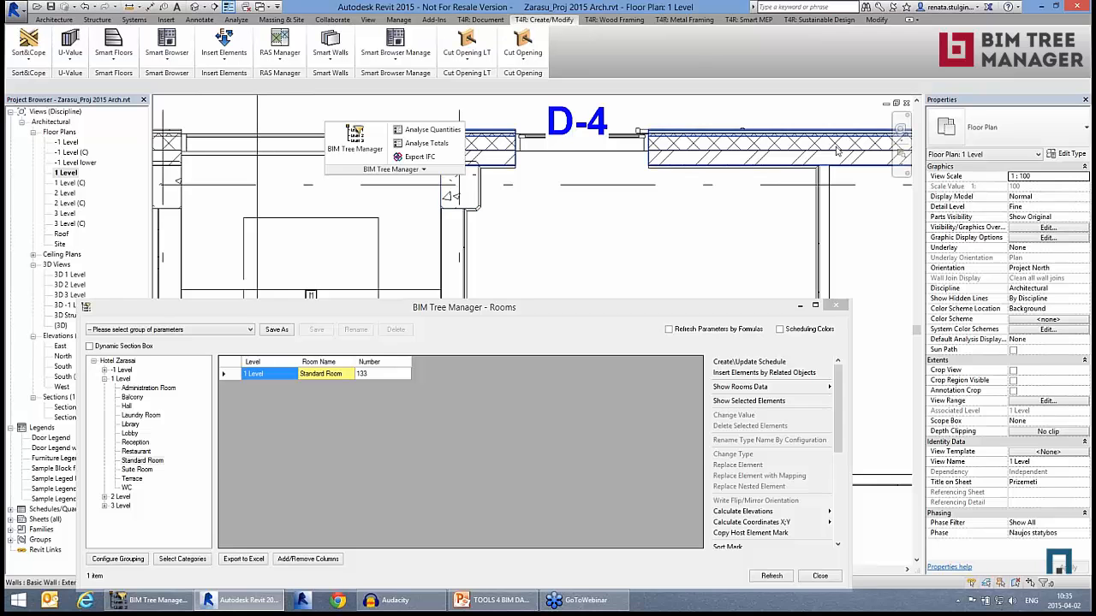
left_click_drag(535, 314, 520, 431)
scroll(537, 170, "down", 3)
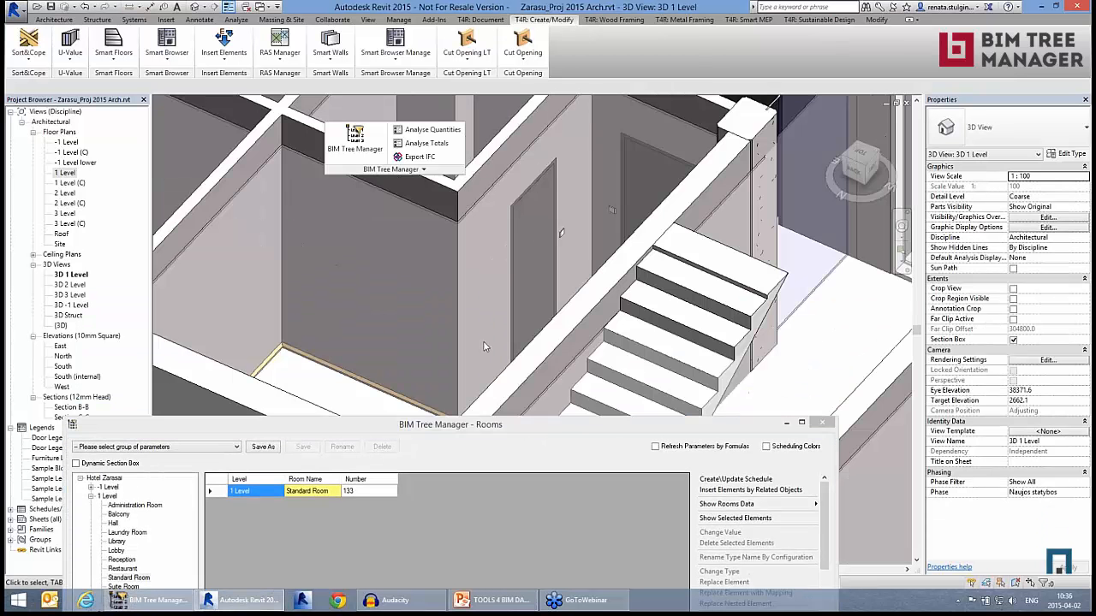
scroll(432, 412, "down", 2)
left_click(439, 378)
middle_click_drag(439, 378, 560, 257, "shift")
scroll(559, 257, "up", 2)
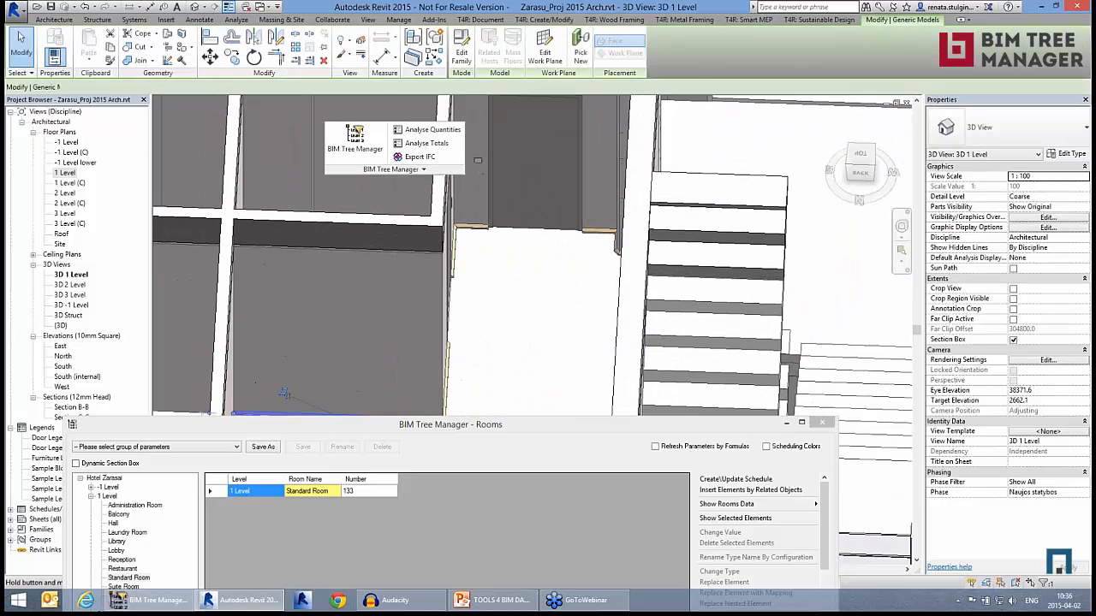
middle_click_drag(478, 160, 655, 324, "shift")
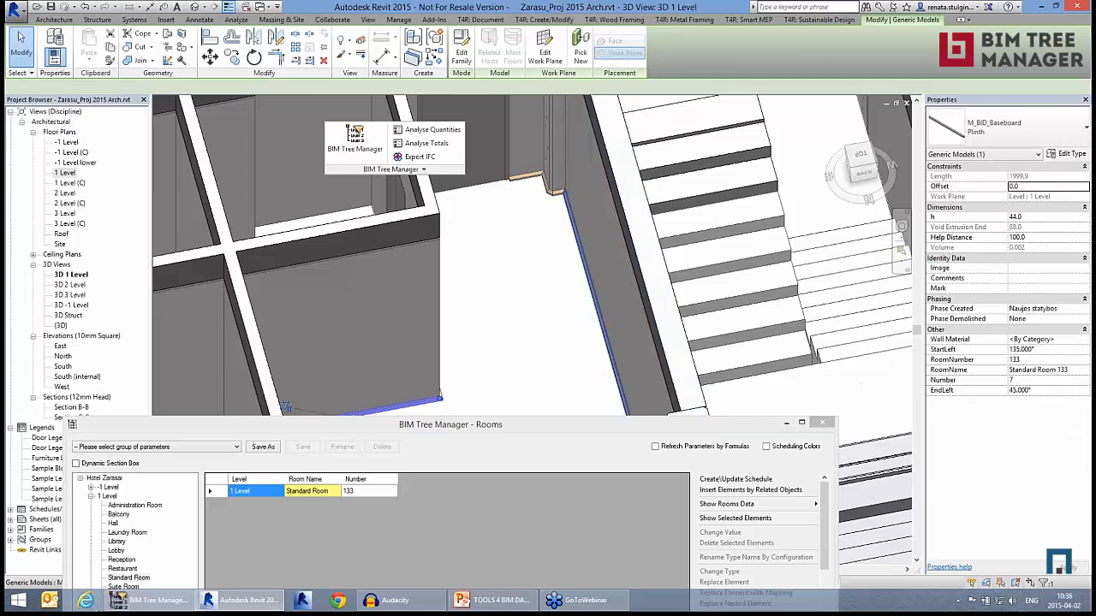
middle_click_drag(503, 335, 617, 197, "shift")
scroll(617, 197, "down", 1)
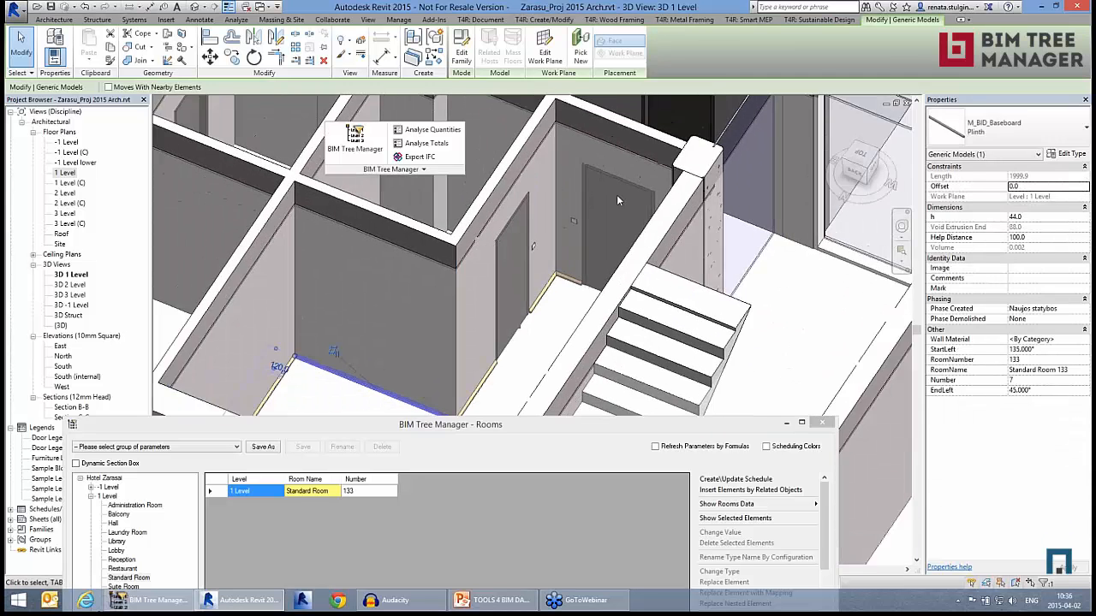
scroll(616, 194, "down", 3)
- List all Standard Rooms of 1 Level, select every row, and narrow the BIM Tree Manager window
left_click(318, 495)
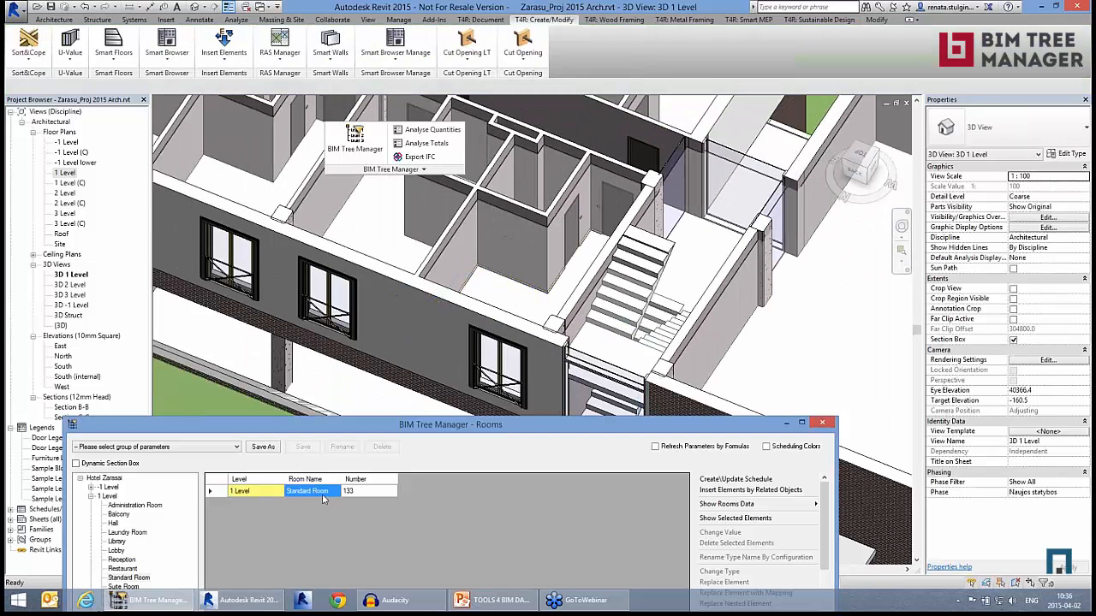
left_click_drag(532, 419, 566, 273)
left_click(164, 432)
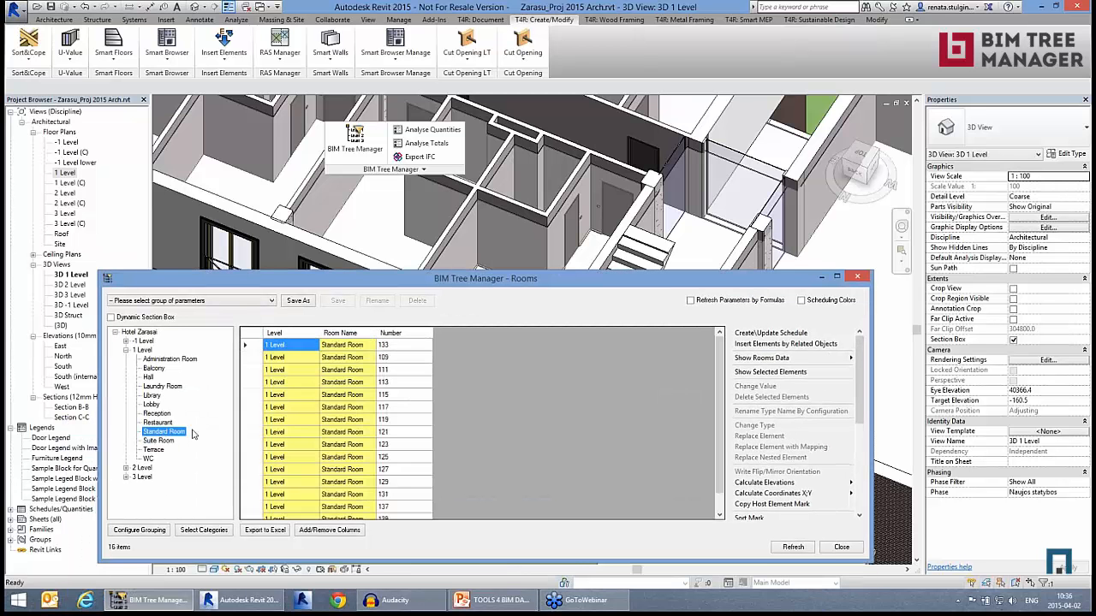
left_click(250, 334)
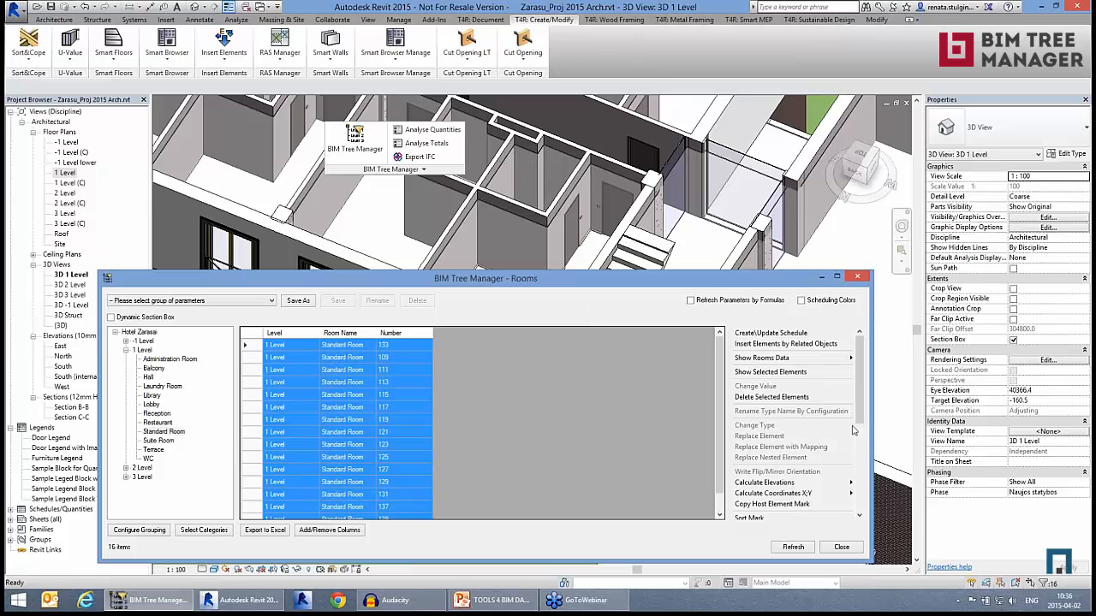
left_click_drag(872, 445, 657, 444)
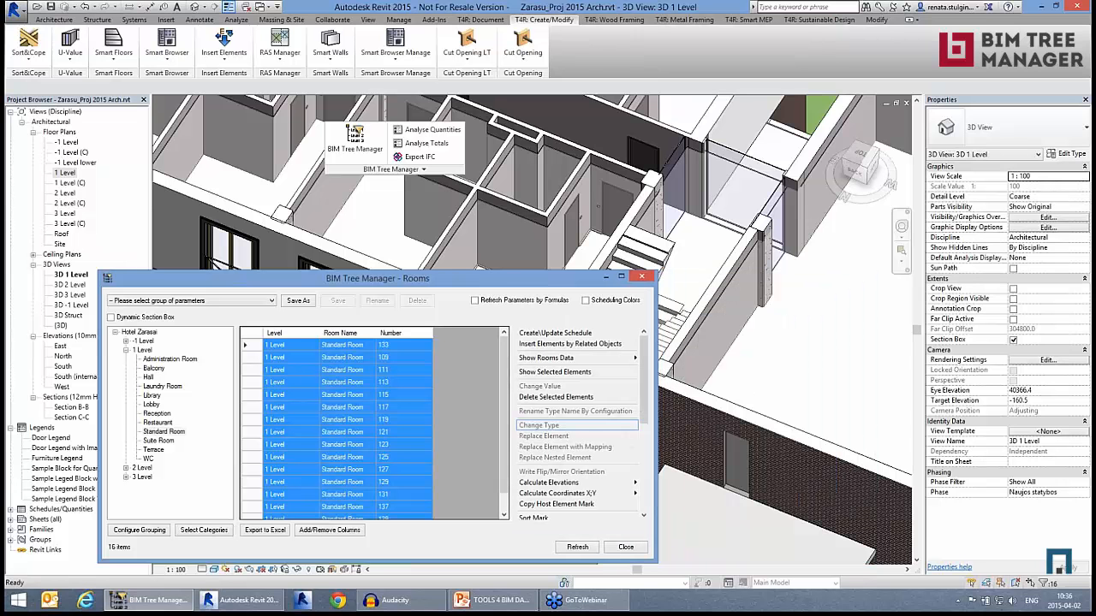
- Insert the M_Pendant - Hemisphere 150 watt Incandescent fixture on the ceilings of the selected rooms, related to the room location point
left_click(598, 347)
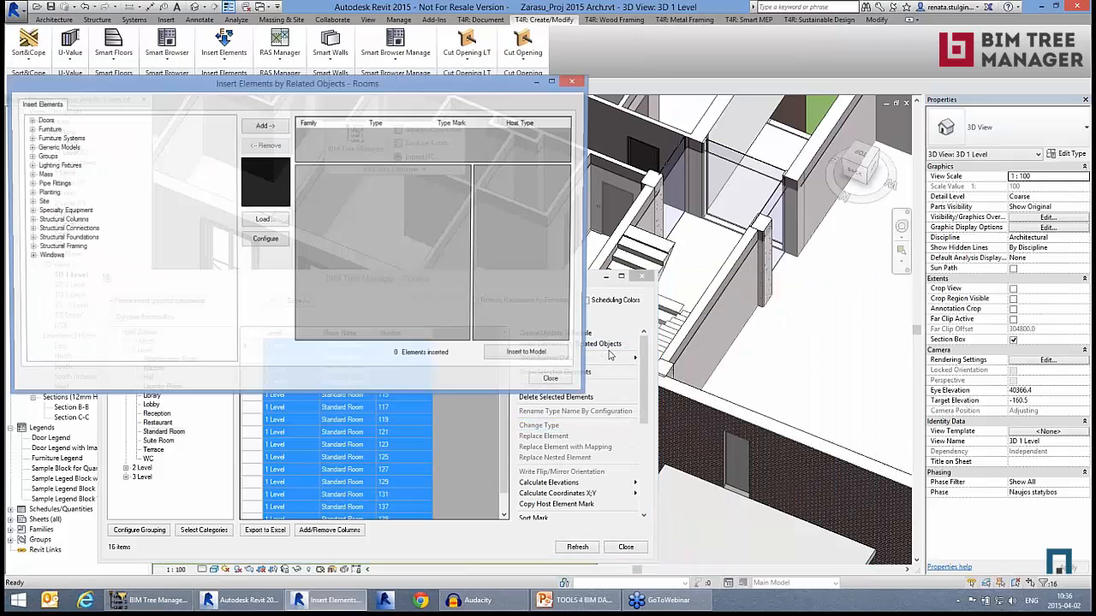
double_click(64, 166)
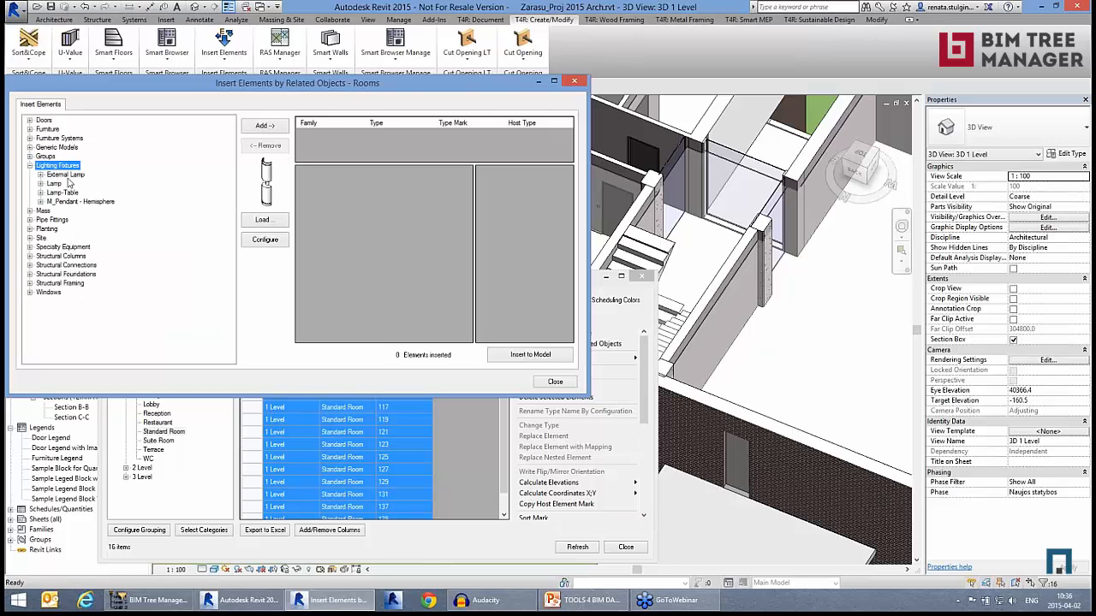
left_click(67, 193)
double_click(67, 194)
left_click(75, 211)
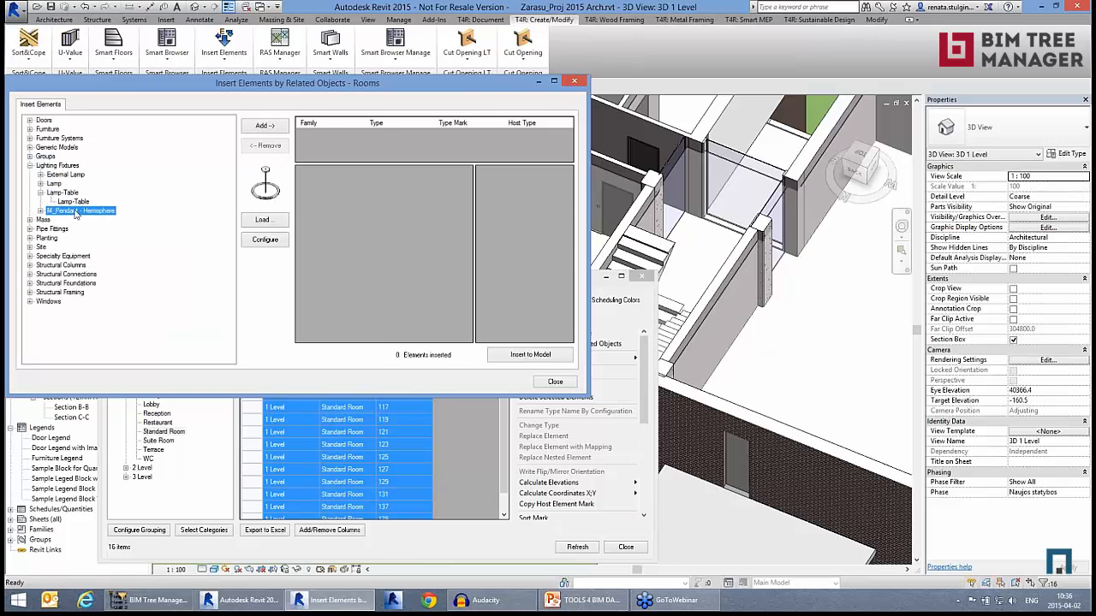
double_click(74, 212)
left_click(84, 227)
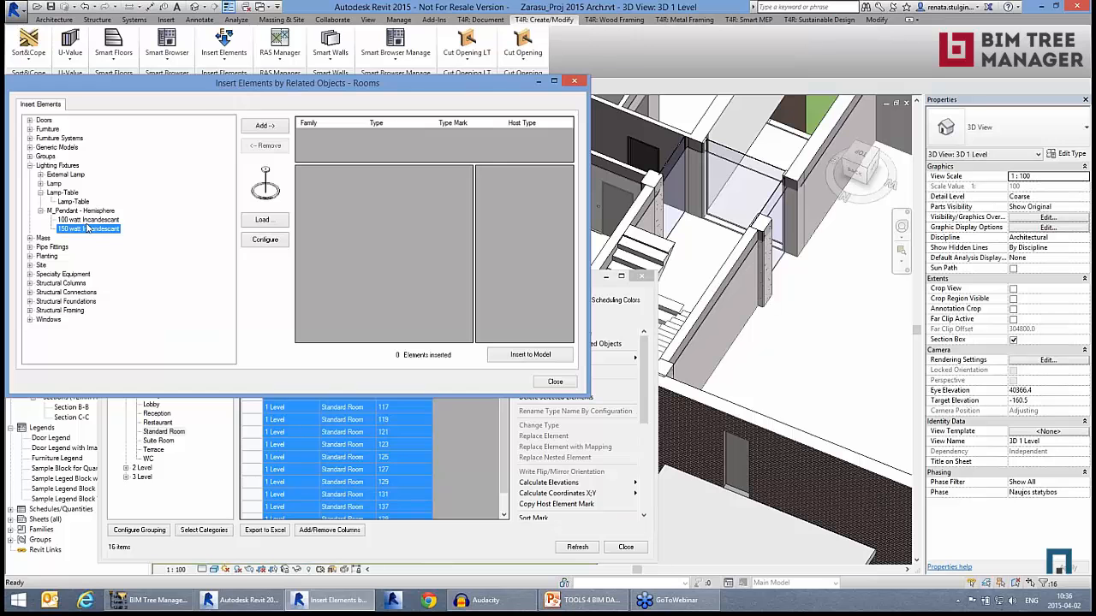
left_click(278, 127)
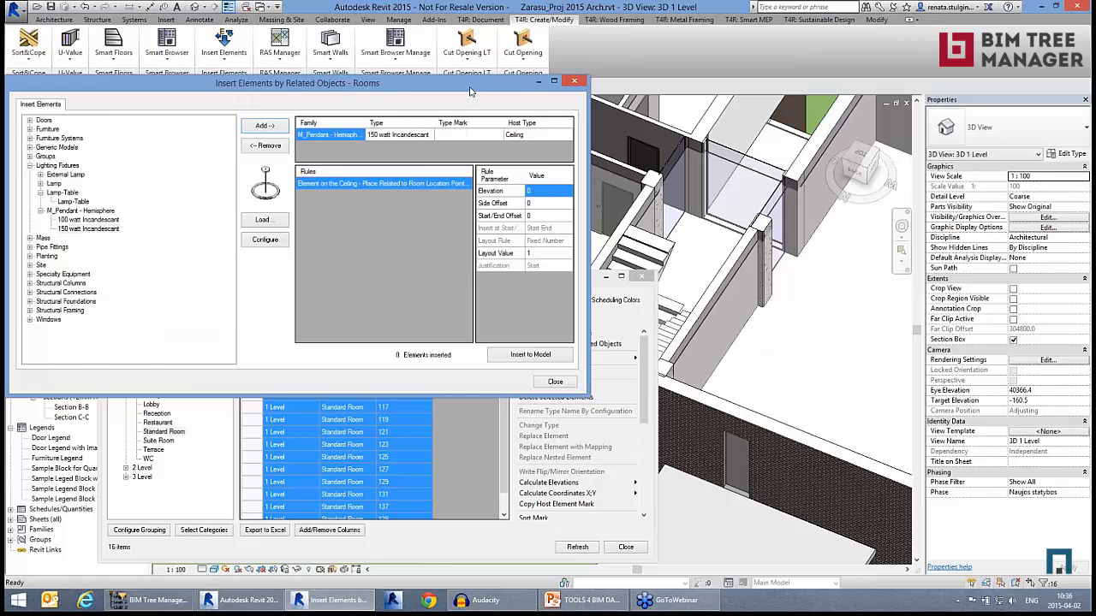
left_click_drag(470, 91, 587, 242)
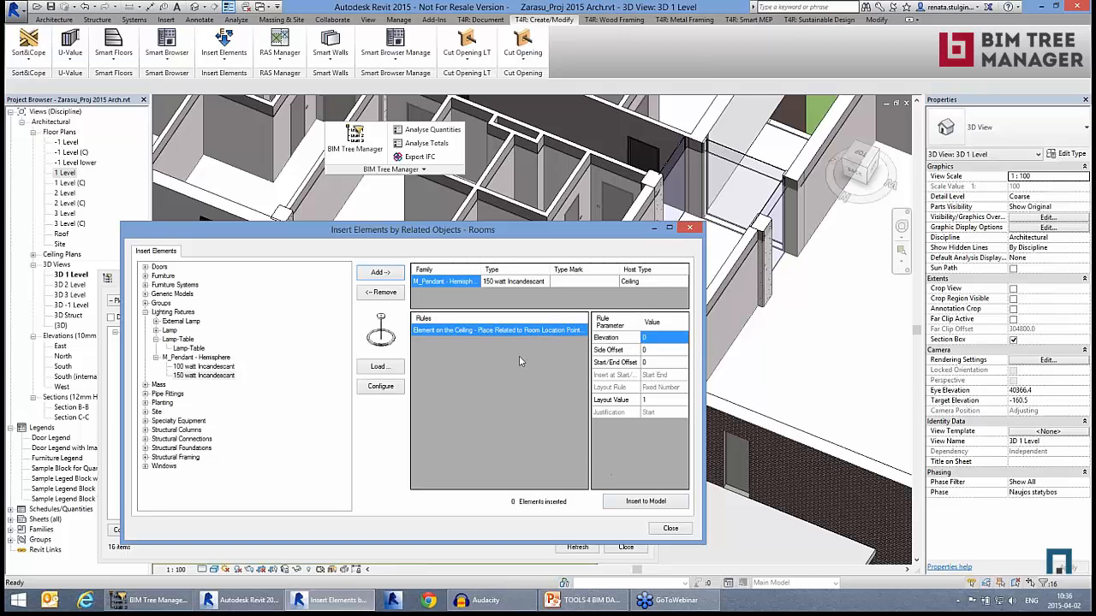
left_click(657, 502)
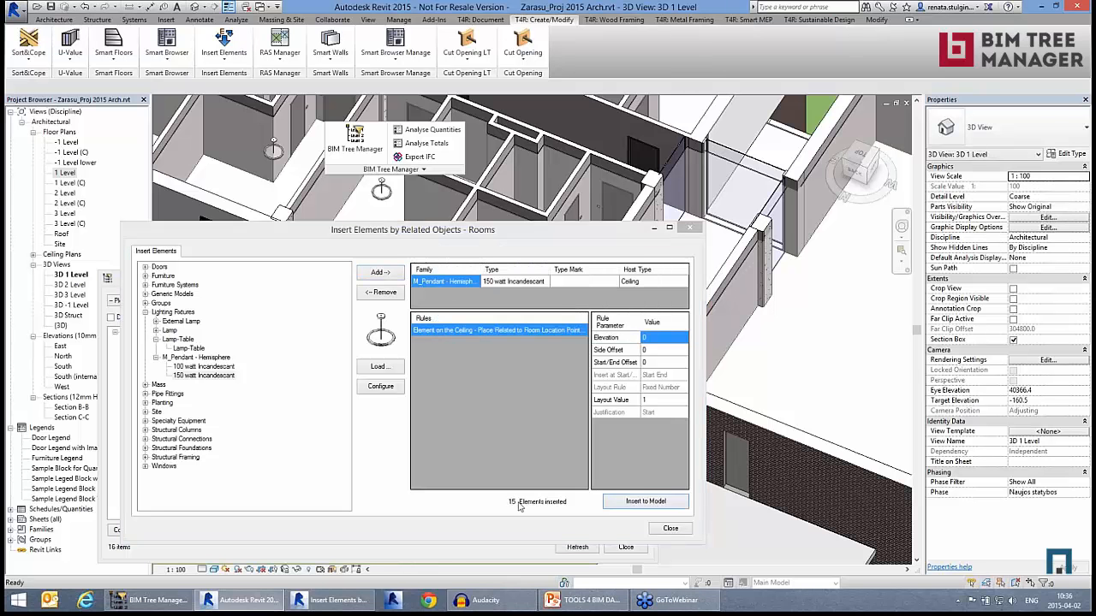
left_click(671, 528)
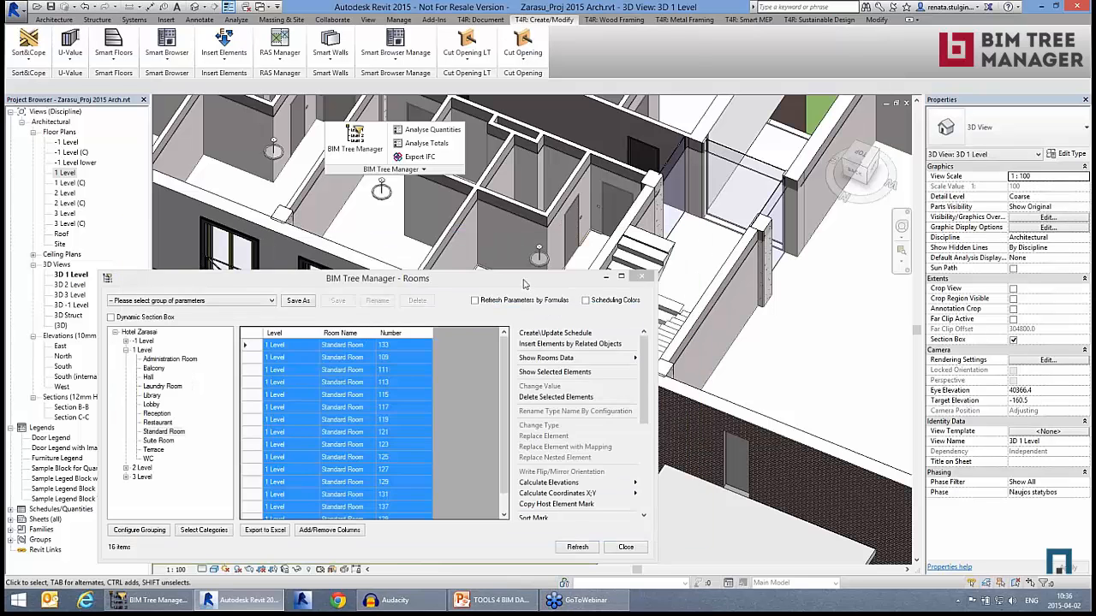
- Check the properties of one pendant lamp and examine the lamps across the rooms in the 3D view
left_click_drag(525, 283, 592, 404)
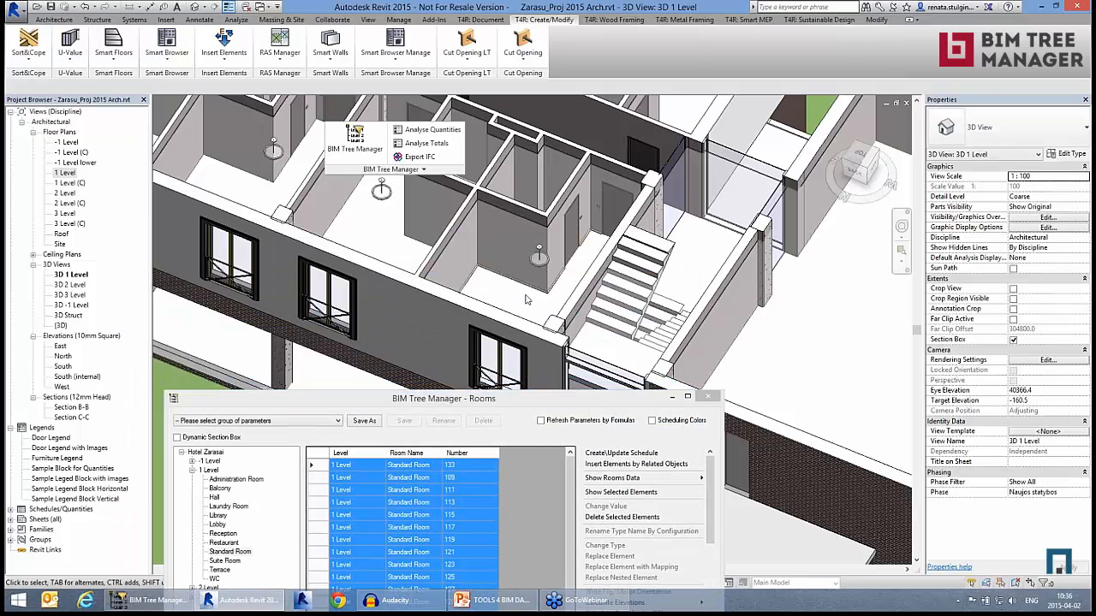
left_click(539, 260)
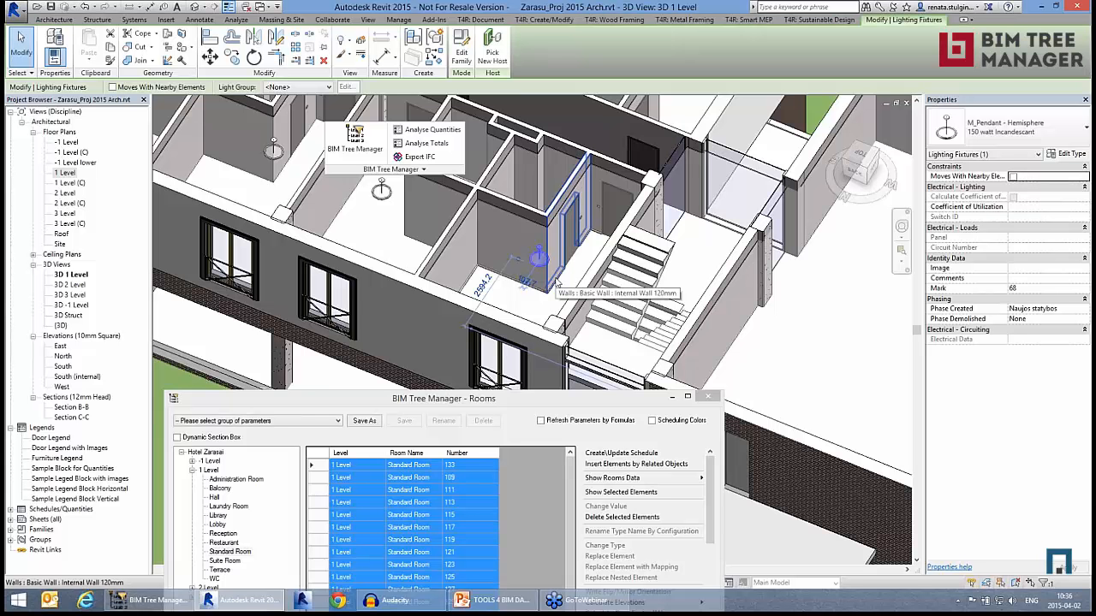
scroll(570, 276, "down", 3)
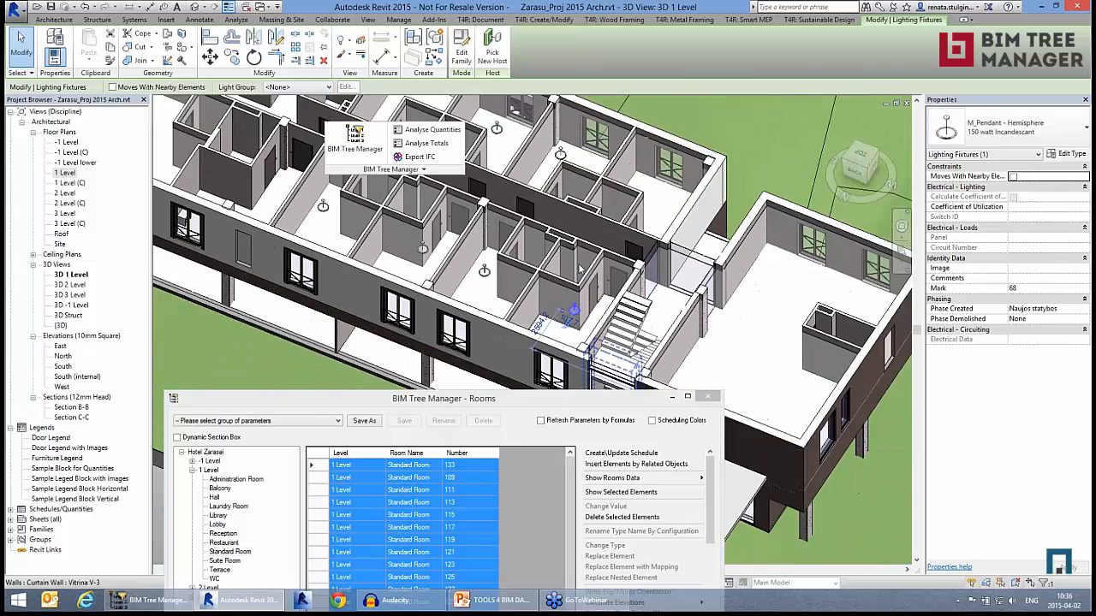
middle_click_drag(606, 190, 583, 241)
scroll(634, 280, "up", 1)
scroll(722, 258, "down", 1)
- Clear the room row selection and close the rooms list of BIM Tree Manager
left_click(479, 501)
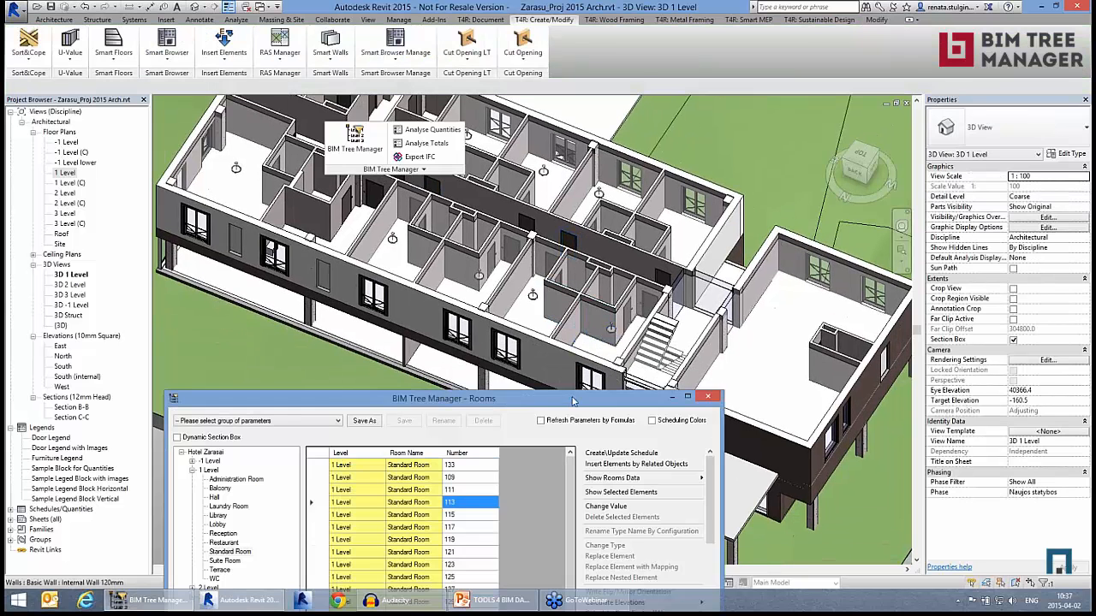
left_click_drag(573, 402, 565, 236)
left_click(685, 505)
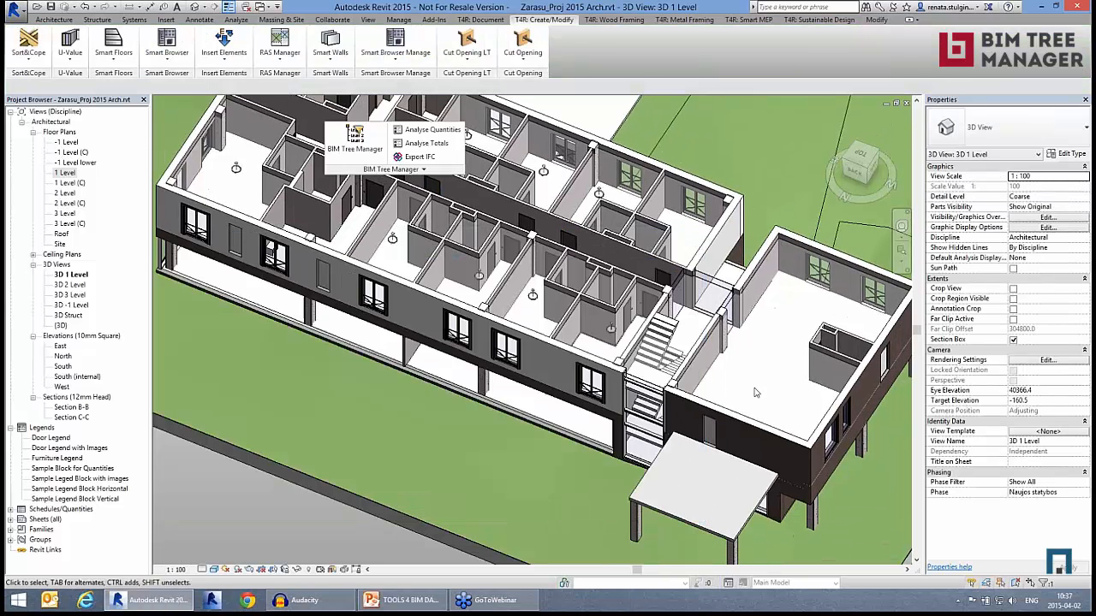
- List all Hotel Zarasai windows in BIM Tree Manager from a selected 1500x2300 window, and widen the manager window and its Type column
middle_click_drag(789, 454, 738, 428, "shift")
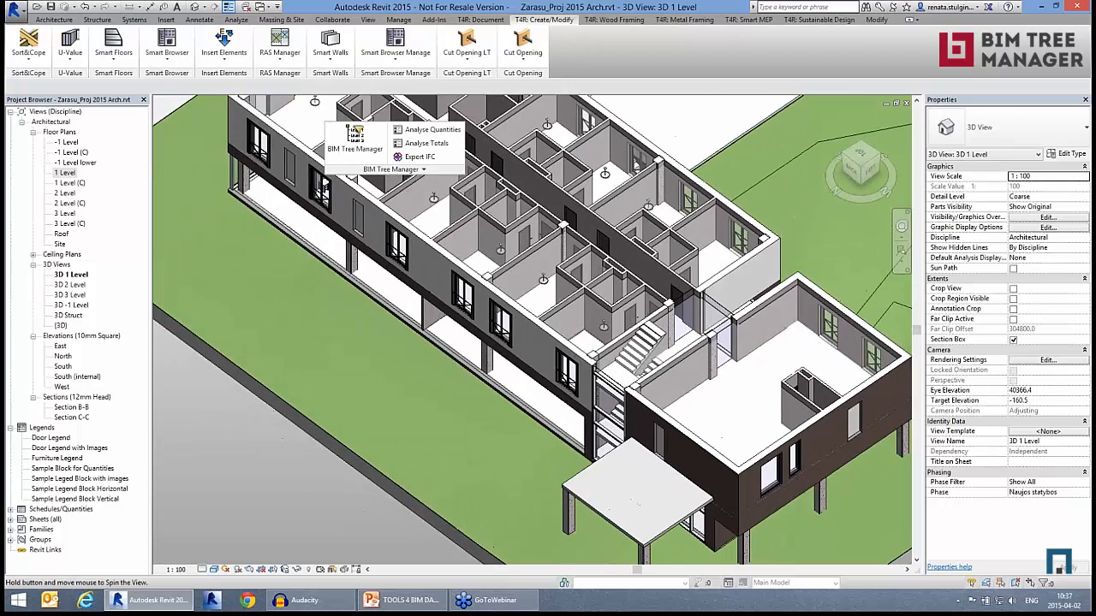
scroll(906, 485, "up", 4)
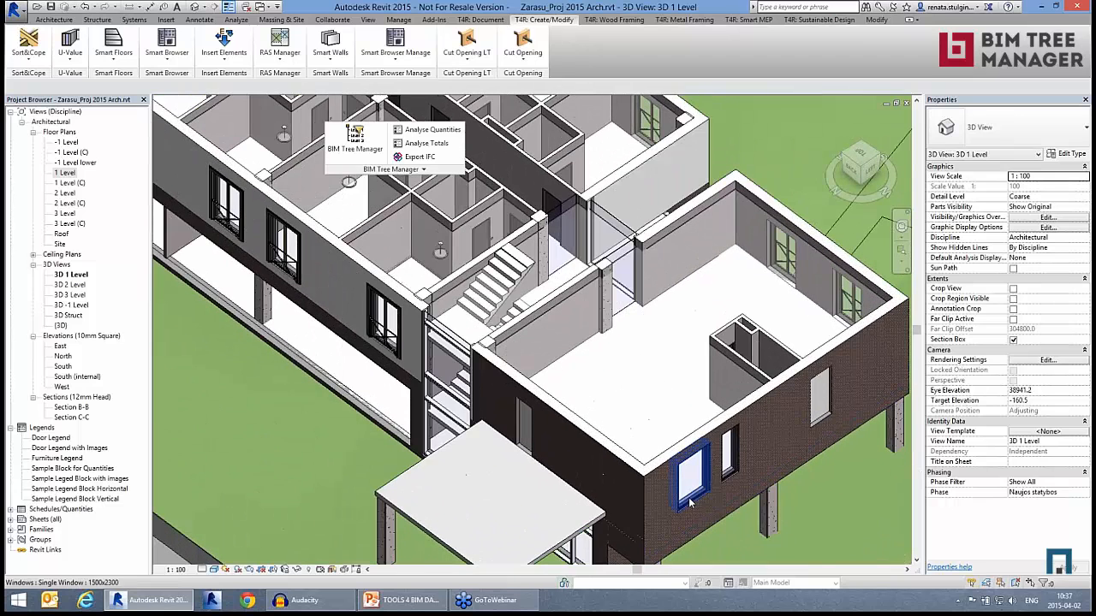
left_click(690, 504)
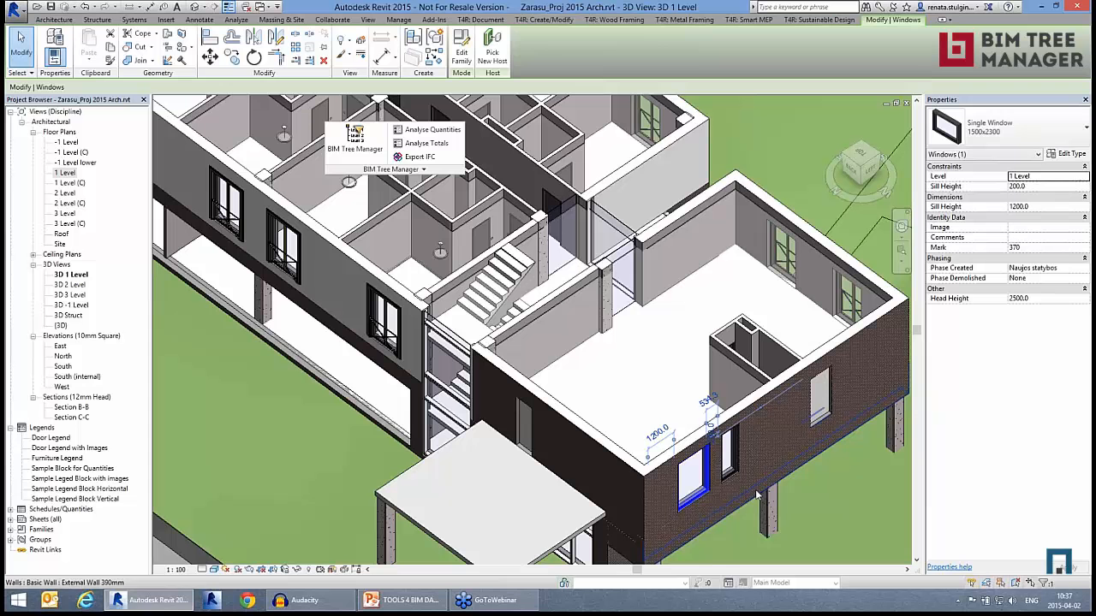
left_click(355, 143)
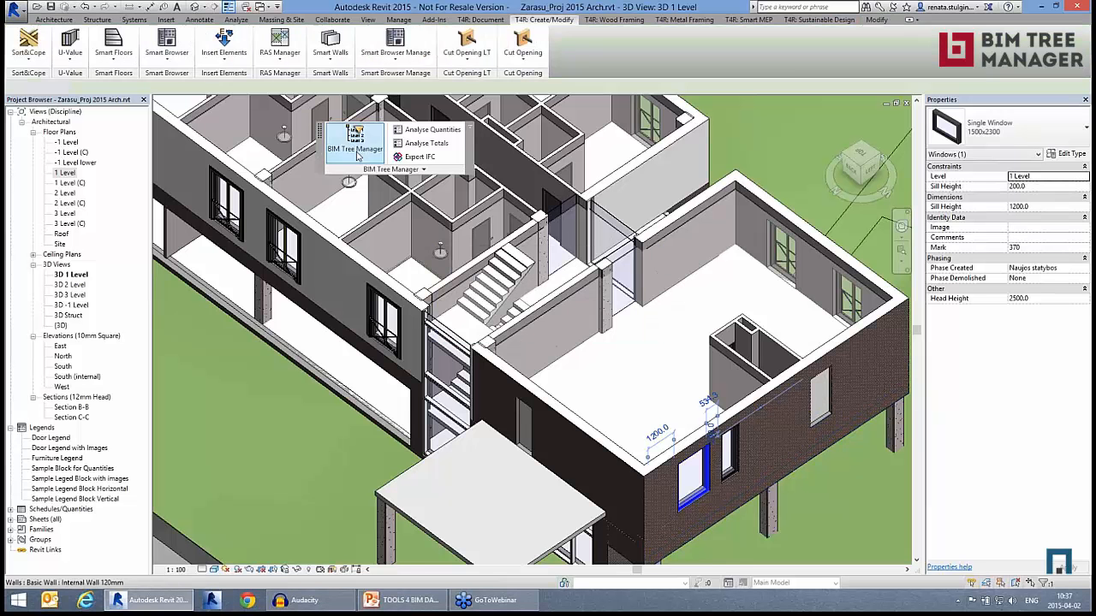
left_click(191, 297)
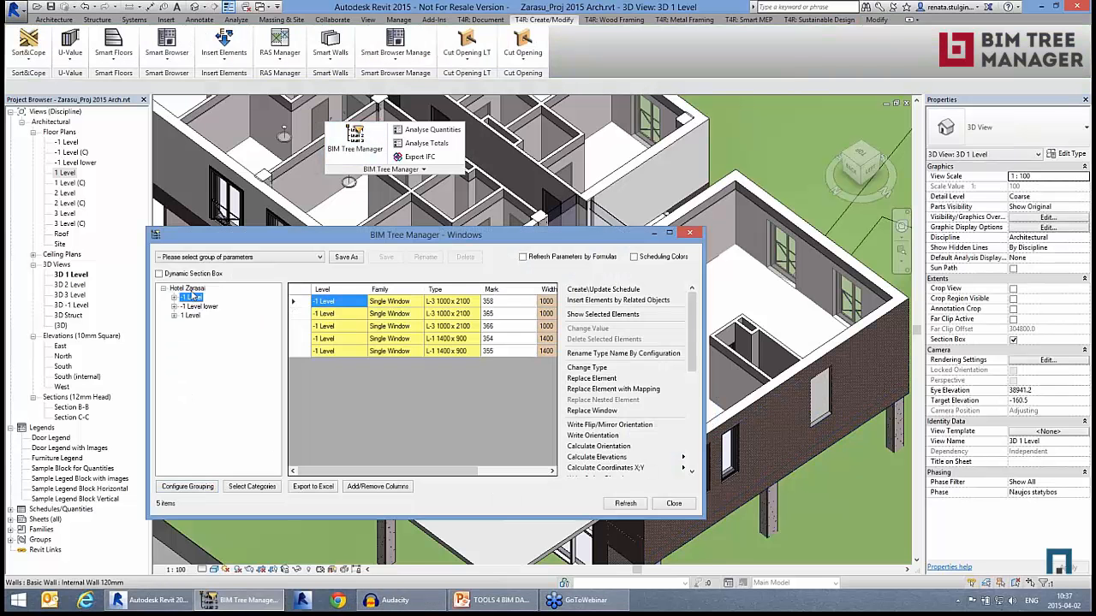
left_click(187, 289)
left_click_drag(705, 525, 818, 471)
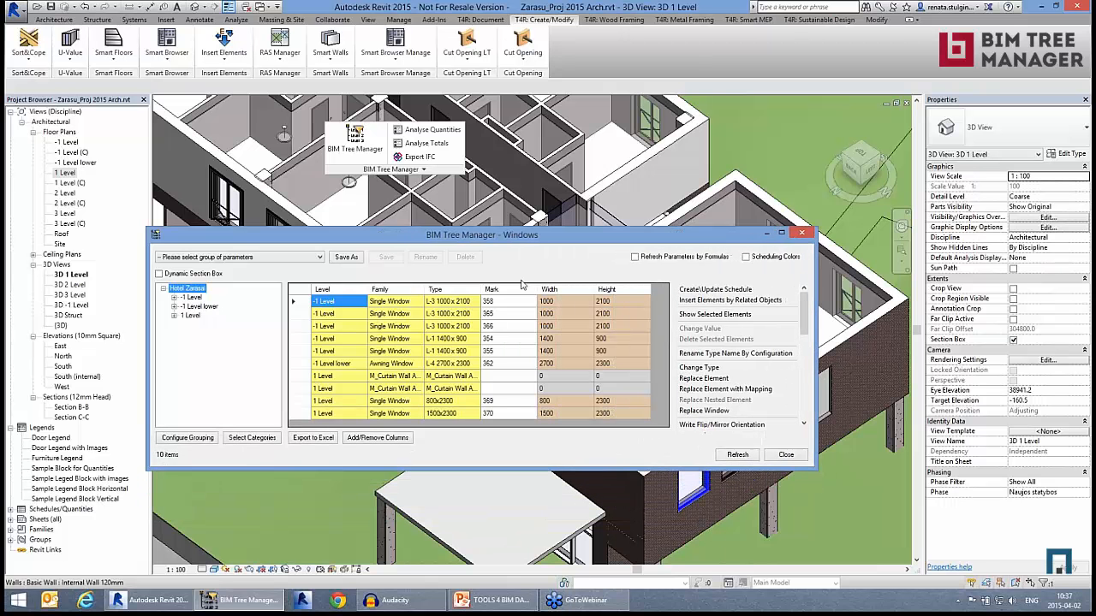
left_click_drag(480, 285, 504, 285)
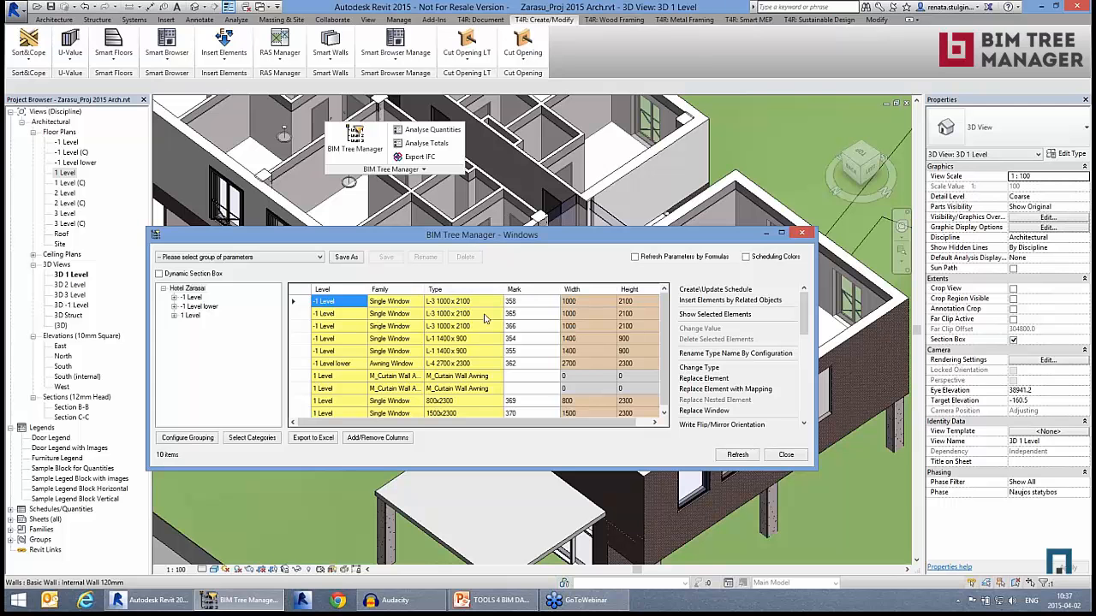
- Check the differing type names of the single windows in the windows list, including the 800x2300 and 1500x2300 types
left_click(484, 316)
left_click(484, 329)
left_click(482, 350)
left_click(476, 326)
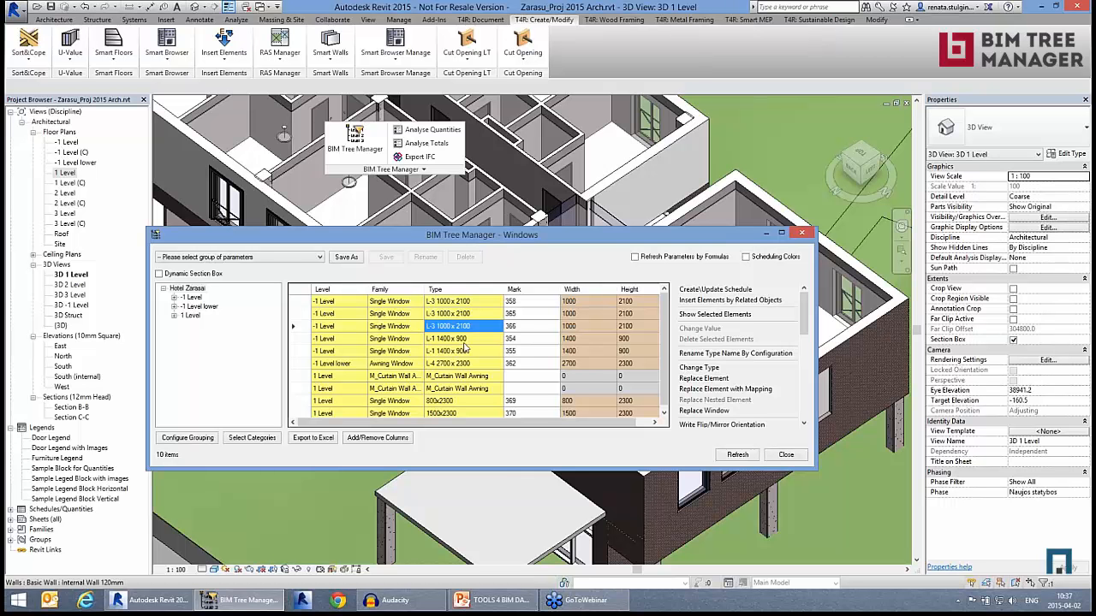
left_click(467, 404)
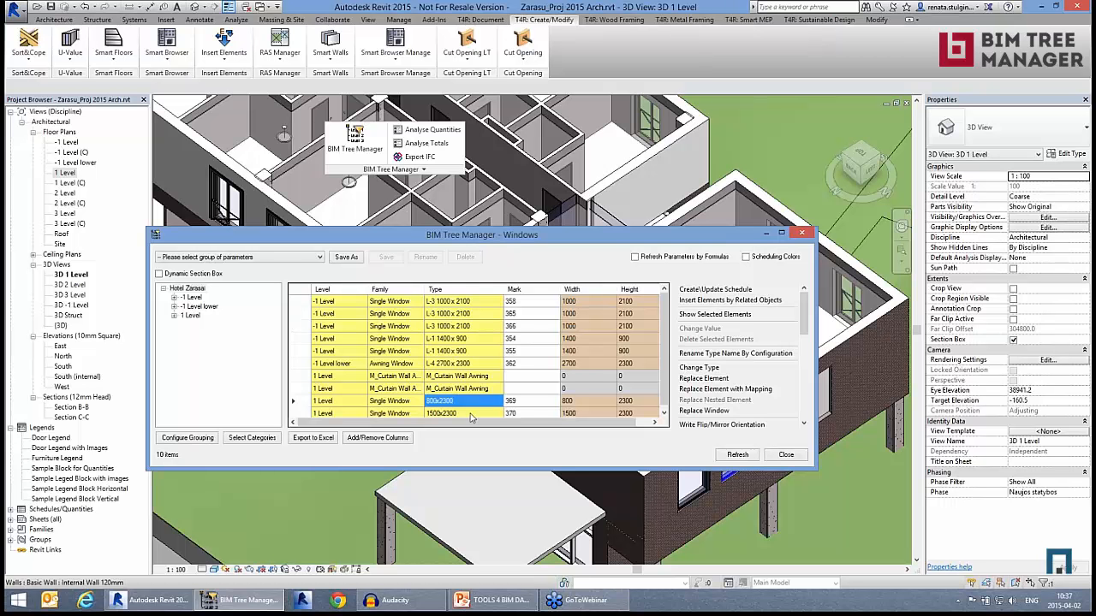
left_click(472, 412)
left_click(484, 351)
- Select the type names of all Single Window and Awning Window rows and start Rename Type Name By Configuration
left_click_drag(486, 304, 487, 356)
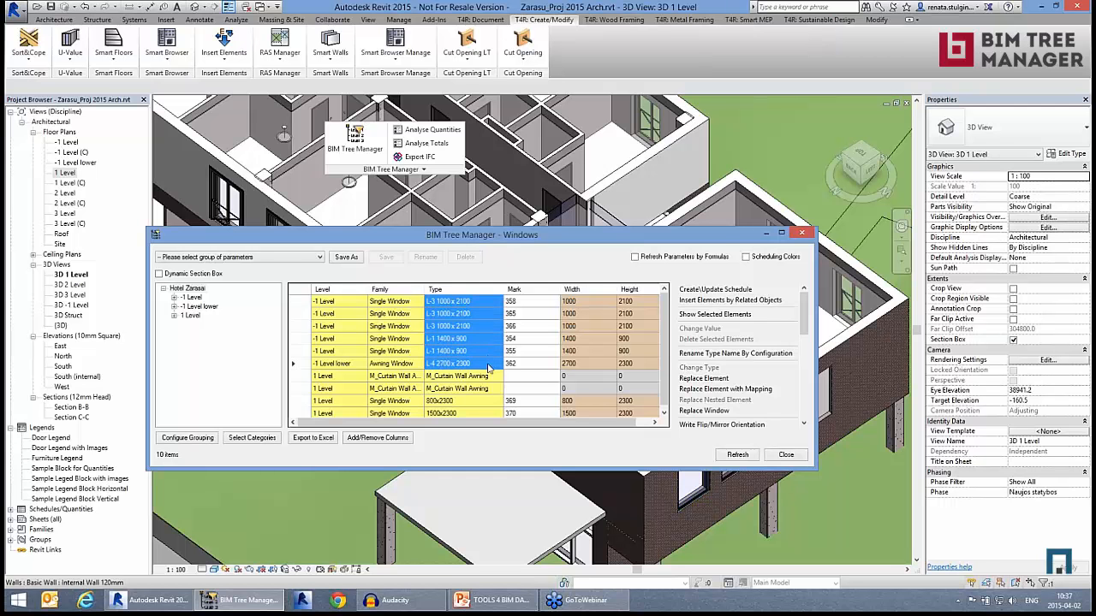
left_click(483, 399, "ctrl")
left_click(486, 414, "ctrl")
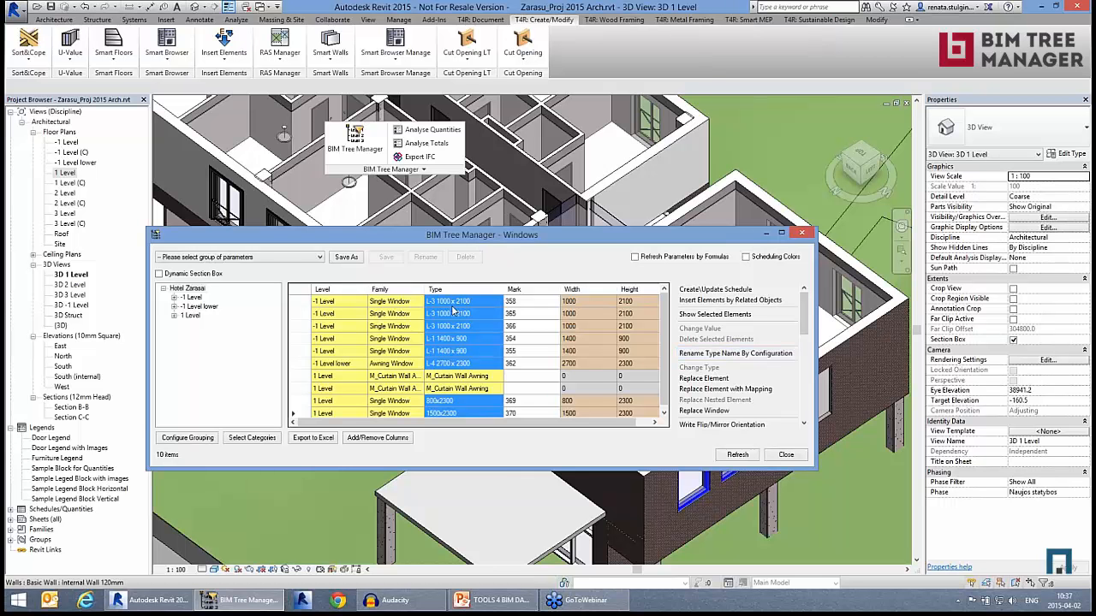
left_click(719, 354)
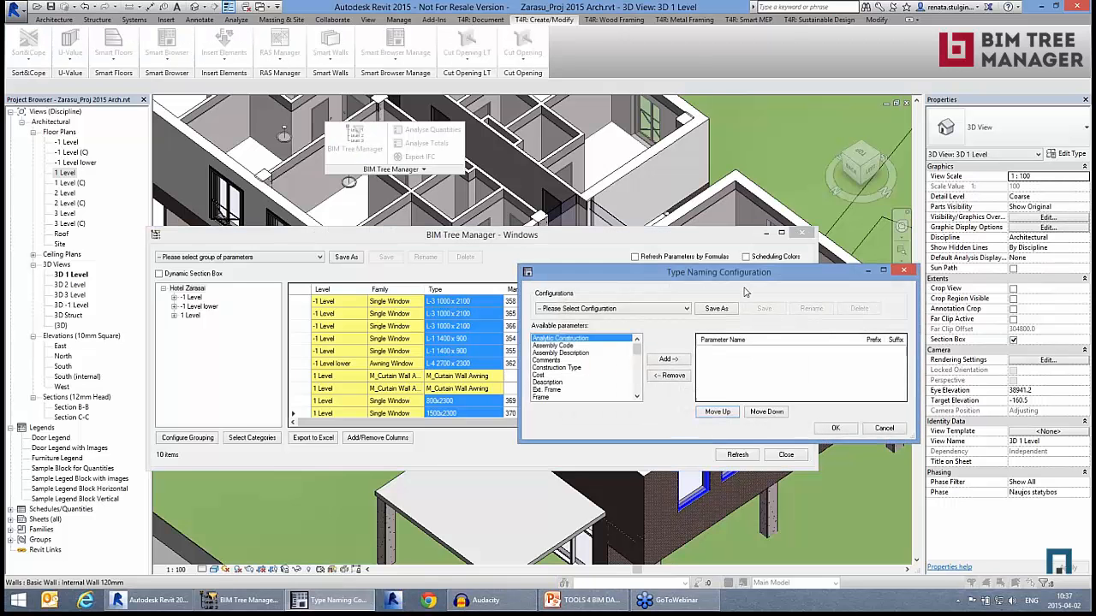
- Rename the selected window types from the Width parameter with suffix x followed by the Height parameter with suffix mm
left_click_drag(640, 347, 637, 387)
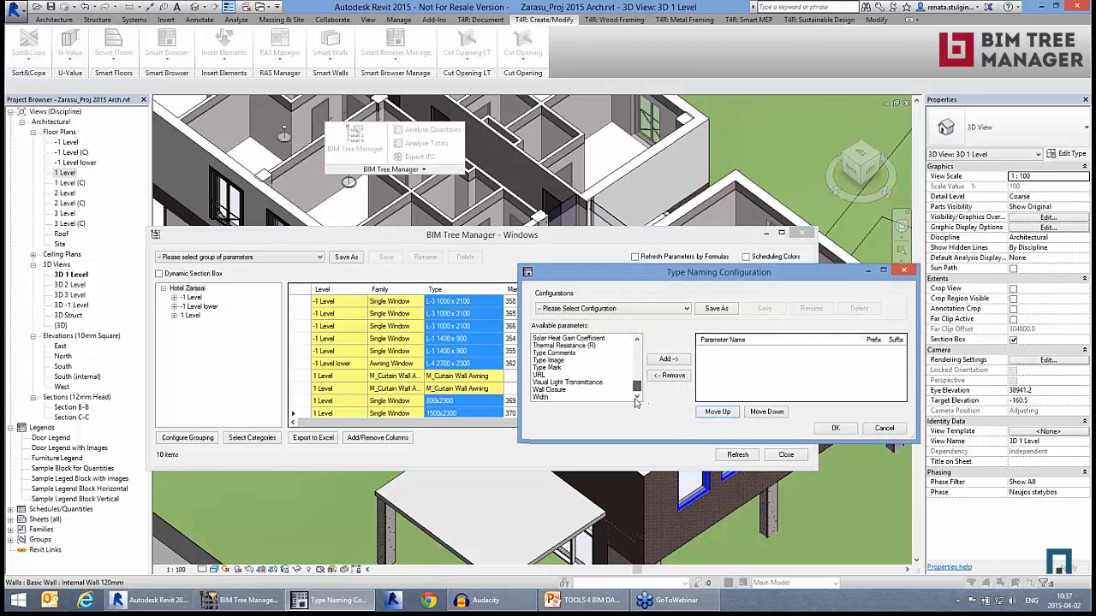
left_click(550, 397)
left_click(676, 360)
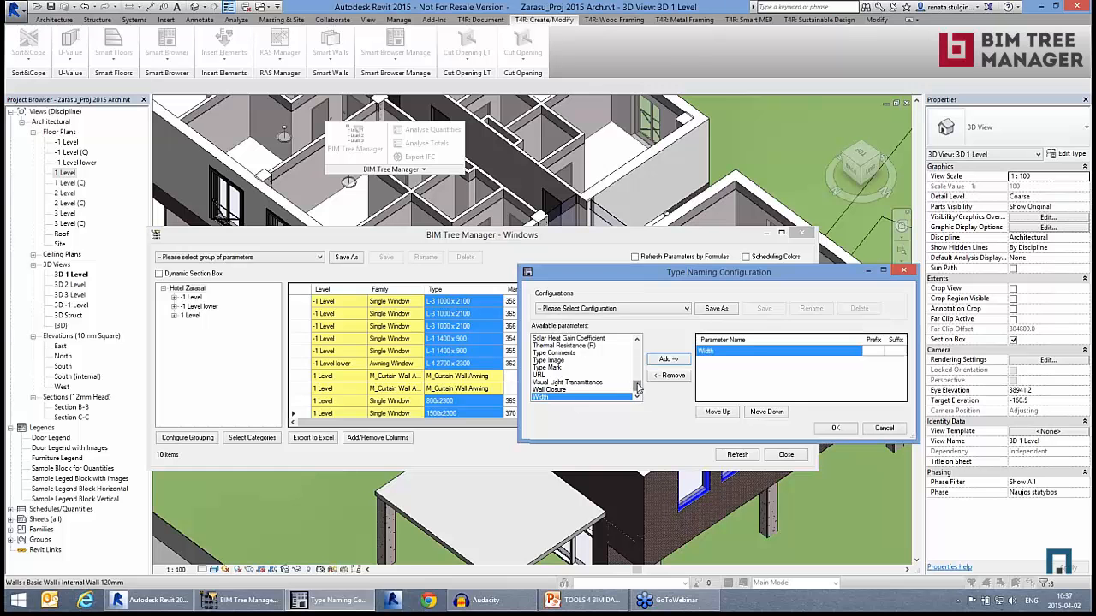
left_click_drag(638, 389, 637, 353)
left_click(573, 376)
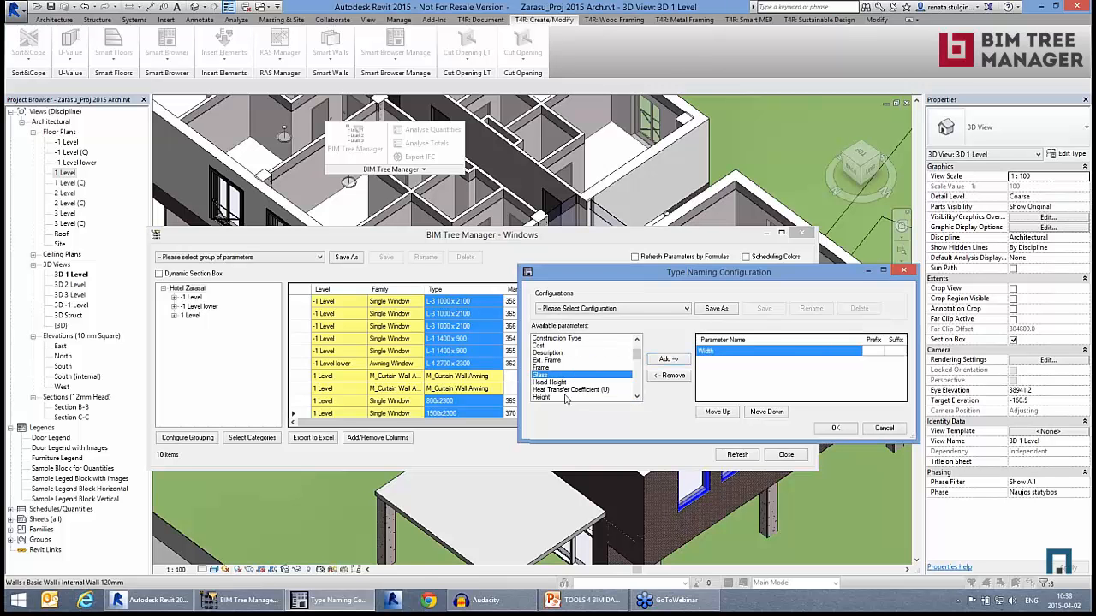
left_click(565, 398)
left_click(668, 360)
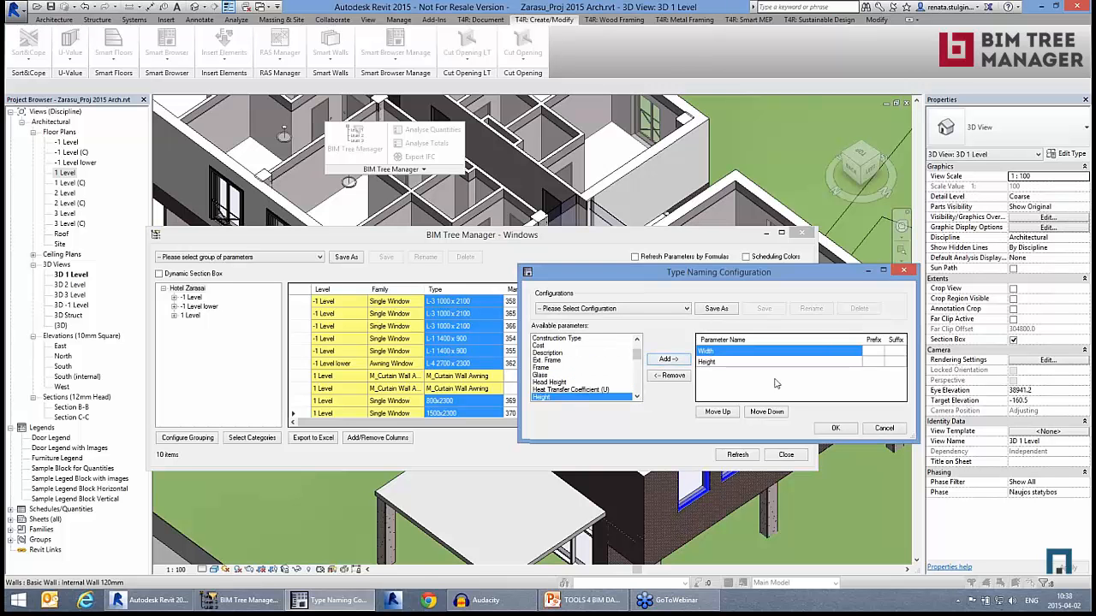
left_click(893, 352)
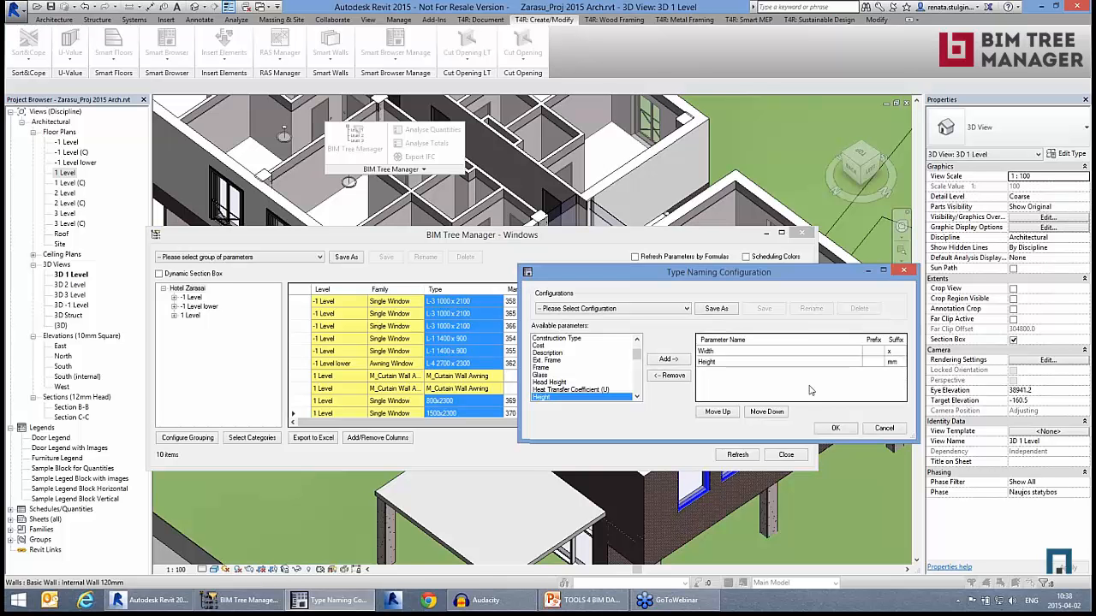
left_click(836, 427)
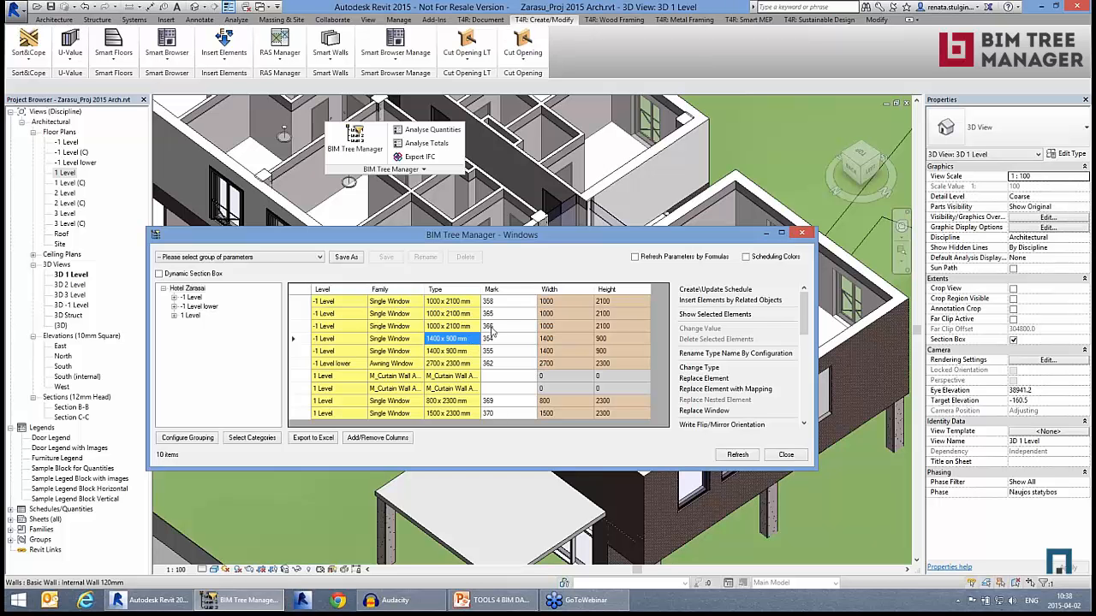
- Close the windows list and check the type name of the narrow window in the brick facade
left_click(786, 455)
scroll(757, 495, "up", 2)
left_click(722, 466)
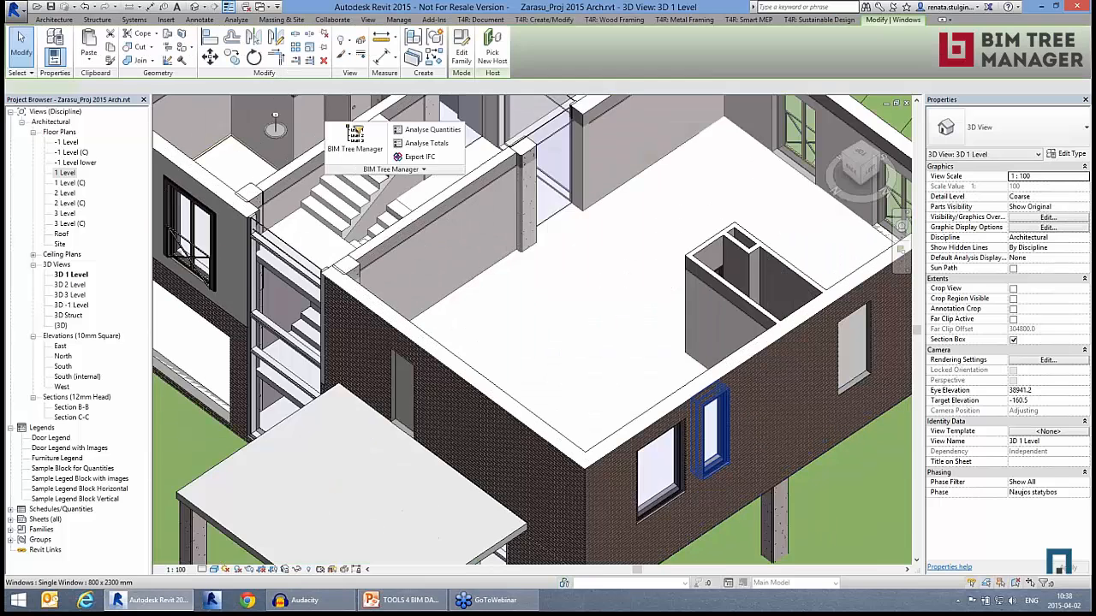
scroll(754, 489, "up", 3)
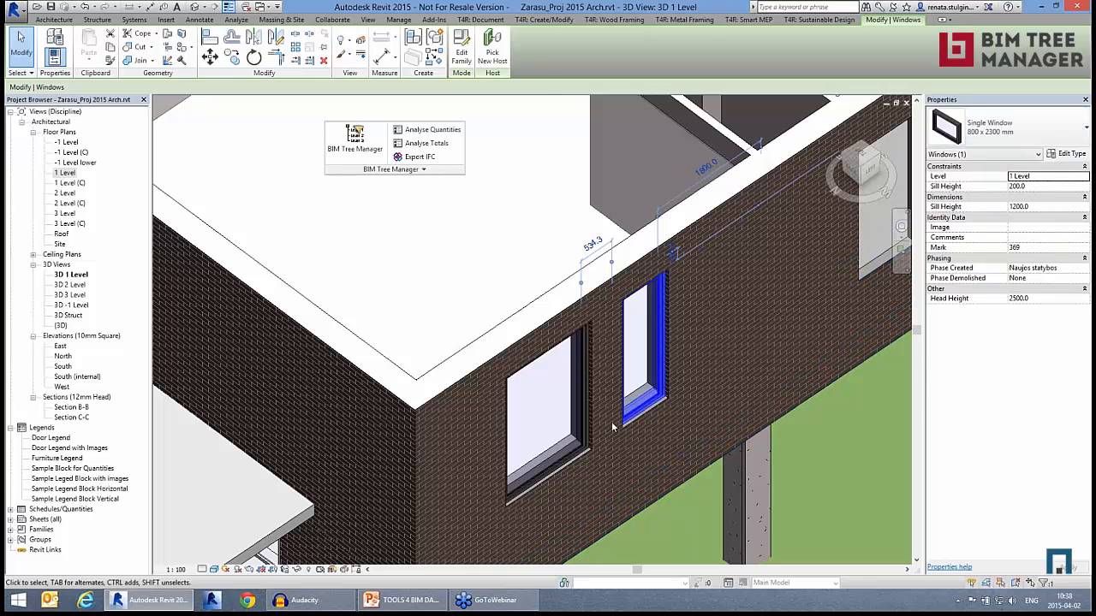
key("Escape")
- Expand the window families in the project and examine the properties of the Awning Window and Single Window types
left_click(43, 530)
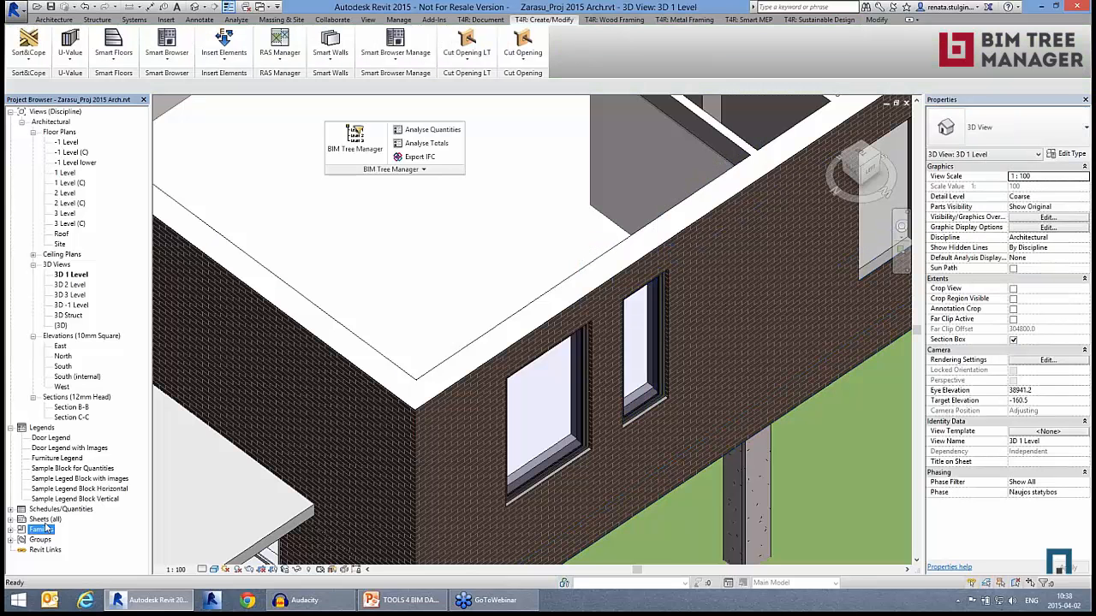
double_click(46, 532)
left_click_drag(143, 502, 143, 577)
left_click(81, 540)
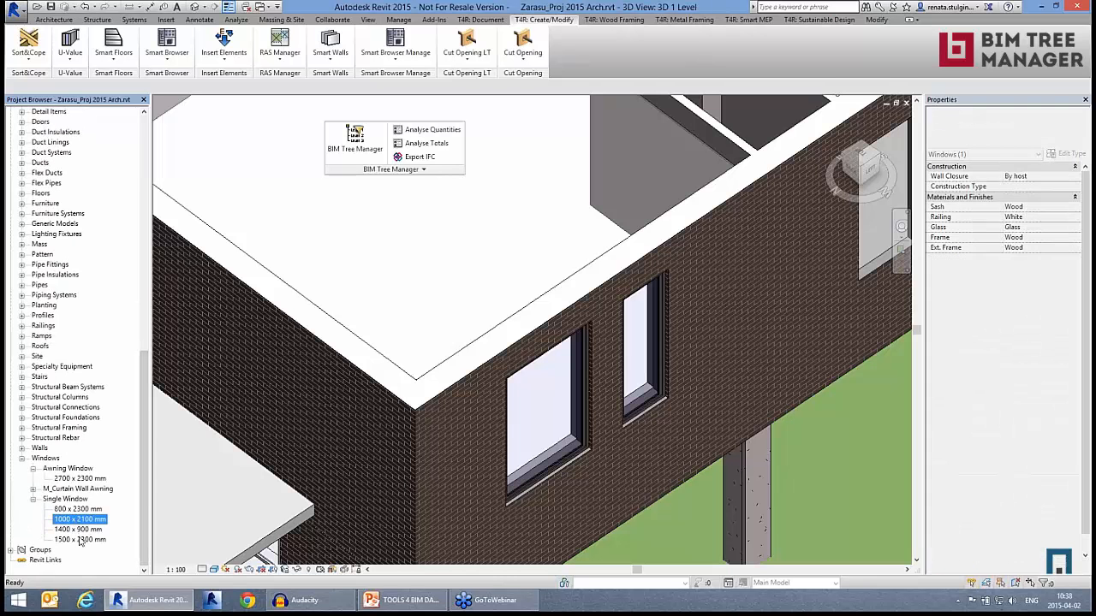
left_click(79, 479)
left_click(75, 519)
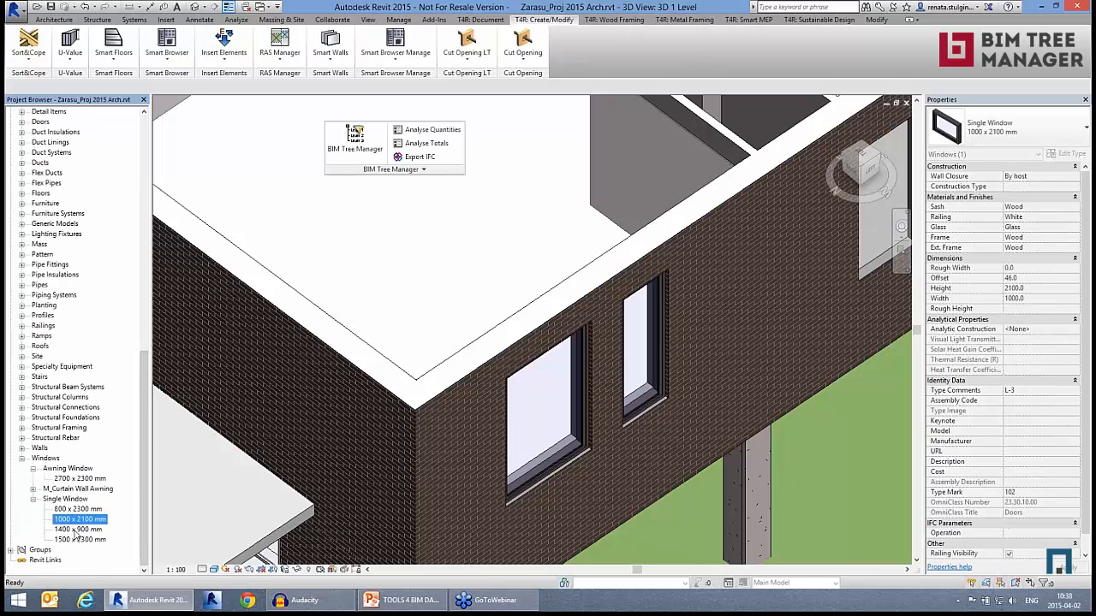
left_click(79, 529)
left_click(85, 520)
left_click(84, 509)
left_click(89, 537)
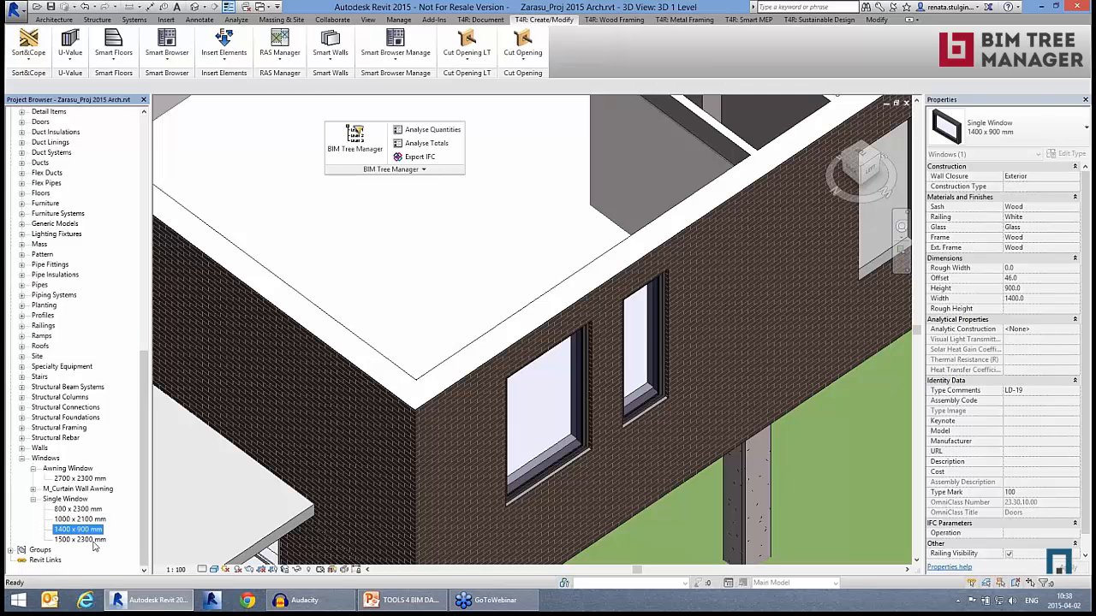
left_click(89, 520)
left_click(89, 509)
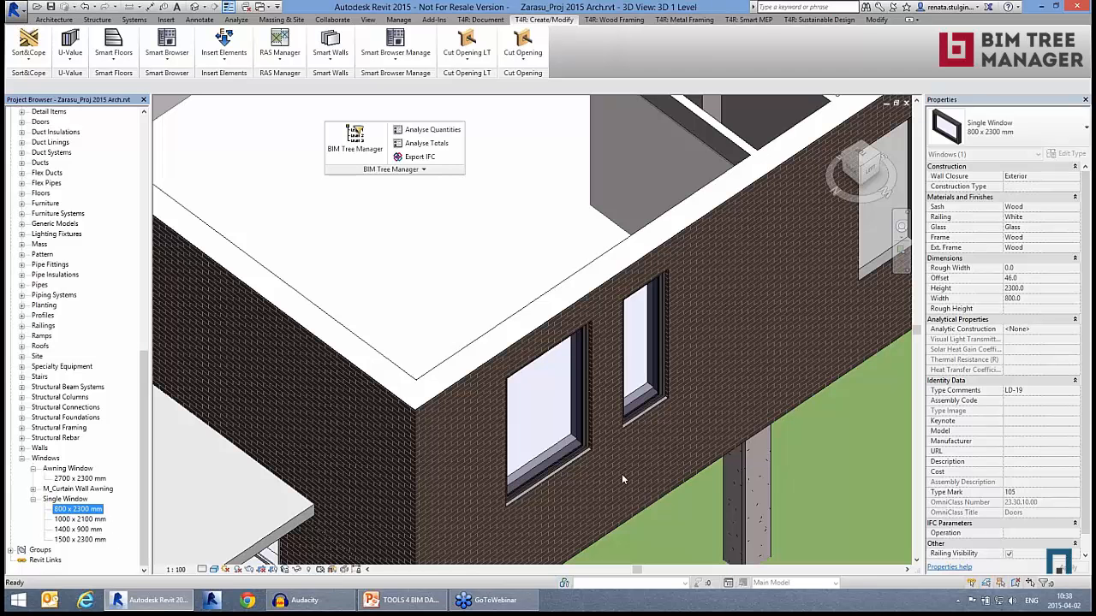
- Open the {3D} view of the whole building, followed by the 3D Struct view, and bring its floor slabs closer
scroll(660, 474, "down", 4)
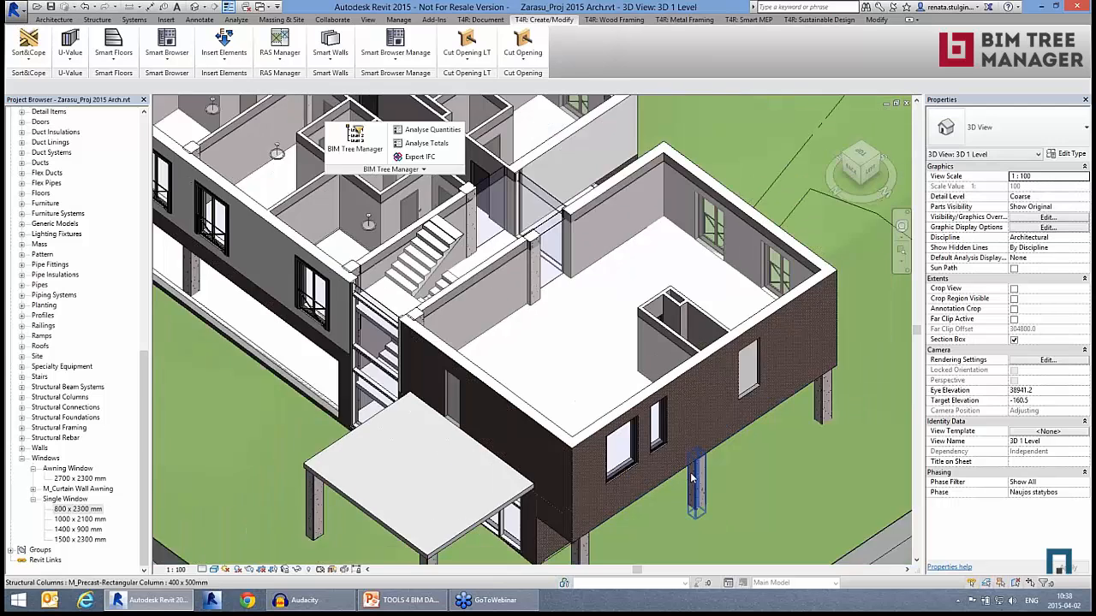
scroll(694, 478, "down", 2)
scroll(616, 440, "up", 2)
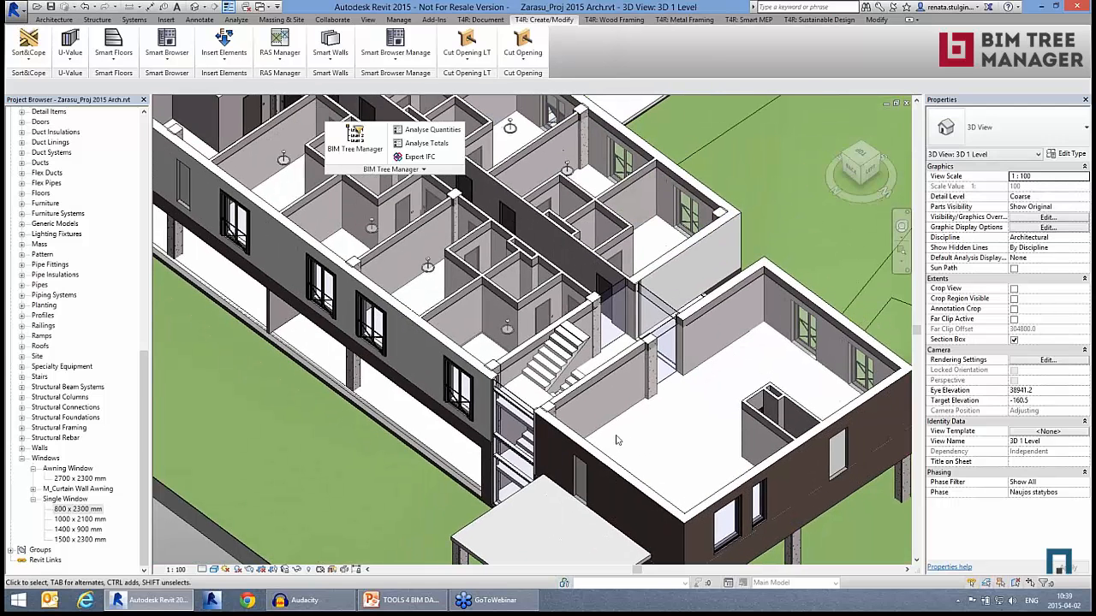
scroll(130, 360, "up", 15)
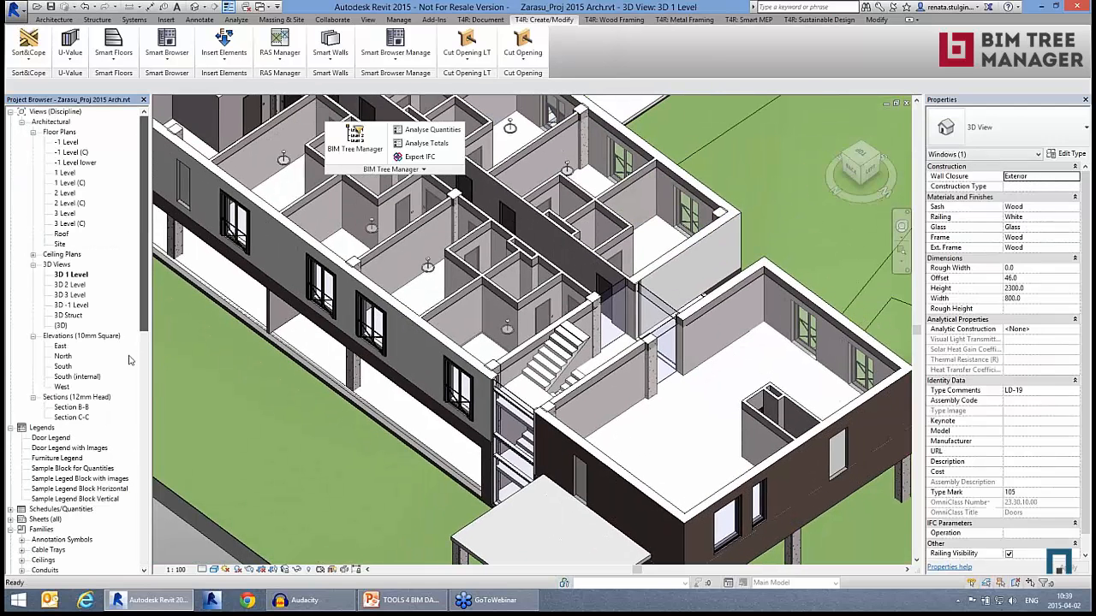
double_click(61, 325)
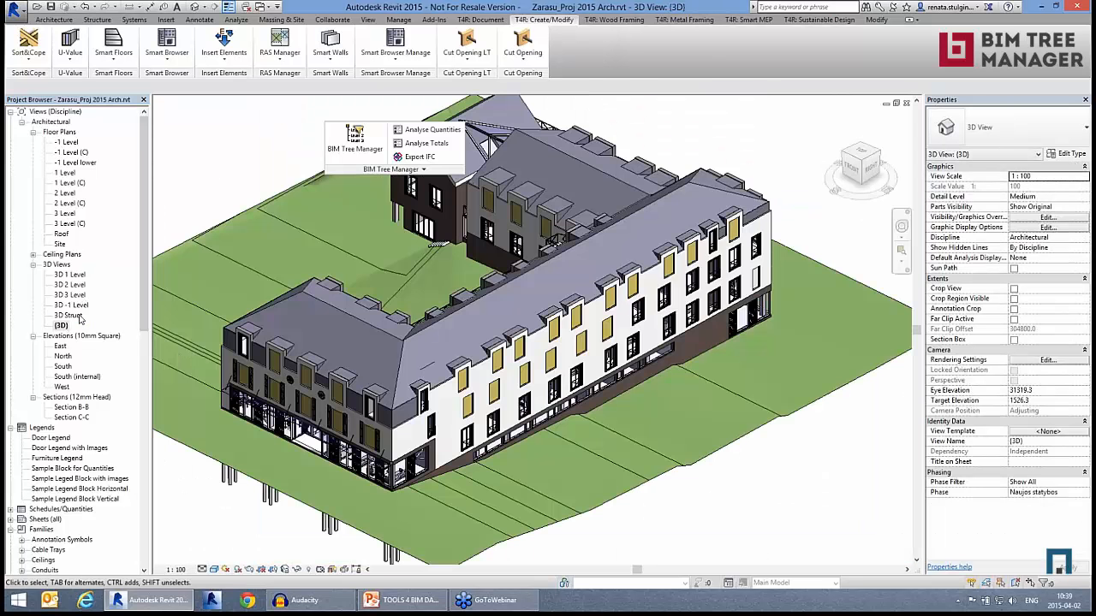
double_click(69, 315)
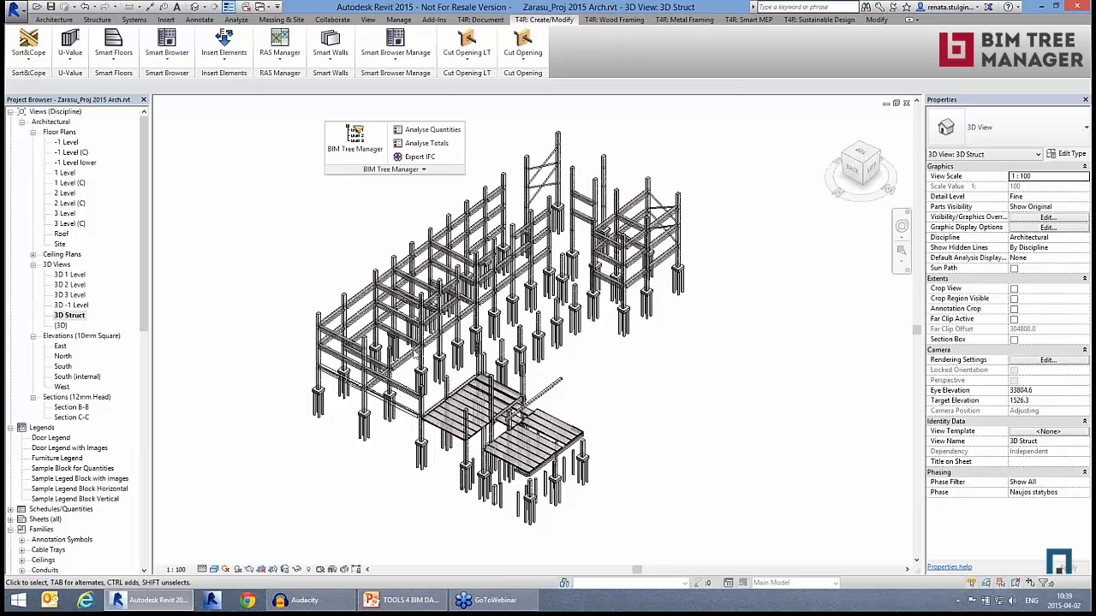
scroll(506, 465, "up", 3)
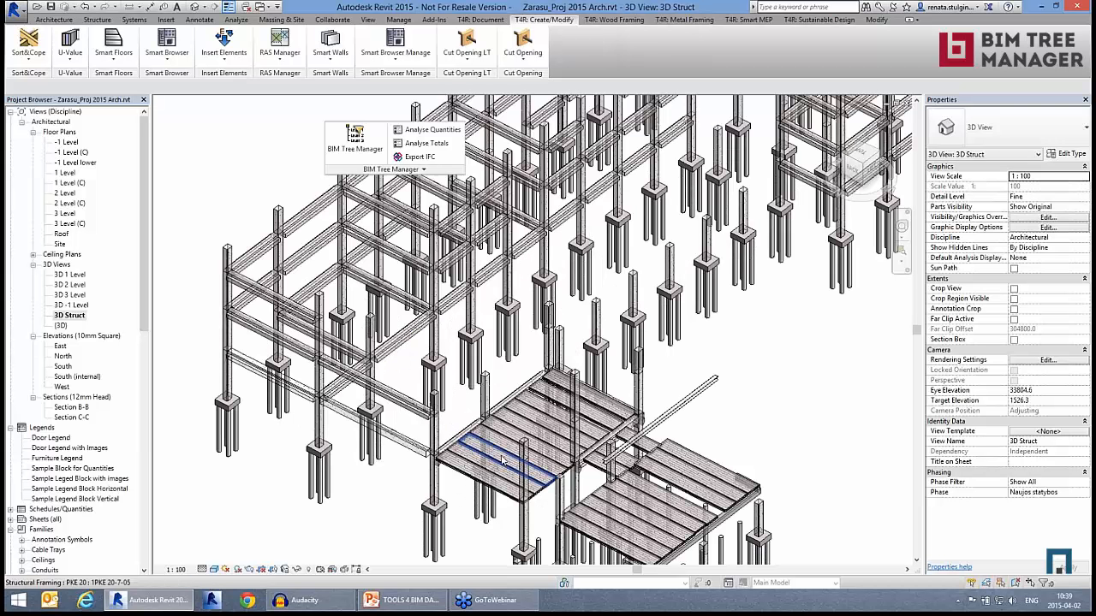
- Move the floating BIM Tree Manager panel aside and list all Hotel Zarasai structural columns from a selected 400 x 500mm precast column
left_click_drag(329, 144, 187, 127)
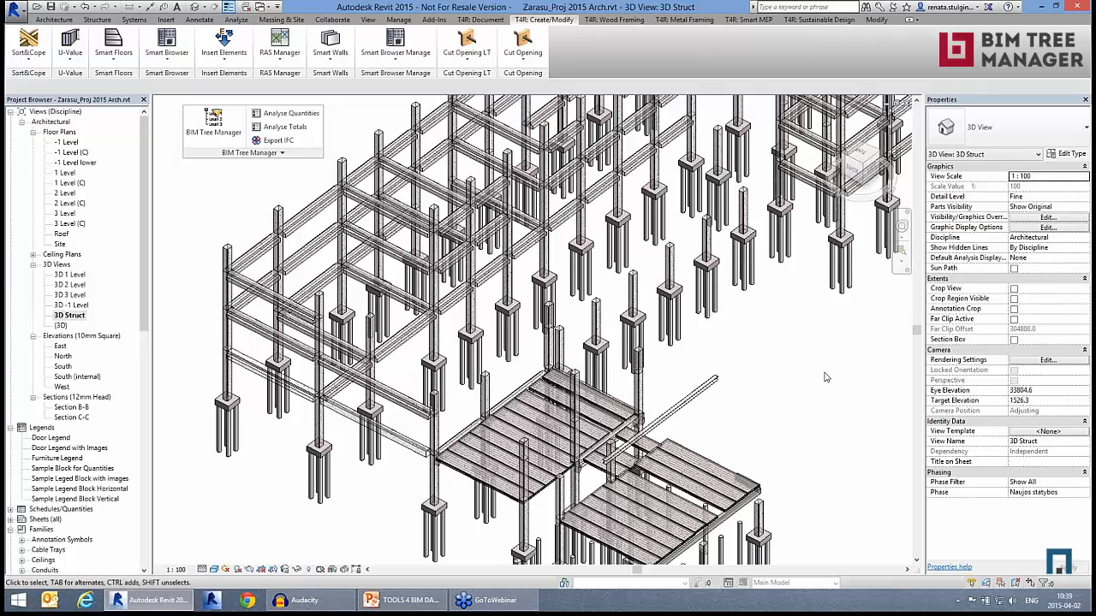
left_click(324, 432)
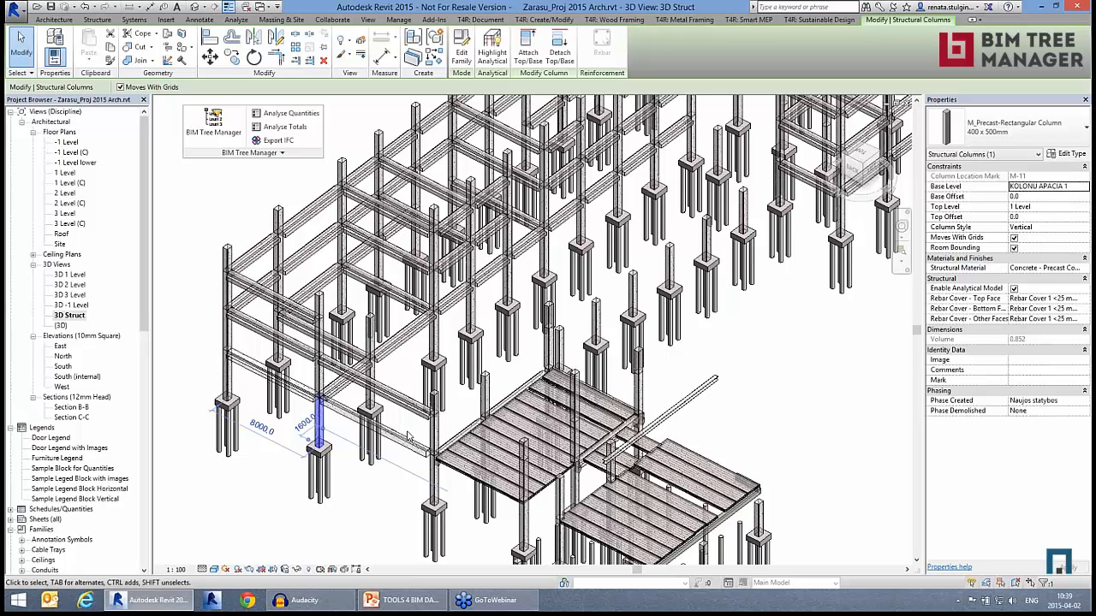
left_click(210, 127)
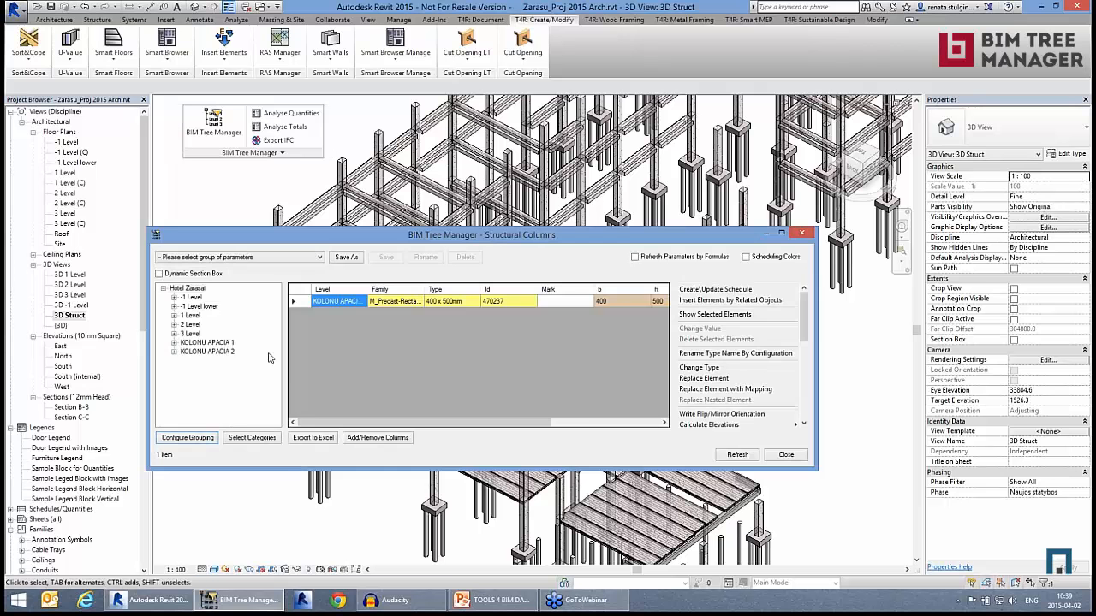
left_click(189, 324)
left_click(199, 291)
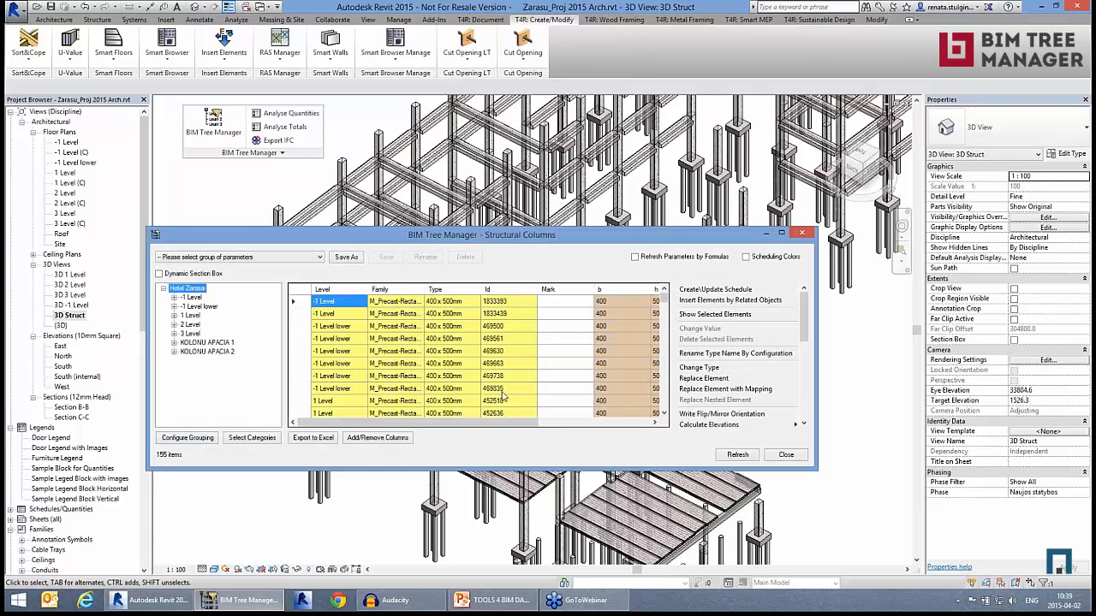
- Select all precast columns on 1 Level and isolate them in the active 3D Struct view
left_click(190, 316)
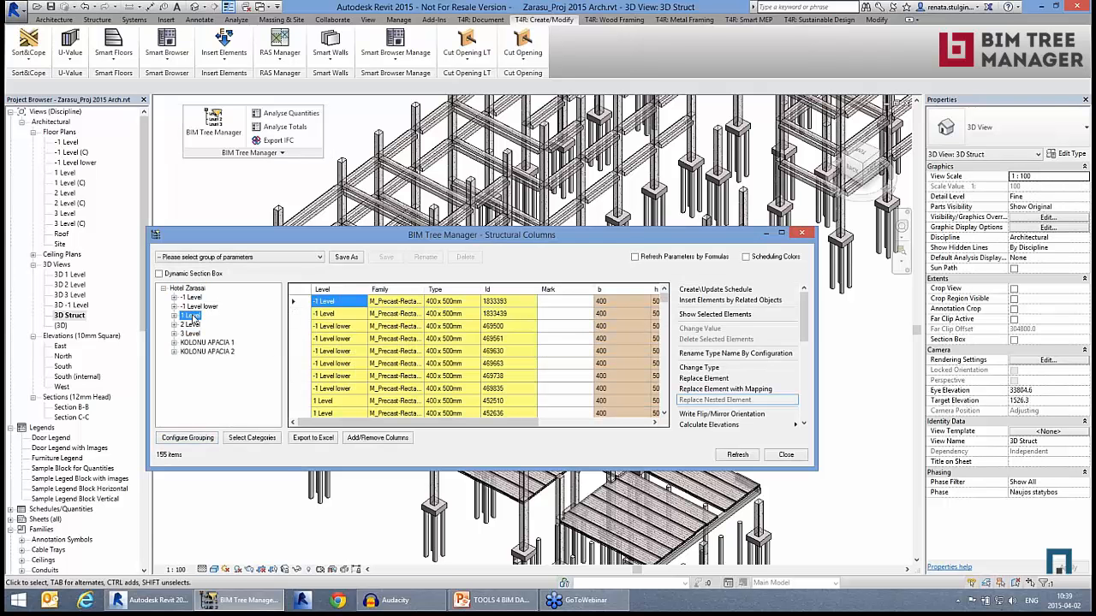
left_click(174, 316)
left_click(296, 290)
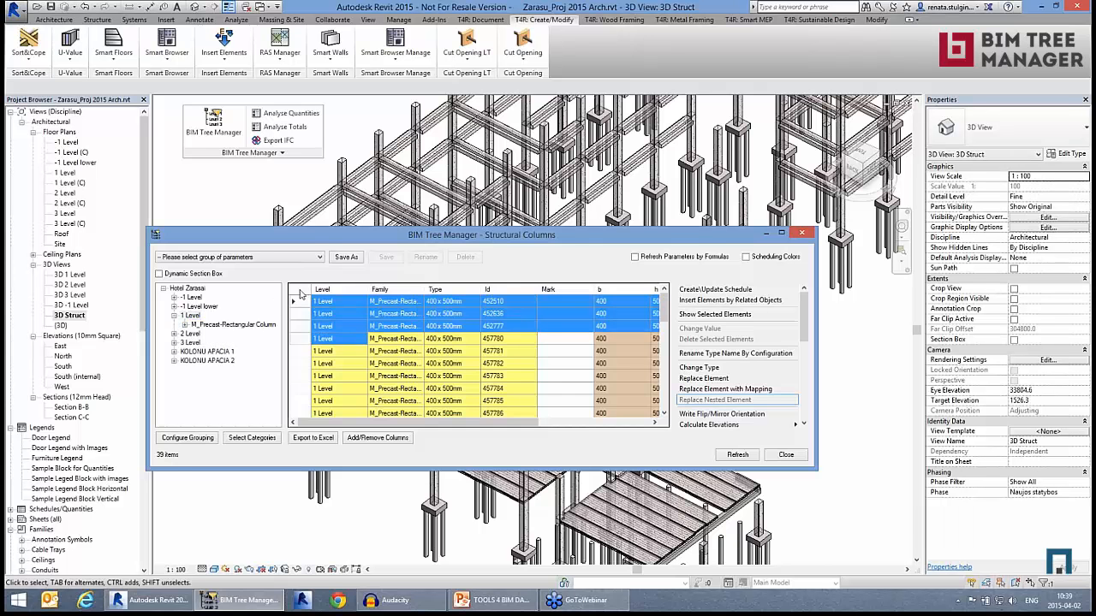
left_click_drag(567, 246, 563, 346)
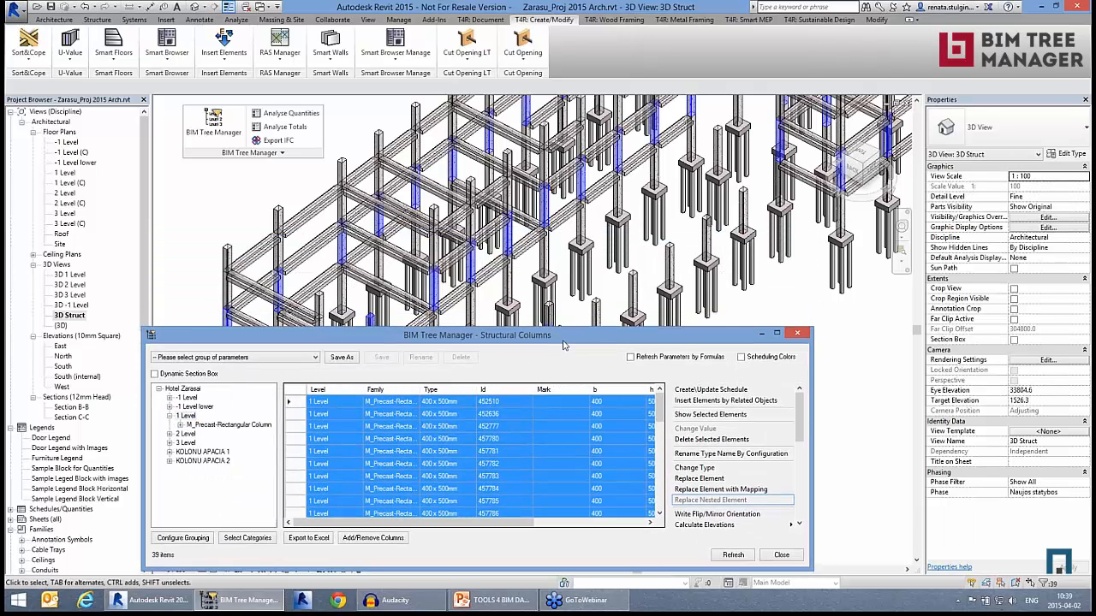
left_click_drag(801, 437, 800, 512)
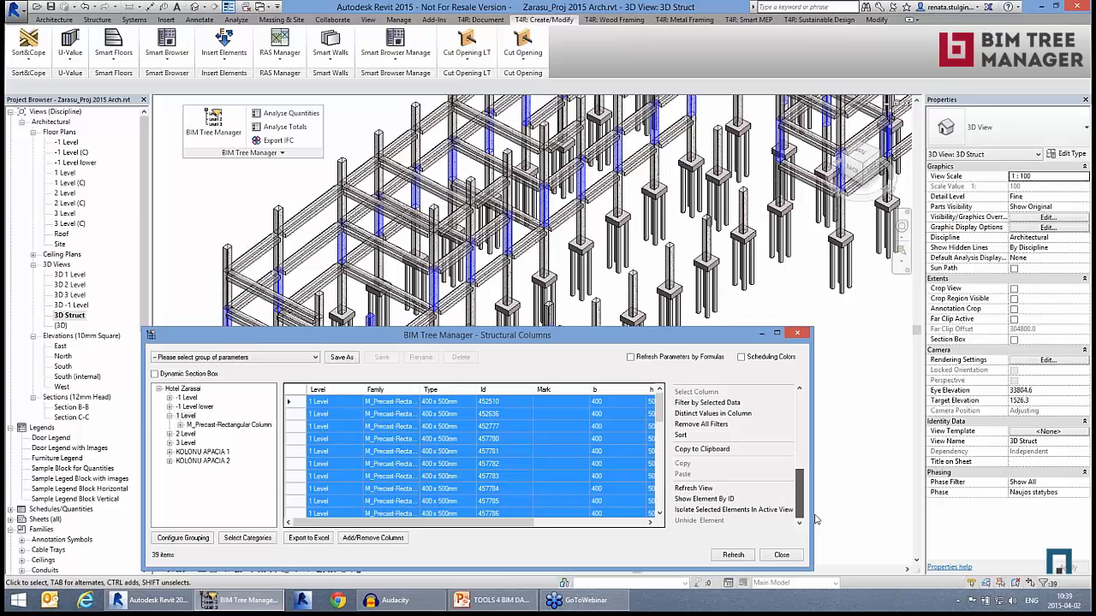
left_click(766, 511)
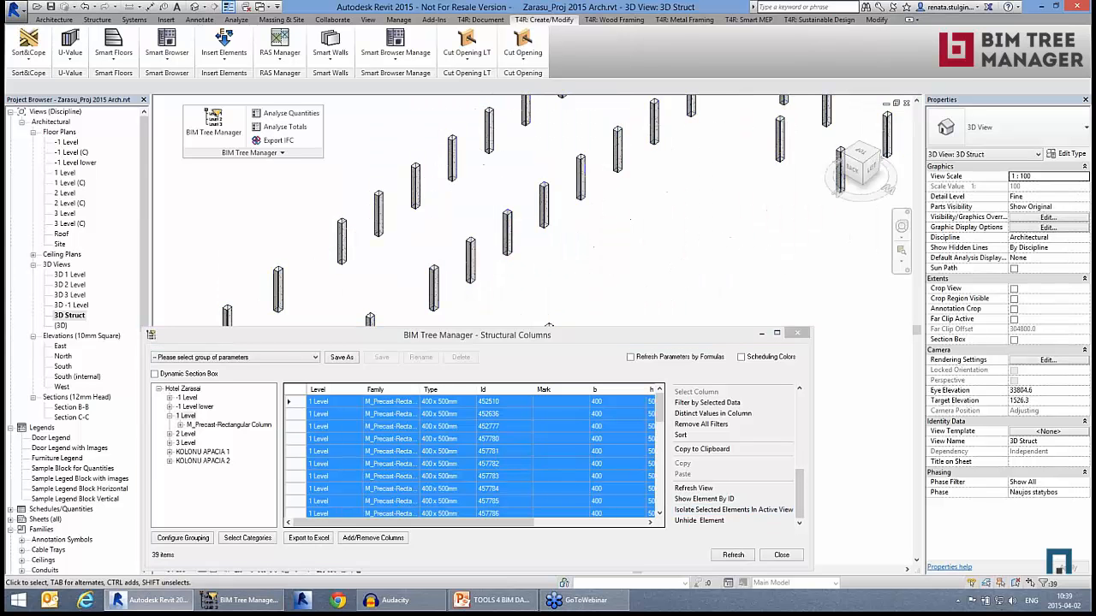
- Unhide the rest of the structure and list the structural columns of the whole Hotel Zarasai project again
left_click(709, 521)
left_click(441, 464)
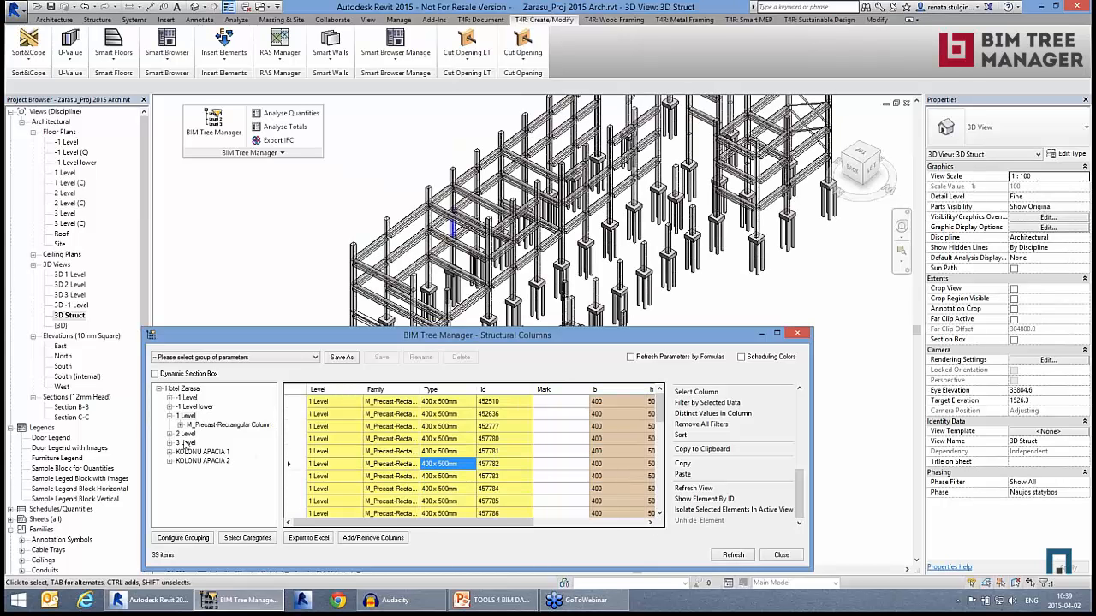
left_click(185, 444)
left_click(182, 388)
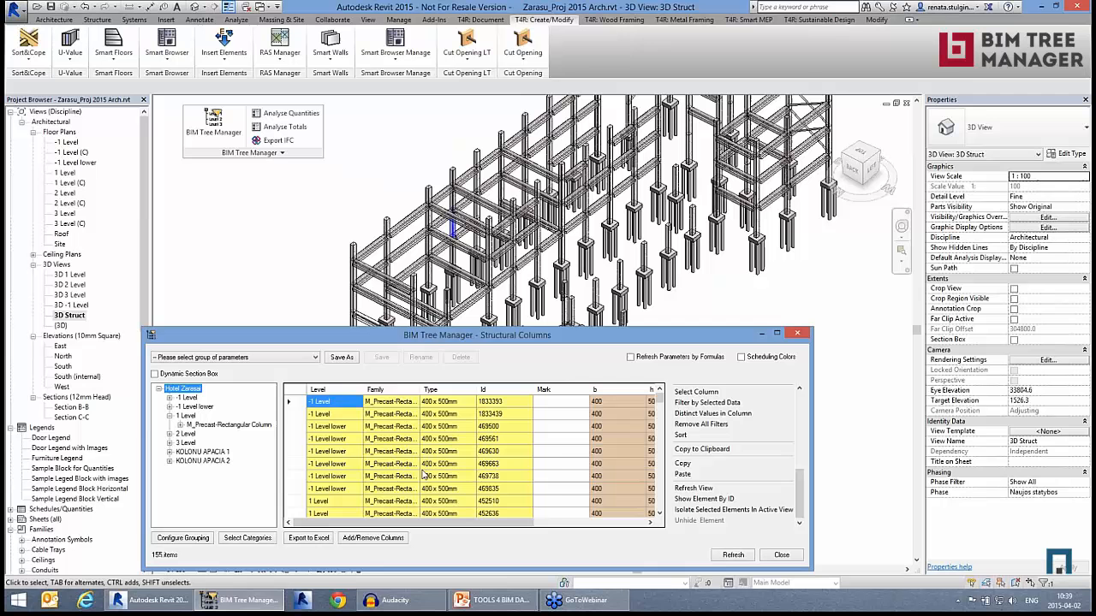
- Filter the column list by the M_Precast-Rectangular Column family and select all the filtered columns
left_click(390, 464)
right_click(396, 469)
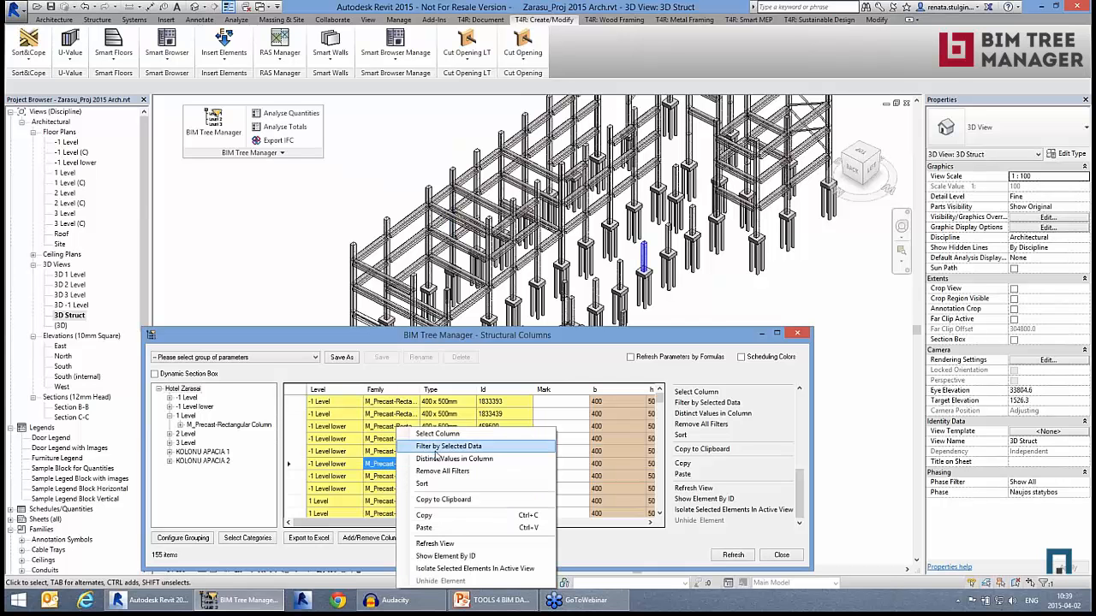
left_click(422, 454)
left_click(293, 392)
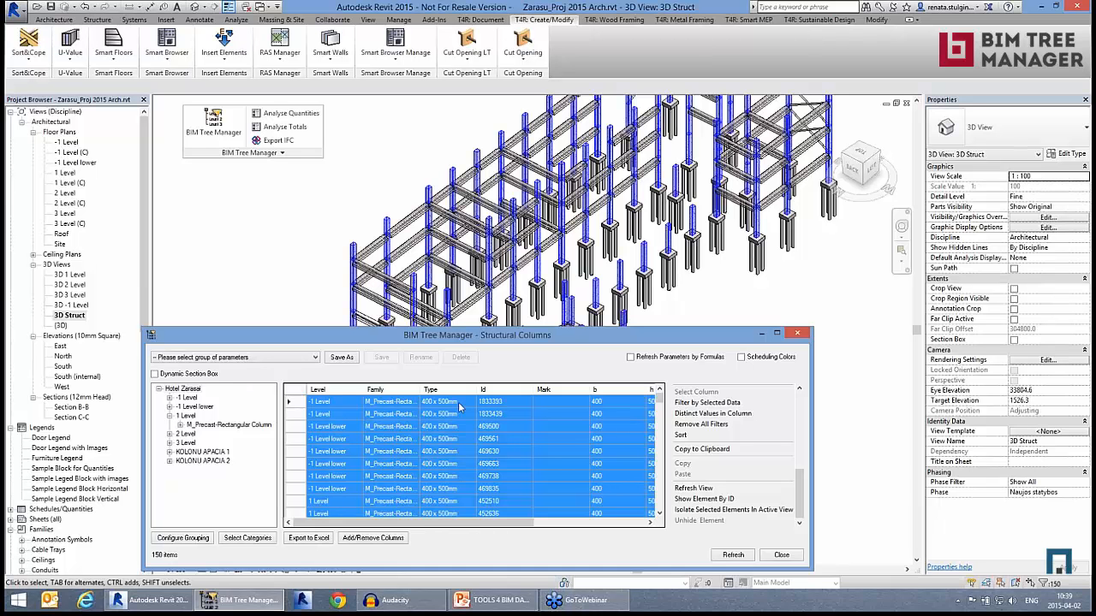
- Start Insert Elements by Related Objects for the selected columns and add the Set HPKM20 type of T4R_Peikko HPKM_Column Set
scroll(800, 485, "up", 5)
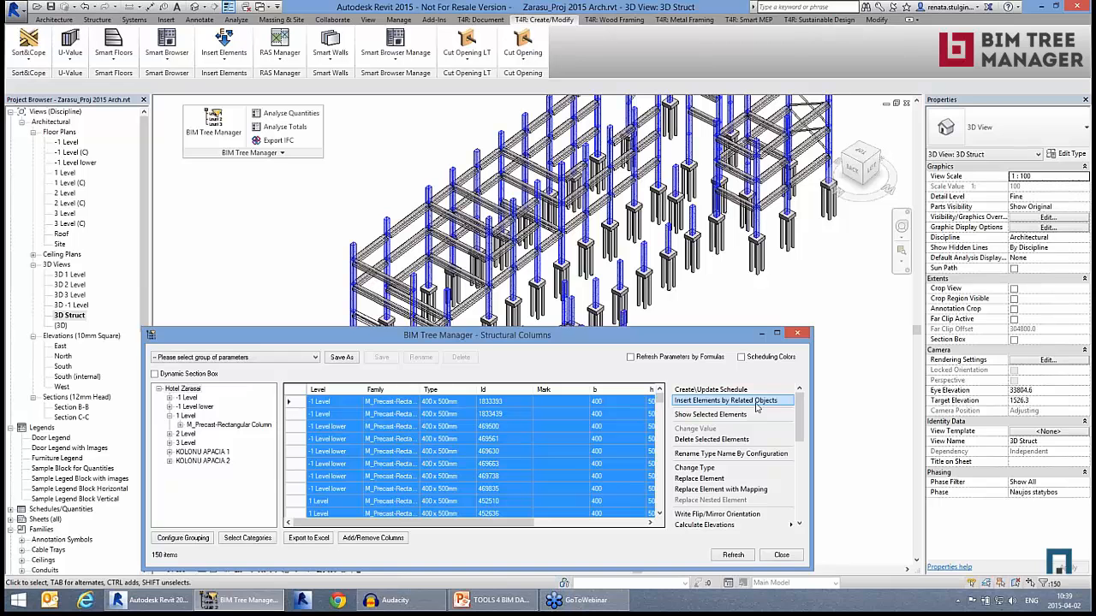
left_click(757, 402)
double_click(182, 376)
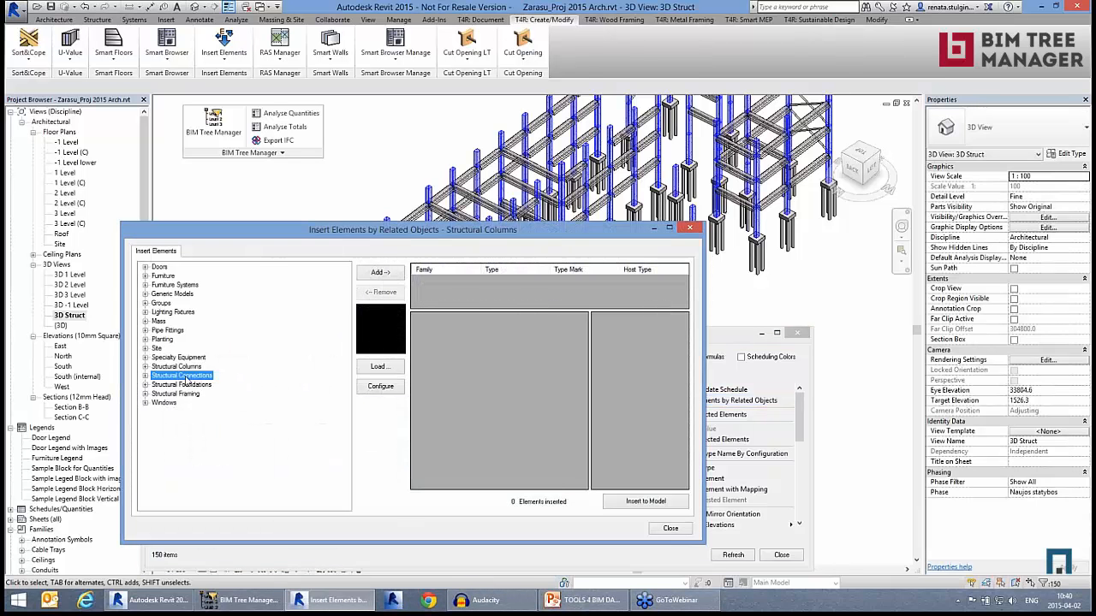
left_click(199, 412)
double_click(199, 414)
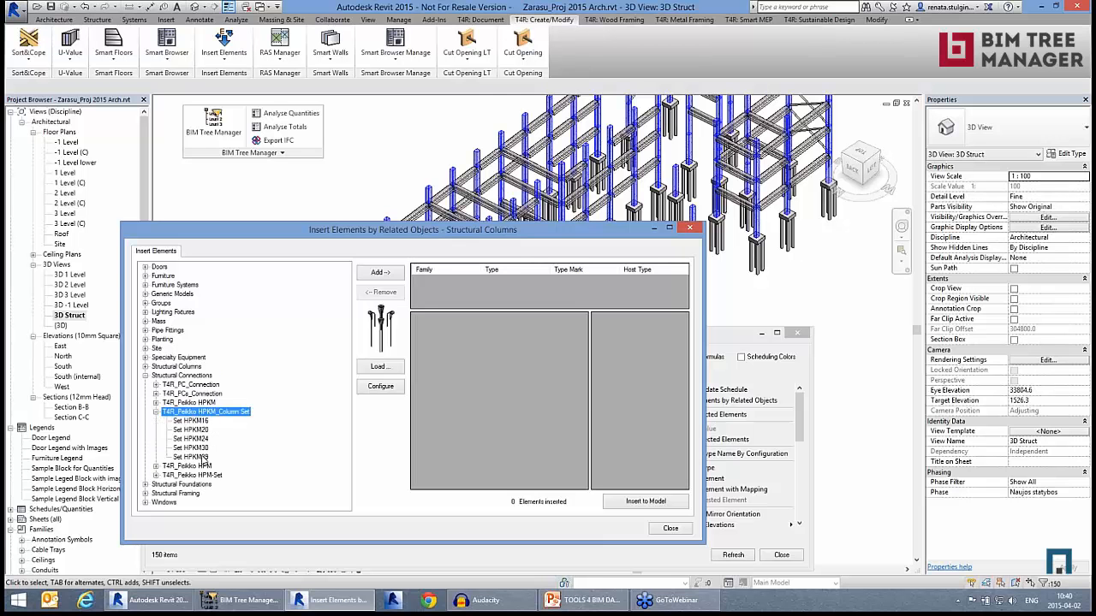
left_click(197, 430)
left_click(387, 272)
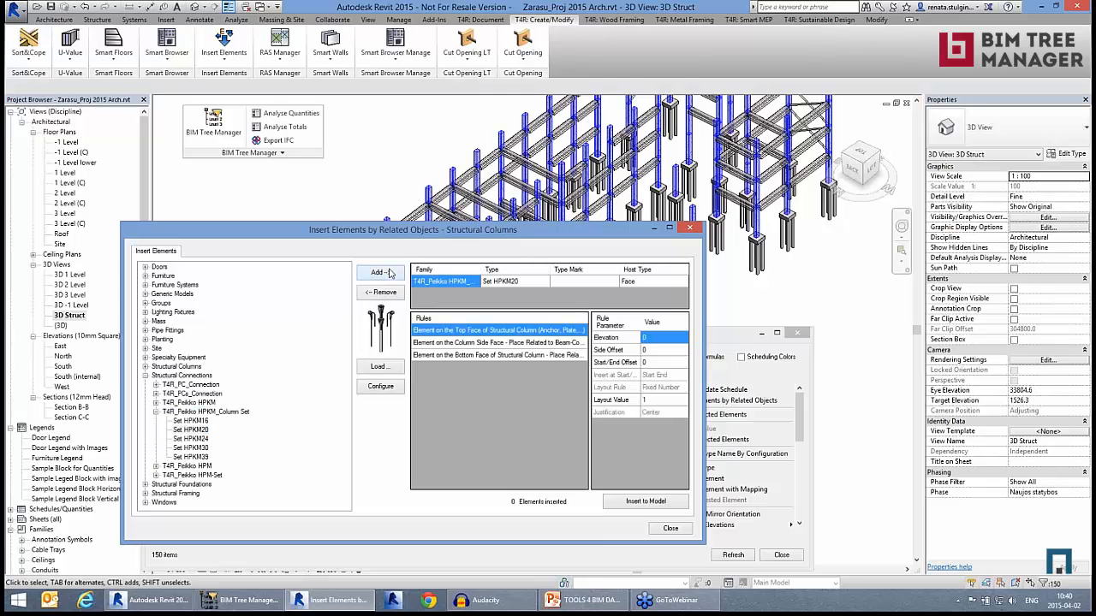